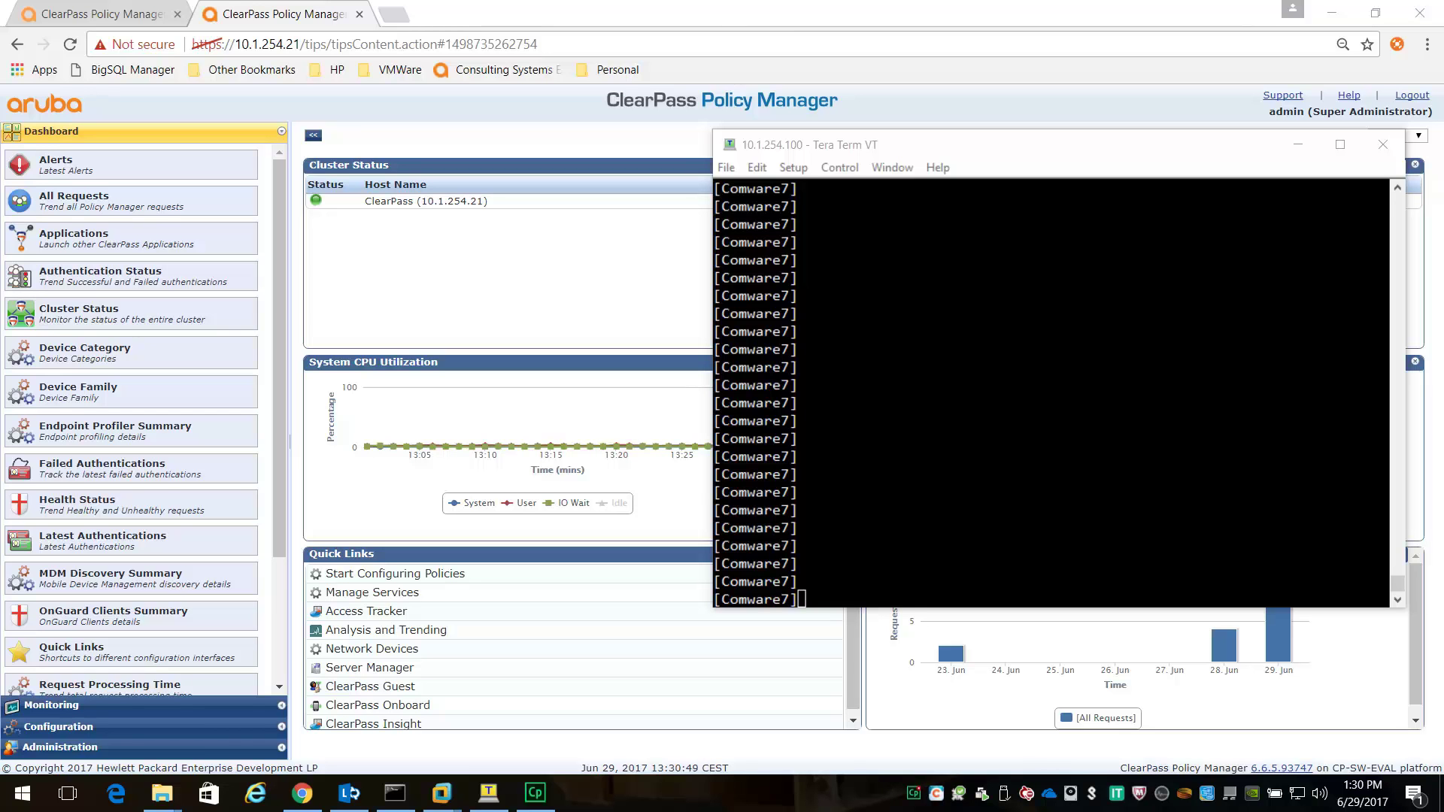
Step: Switch to the Tera Term session, enter the RADIUS scheme clearpass on the Comware7 switch and display its configuration
{"action": "key", "text": "alt+Tab"}
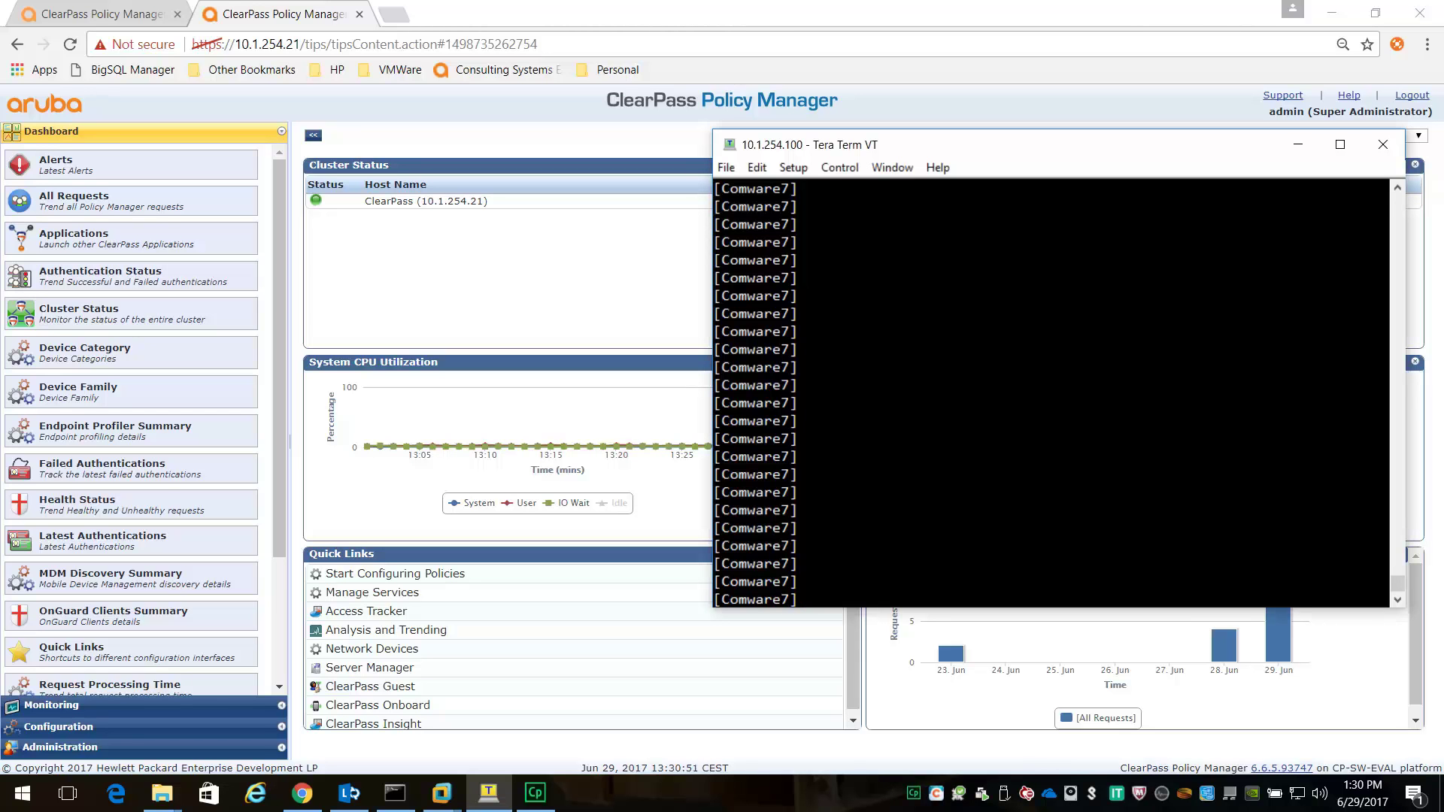
{"action": "type", "text": "radius scheme clearpass"}
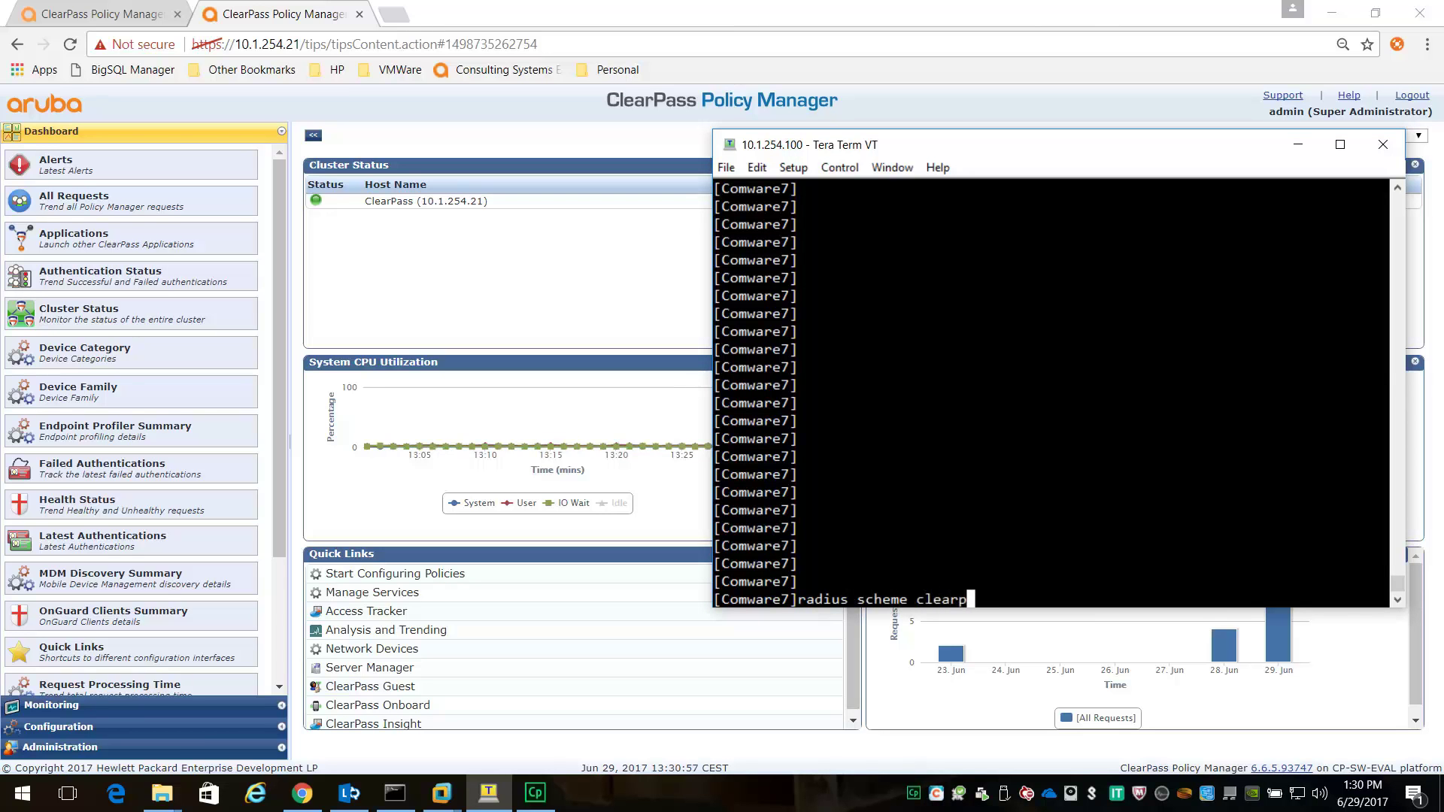
{"action": "key", "text": "Return"}
{"action": "type", "text": "disp thi"}
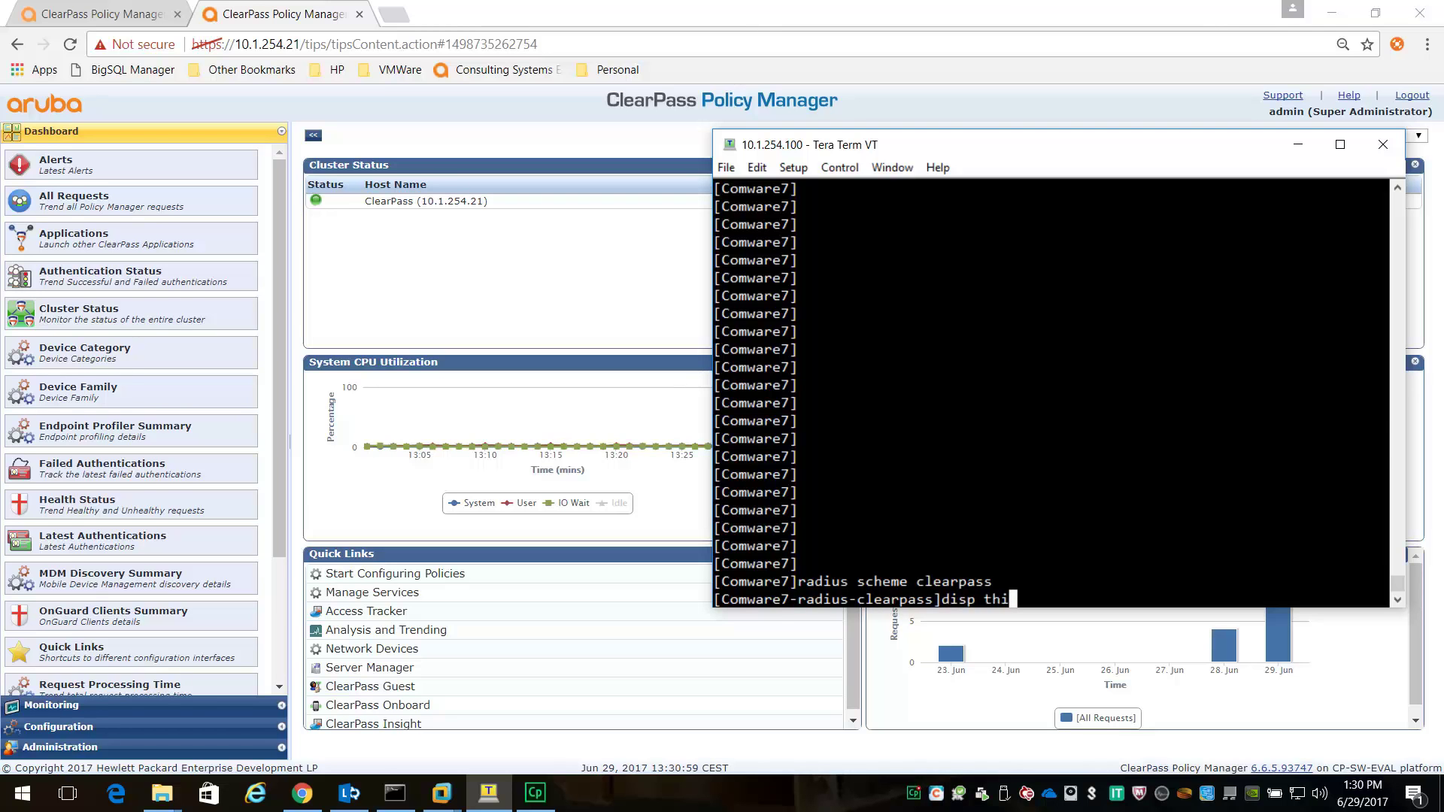
{"action": "key", "text": "Return"}
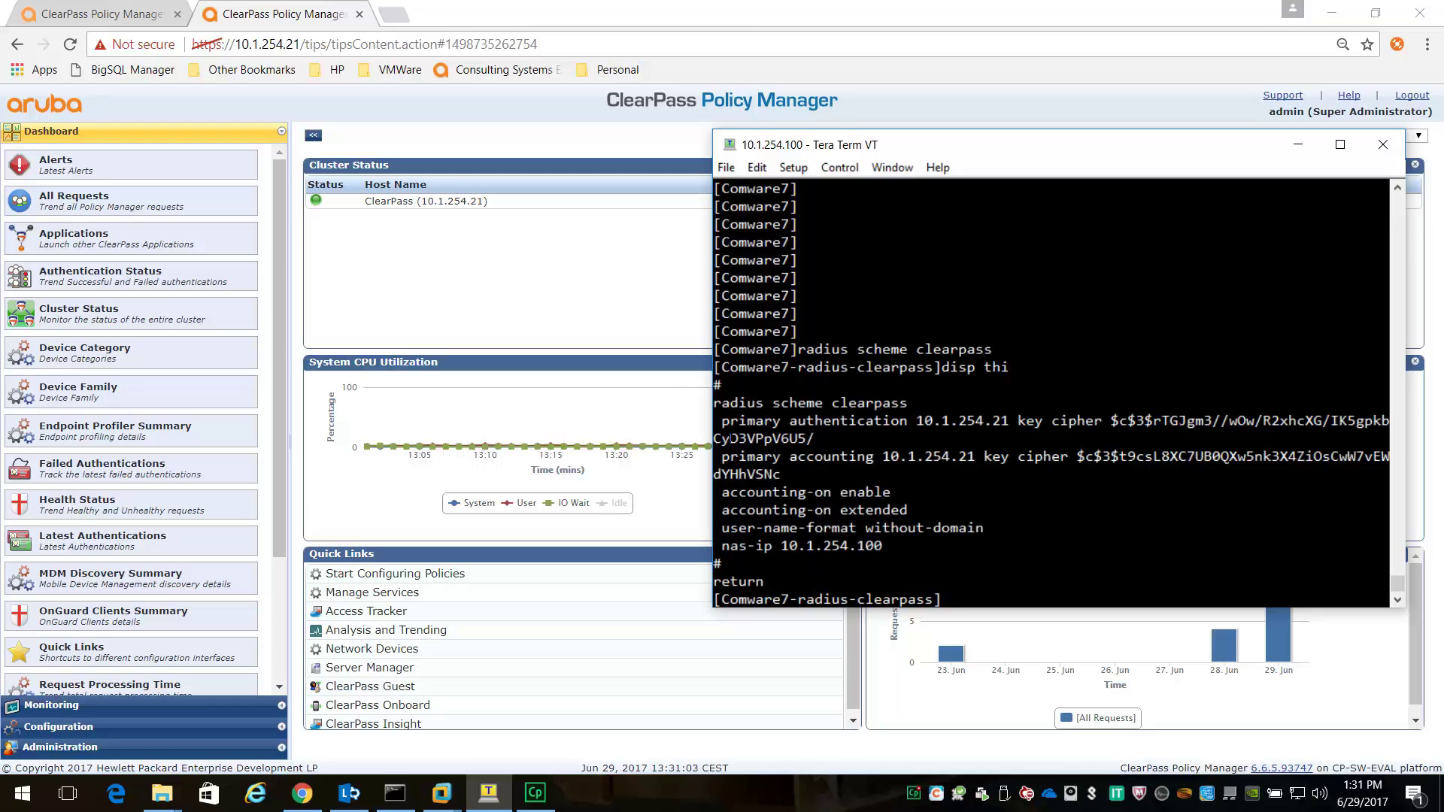
Step: Examine the scheme's primary server, accounting-on, user-name-format and nas-ip lines, and return to system view
{"action": "left_click_drag", "start_coordinate": [720, 420], "coordinate": [813, 474]}
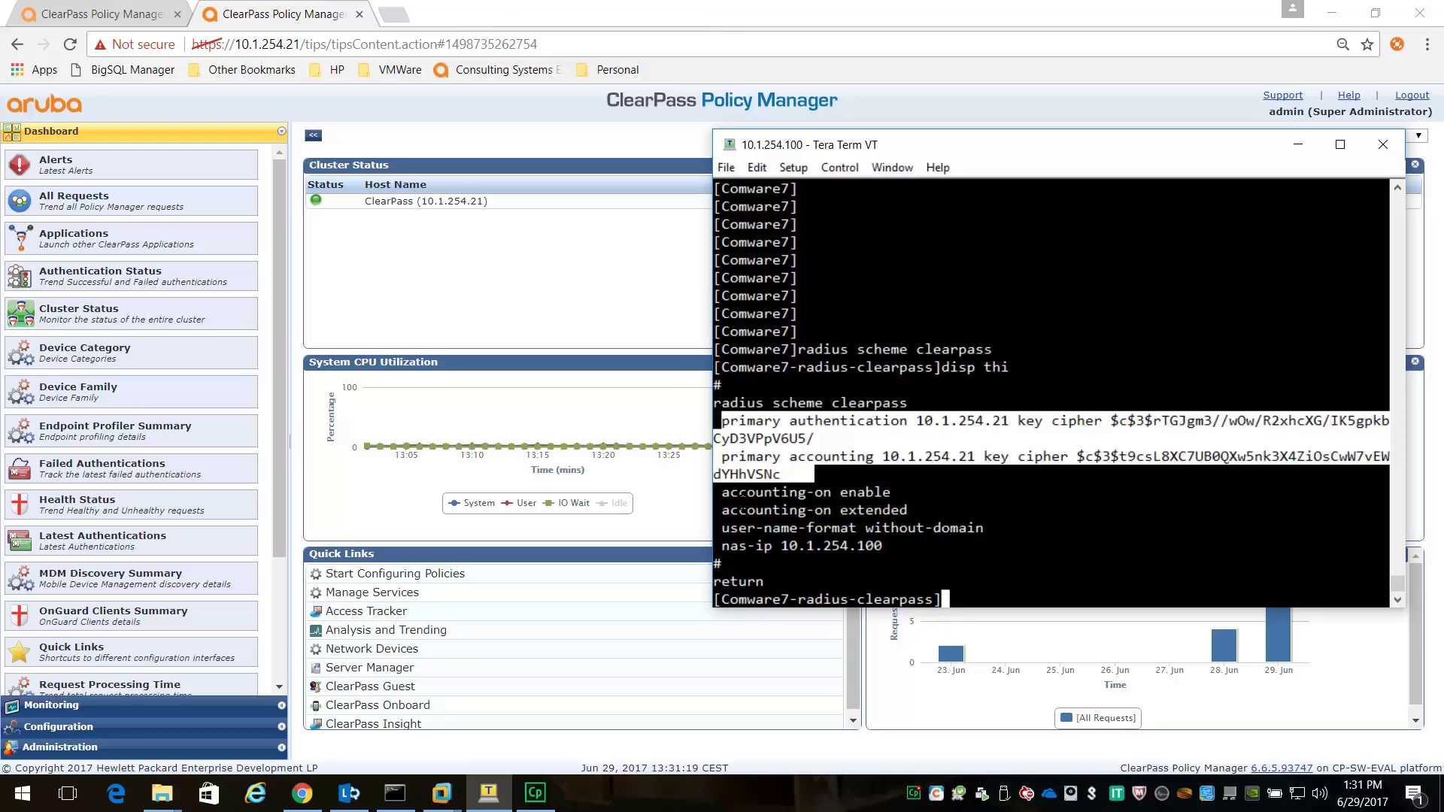
{"action": "left_click_drag", "start_coordinate": [721, 492], "coordinate": [924, 510]}
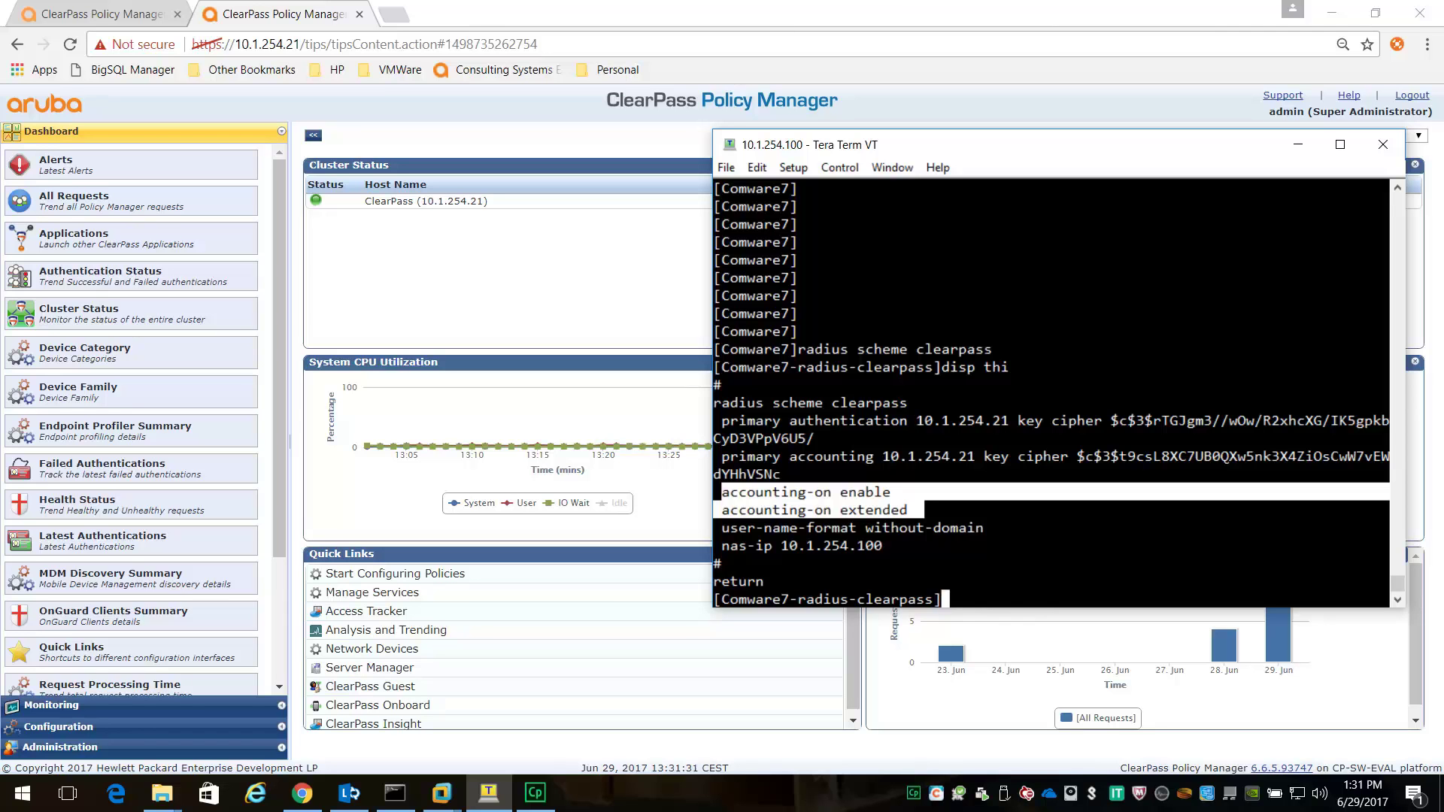
{"action": "left_click_drag", "start_coordinate": [983, 529], "coordinate": [724, 529]}
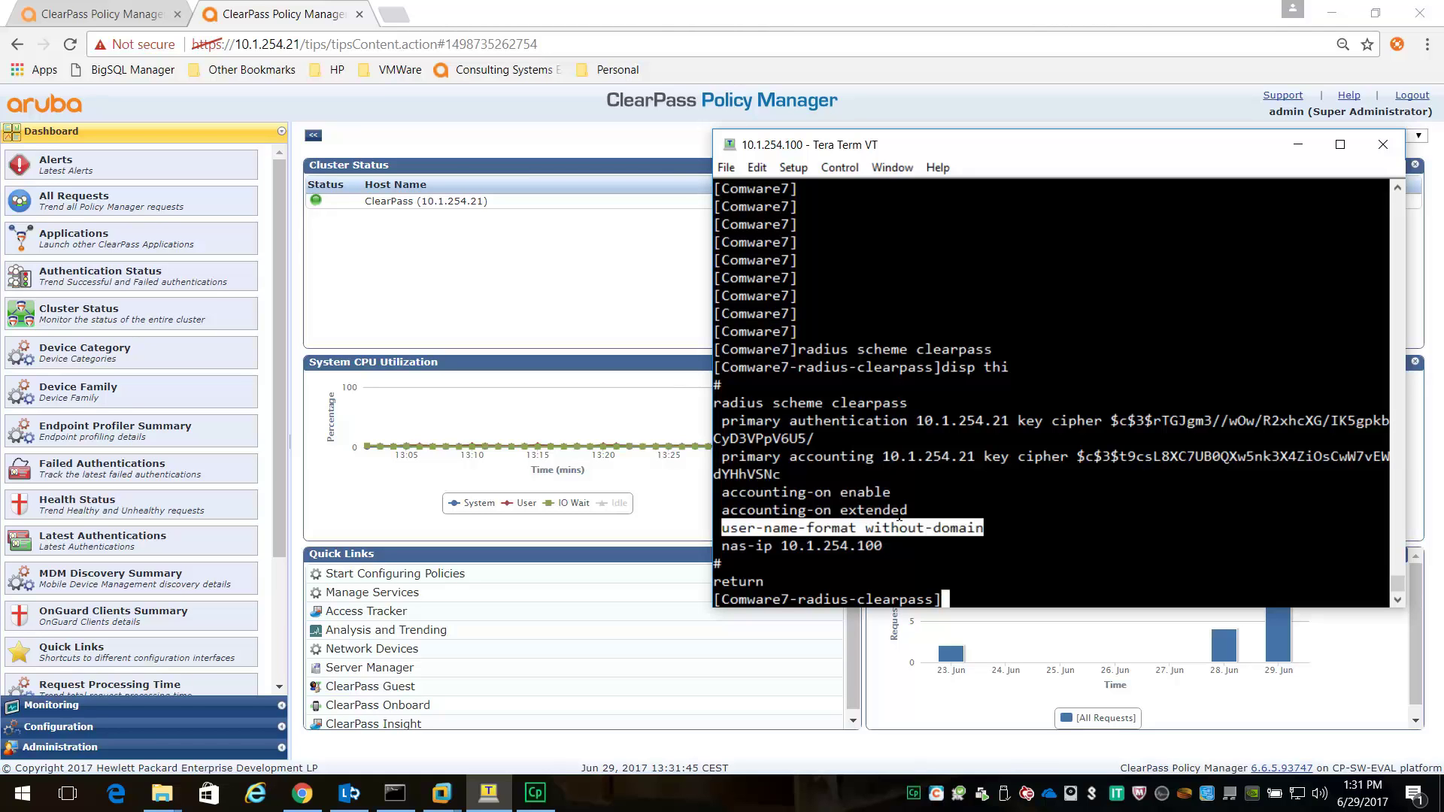
{"action": "left_click_drag", "start_coordinate": [884, 546], "coordinate": [720, 546]}
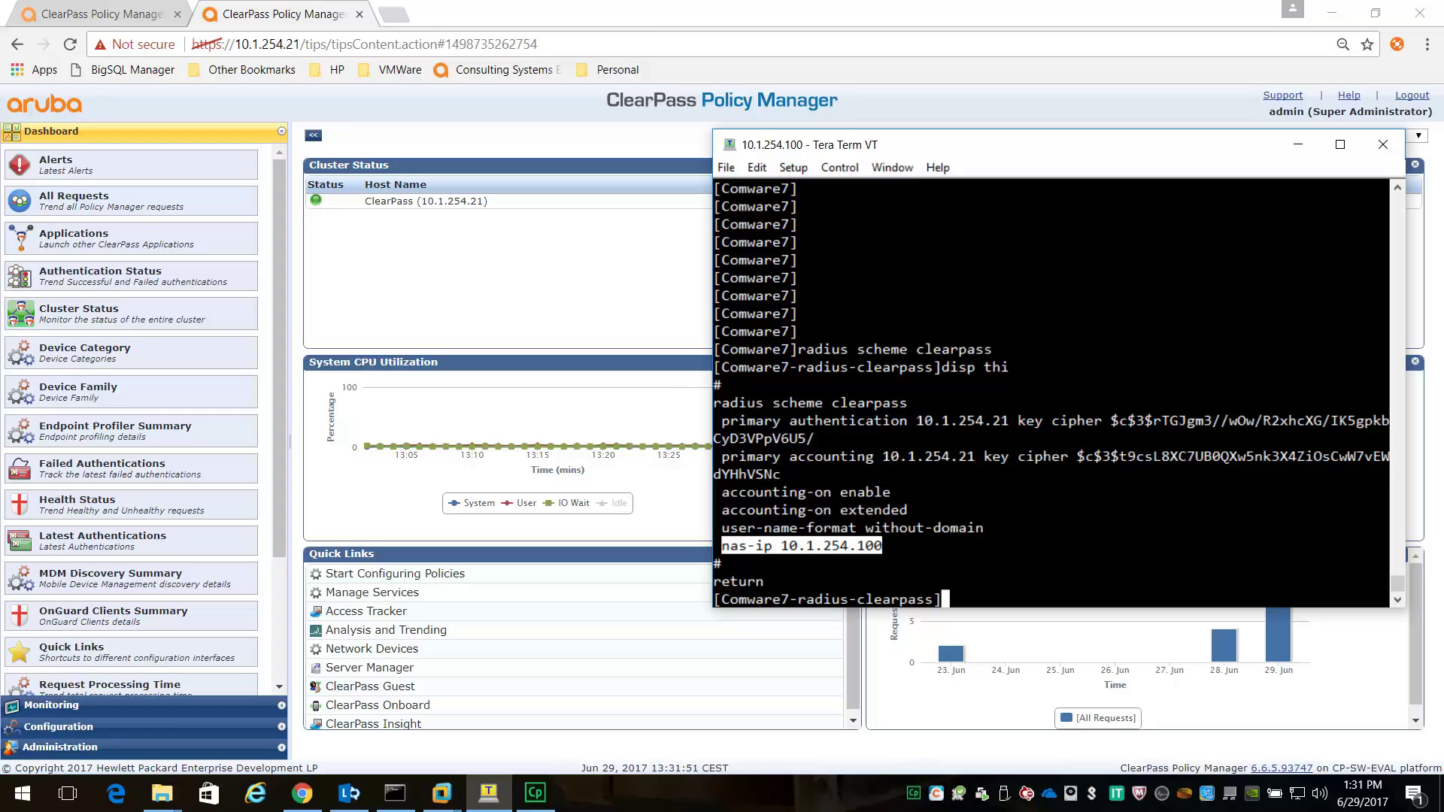
{"action": "type", "text": "qui"}
{"action": "key", "text": "Return"}
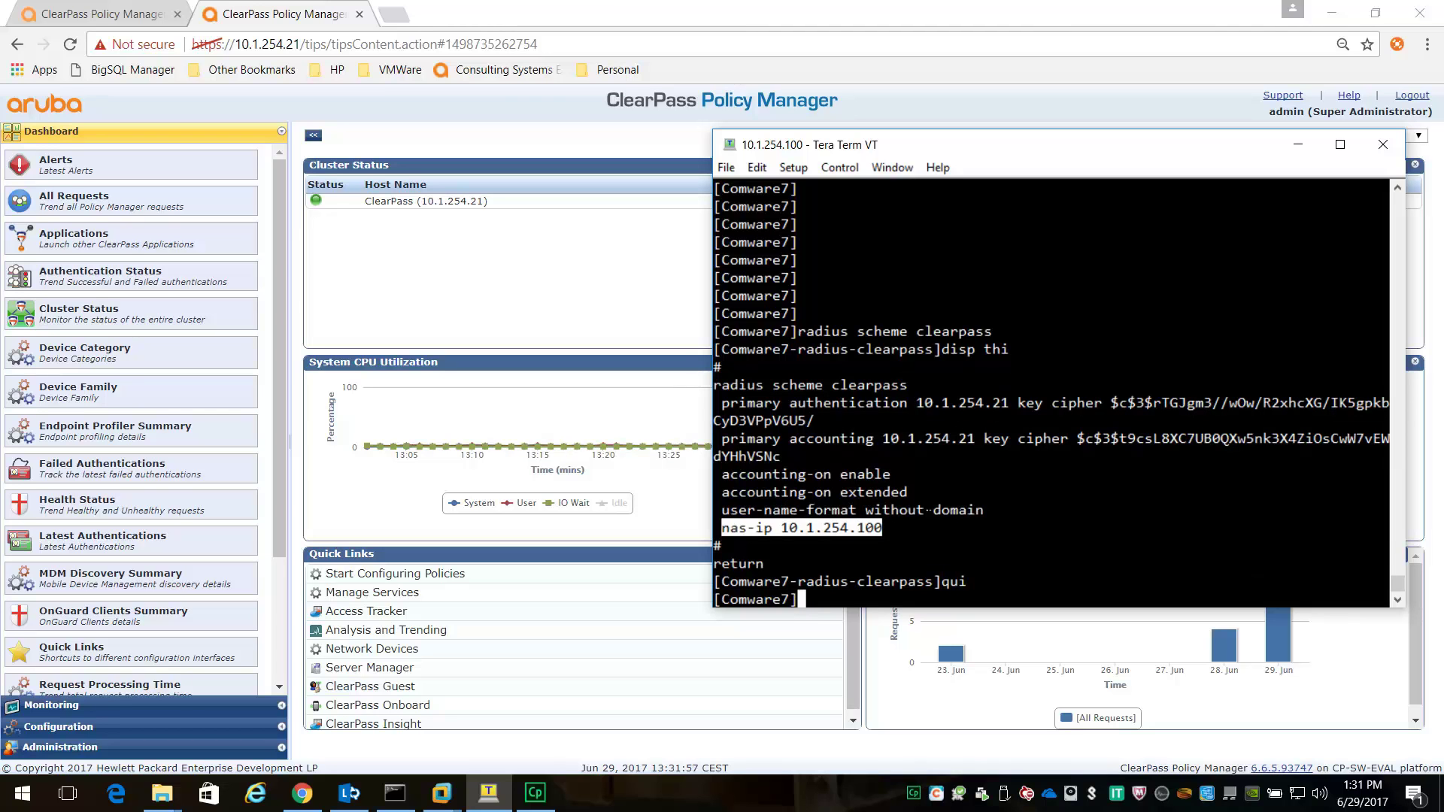
Step: Enter the domain radius, display its configuration and examine the login authentication, authorization and accounting lines with their local fallback
{"action": "type", "text": "domain radius"}
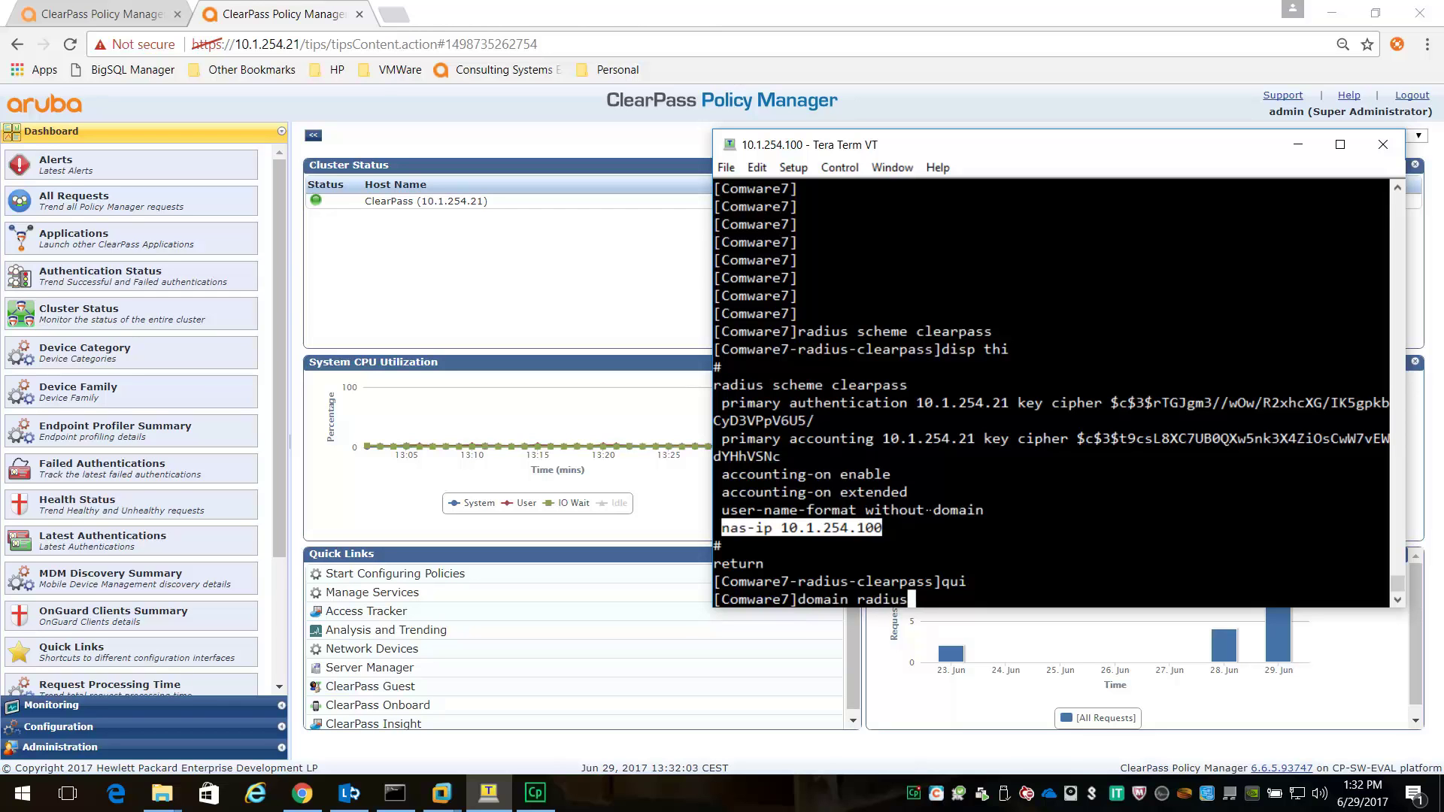
{"action": "key", "text": "Return"}
{"action": "type", "text": "disp thi"}
{"action": "key", "text": "Return"}
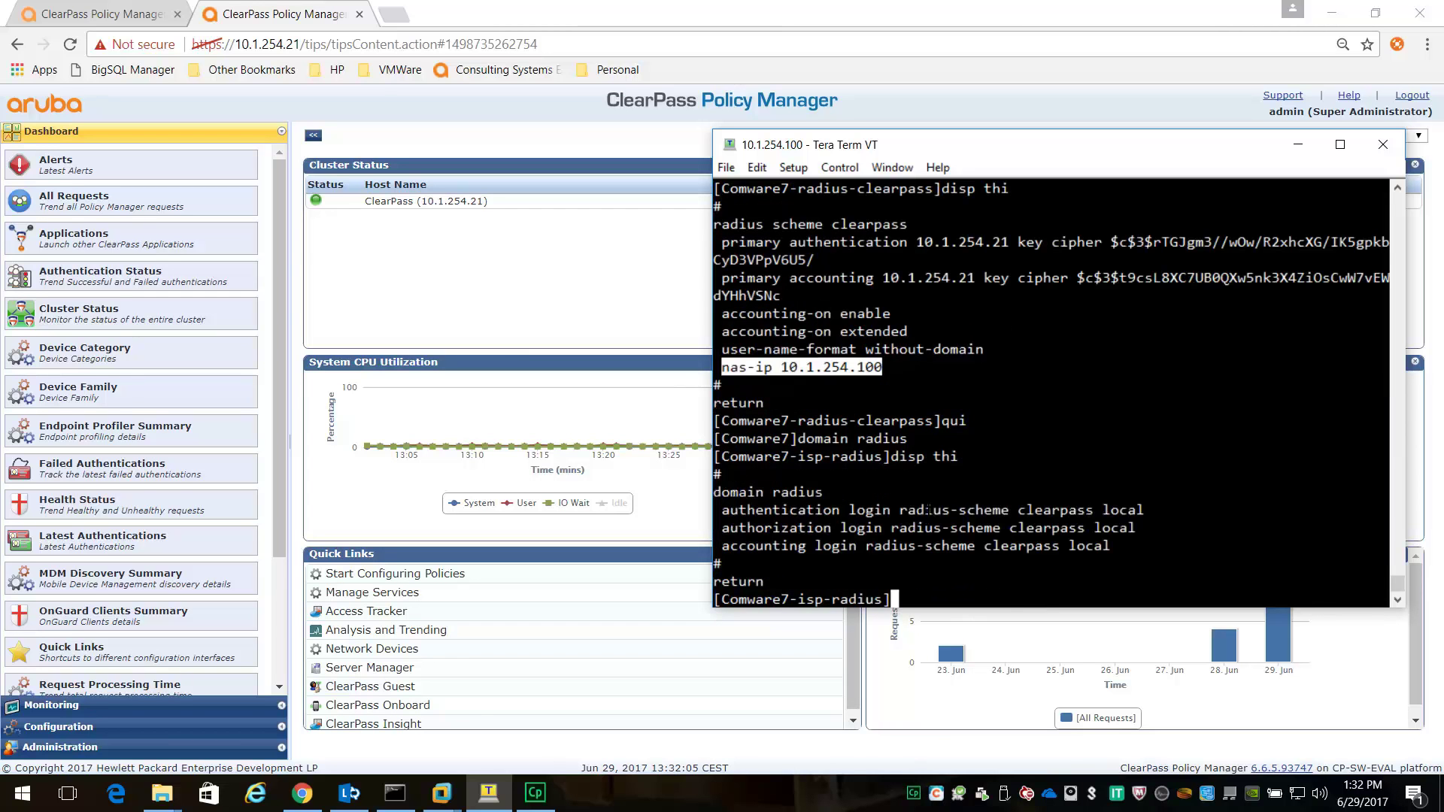
{"action": "left_click_drag", "start_coordinate": [721, 511], "coordinate": [1103, 544]}
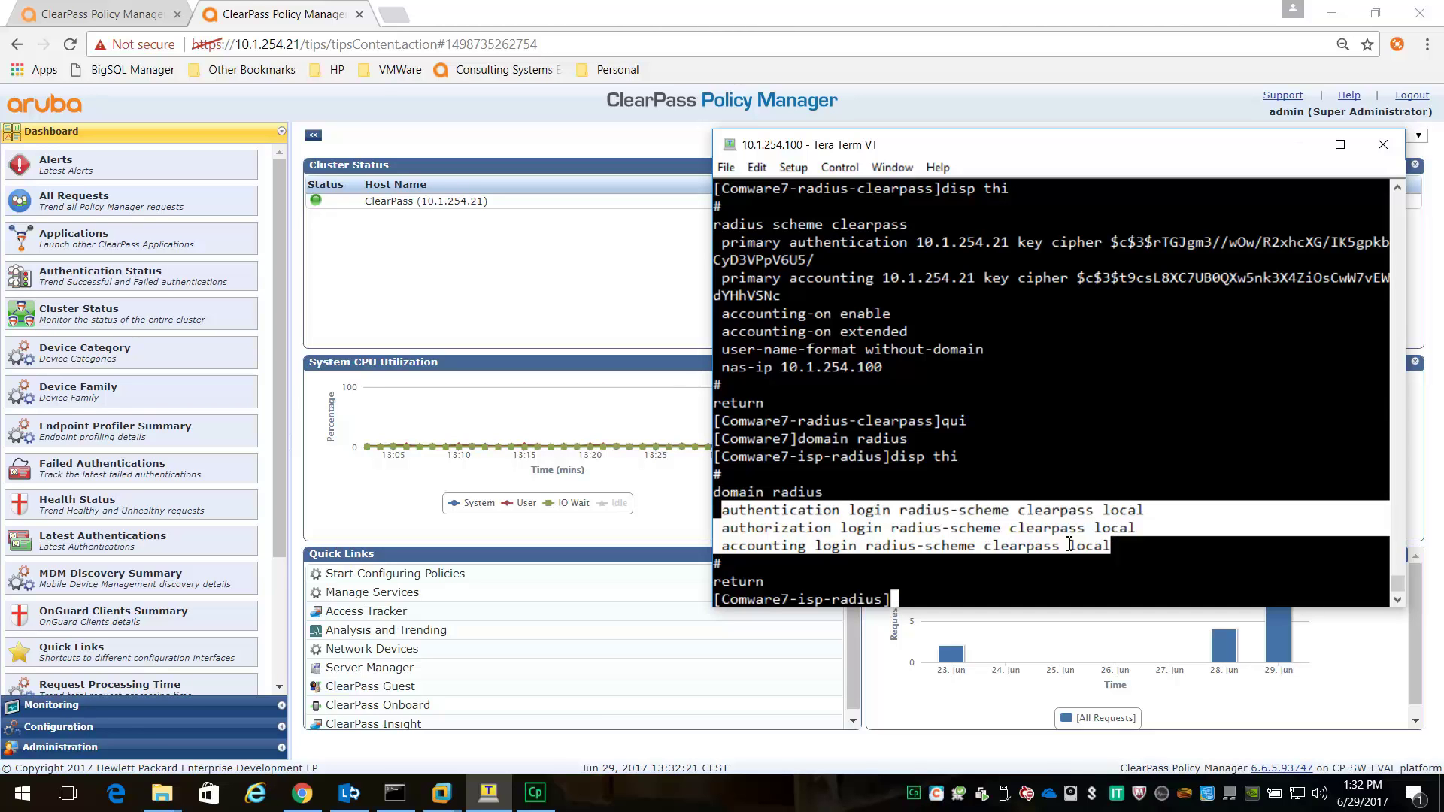
{"action": "left_click", "coordinate": [1106, 514]}
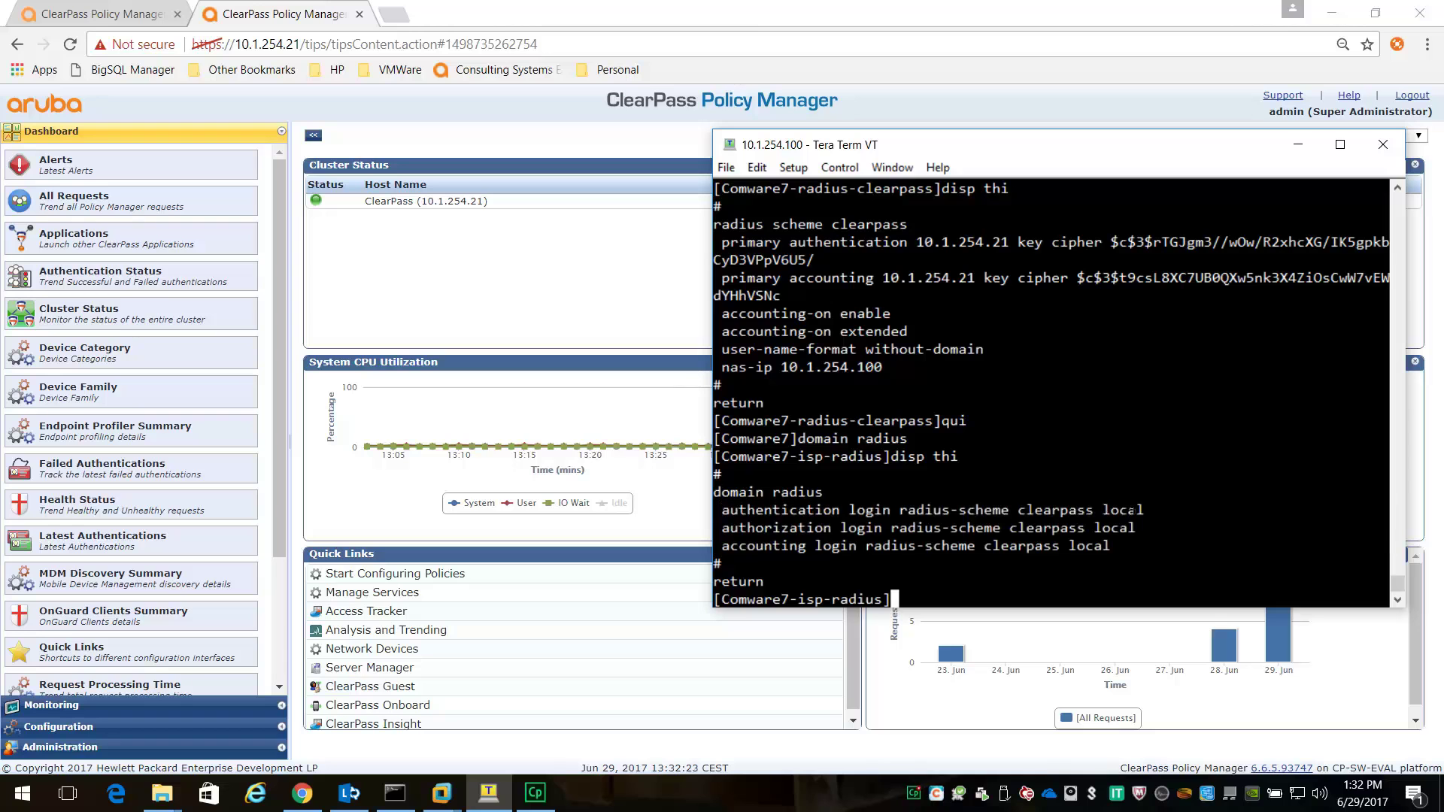
{"action": "left_click_drag", "start_coordinate": [1144, 511], "coordinate": [1111, 511]}
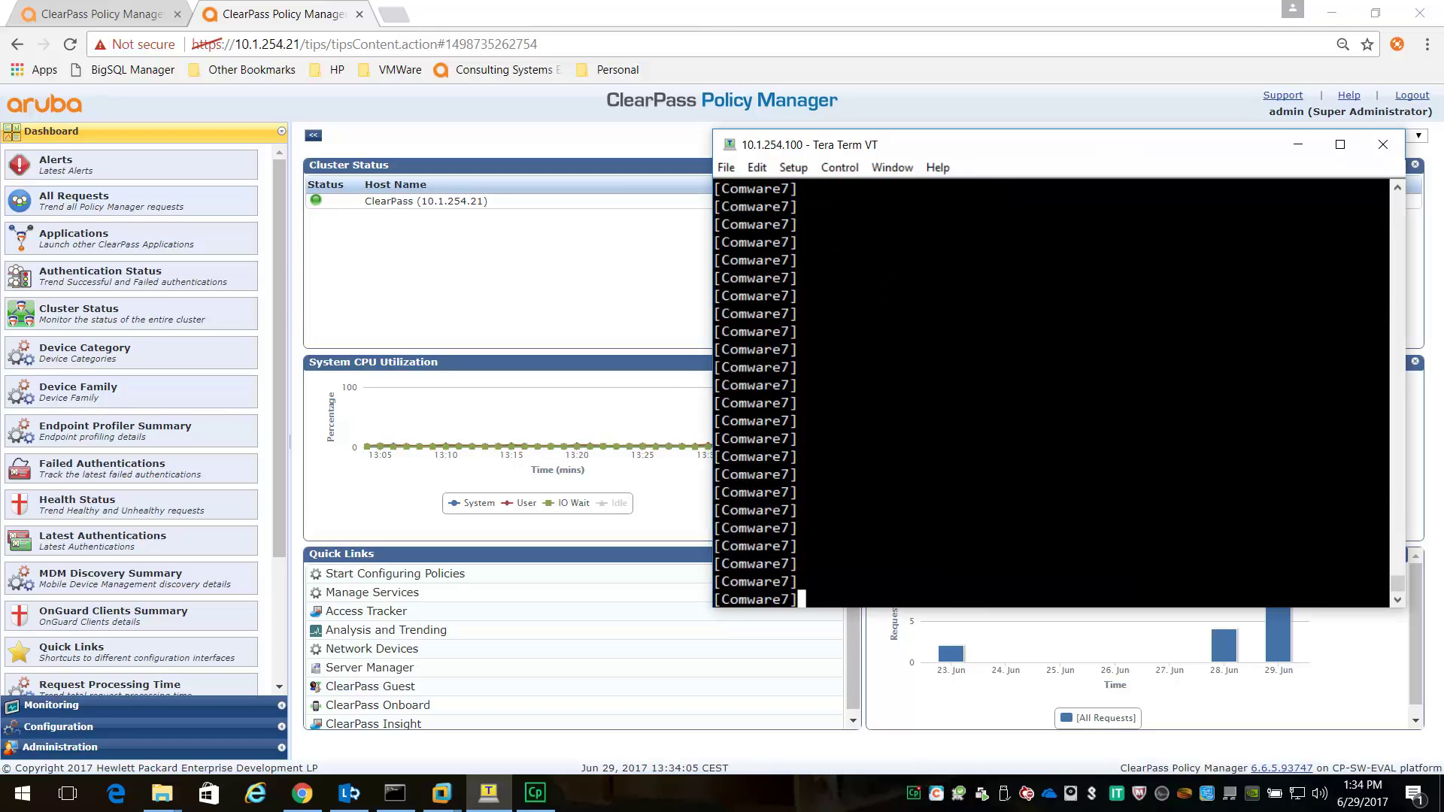
Step: Enter user interface vty 0 4, display its configuration, examine the vty authentication mode and user roles, and return to system view
{"action": "type", "text": "user-int vty 0 4"}
{"action": "key", "text": "Return"}
{"action": "type", "text": "disp th"}
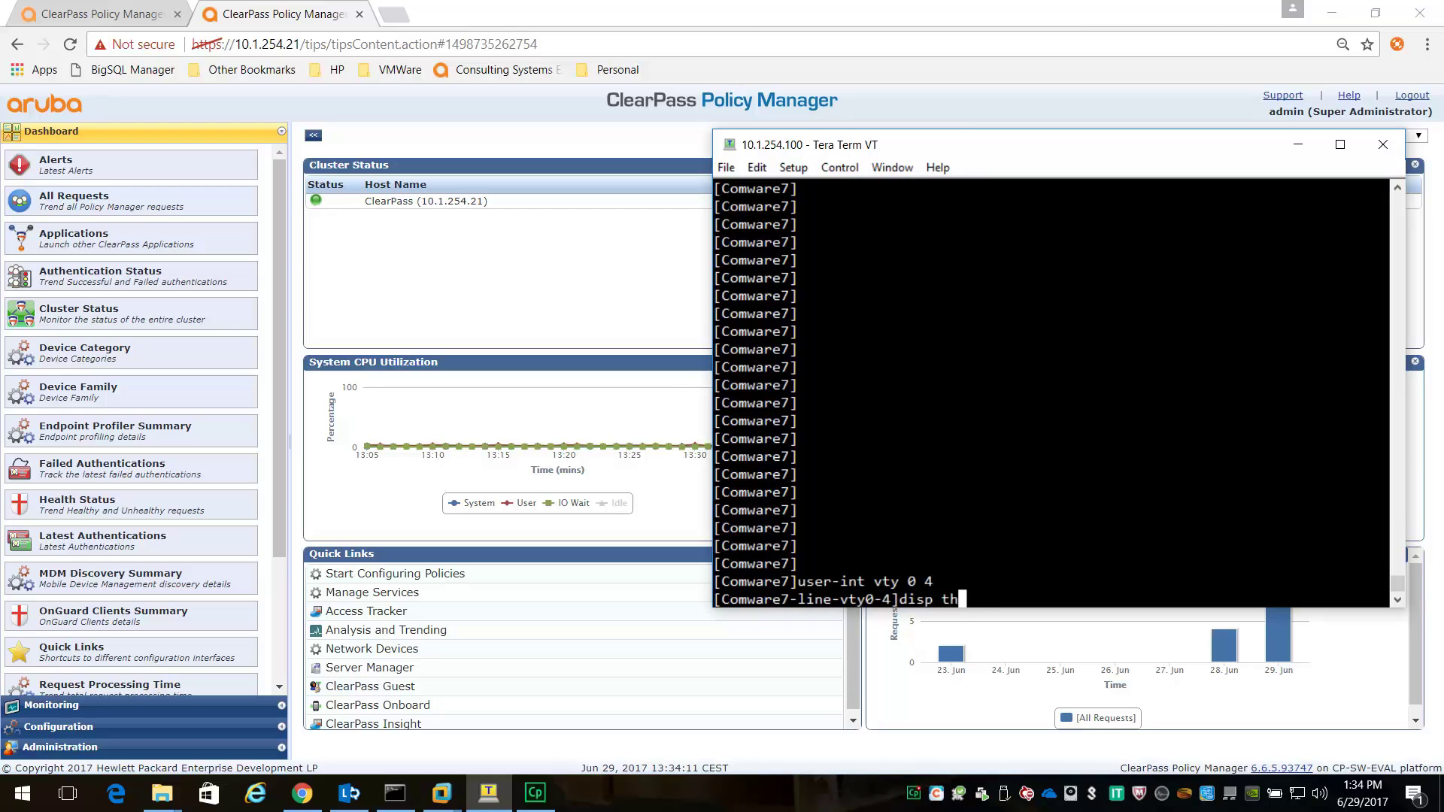
{"action": "type", "text": "i"}
{"action": "key", "text": "Return"}
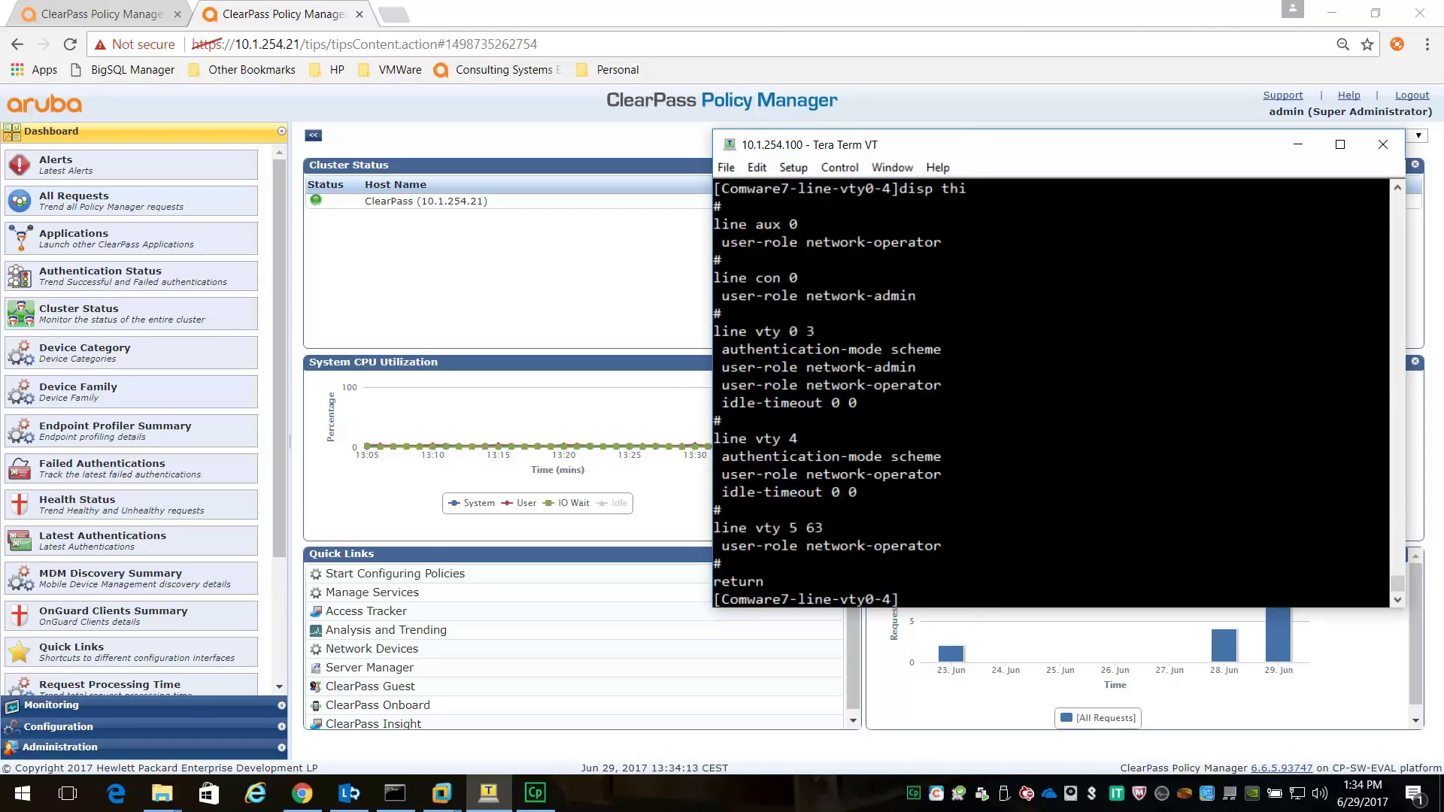
{"action": "left_click_drag", "start_coordinate": [865, 404], "coordinate": [726, 360]}
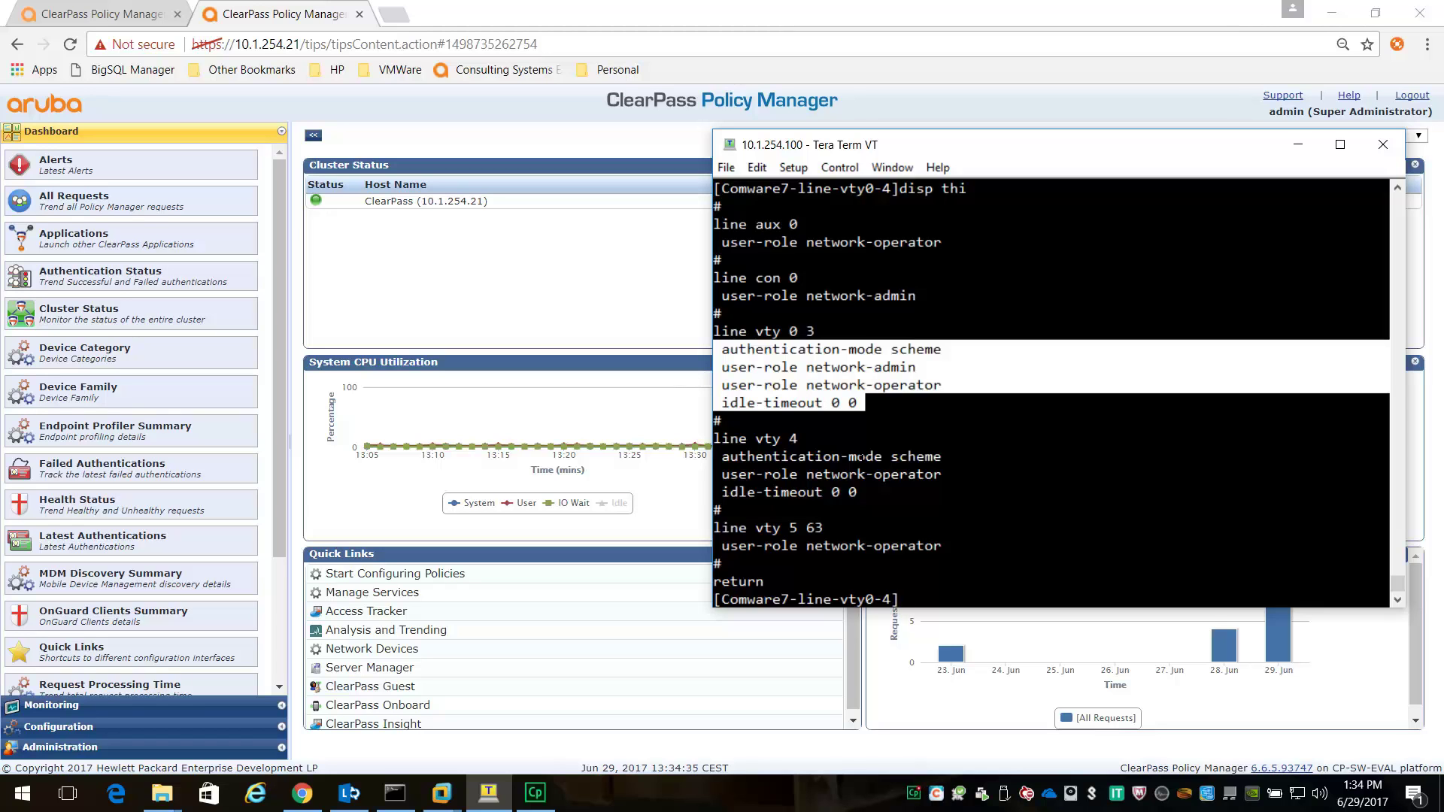
{"action": "left_click", "coordinate": [860, 456]}
{"action": "key", "text": "Return"}
{"action": "key", "text": "Return"}
{"action": "type", "text": "qui"}
{"action": "key", "text": "Return"}
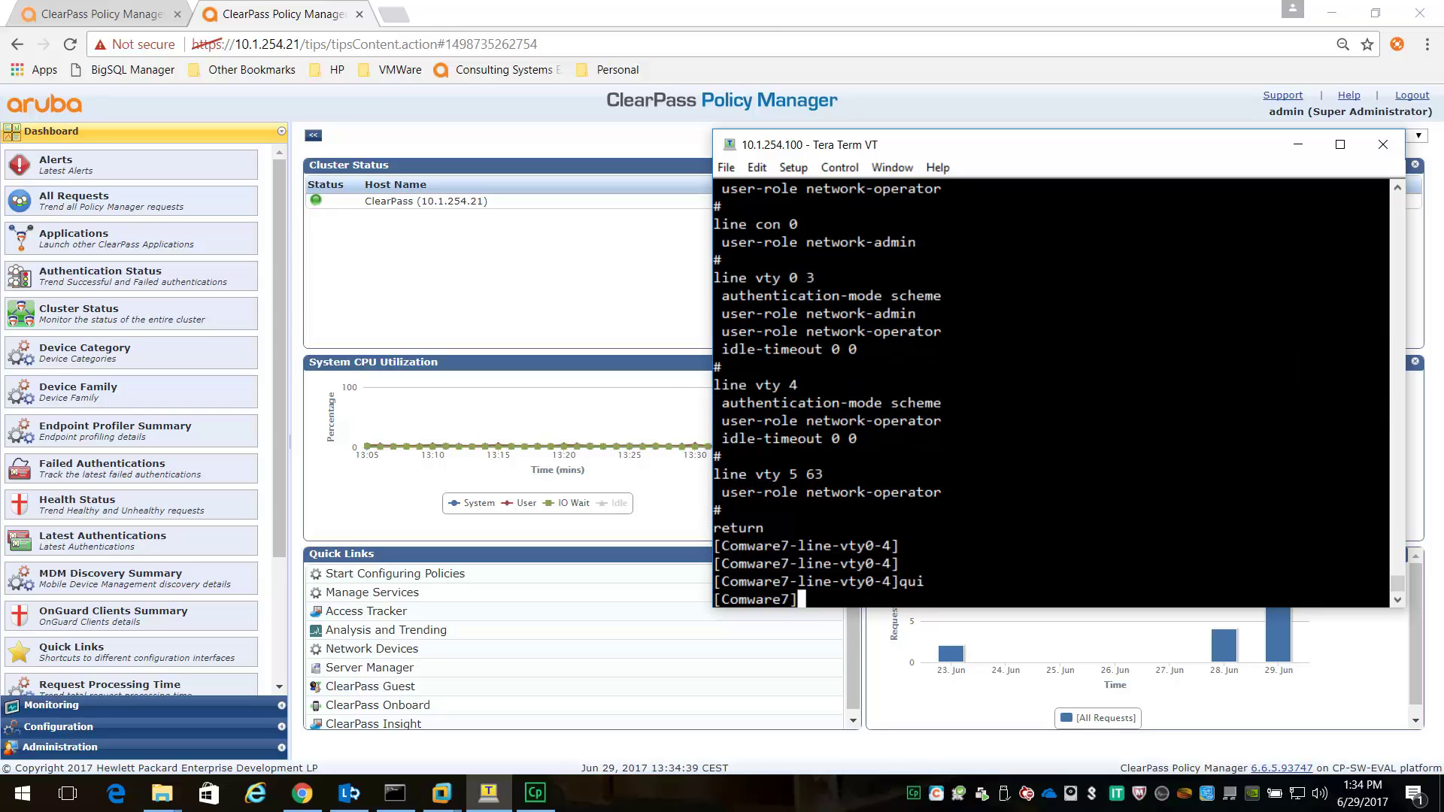
Step: Enable the SSH server and create a local RSA key pair, replacing the existing one and accepting the default modulus length of 1024
{"action": "type", "text": "ssh ser en"}
{"action": "key", "text": "Return"}
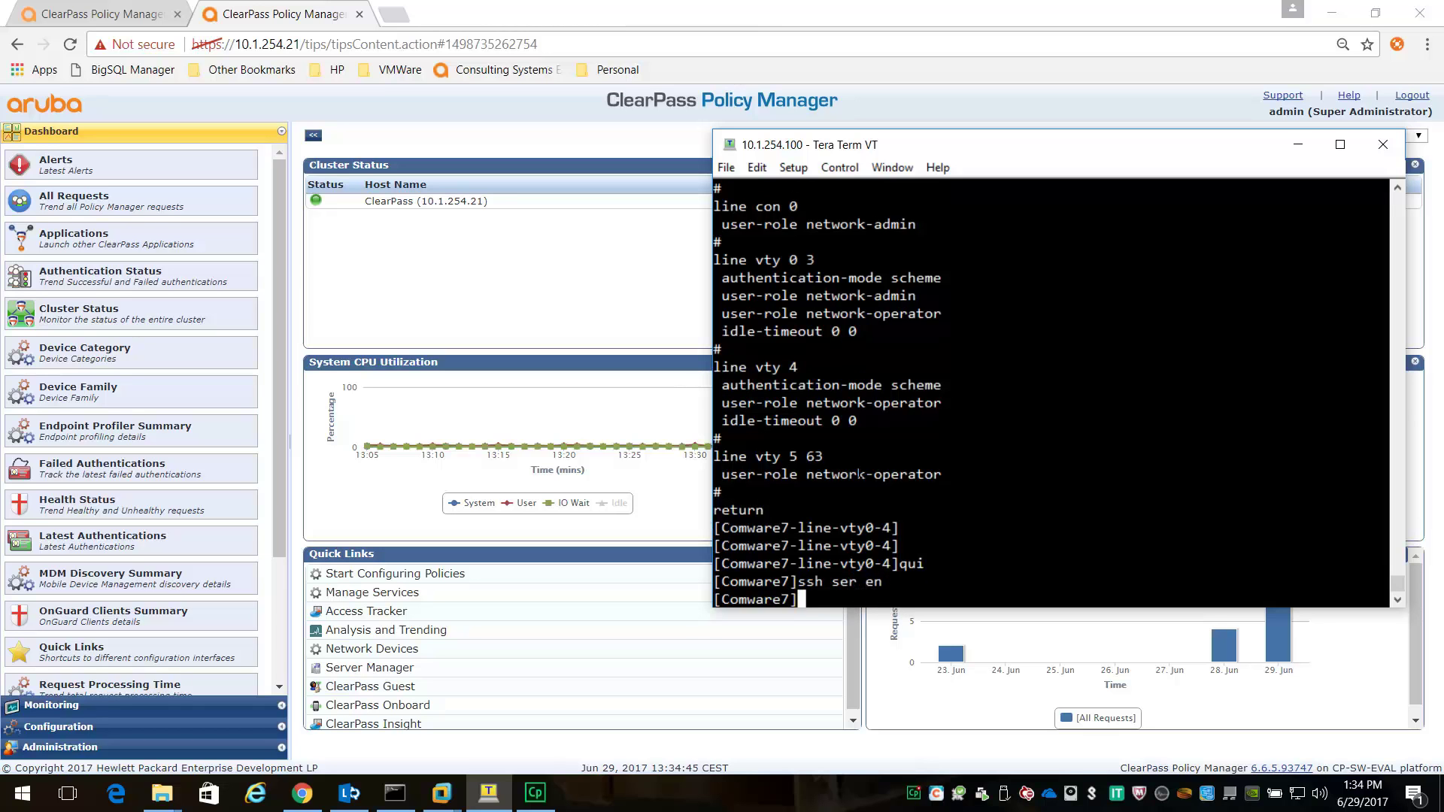
{"action": "type", "text": "public-"}
{"action": "key", "text": "Tab"}
{"action": "type", "text": "loc"}
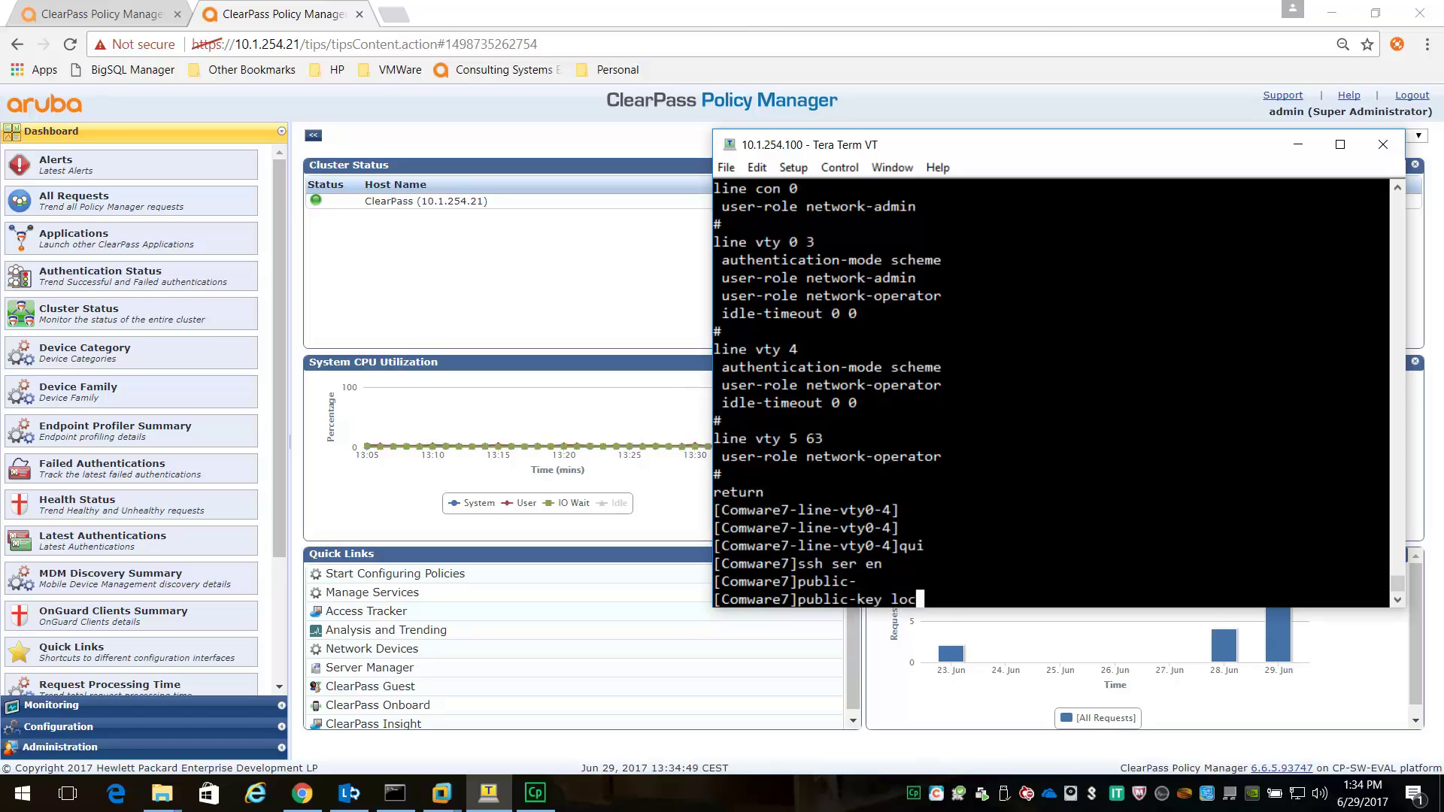
{"action": "key", "text": "Tab"}
{"action": "type", "text": "cre"}
{"action": "key", "text": "Tab"}
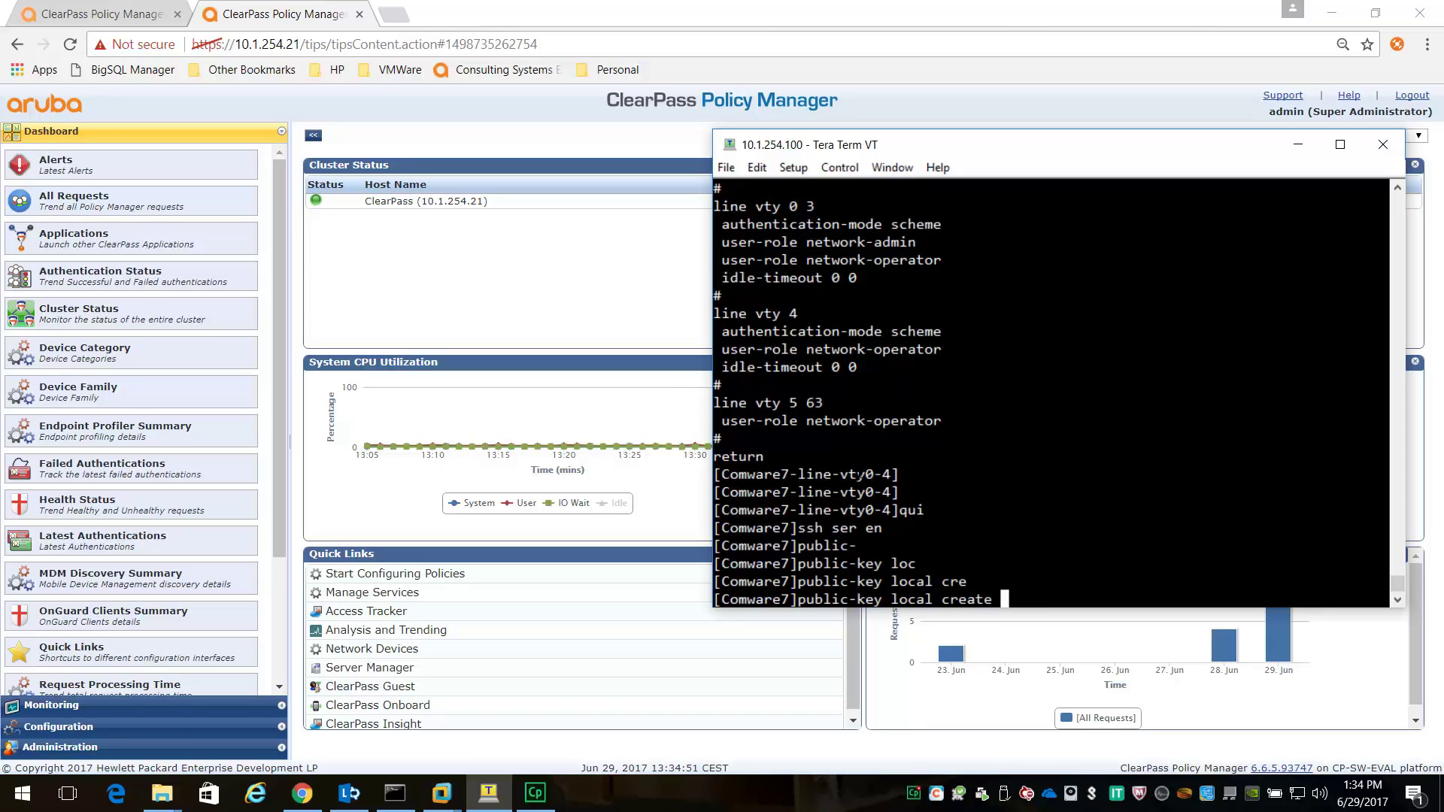
{"action": "type", "text": "rsa"}
{"action": "key", "text": "Return"}
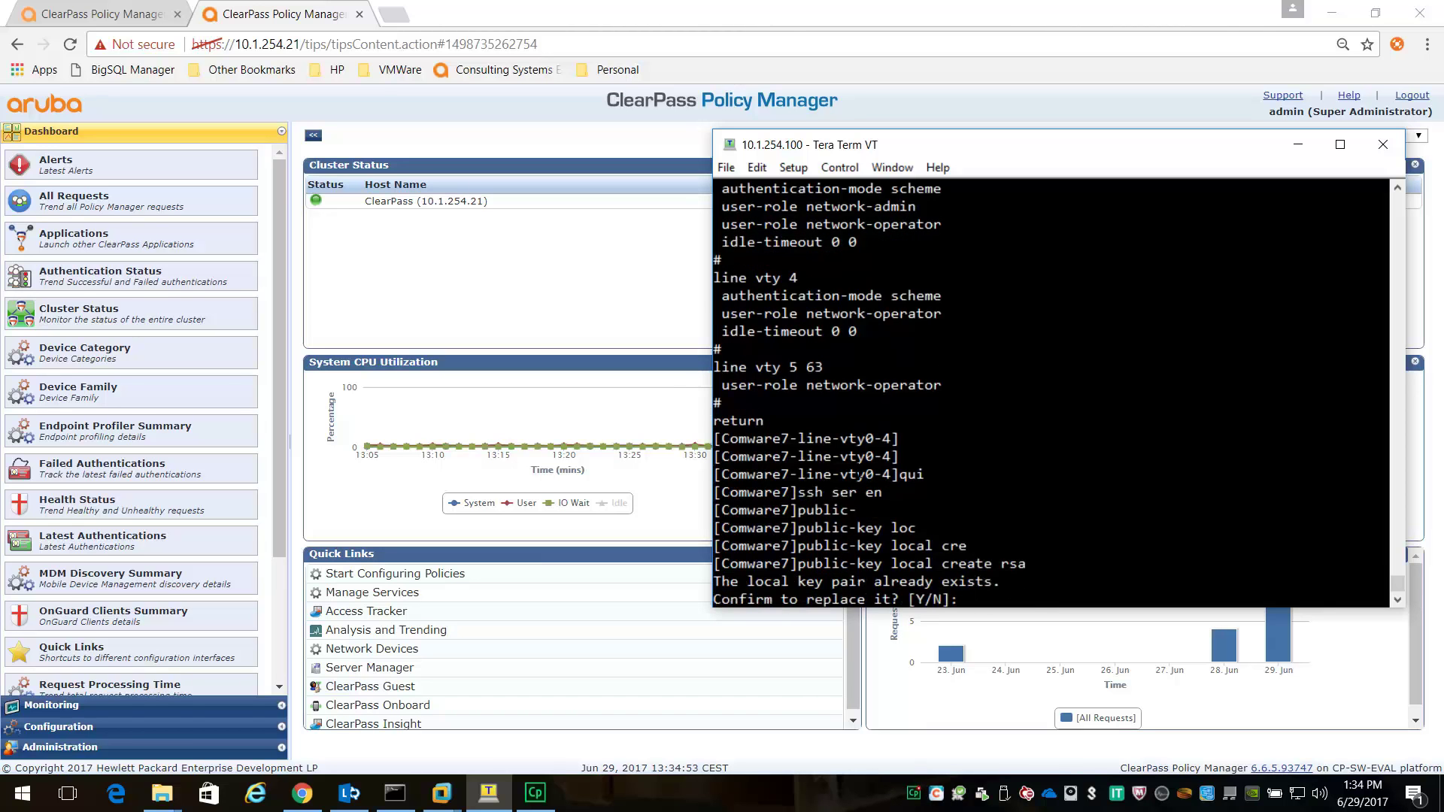
{"action": "type", "text": "y"}
{"action": "key", "text": "Return"}
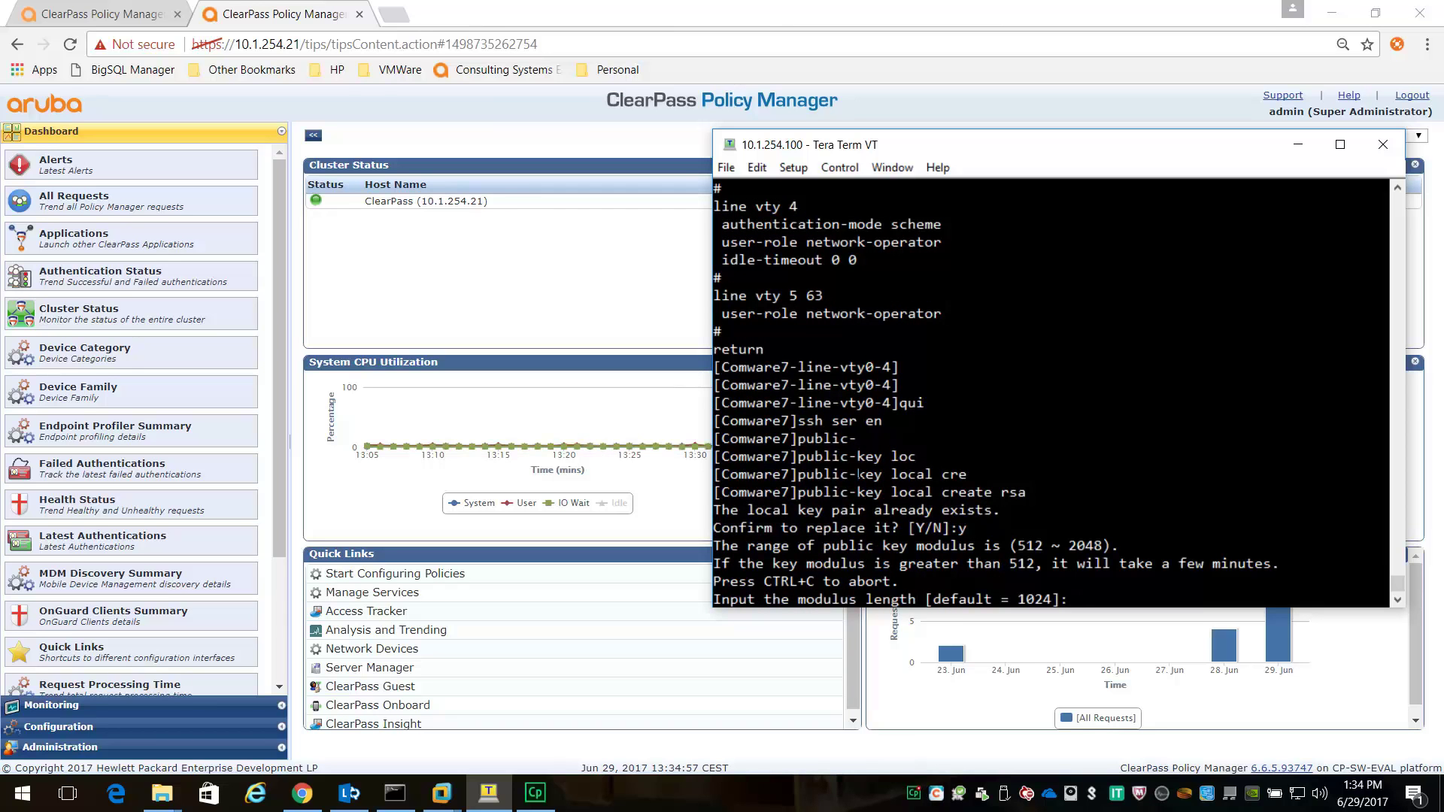
{"action": "key", "text": "Return"}
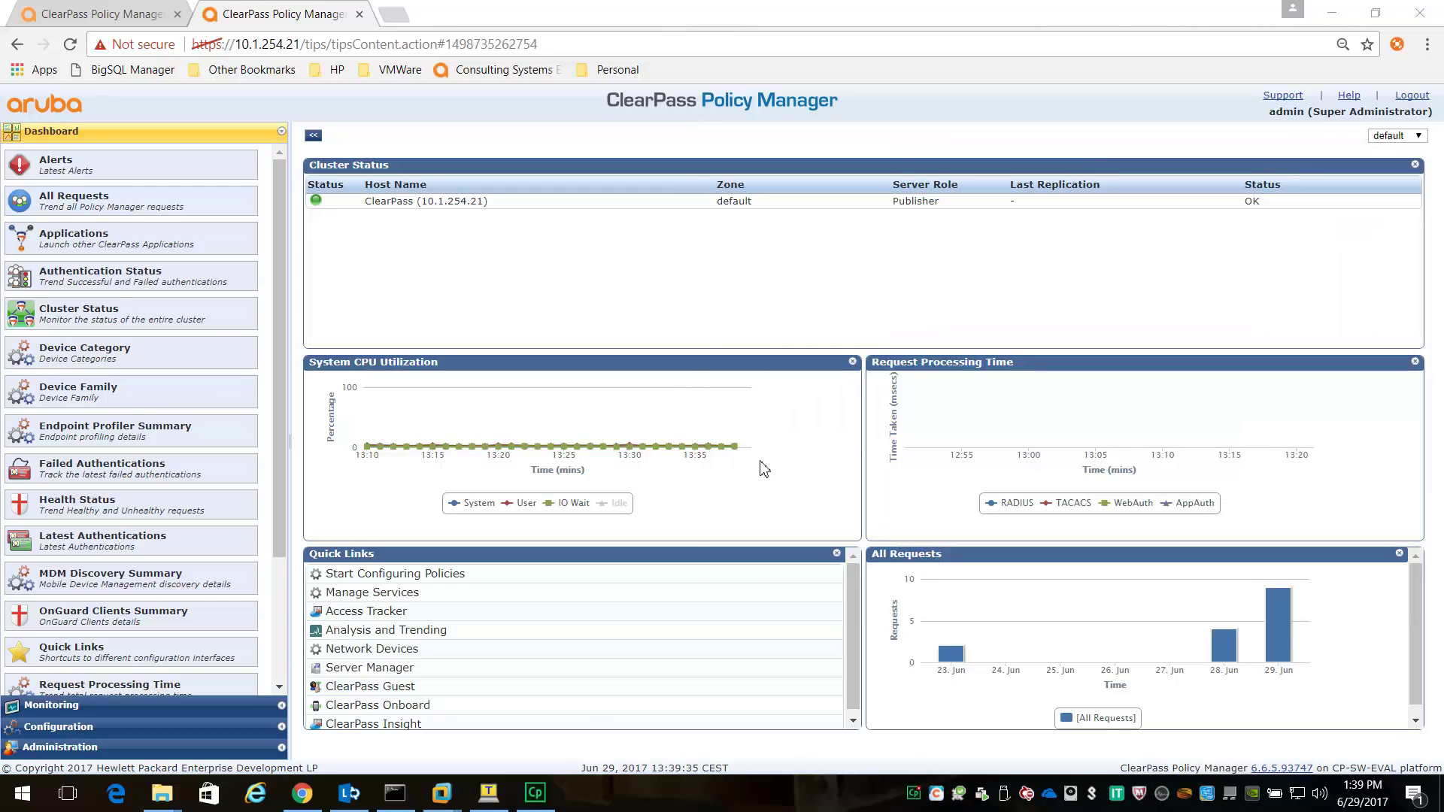
Step: In ClearPass Policy Manager, review the identity roles and the rad-admin and rad-readonly local user settings without changing them
{"action": "left_click", "coordinate": [83, 726]}
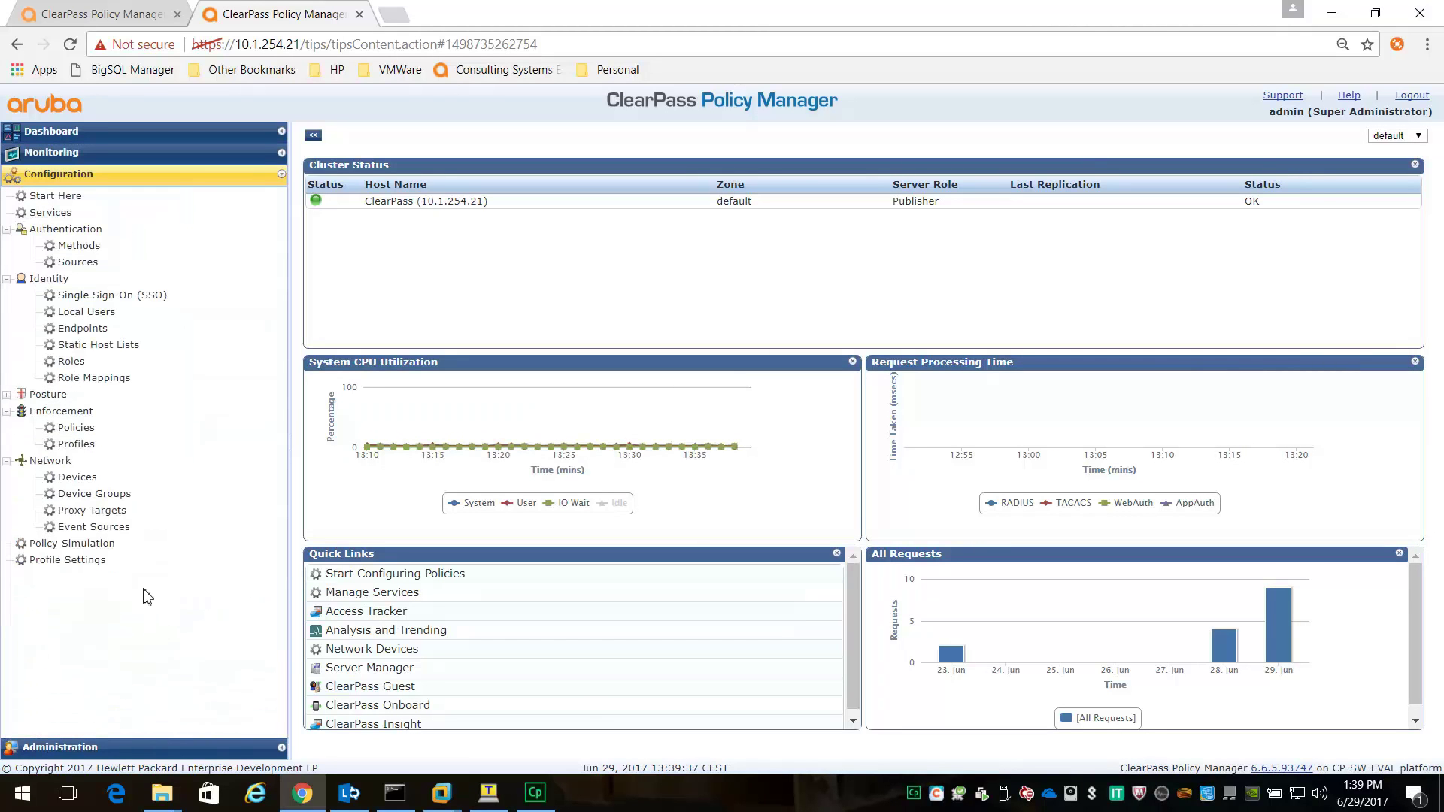
{"action": "left_click", "coordinate": [69, 364]}
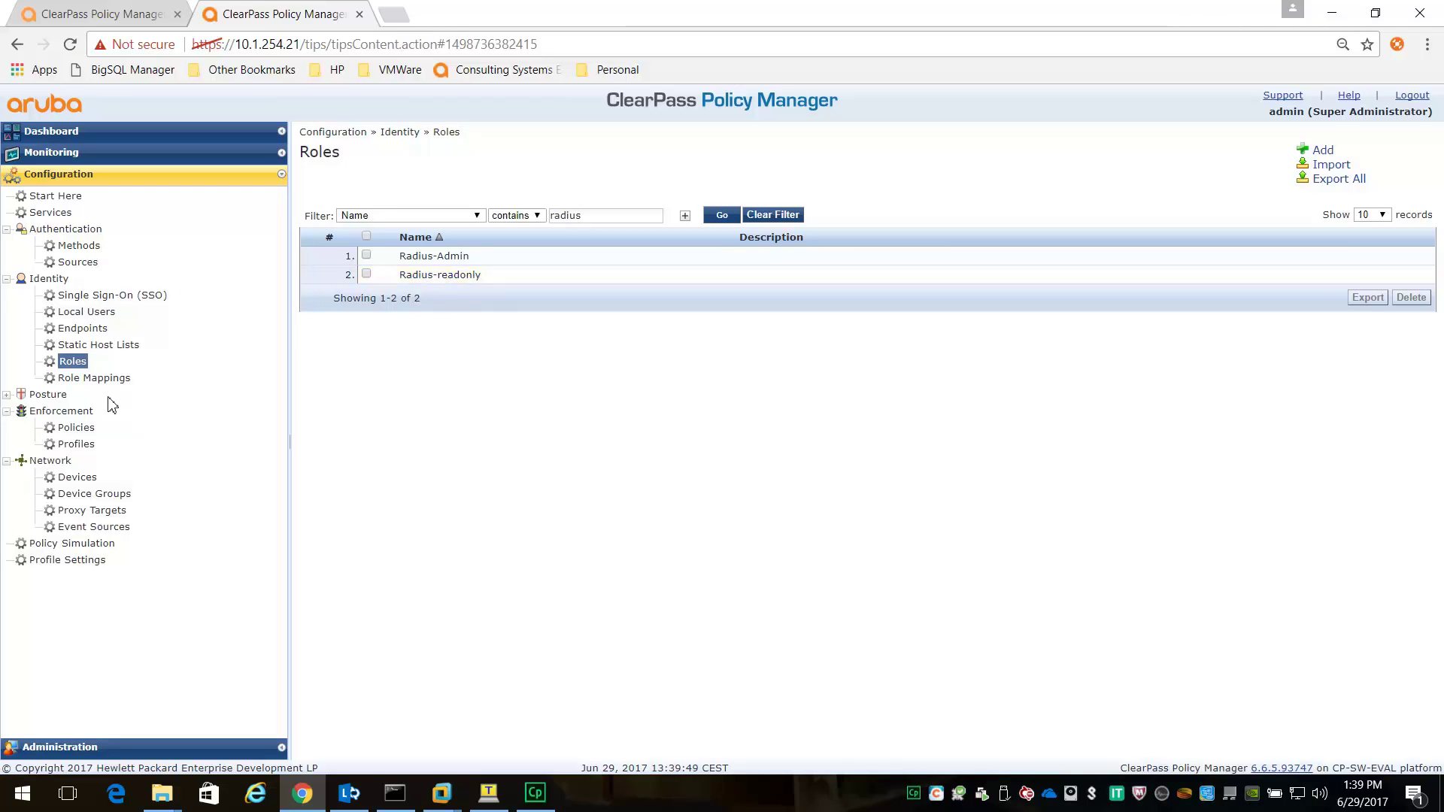
{"action": "left_click", "coordinate": [78, 315]}
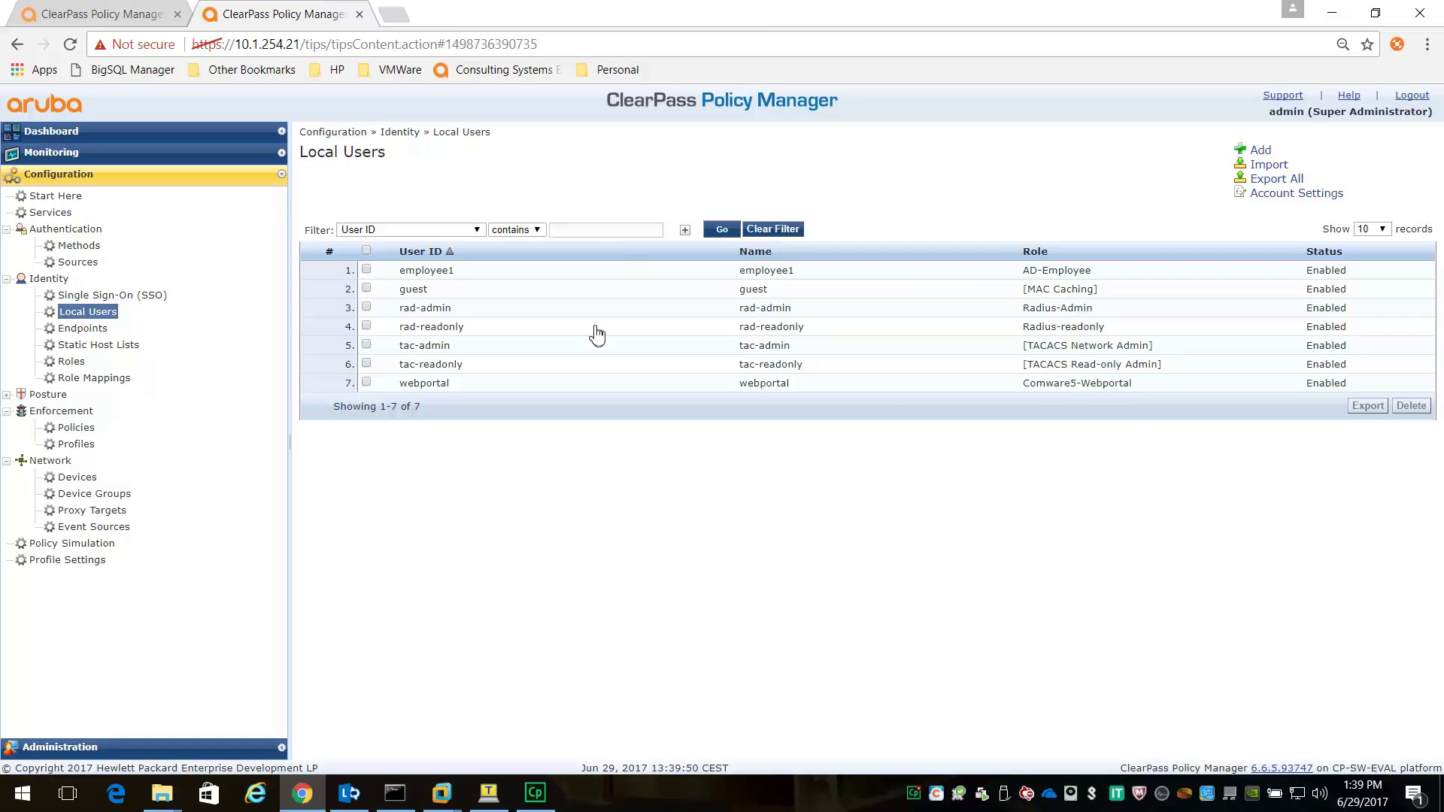
{"action": "left_click", "coordinate": [425, 316]}
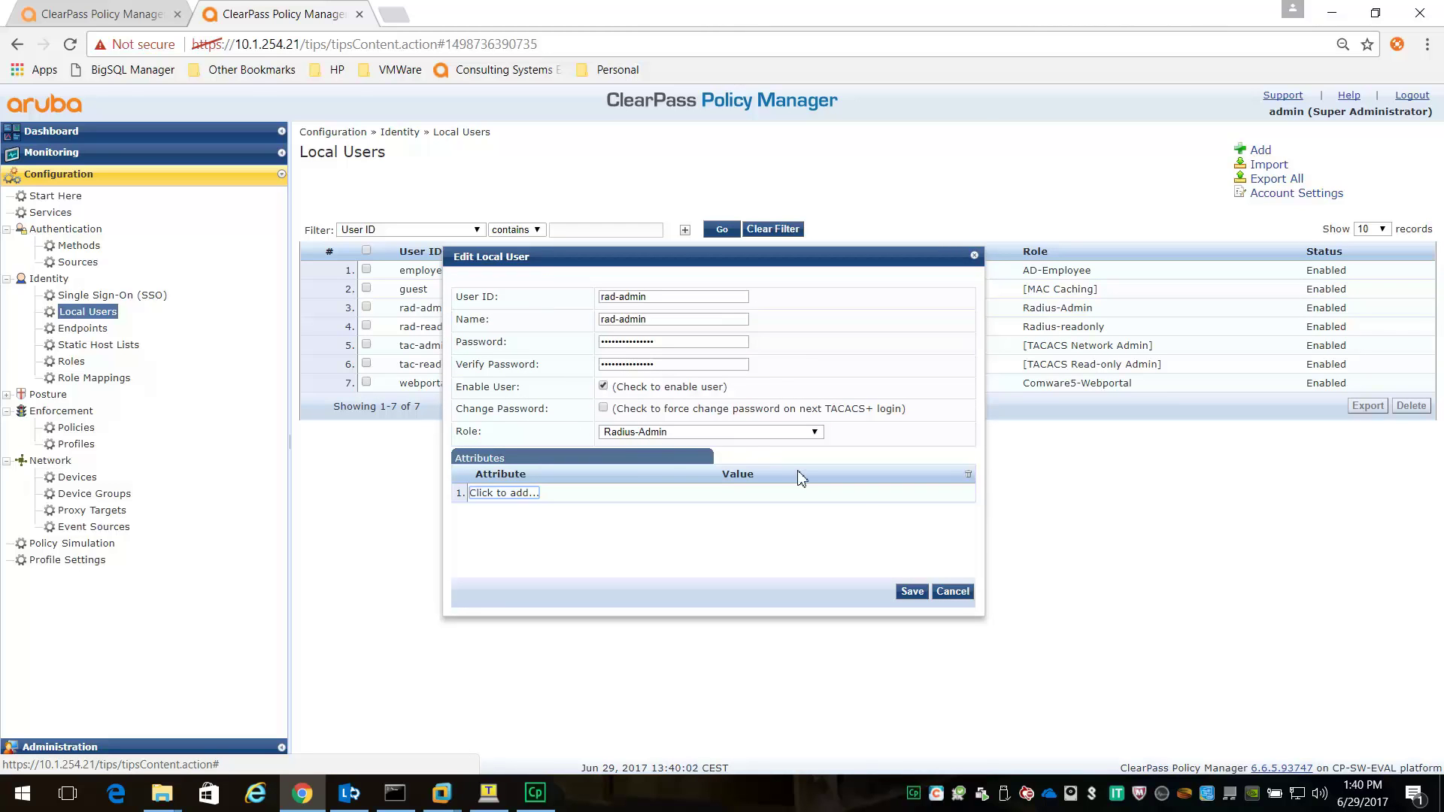
{"action": "left_click", "coordinate": [953, 591]}
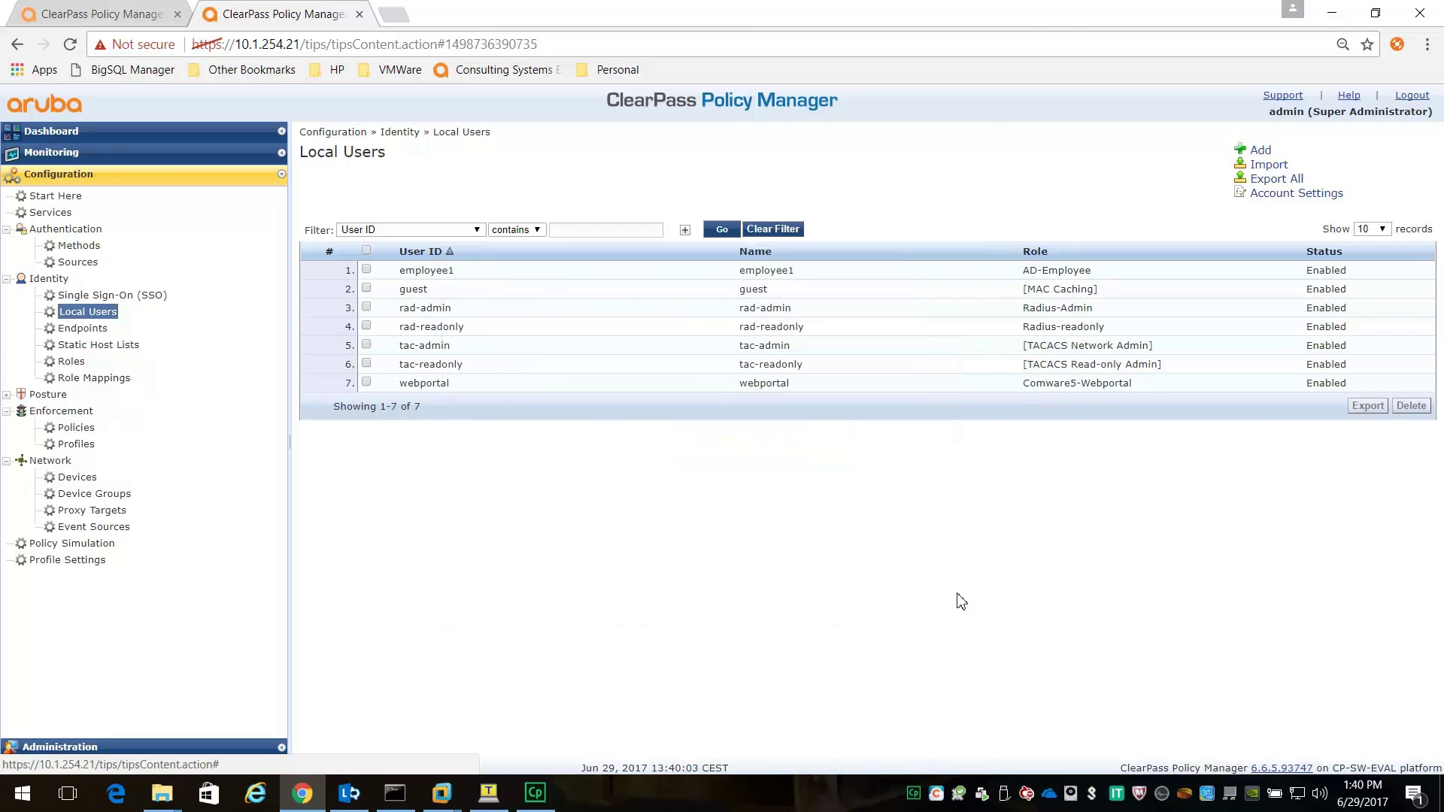
{"action": "left_click", "coordinate": [421, 331]}
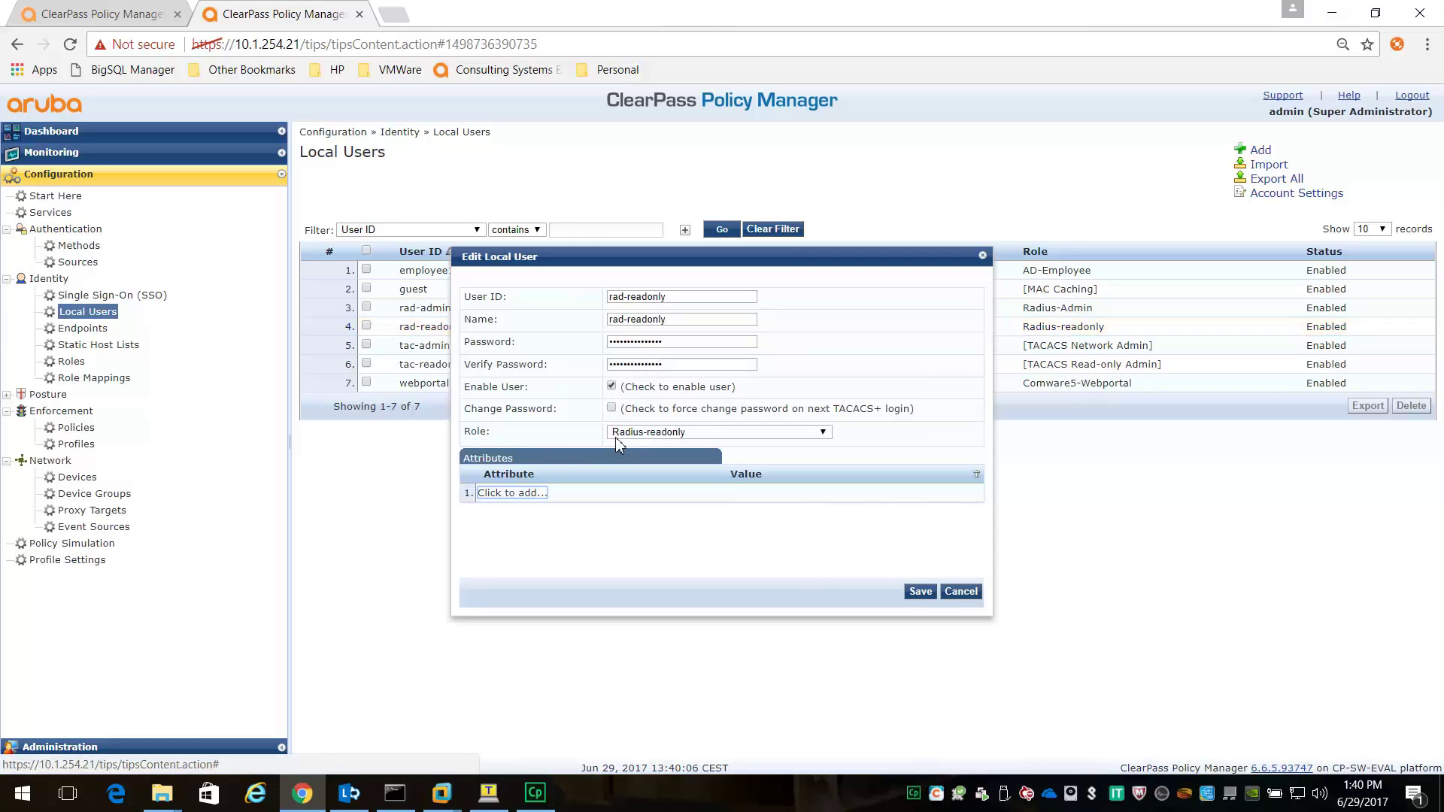
{"action": "left_click", "coordinate": [959, 592]}
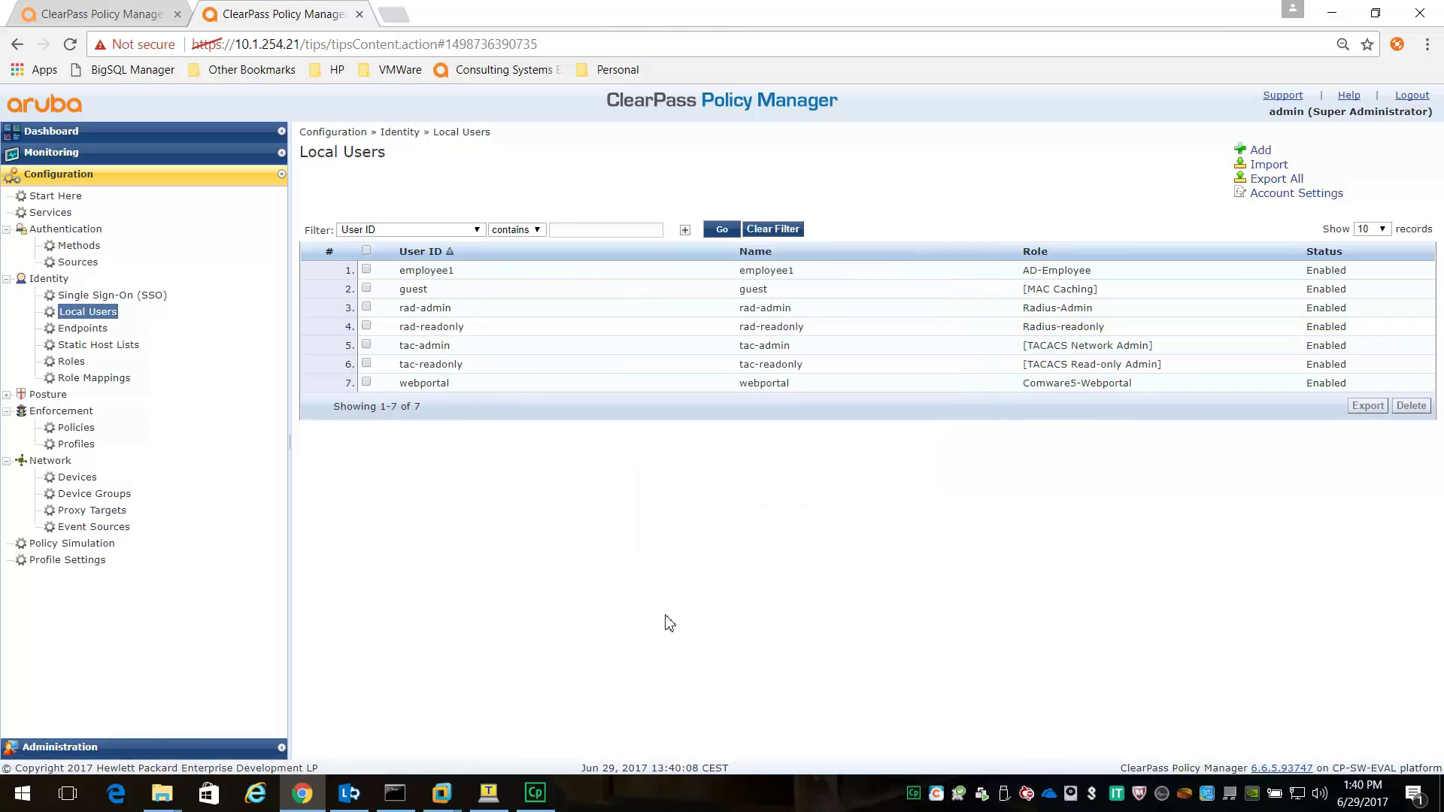
Step: Review the Radius-Roles role mapping rules and the attributes of the Radius-Comware7-readonly enforcement profile
{"action": "left_click", "coordinate": [82, 378]}
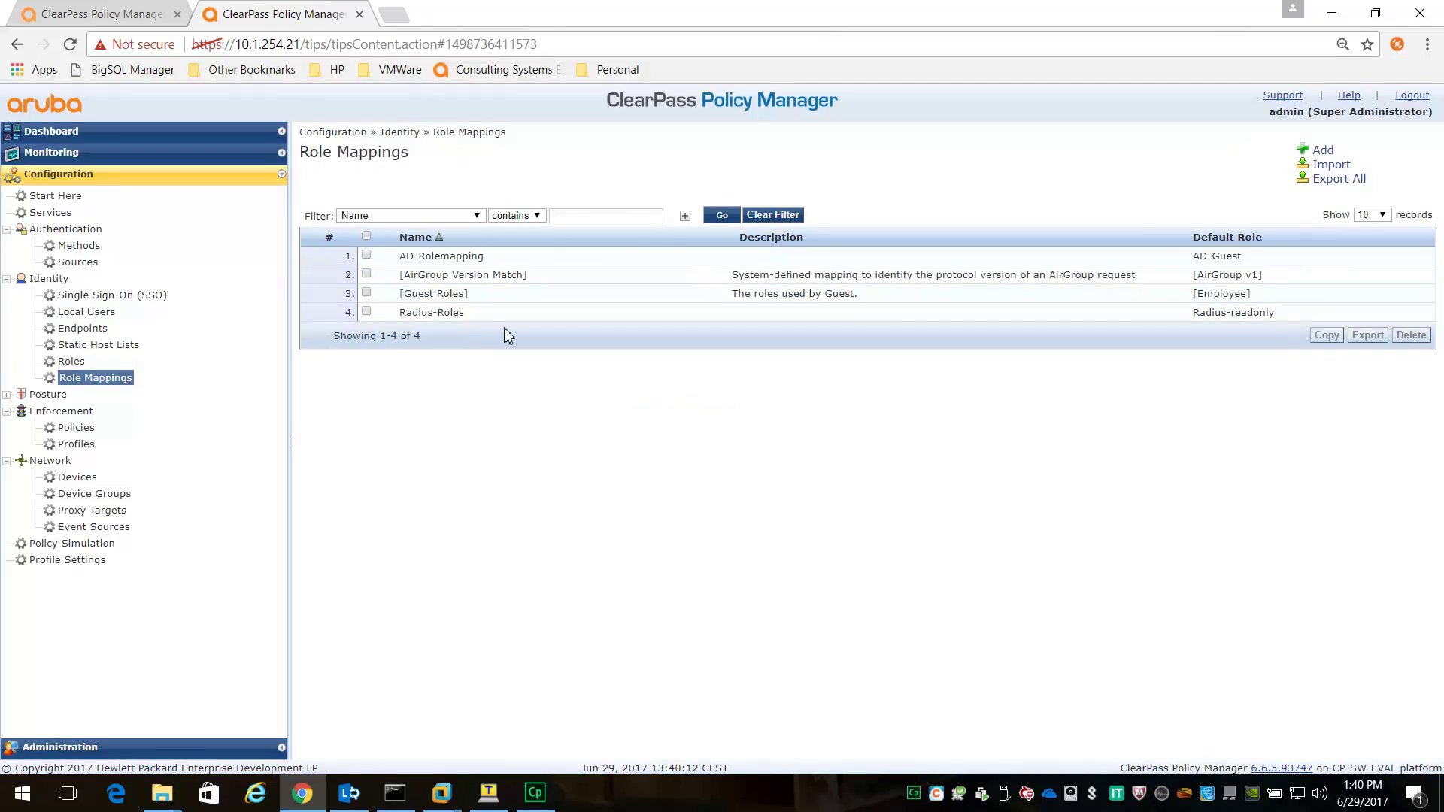
{"action": "left_click", "coordinate": [441, 313]}
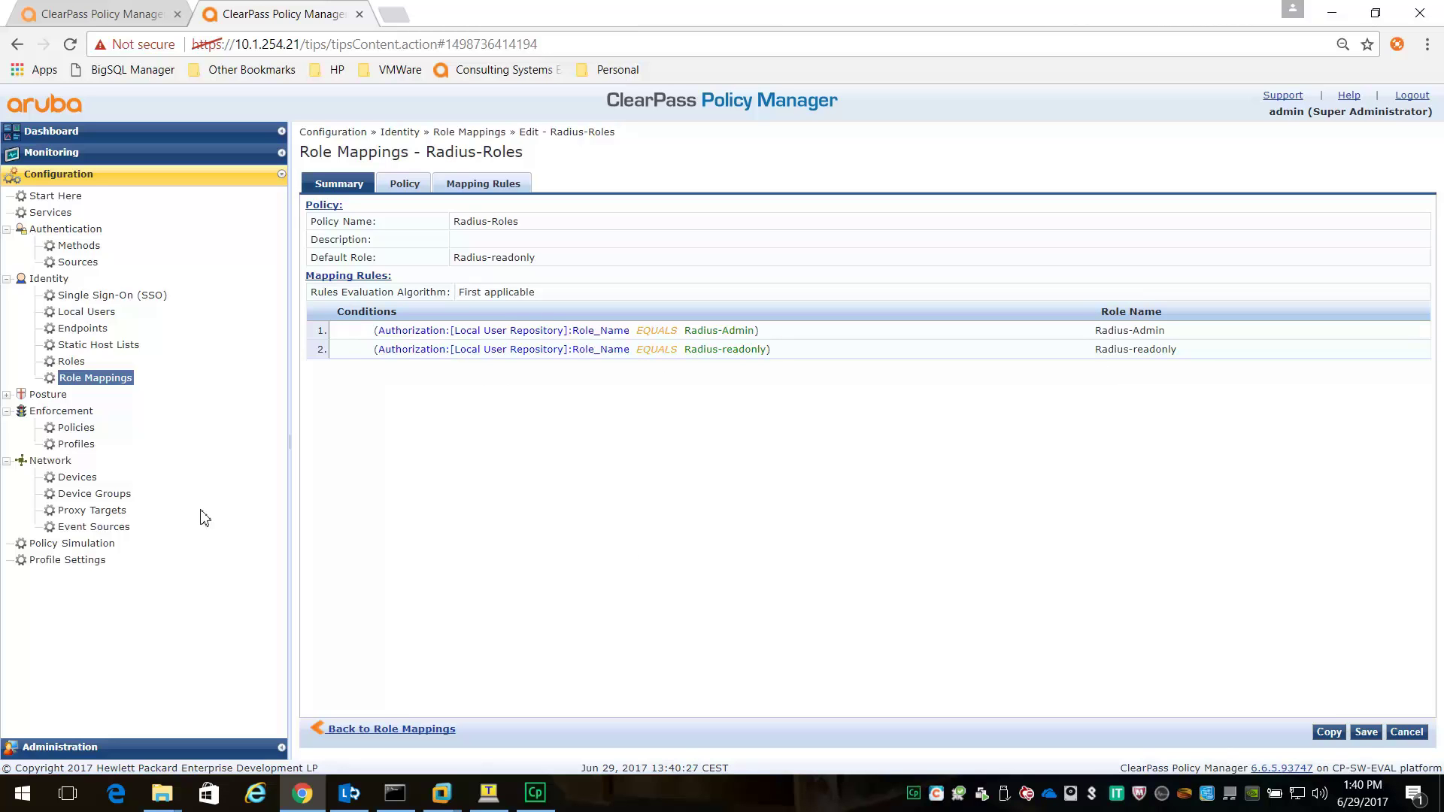
{"action": "left_click", "coordinate": [77, 444]}
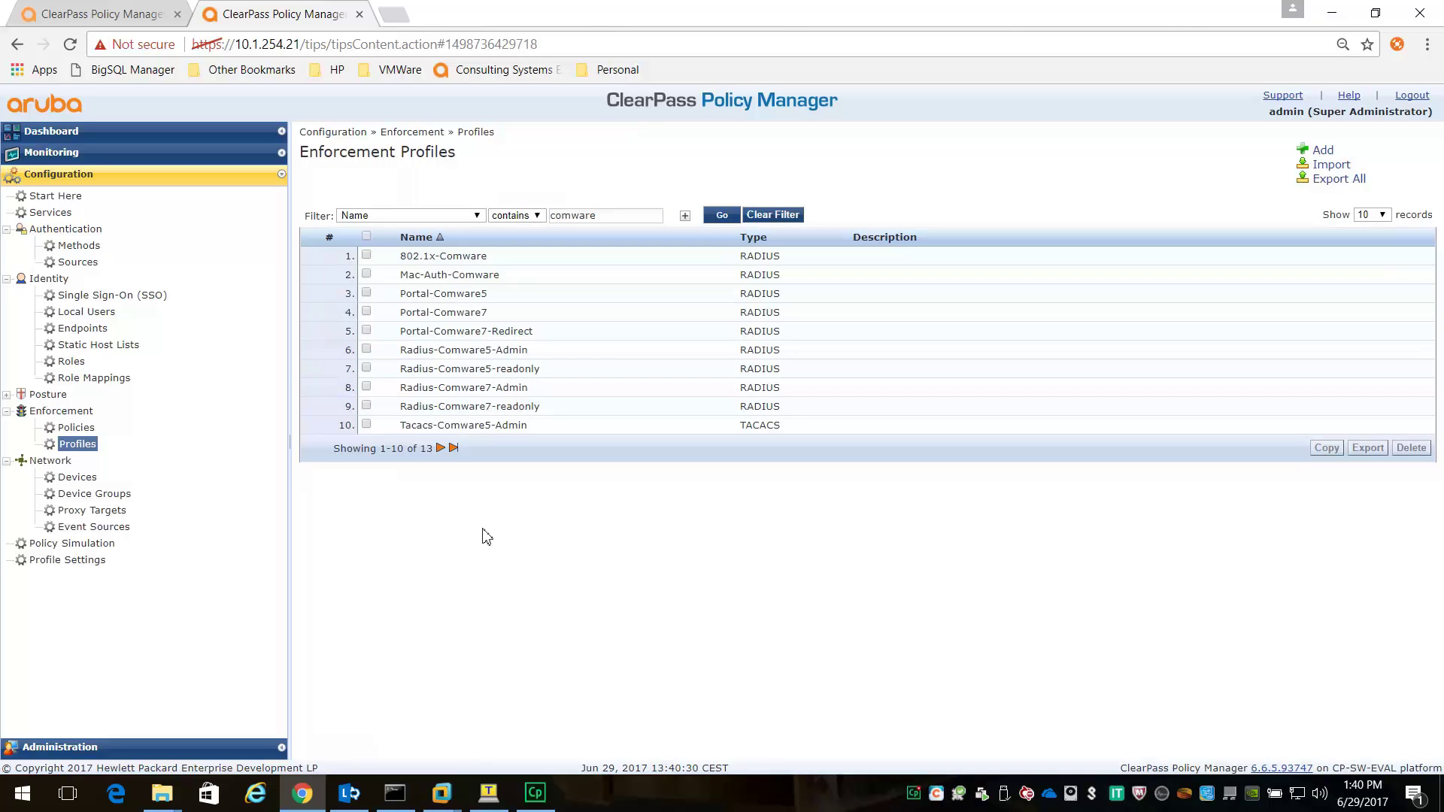
{"action": "left_click", "coordinate": [450, 410]}
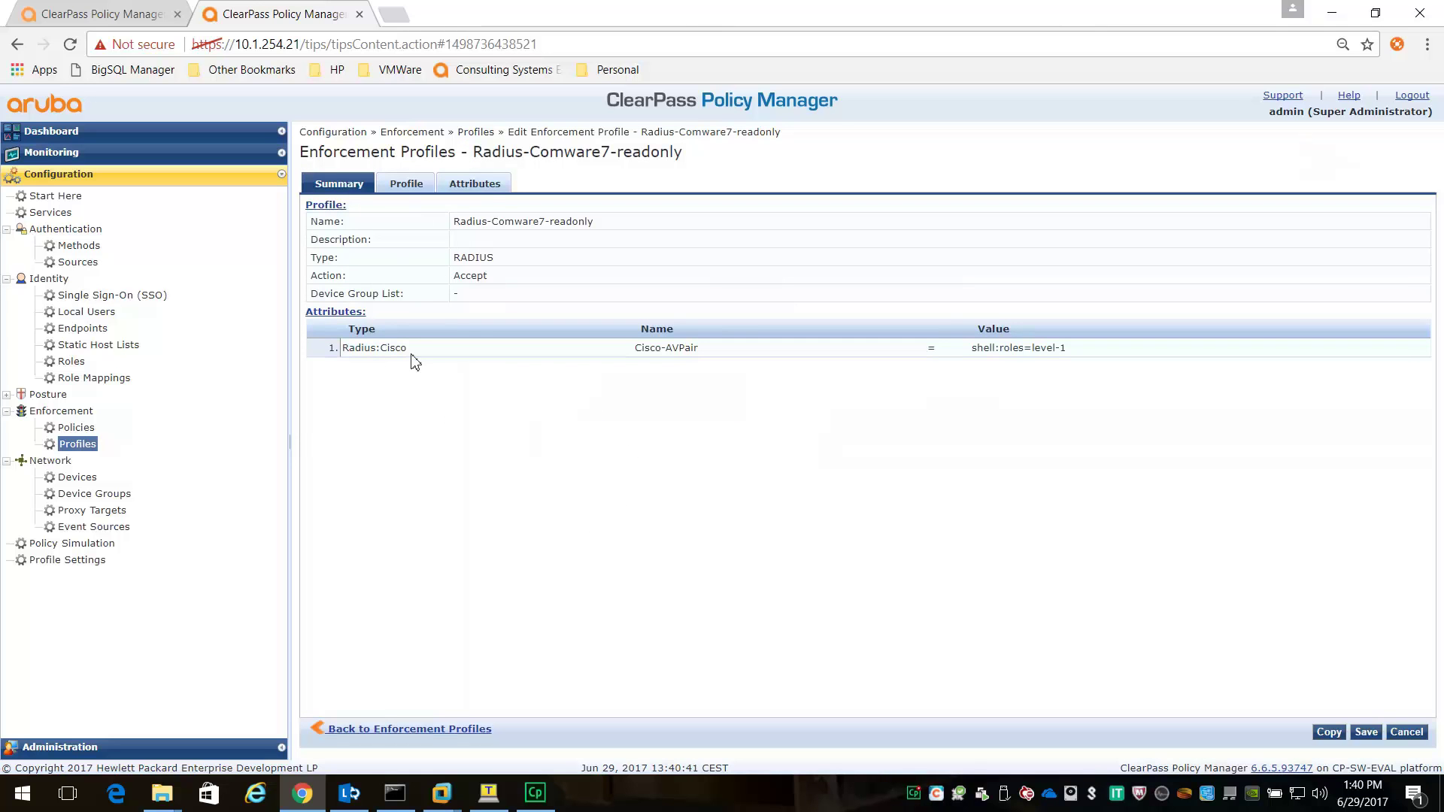
Step: View the readonly profile's attributes, then switch to the Tera Term switch session and display its current configuration up to the predefined roles
{"action": "left_click", "coordinate": [481, 186]}
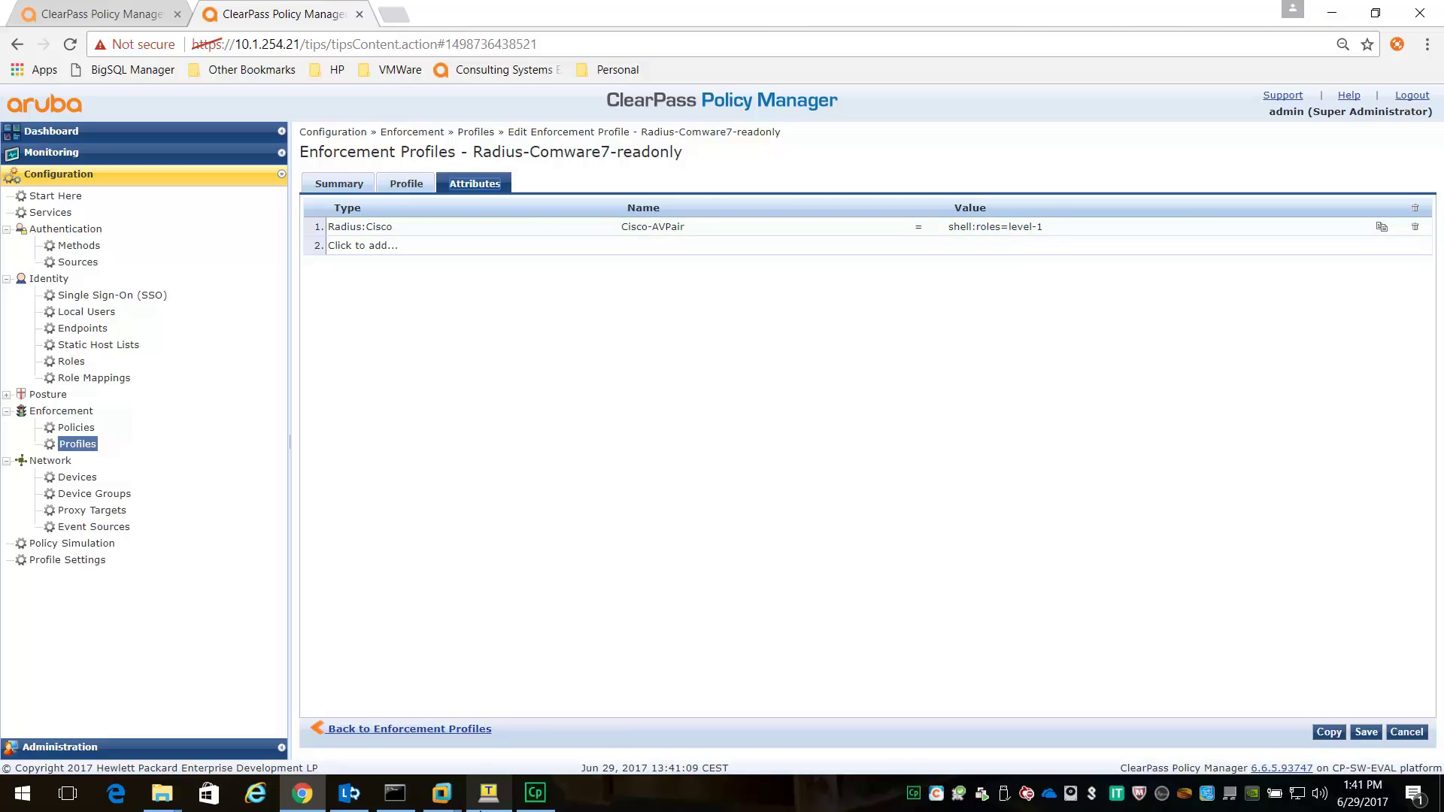
{"action": "left_click", "coordinate": [487, 795]}
{"action": "key", "text": "Return"}
{"action": "key", "text": "Return"}
{"action": "key", "text": "Return"}
{"action": "key", "text": "Return"}
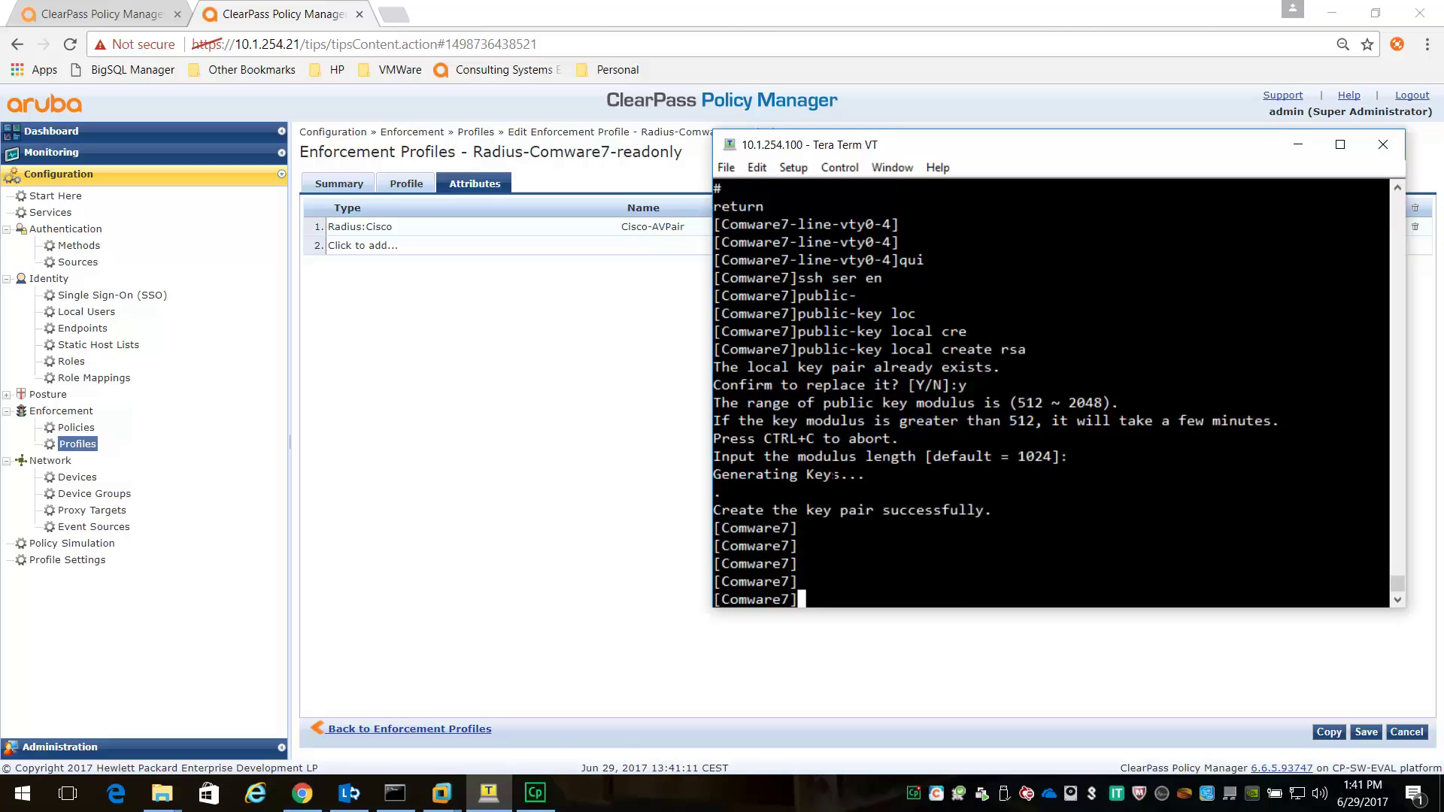
{"action": "type", "text": "dis cur"}
{"action": "key", "text": "Return"}
{"action": "key", "text": "space"}
{"action": "key", "text": "space"}
{"action": "key", "text": "space"}
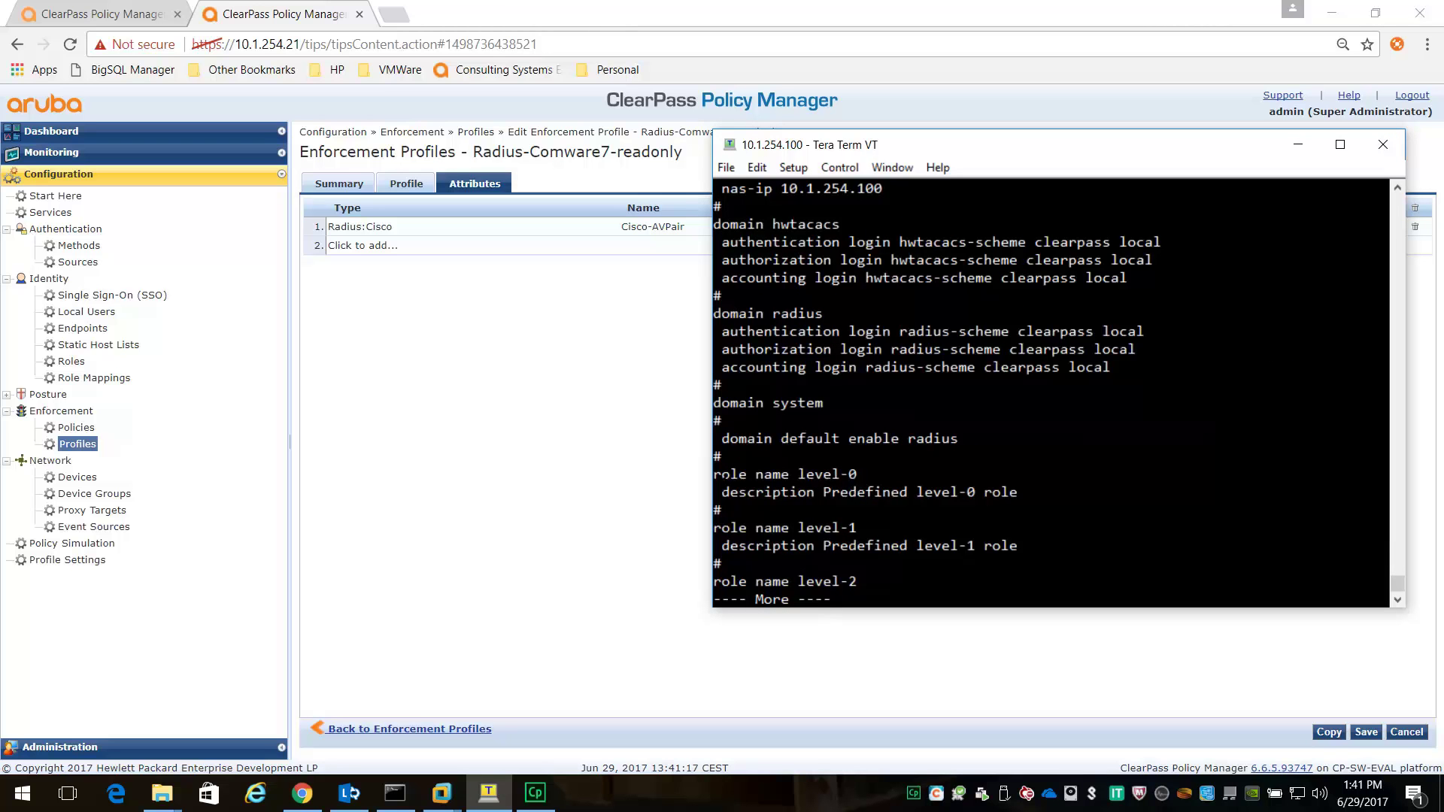
Step: Examine the predefined level-0 and level-1 roles, and page through the rest of the switch configuration to its end
{"action": "left_click_drag", "start_coordinate": [715, 474], "coordinate": [1018, 491]}
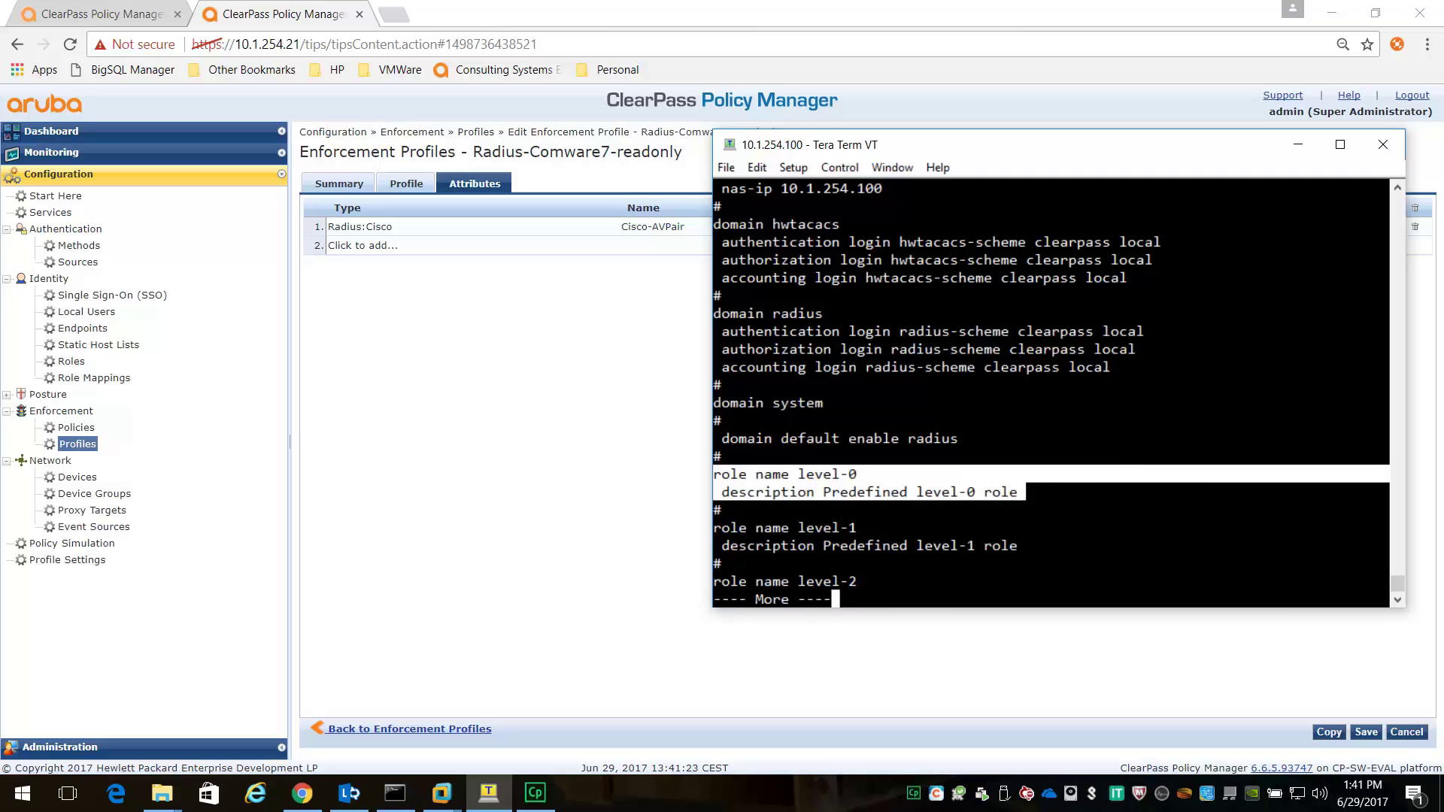
{"action": "left_click", "coordinate": [949, 486]}
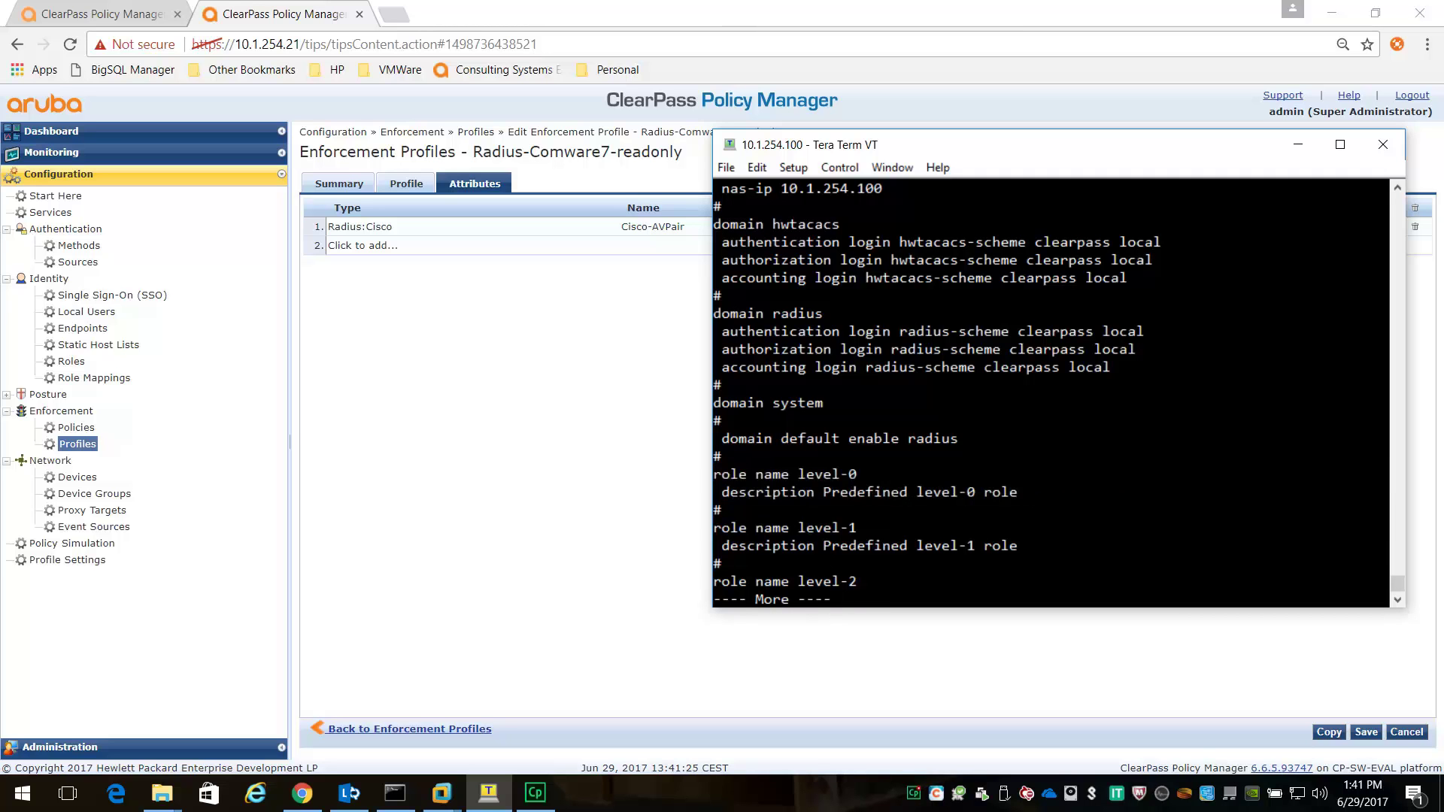
{"action": "left_click_drag", "start_coordinate": [975, 545], "coordinate": [927, 547]}
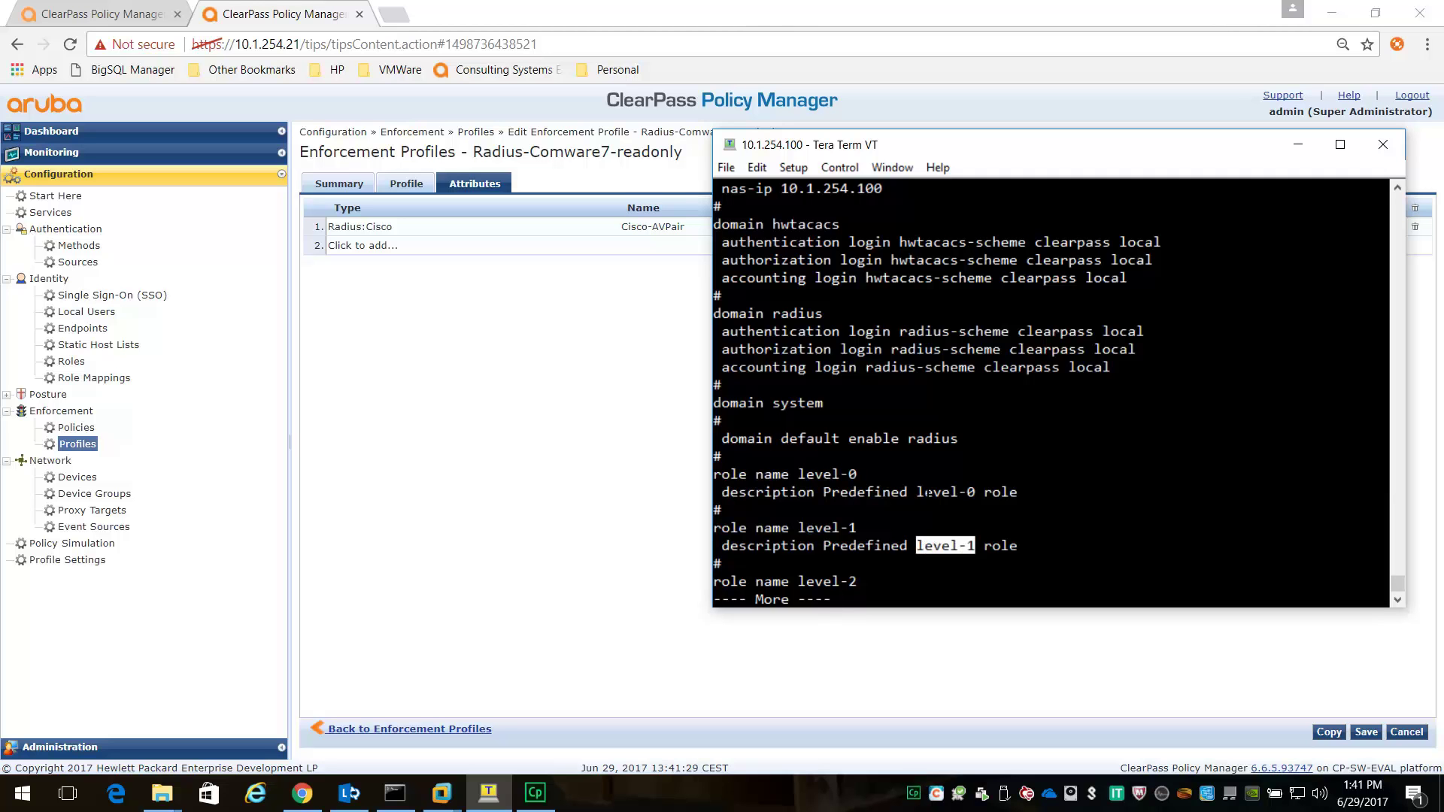
{"action": "key", "text": "space"}
{"action": "key", "text": "space"}
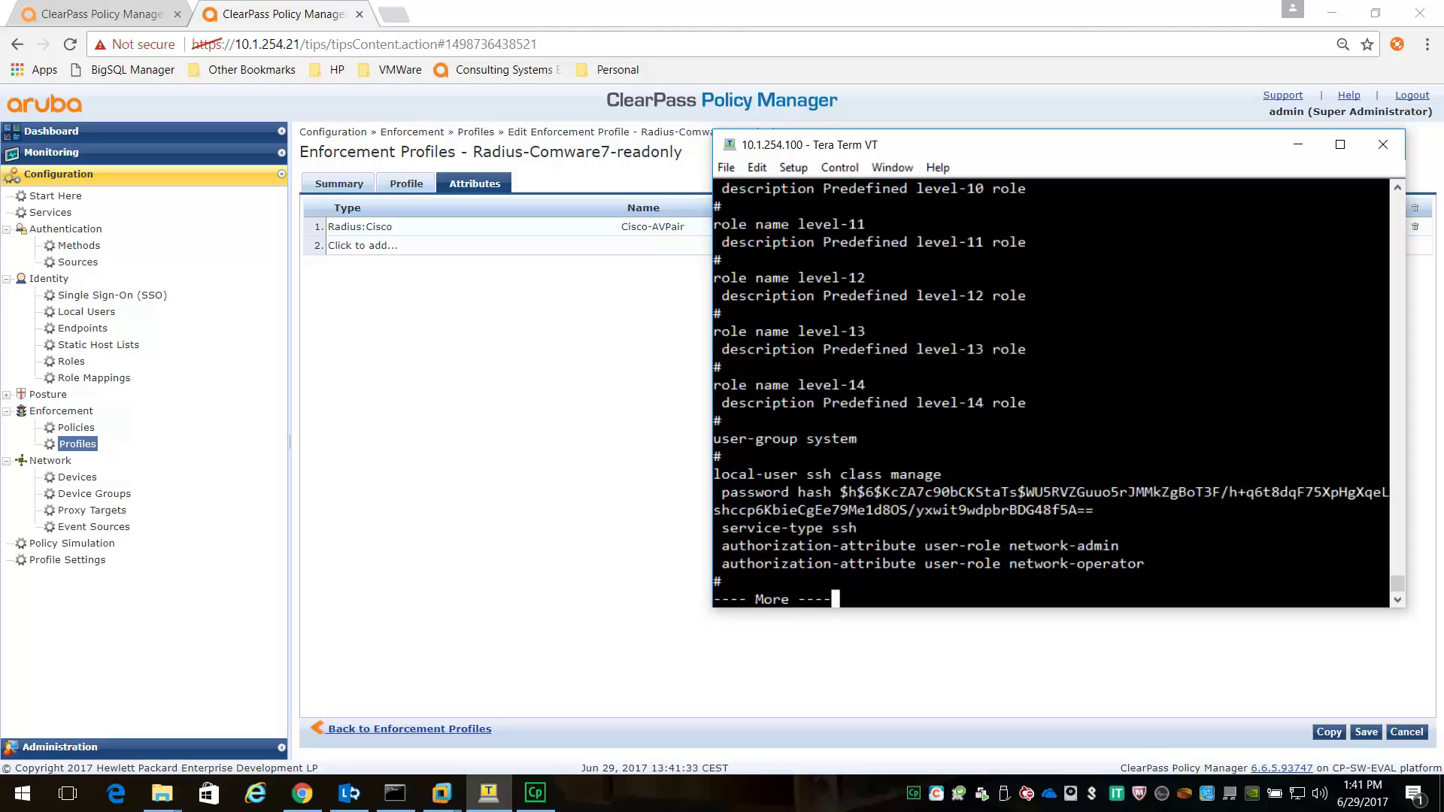
{"action": "key", "text": "space"}
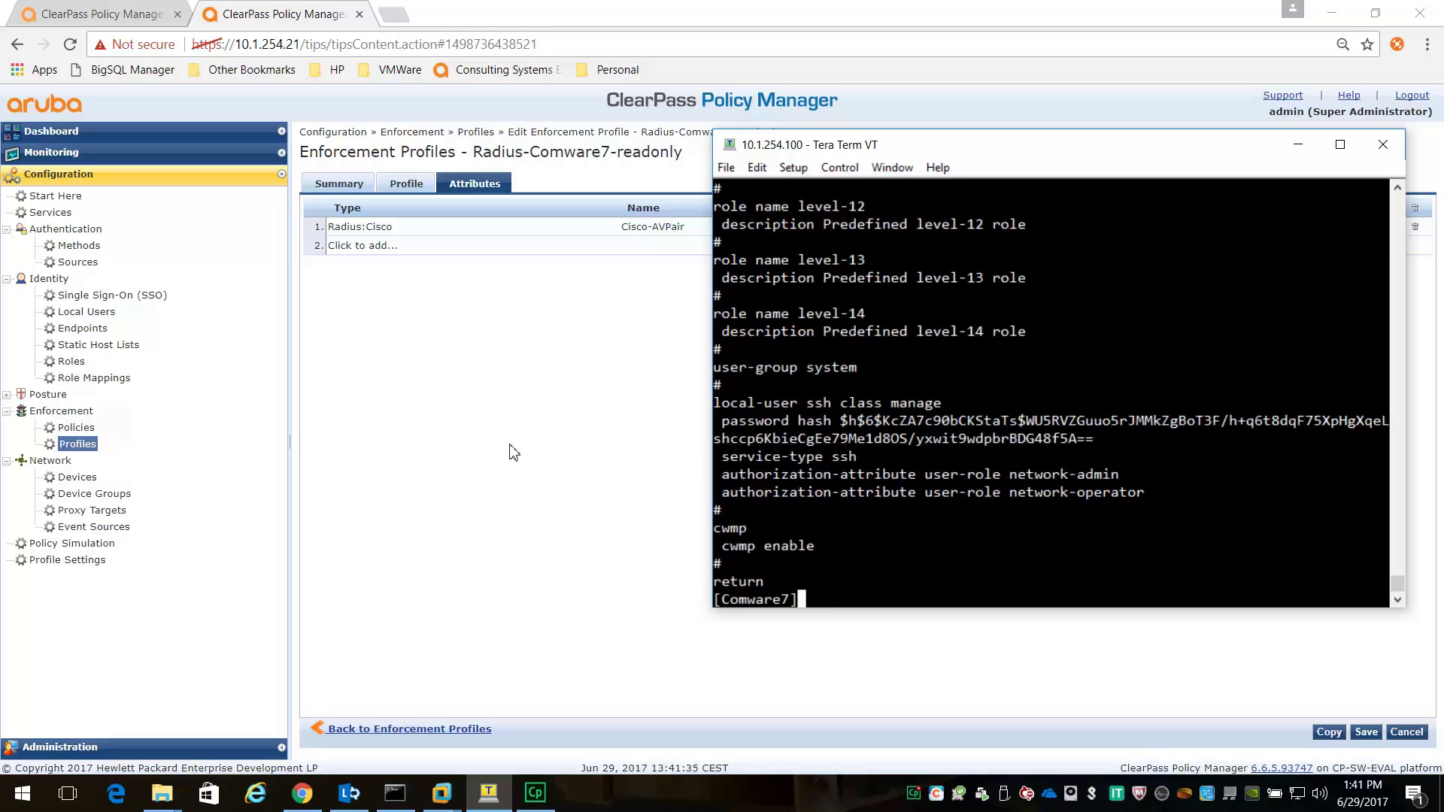
Step: Switch back to ClearPass, leave the readonly profile and review the attributes of the Radius-Comware7-Admin enforcement profile without changing them
{"action": "left_click", "coordinate": [514, 463]}
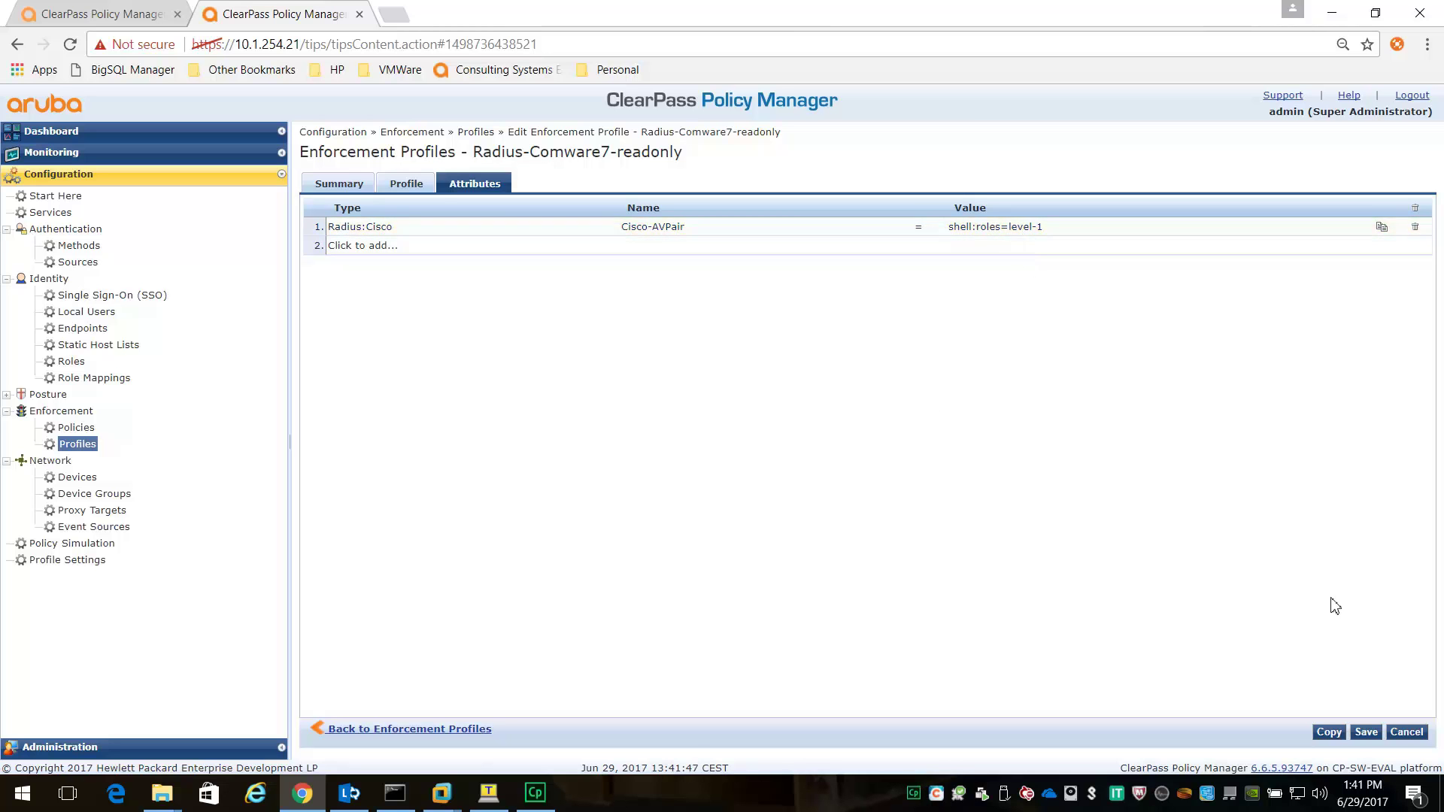
{"action": "left_click", "coordinate": [1407, 732]}
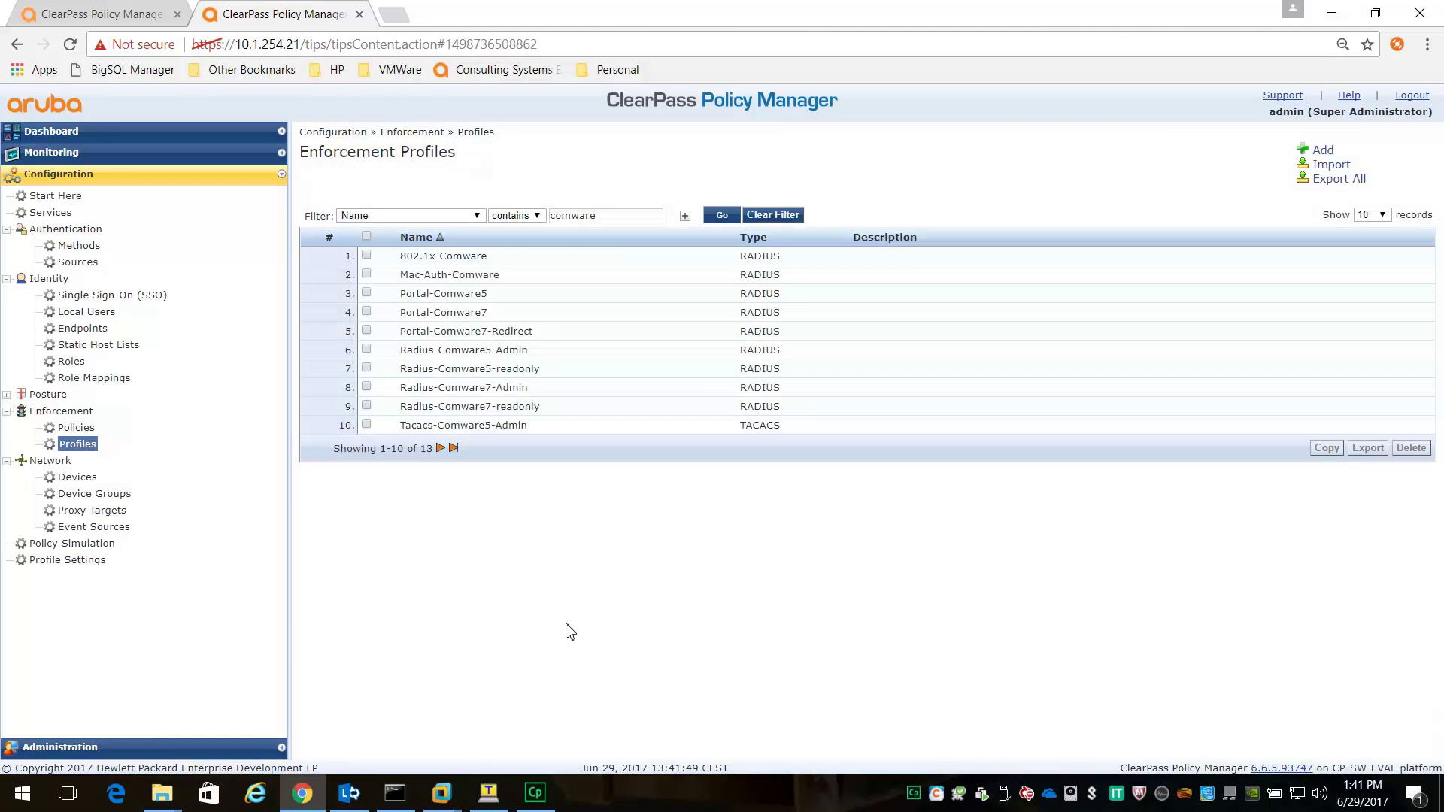
{"action": "left_click", "coordinate": [474, 391]}
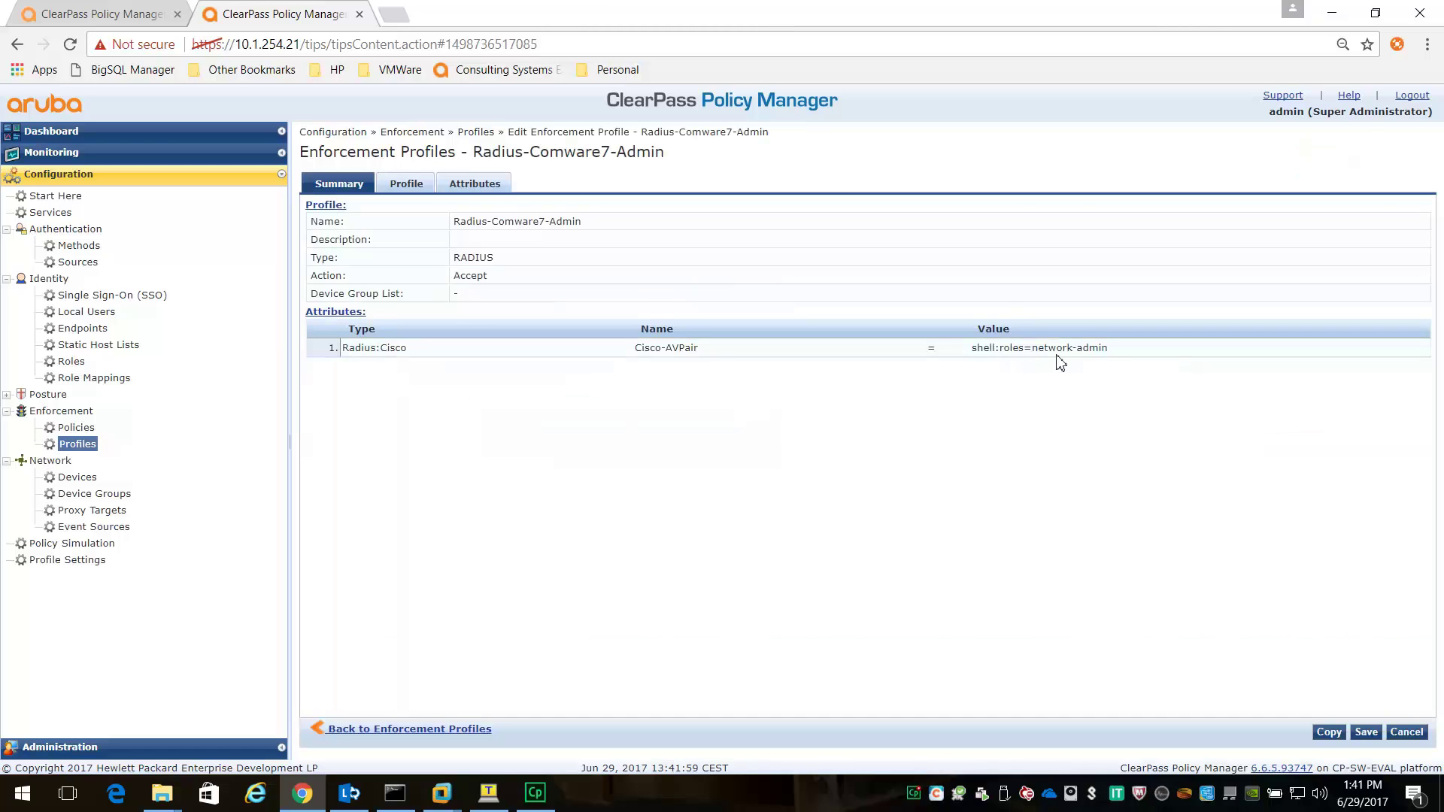
{"action": "left_click", "coordinate": [473, 190]}
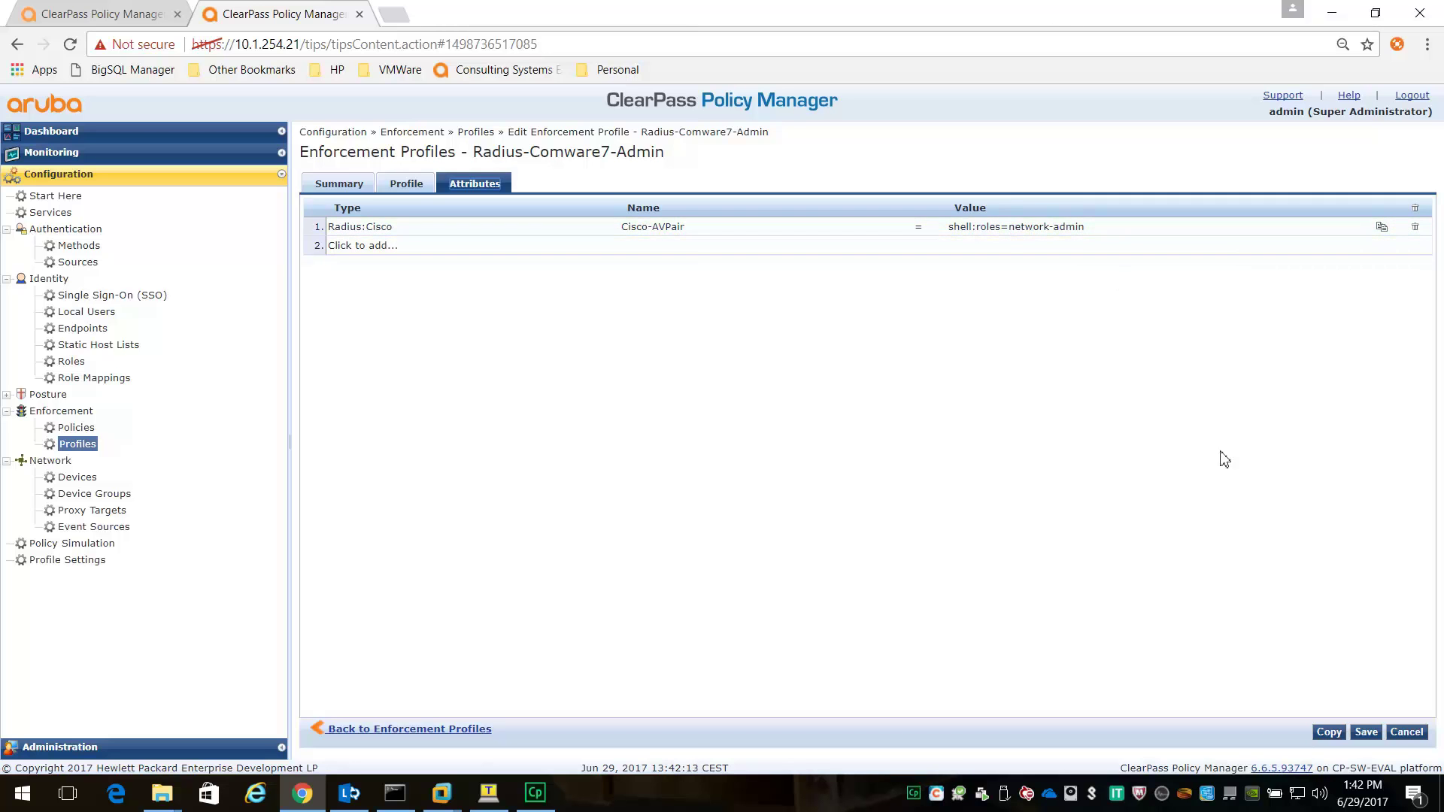
{"action": "left_click", "coordinate": [1407, 734]}
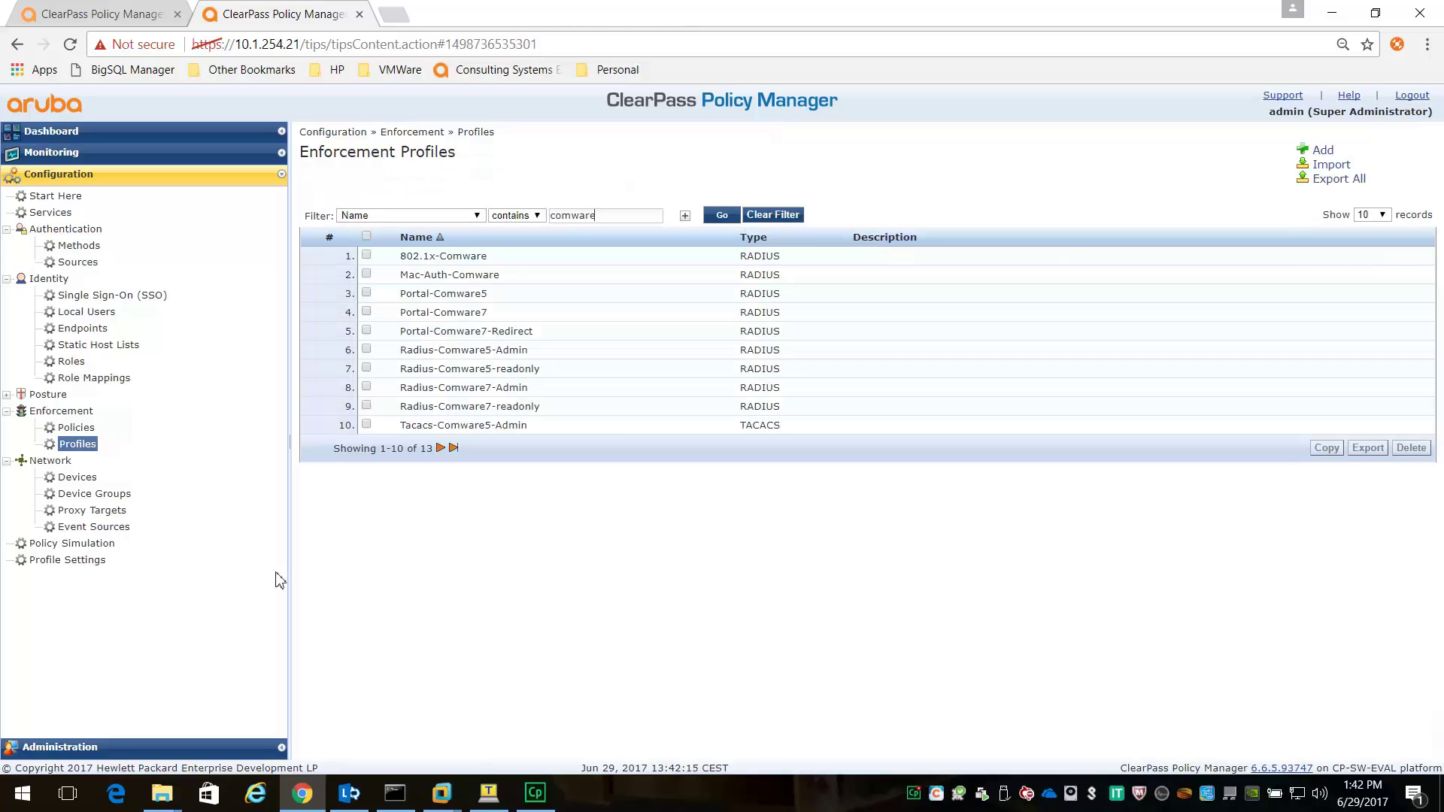
Step: Filter the enforcement policies by the name "radius" and review the rules of the Radius-Comware7 policy
{"action": "left_click", "coordinate": [78, 429]}
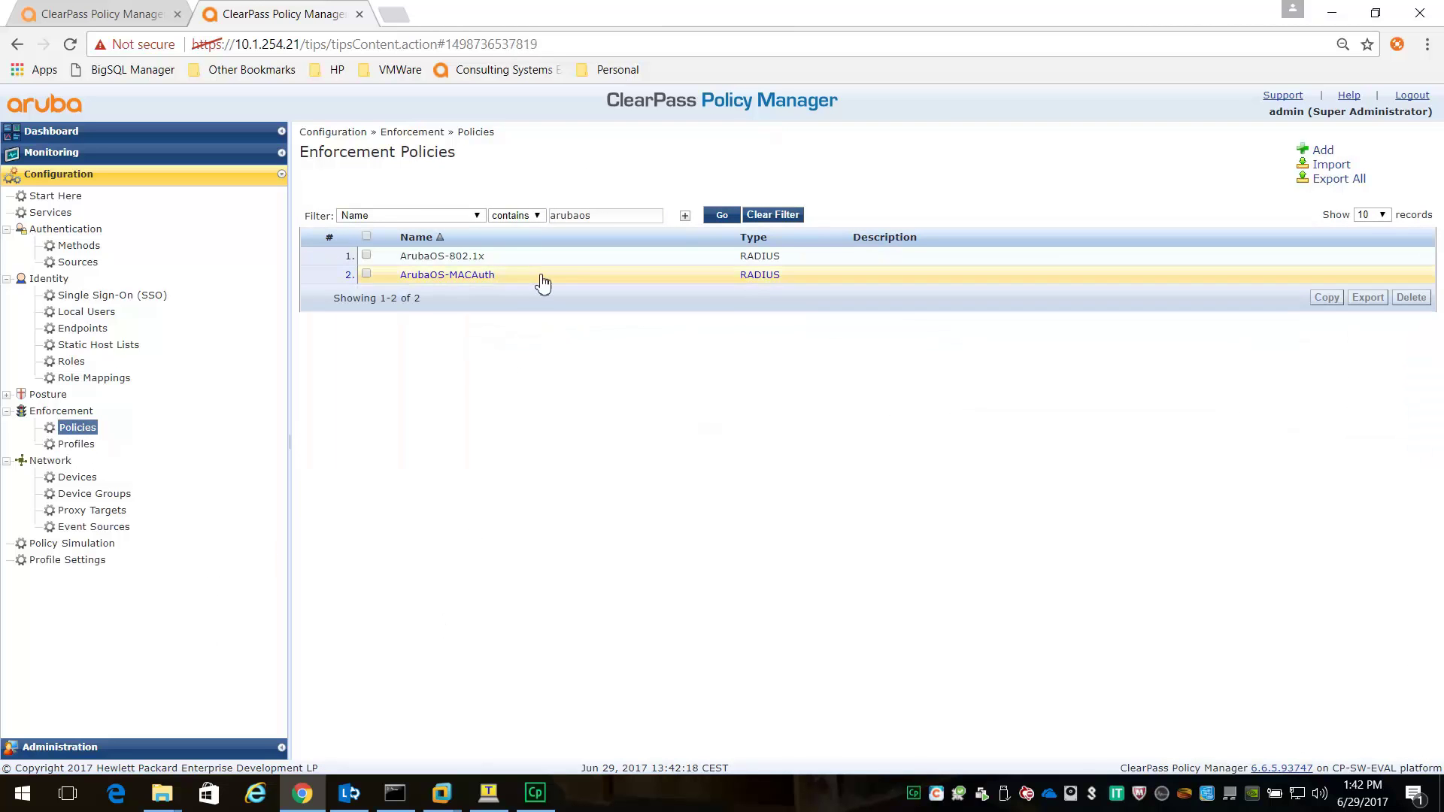
{"action": "left_click_drag", "start_coordinate": [599, 219], "coordinate": [455, 219]}
{"action": "type", "text": "r"}
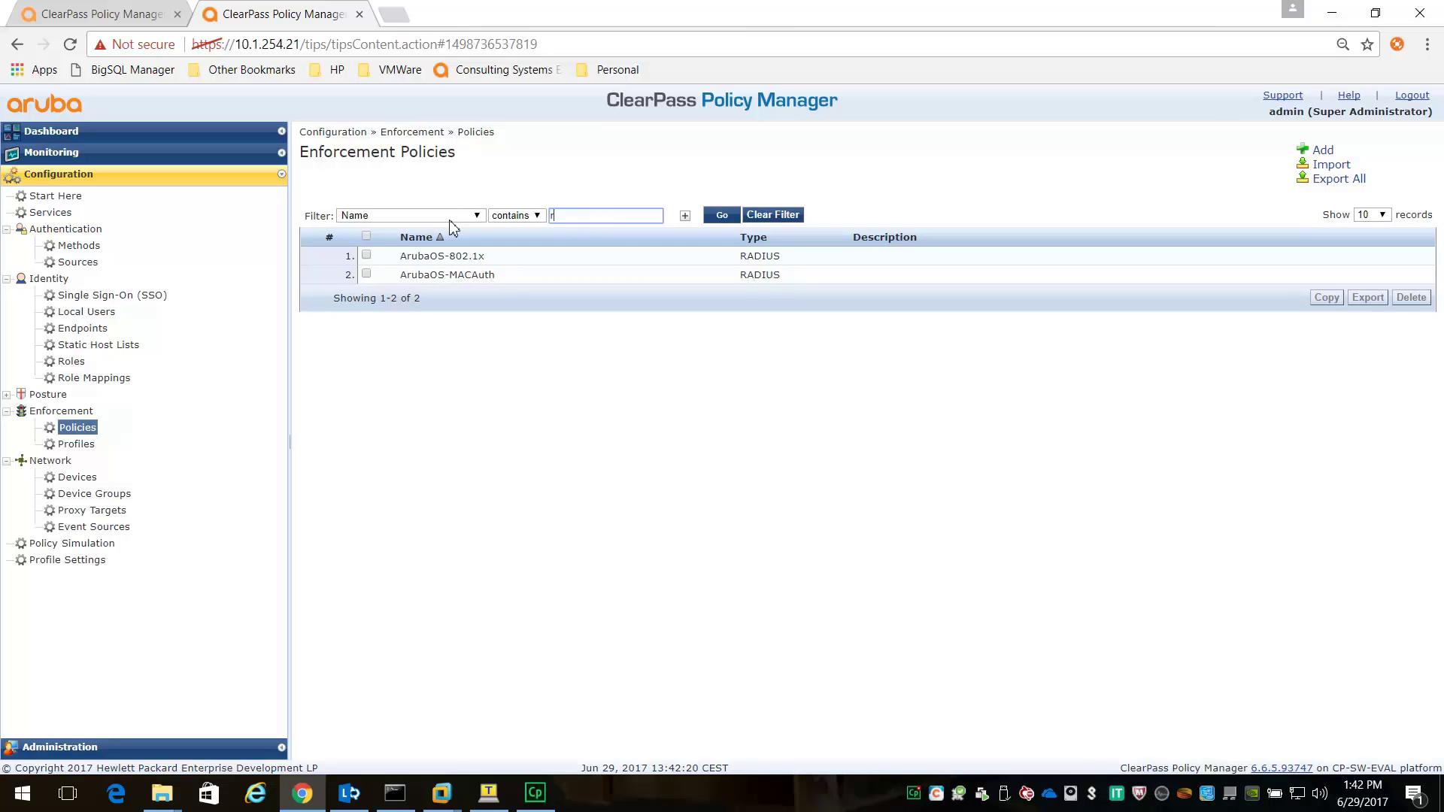
{"action": "type", "text": "adius"}
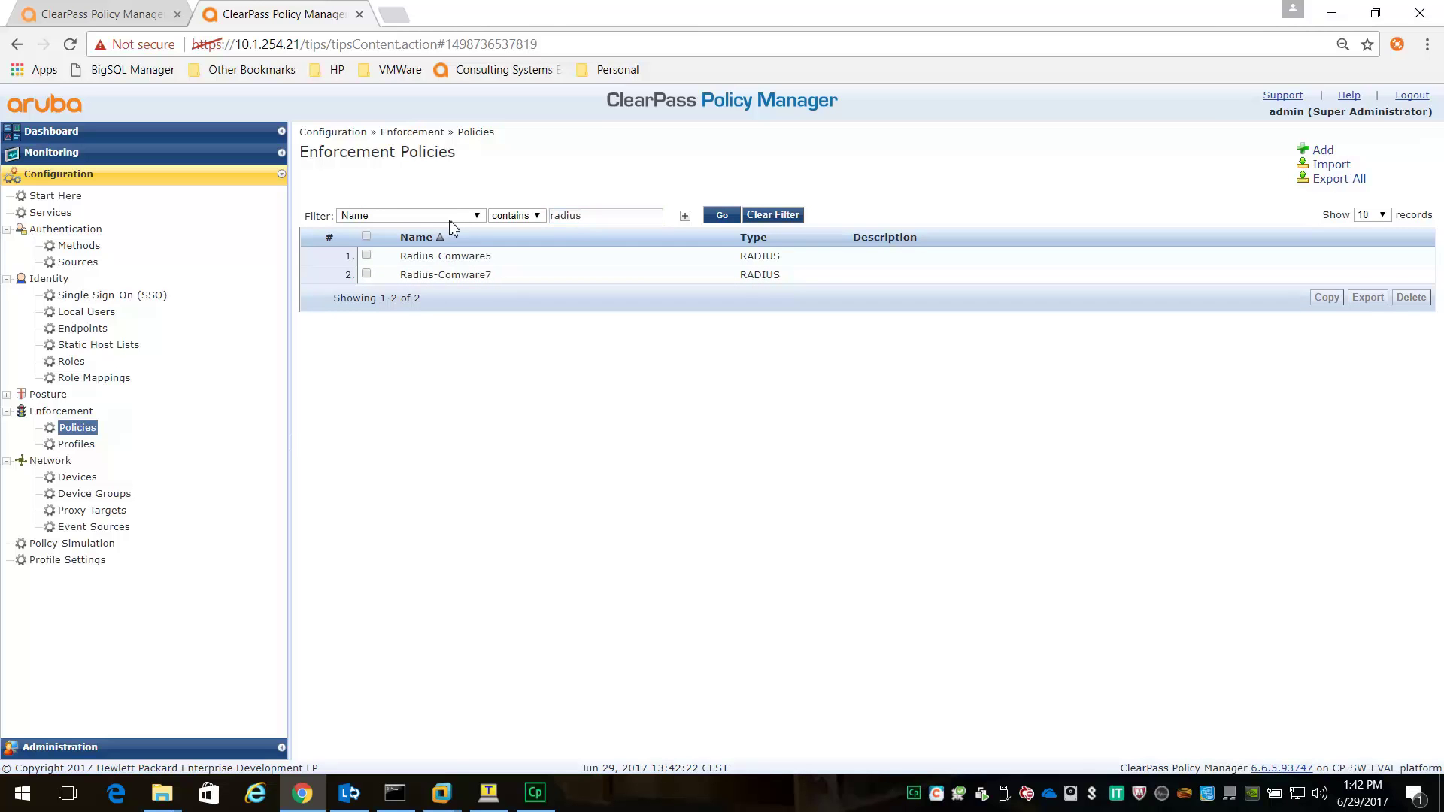
{"action": "left_click", "coordinate": [455, 276]}
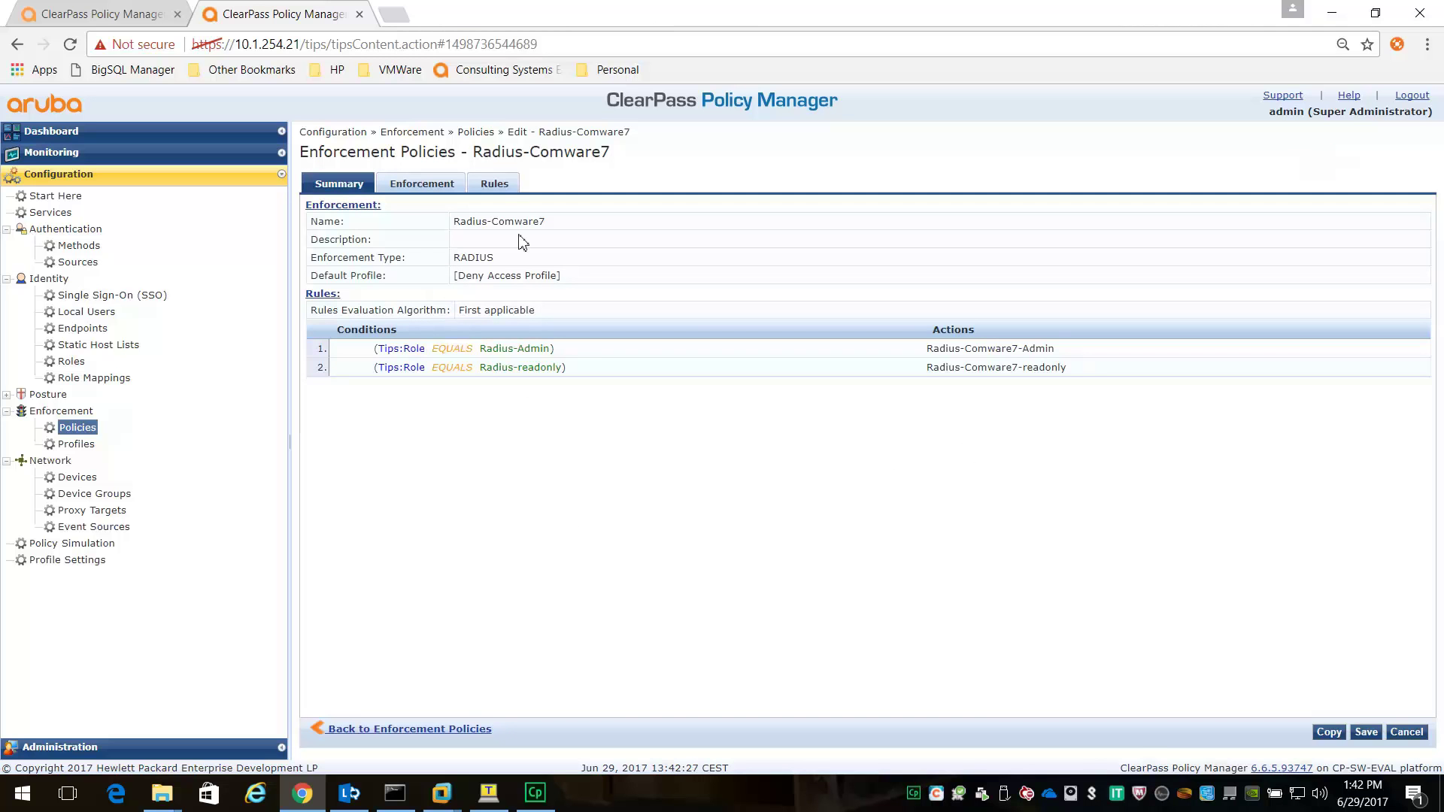
{"action": "left_click", "coordinate": [495, 189]}
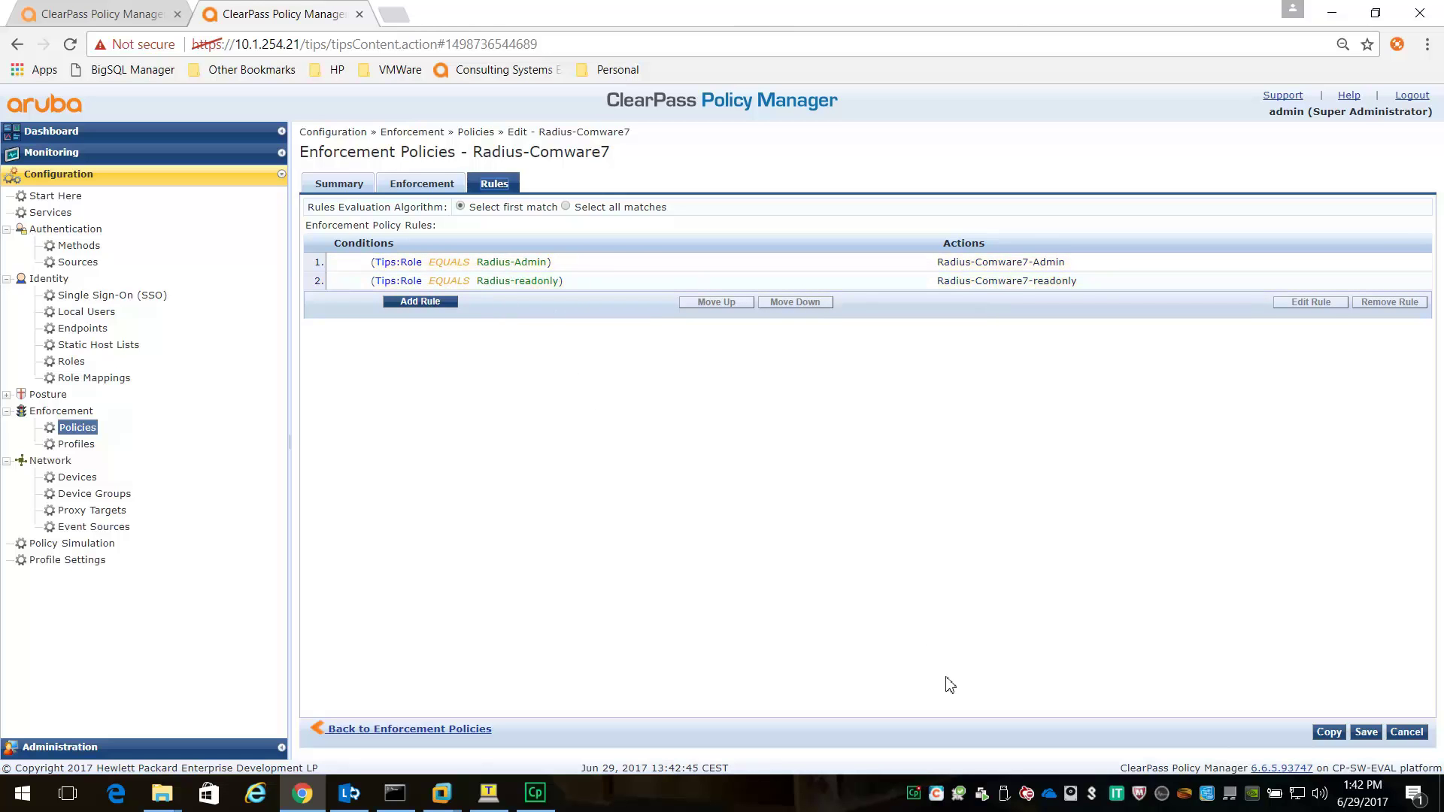
Step: Open the Radius-Comware7 service and compare its NAS-Identifier service rule with the switch name in the Tera Term session
{"action": "left_click", "coordinate": [51, 214]}
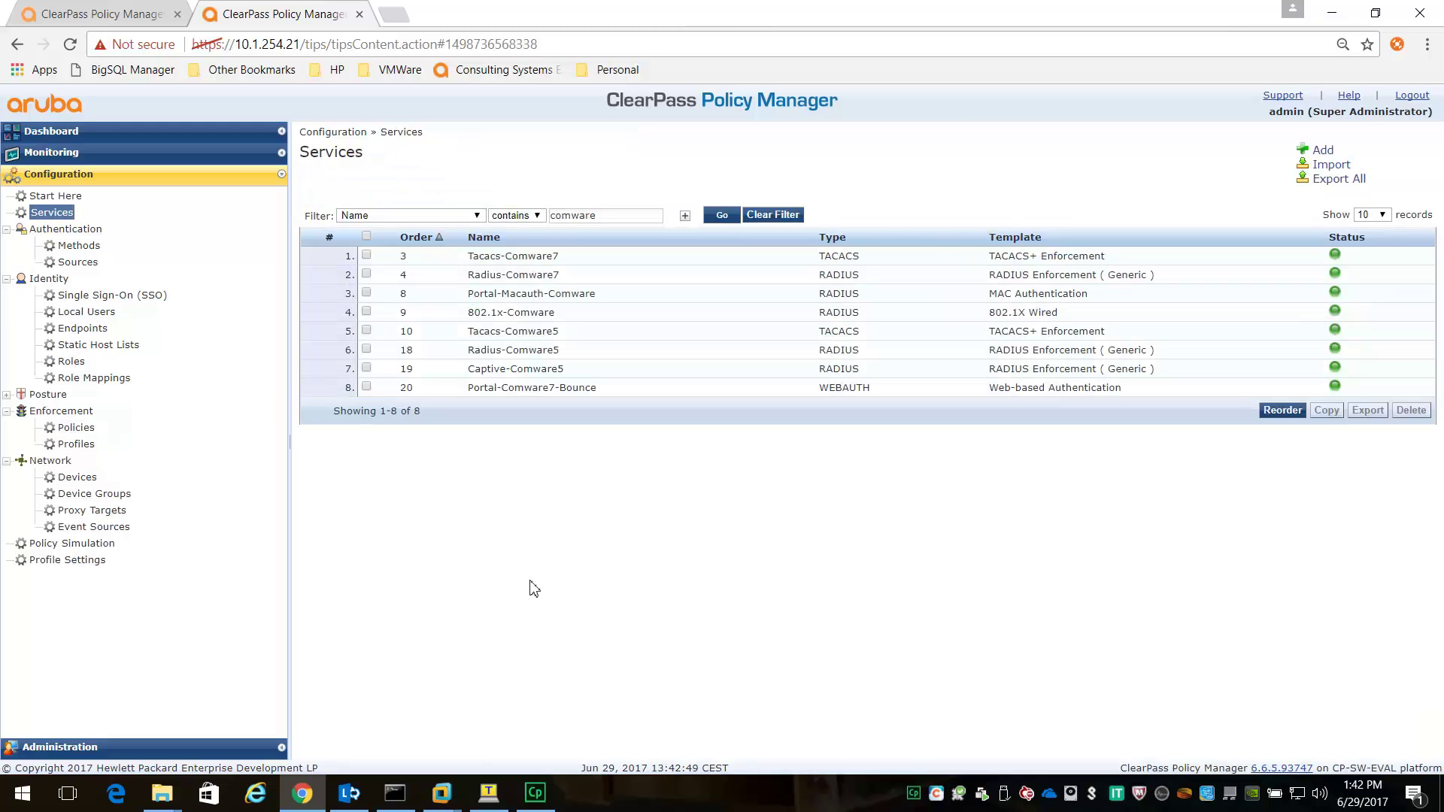
{"action": "left_click", "coordinate": [486, 278]}
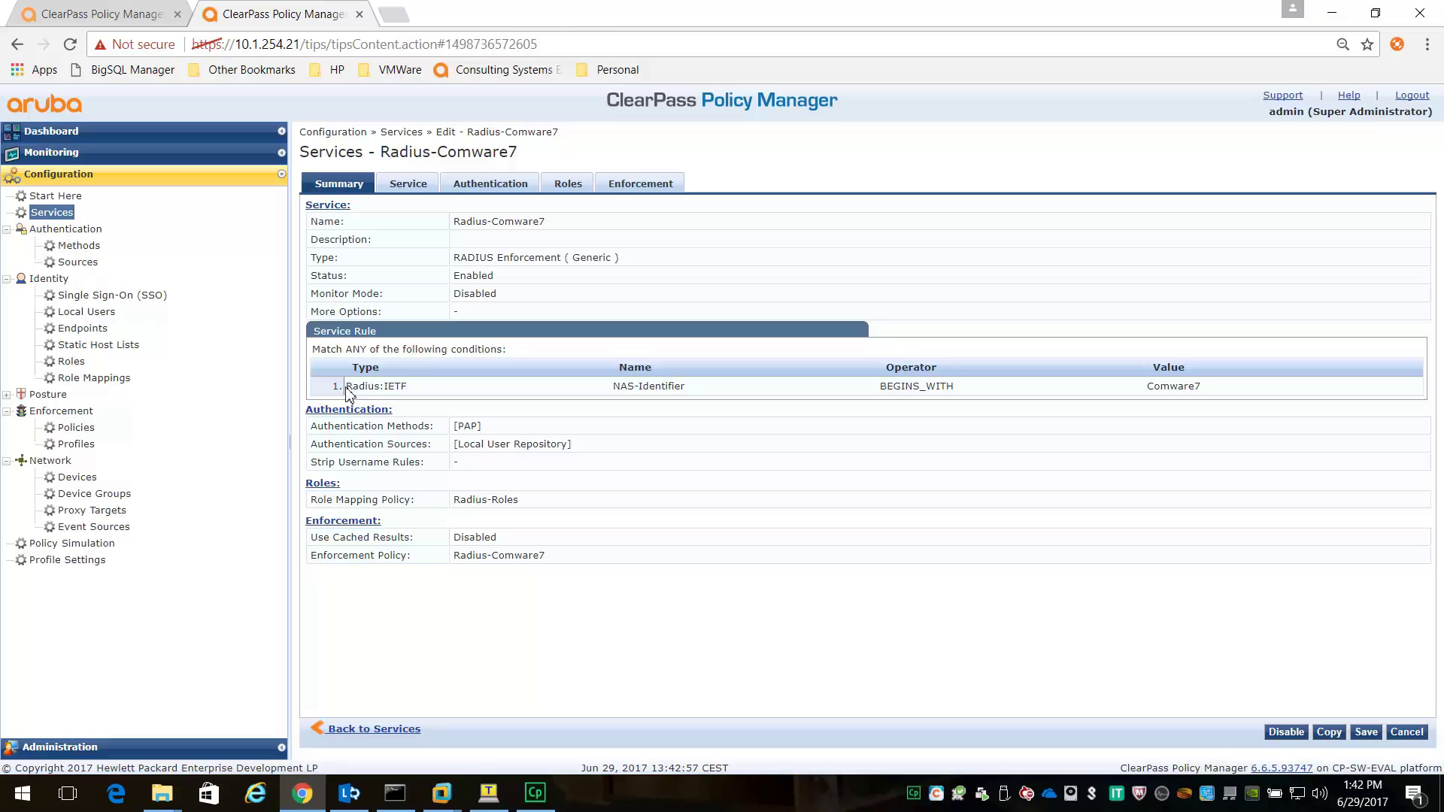
{"action": "left_click_drag", "start_coordinate": [356, 390], "coordinate": [1211, 388]}
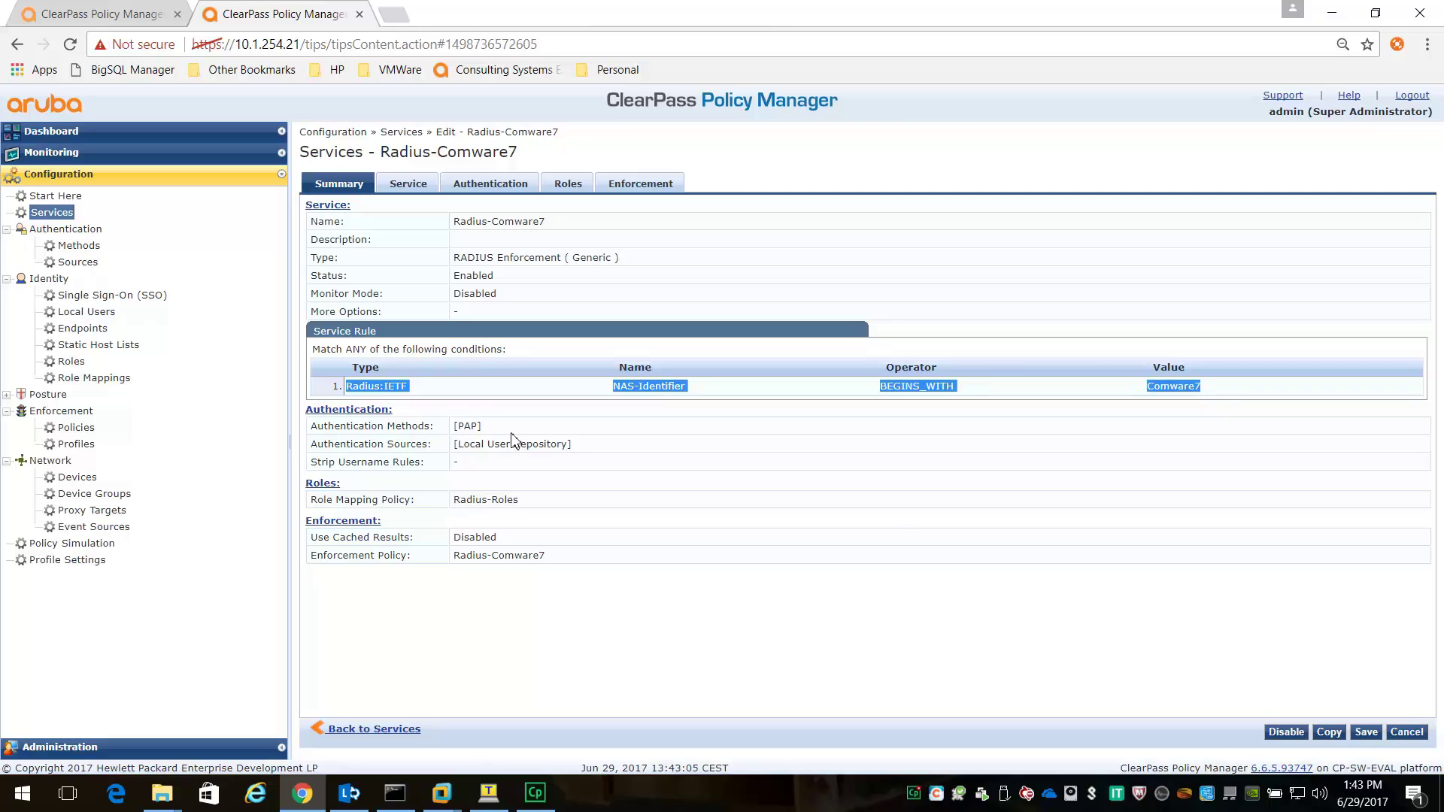
{"action": "left_click", "coordinate": [489, 793]}
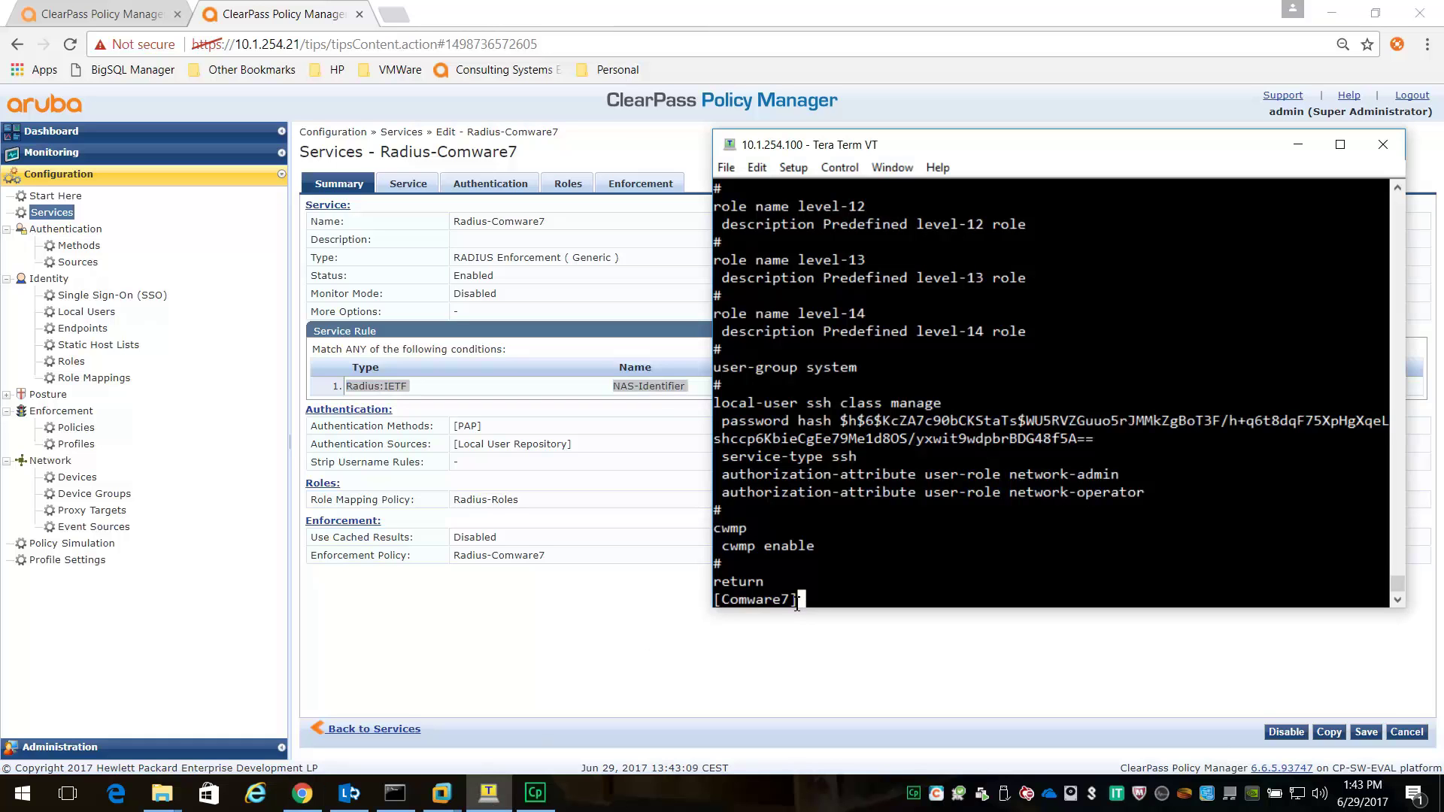
{"action": "left_click", "coordinate": [619, 663]}
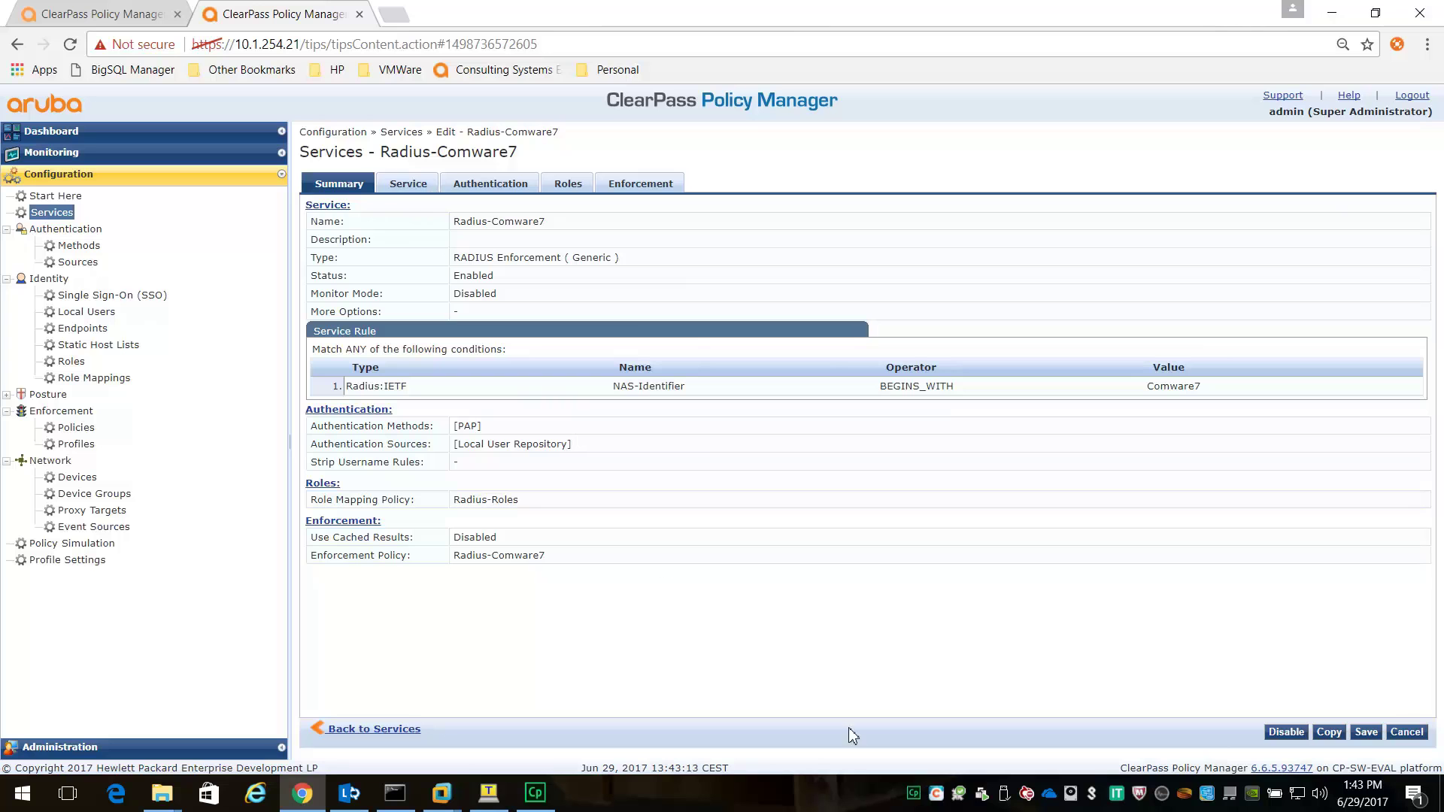
Step: Review the general, authentication, role mapping and enforcement settings of the Radius-Comware7 service and save the service
{"action": "left_click", "coordinate": [423, 195]}
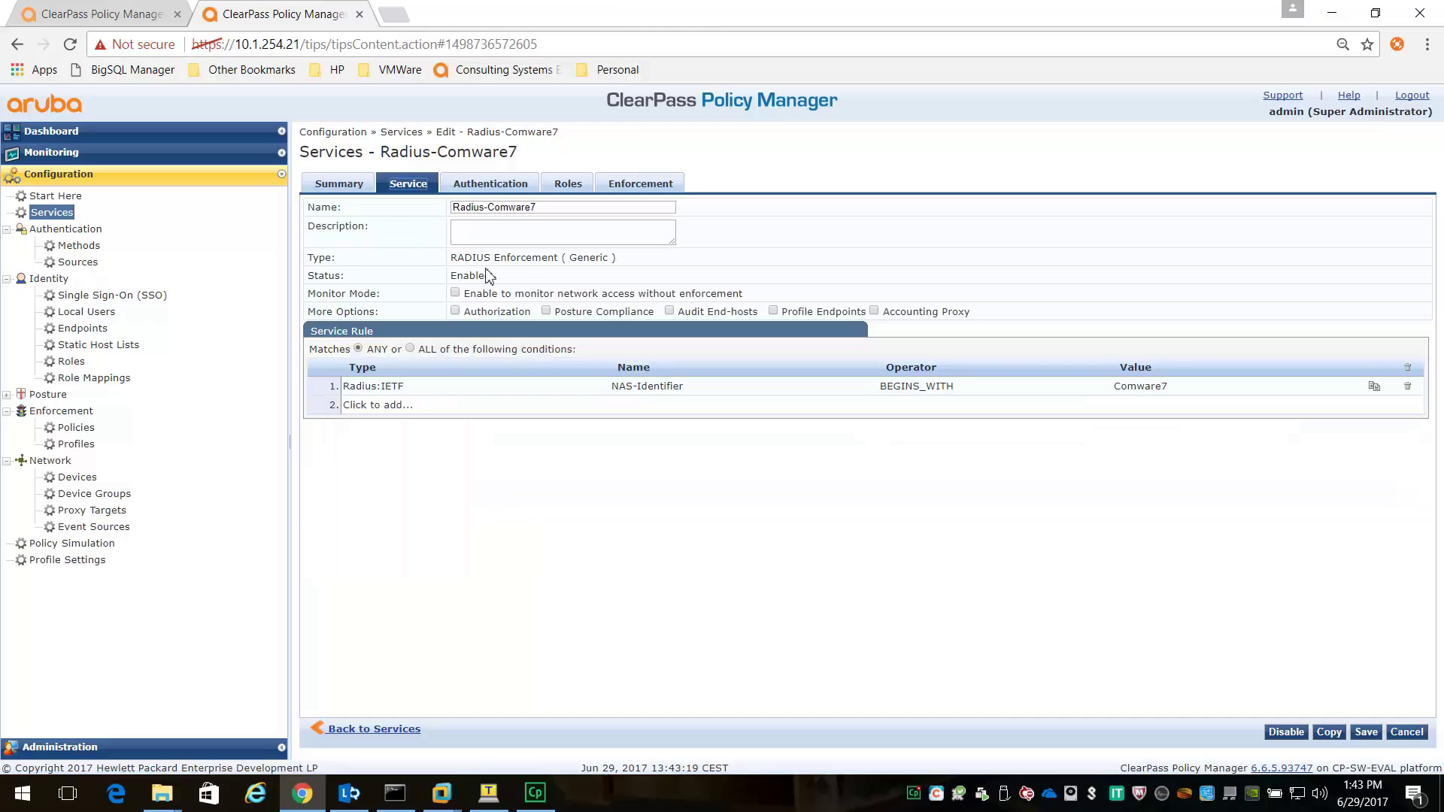
{"action": "left_click", "coordinate": [493, 188]}
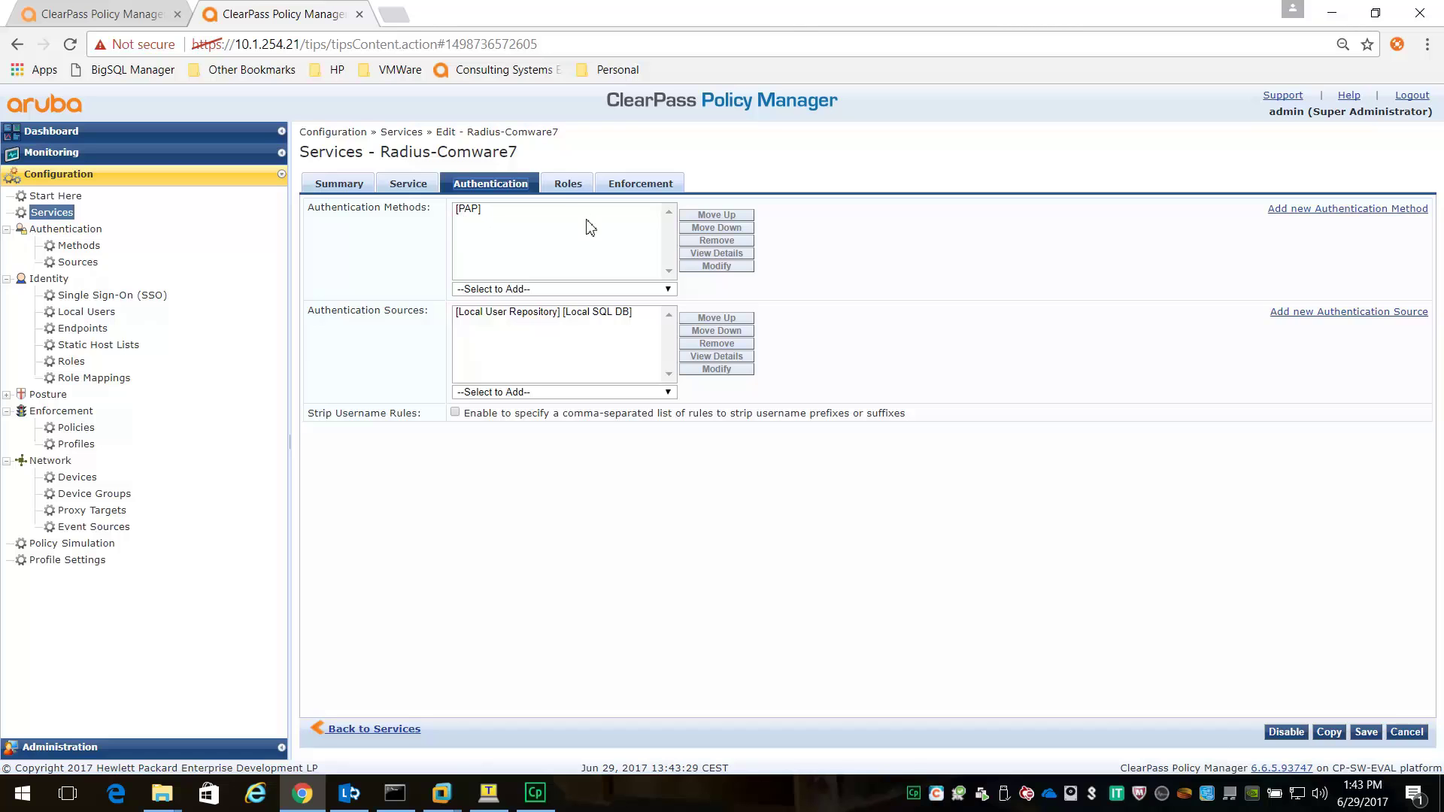
{"action": "left_click", "coordinate": [567, 184]}
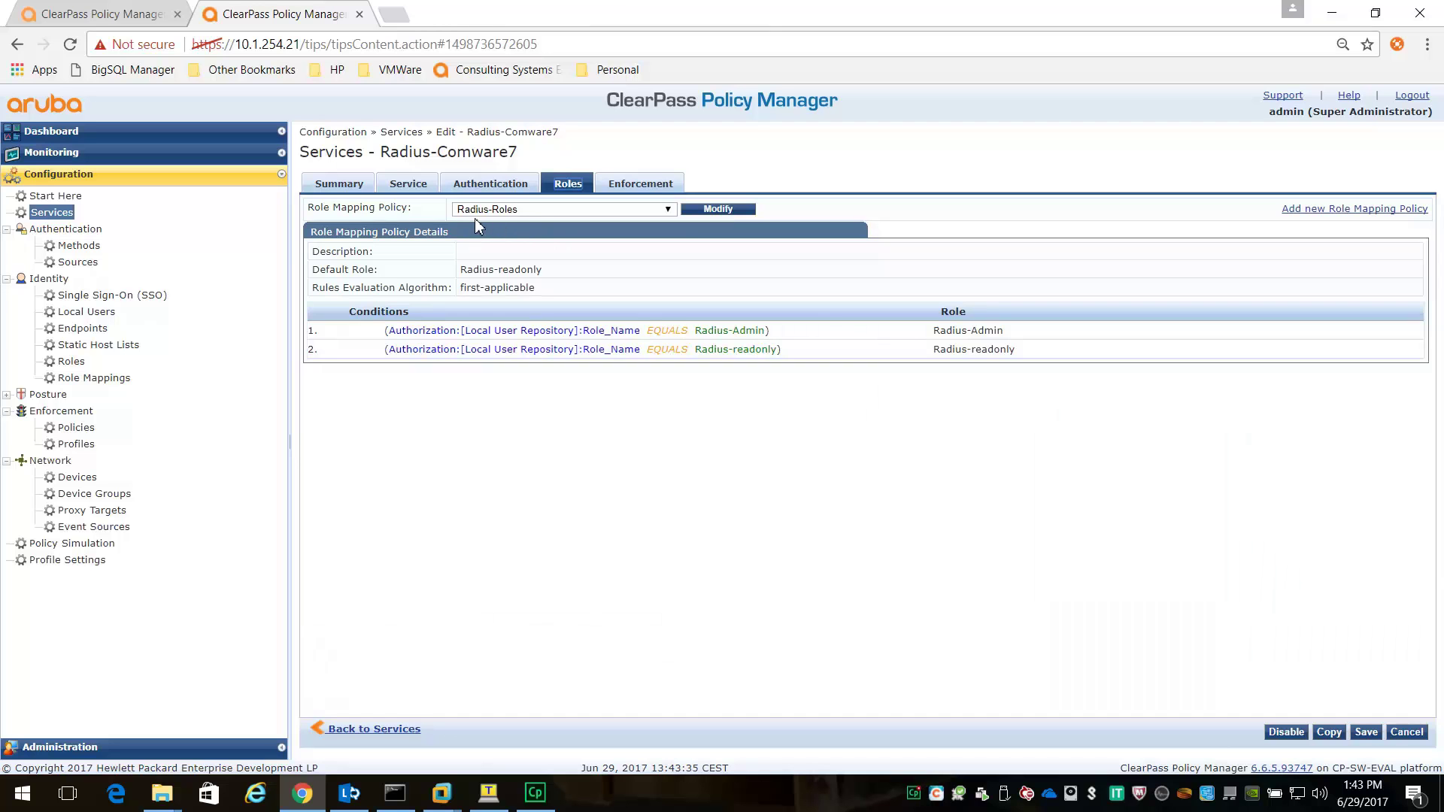
{"action": "left_click", "coordinate": [640, 184]}
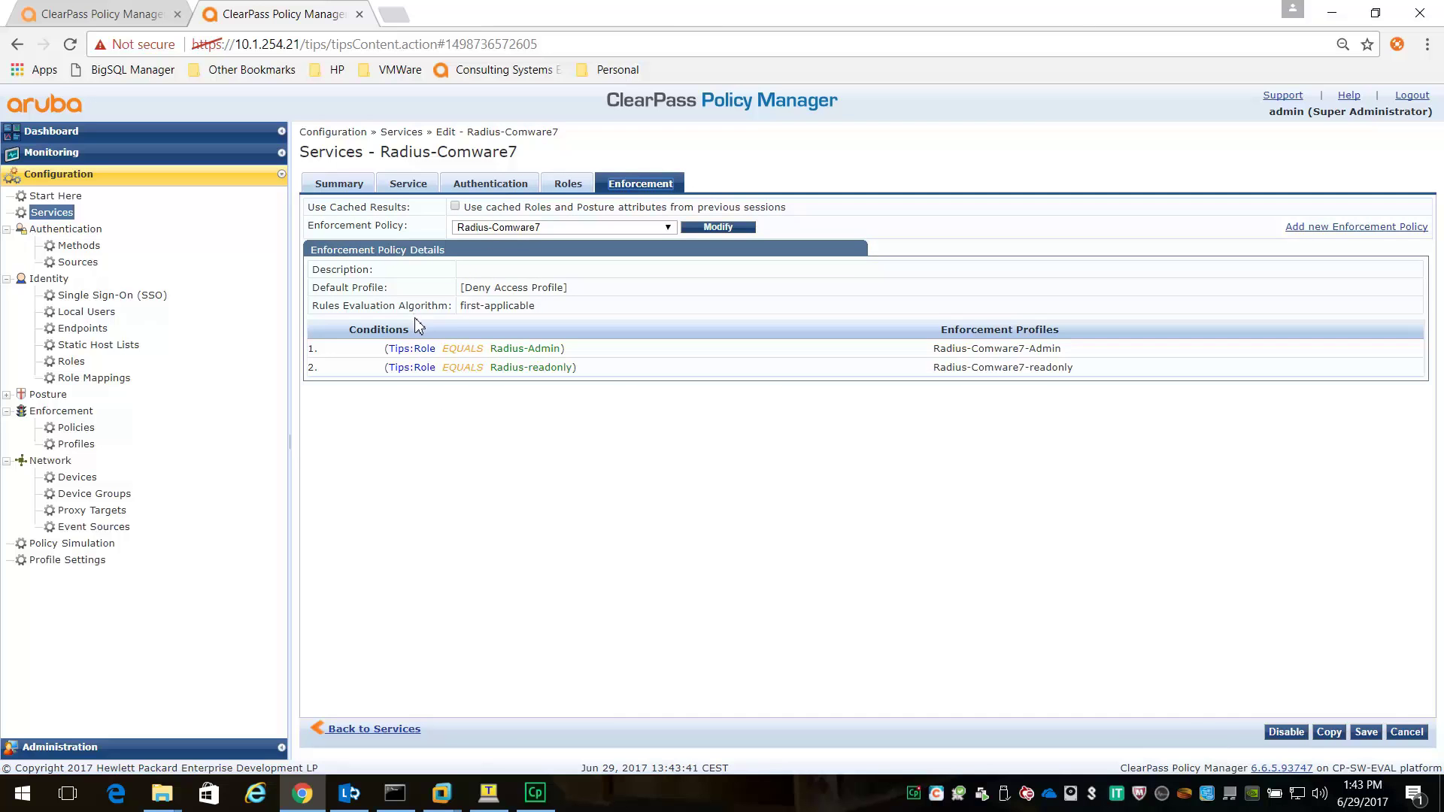
{"action": "left_click", "coordinate": [1371, 734]}
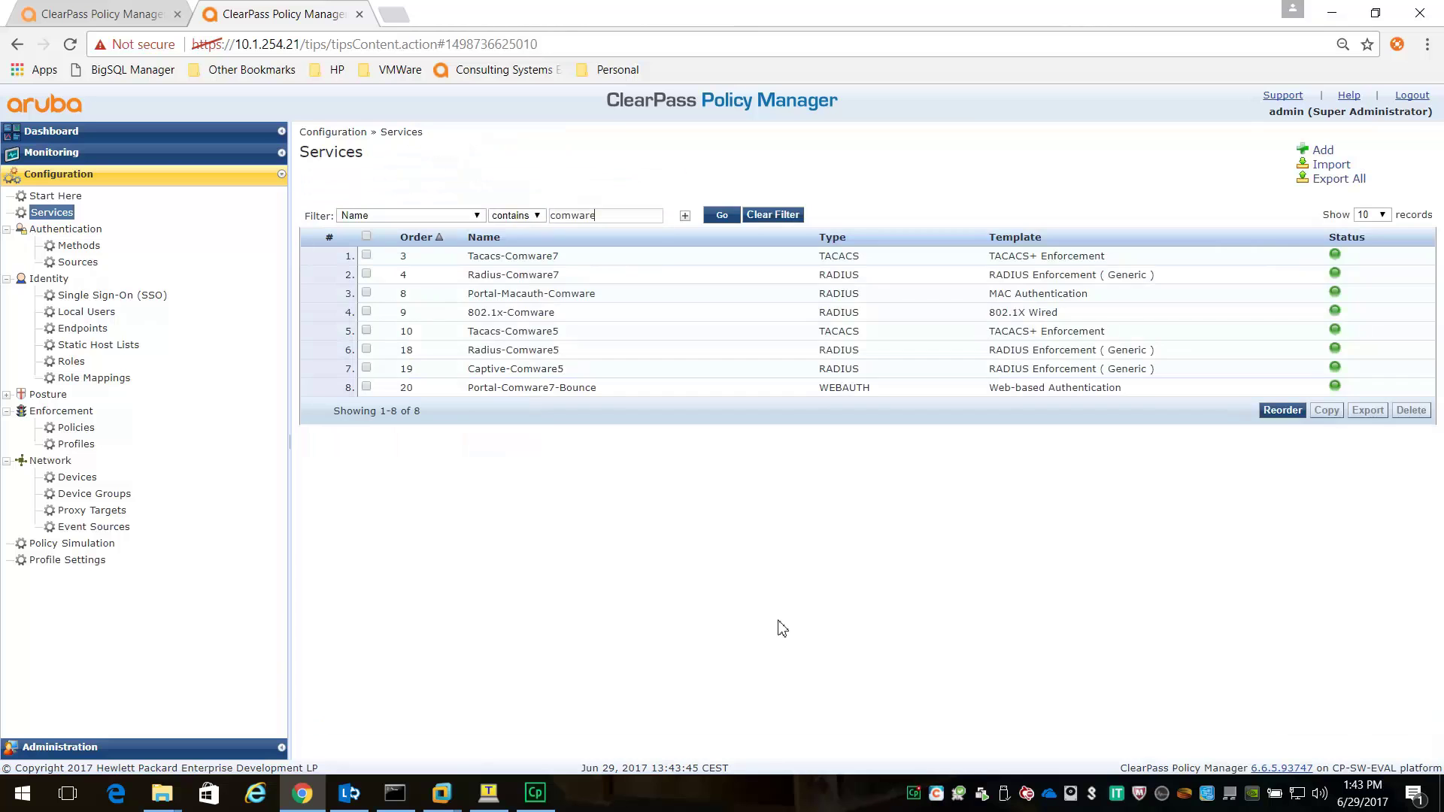
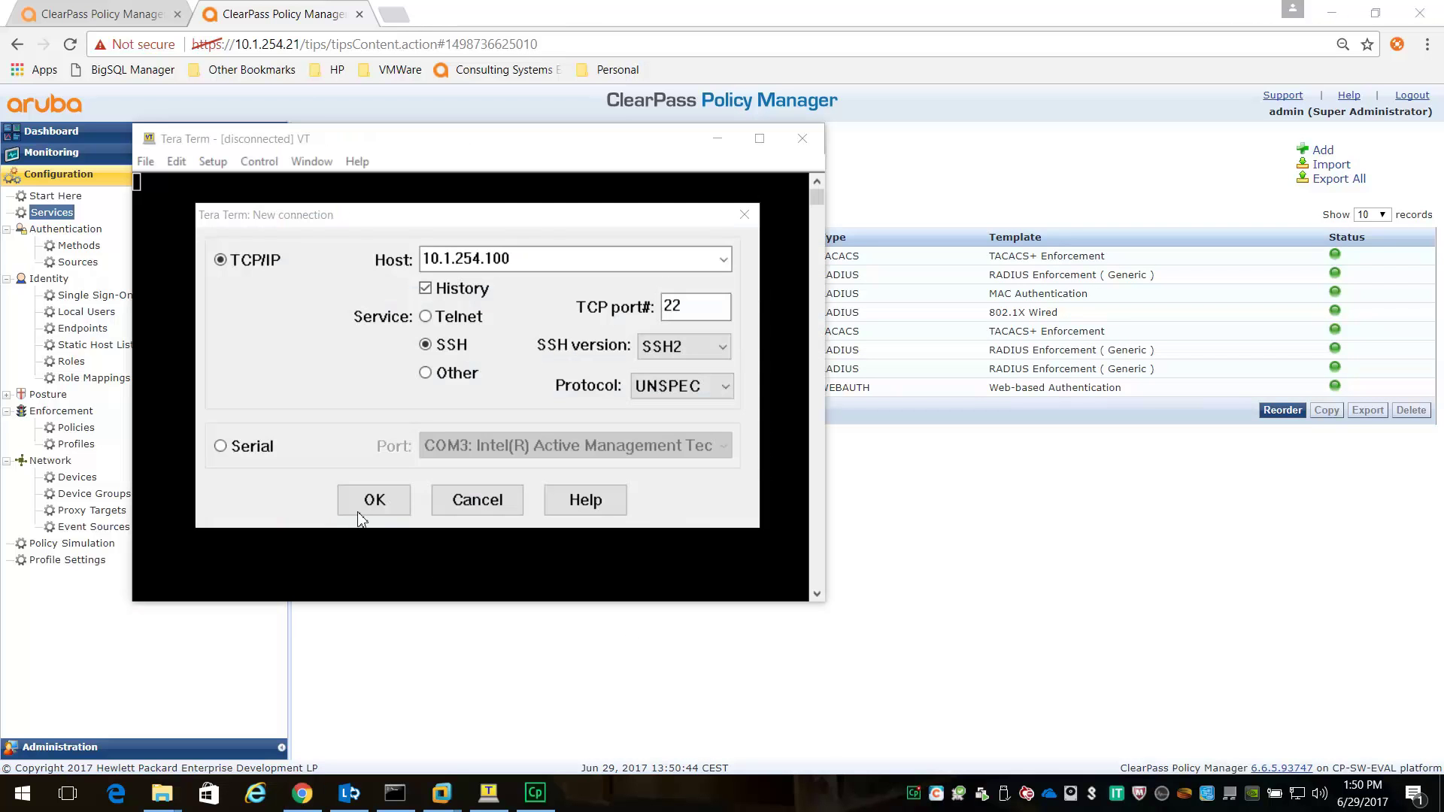
Step: Connect to the switch at 10.1.254.100 over SSH and log in as rad-readonly, entering the account passphrase
{"action": "left_click", "coordinate": [374, 500]}
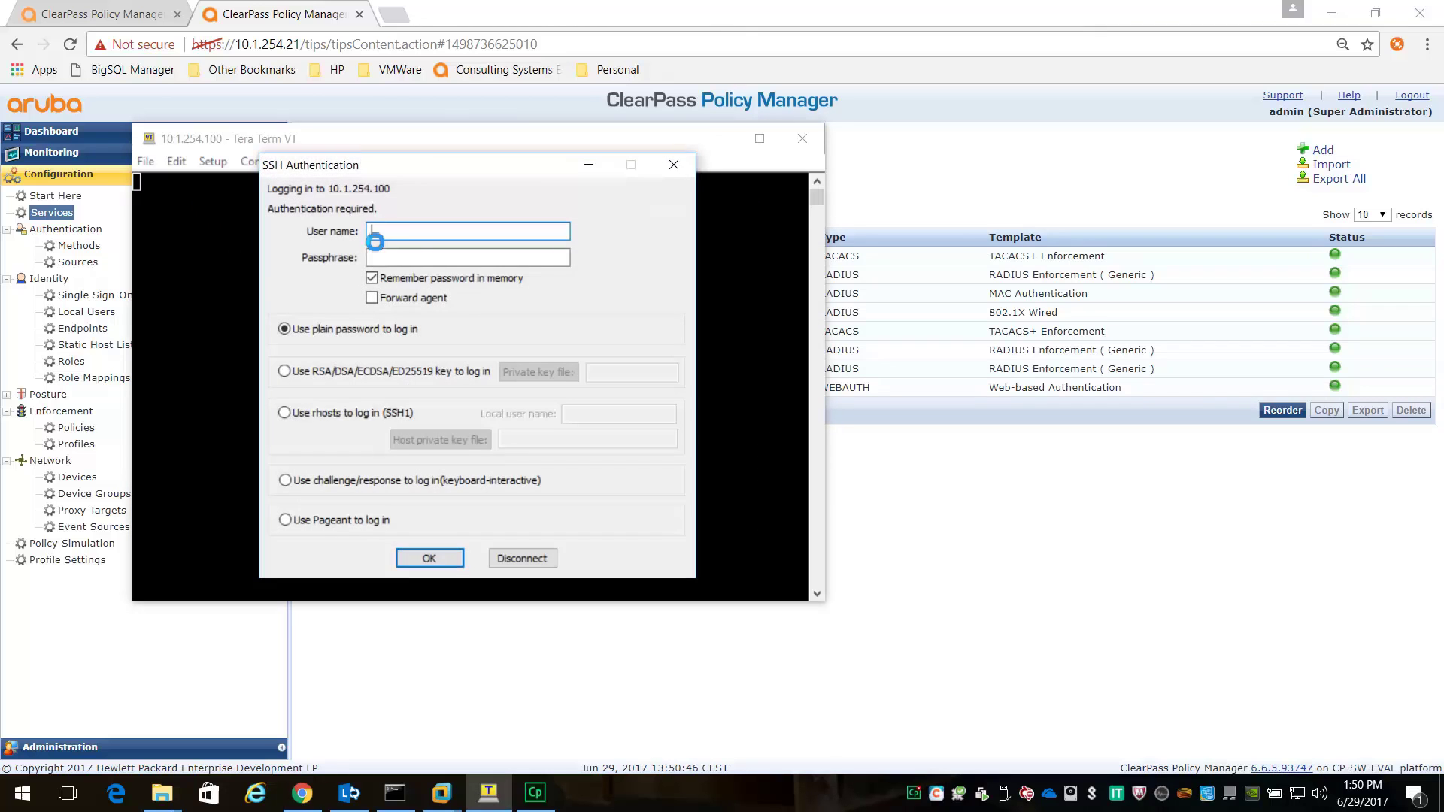
{"action": "left_click", "coordinate": [395, 229]}
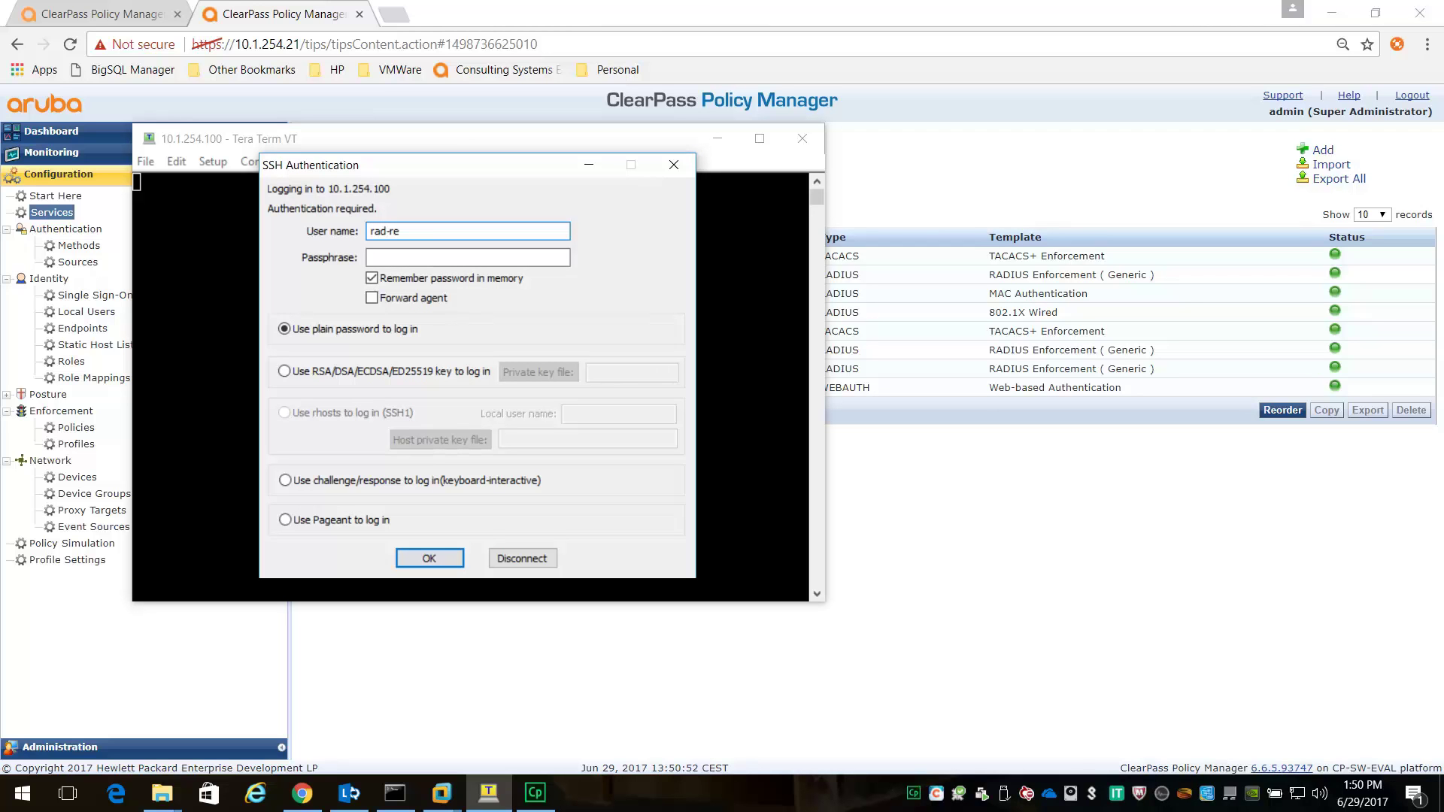
{"action": "left_click", "coordinate": [370, 257]}
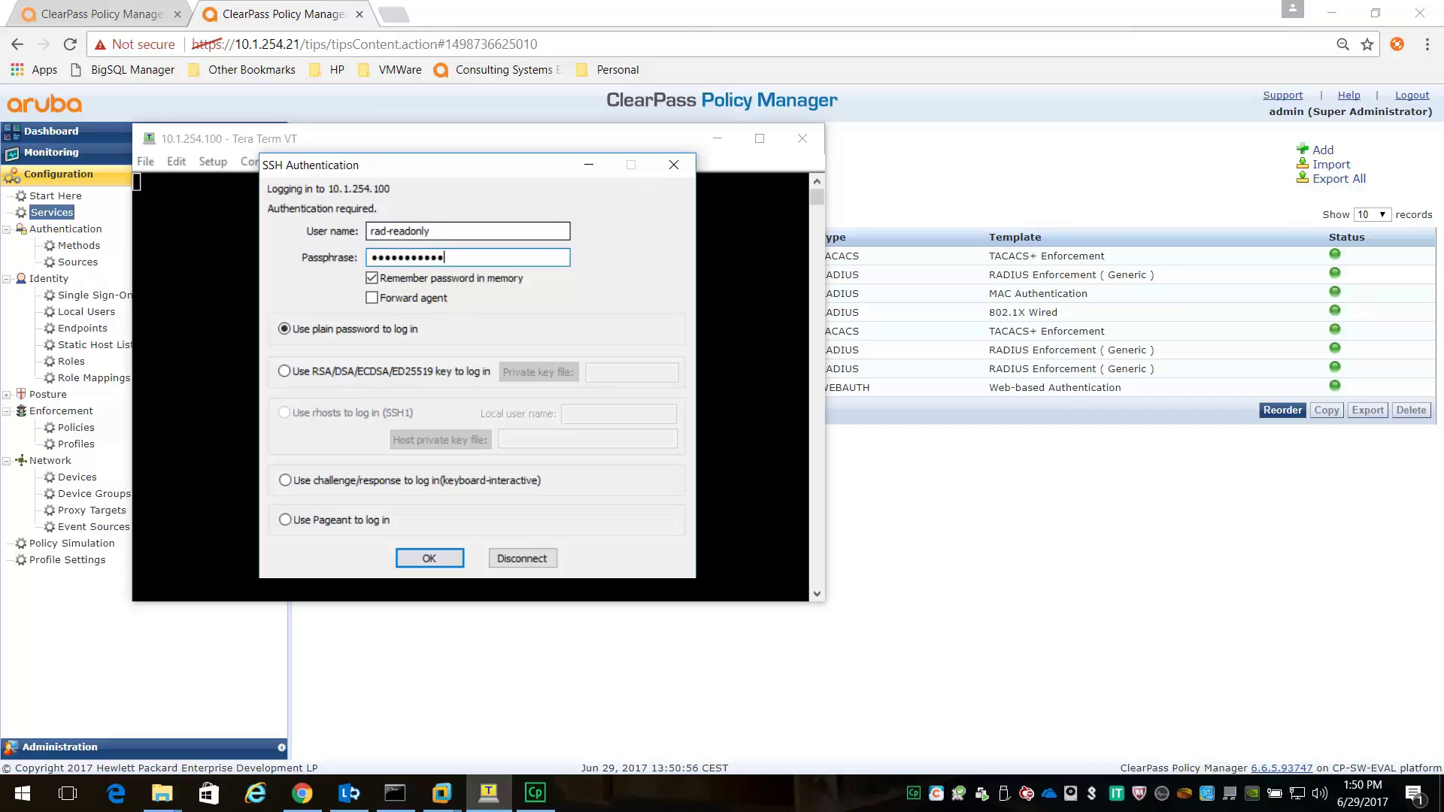
{"action": "key", "text": "Return"}
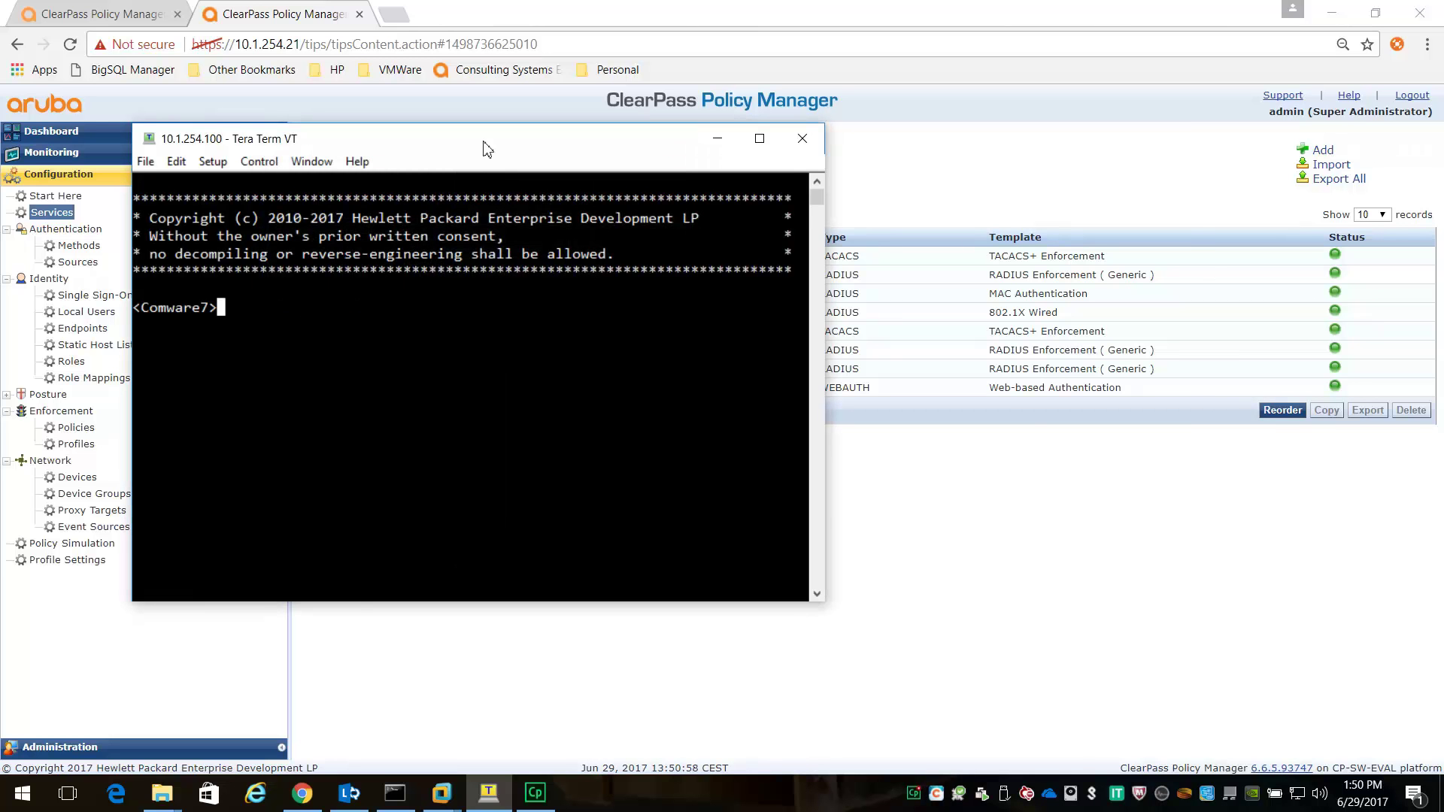
Step: Move the new terminal window aside and display the users logged in to the switch
{"action": "left_click_drag", "start_coordinate": [488, 150], "coordinate": [853, 168]}
{"action": "key", "text": "Return"}
{"action": "key", "text": "Return"}
{"action": "key", "text": "Return"}
{"action": "key", "text": "Return"}
{"action": "key", "text": "Return"}
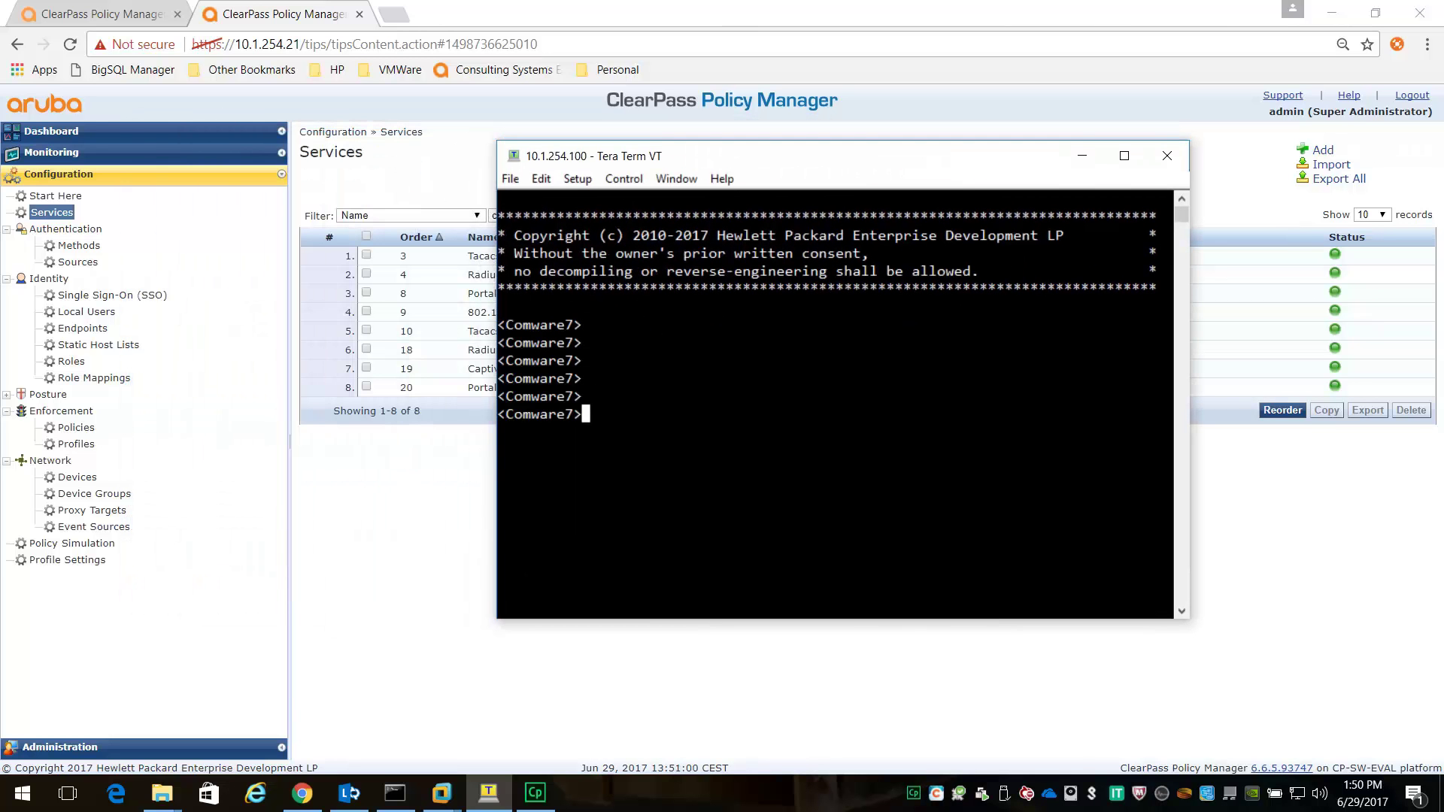
{"action": "type", "text": "disp users"}
{"action": "key", "text": "Return"}
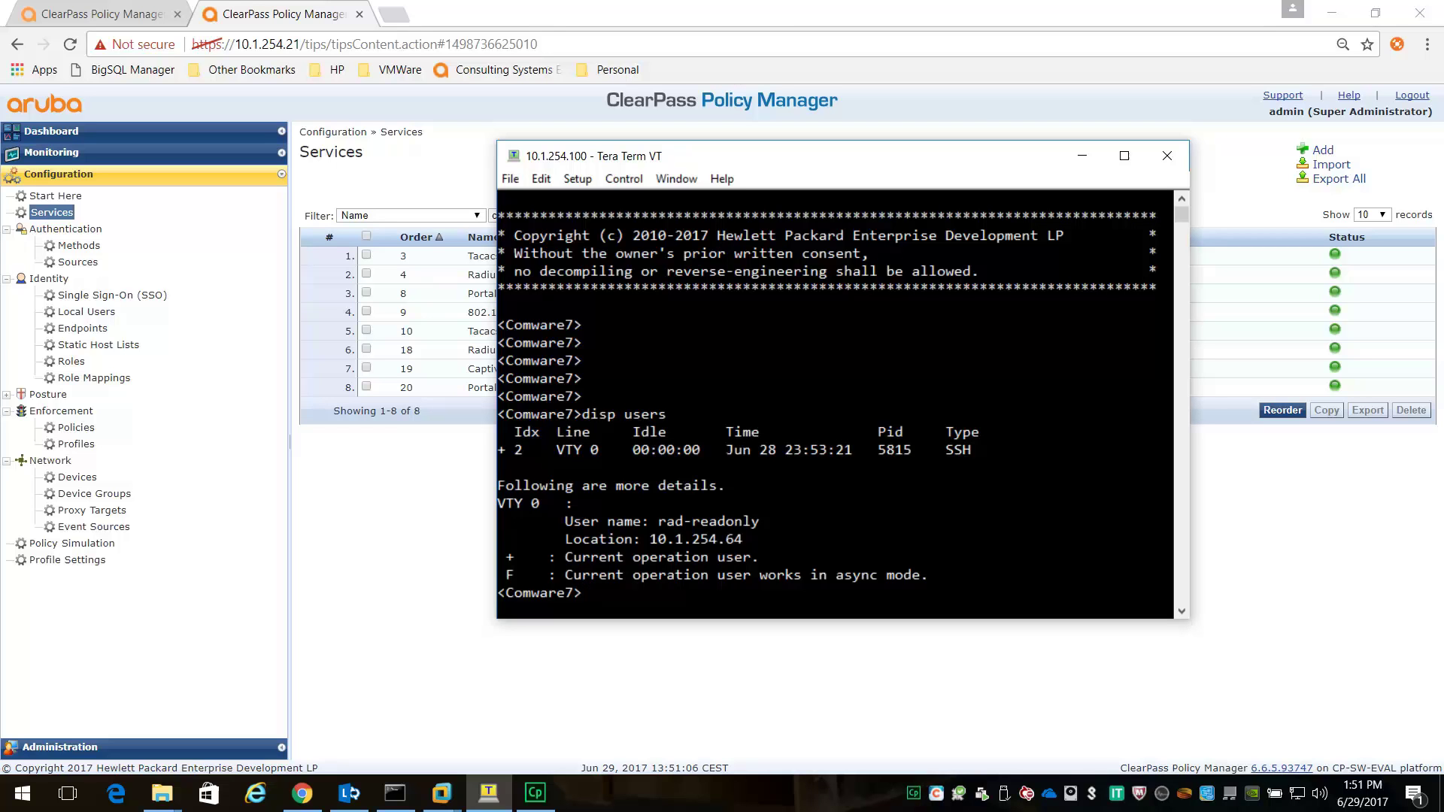
Step: Highlight the logged-in user name, enter system view and list the commands available to the read-only account
{"action": "left_click_drag", "start_coordinate": [759, 522], "coordinate": [661, 521]}
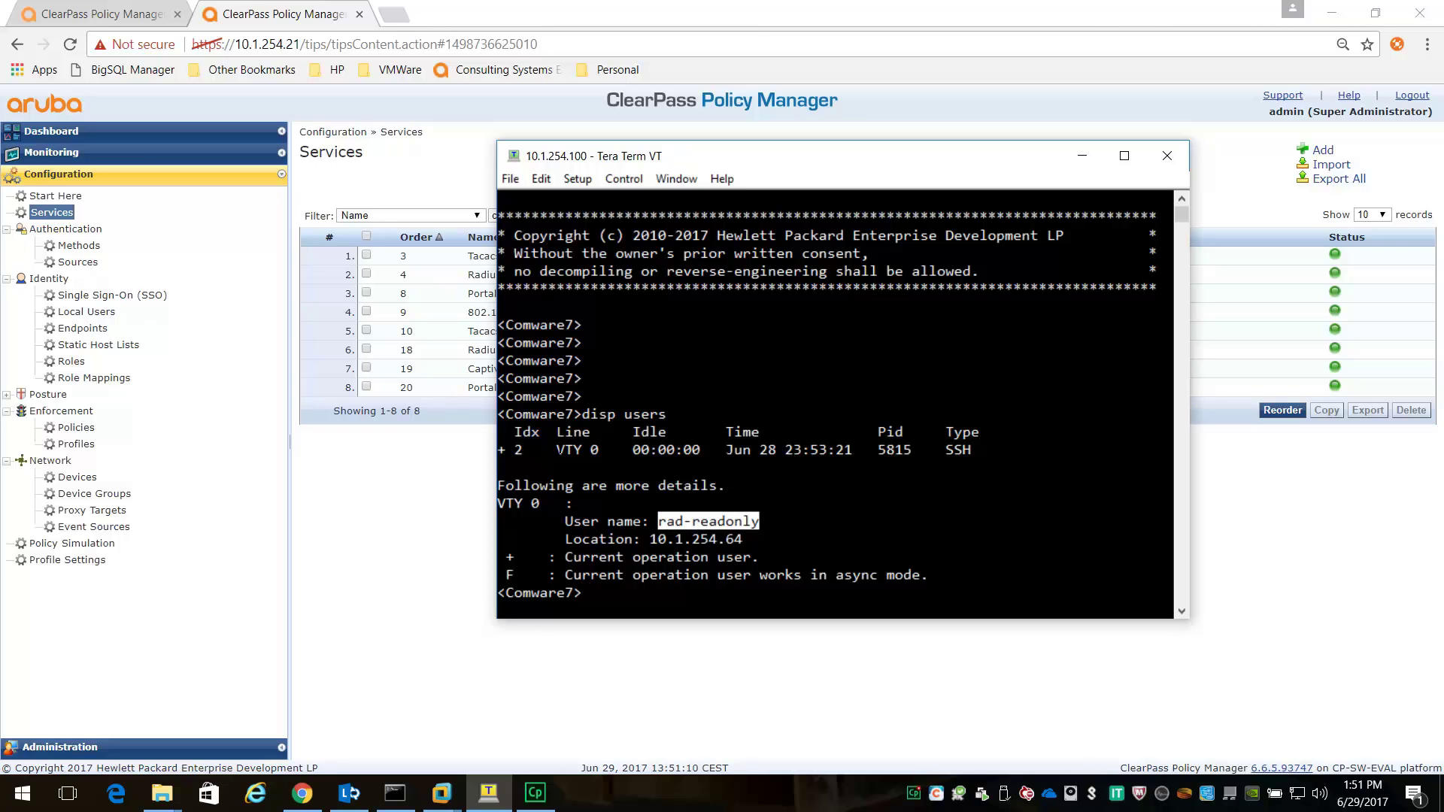
{"action": "key", "text": "Return"}
{"action": "key", "text": "Return"}
{"action": "key", "text": "Return"}
{"action": "key", "text": "Return"}
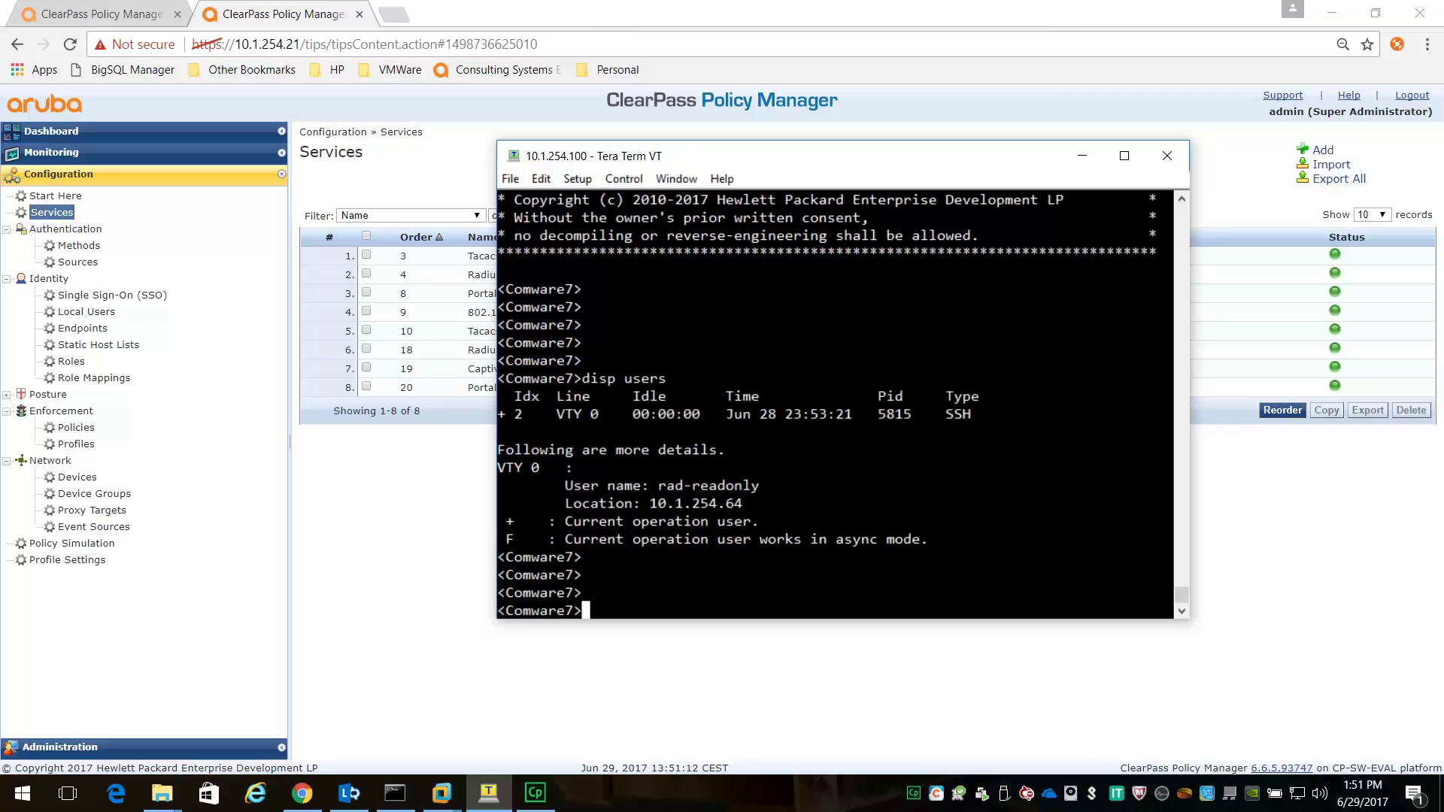
{"action": "type", "text": "sys"}
{"action": "key", "text": "Return"}
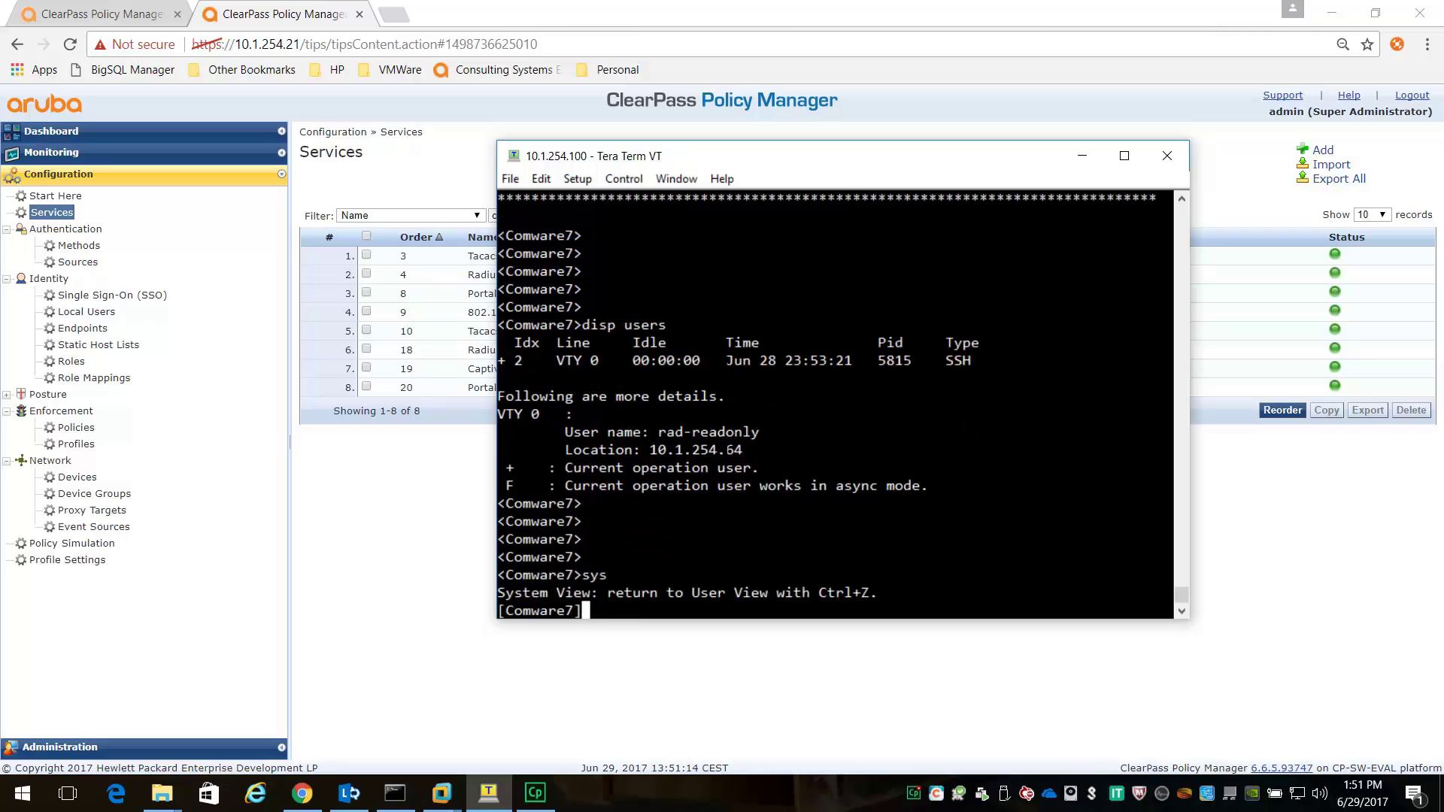
{"action": "type", "text": "?"}
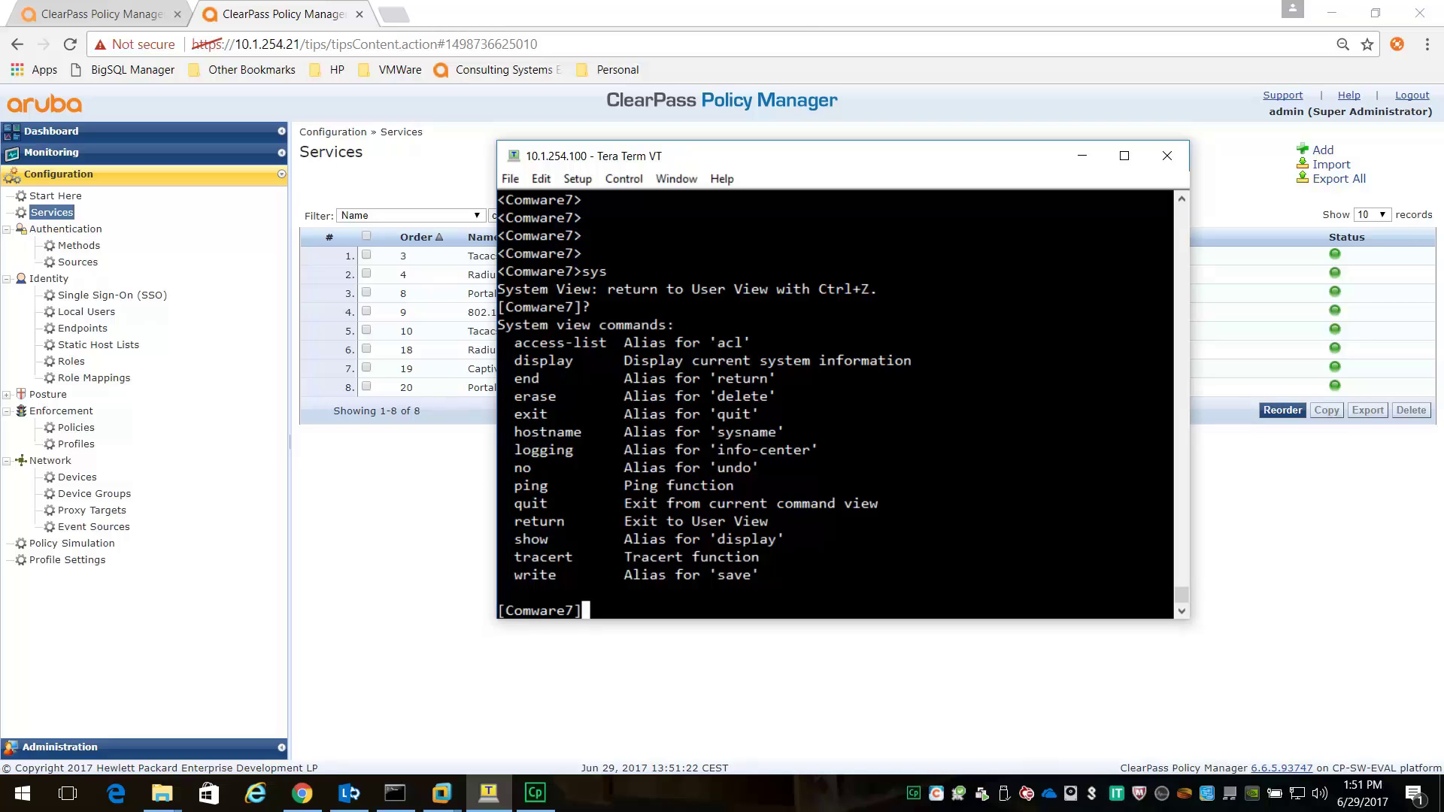
Step: Leave system view and end the rad-readonly SSH session
{"action": "type", "text": "exit"}
{"action": "key", "text": "Return"}
{"action": "type", "text": "exit"}
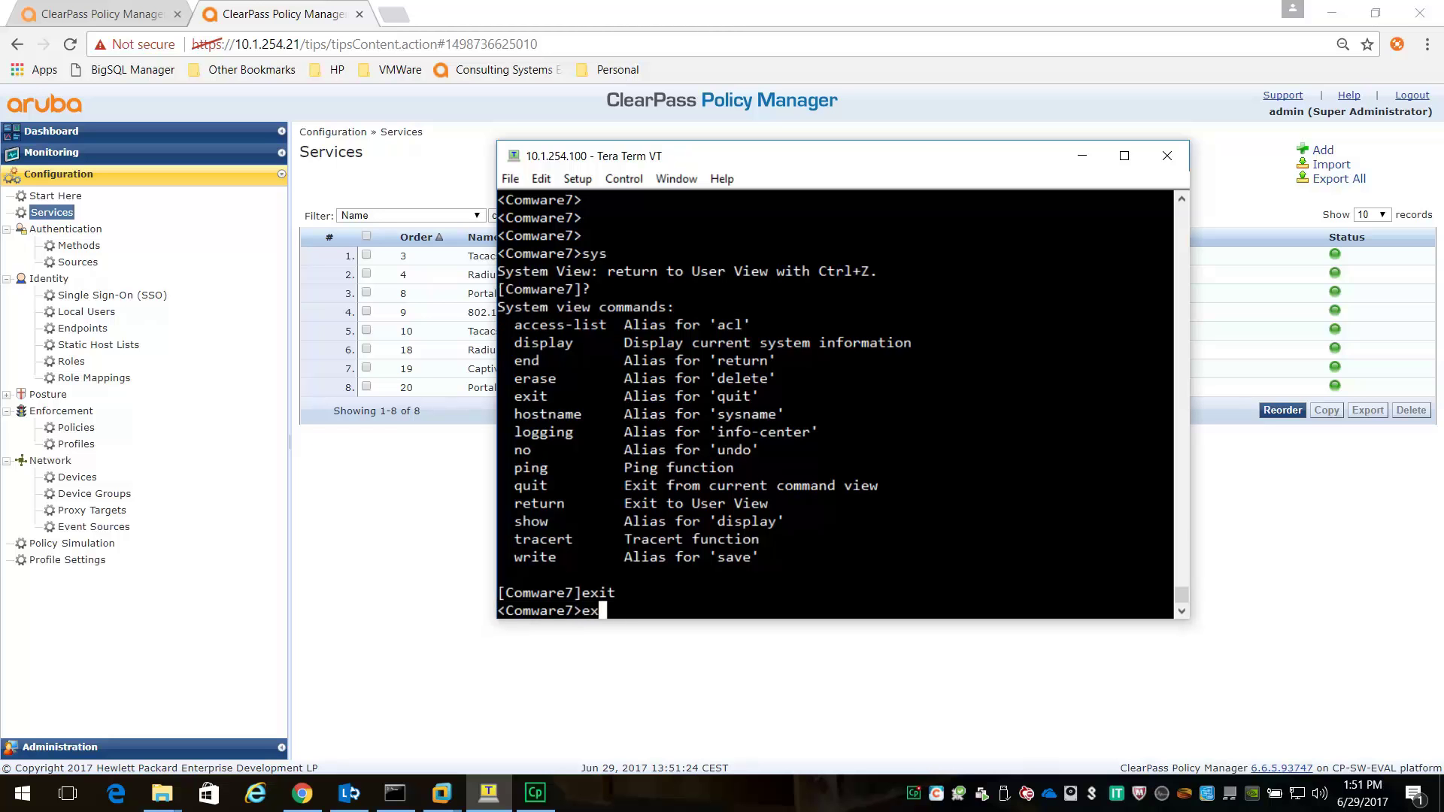
{"action": "key", "text": "Return"}
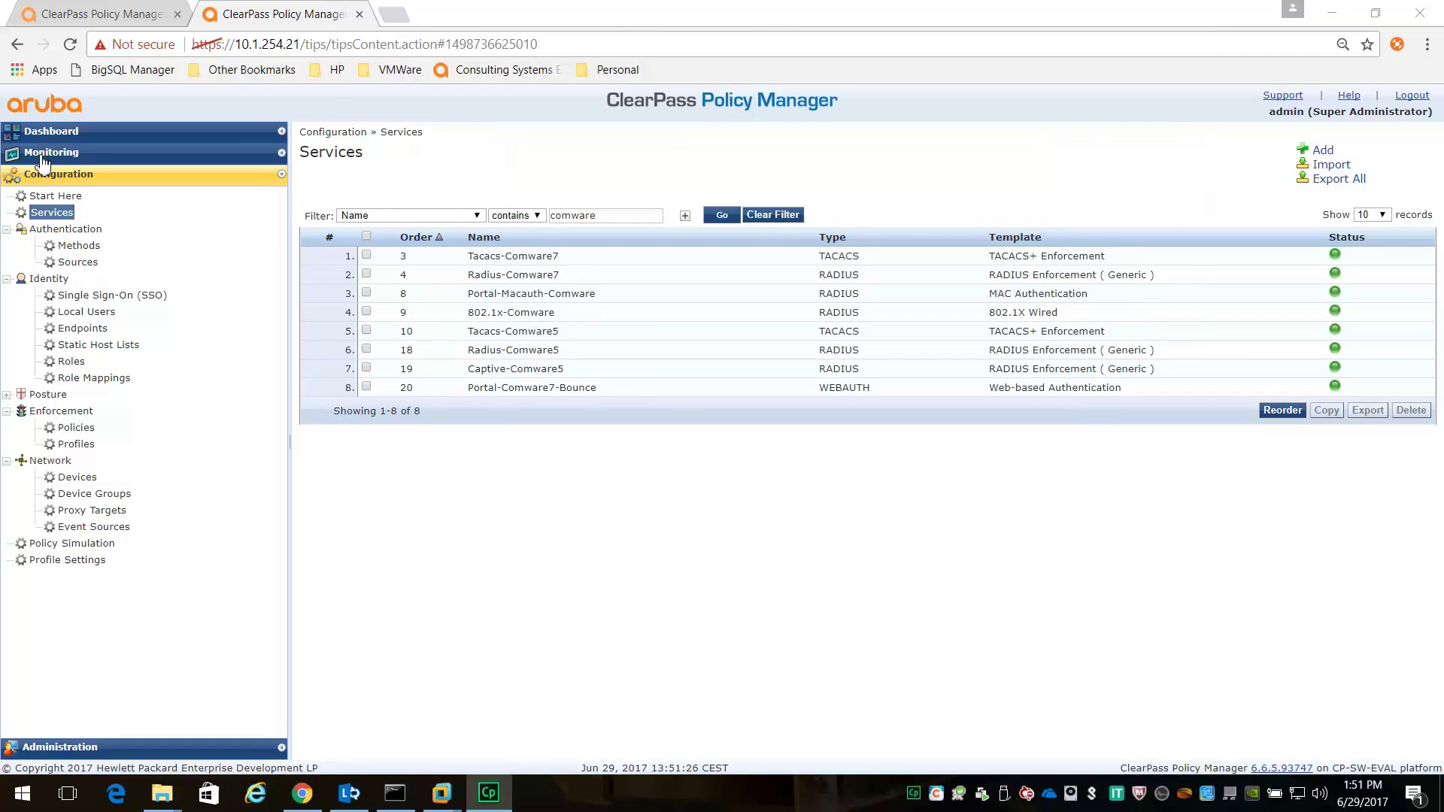
Step: Open the latest rad-readonly request in the Access Tracker, inspect its RADIUS response output and close the request details
{"action": "left_click", "coordinate": [63, 155]}
{"action": "left_click", "coordinate": [112, 193]}
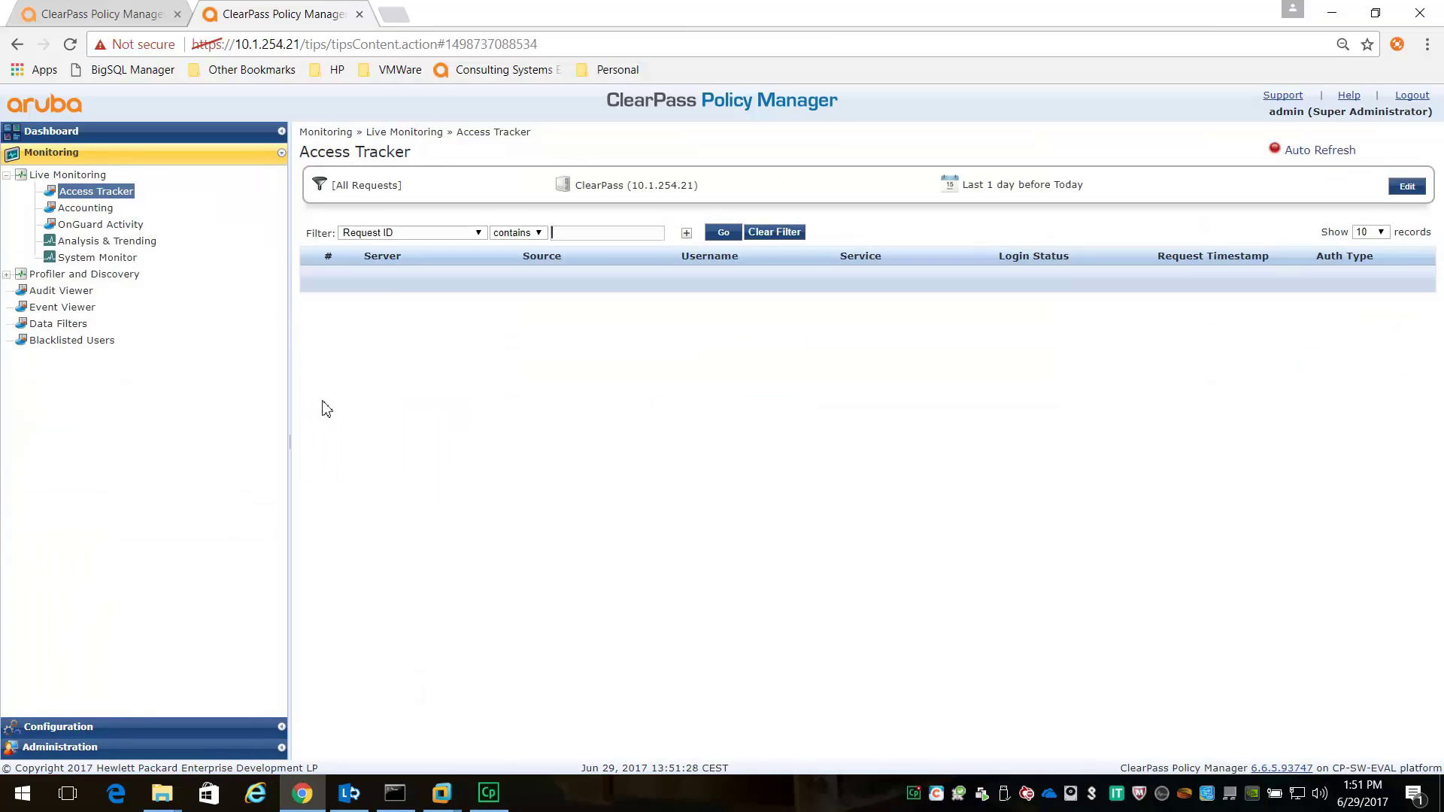
{"action": "left_click", "coordinate": [531, 277]}
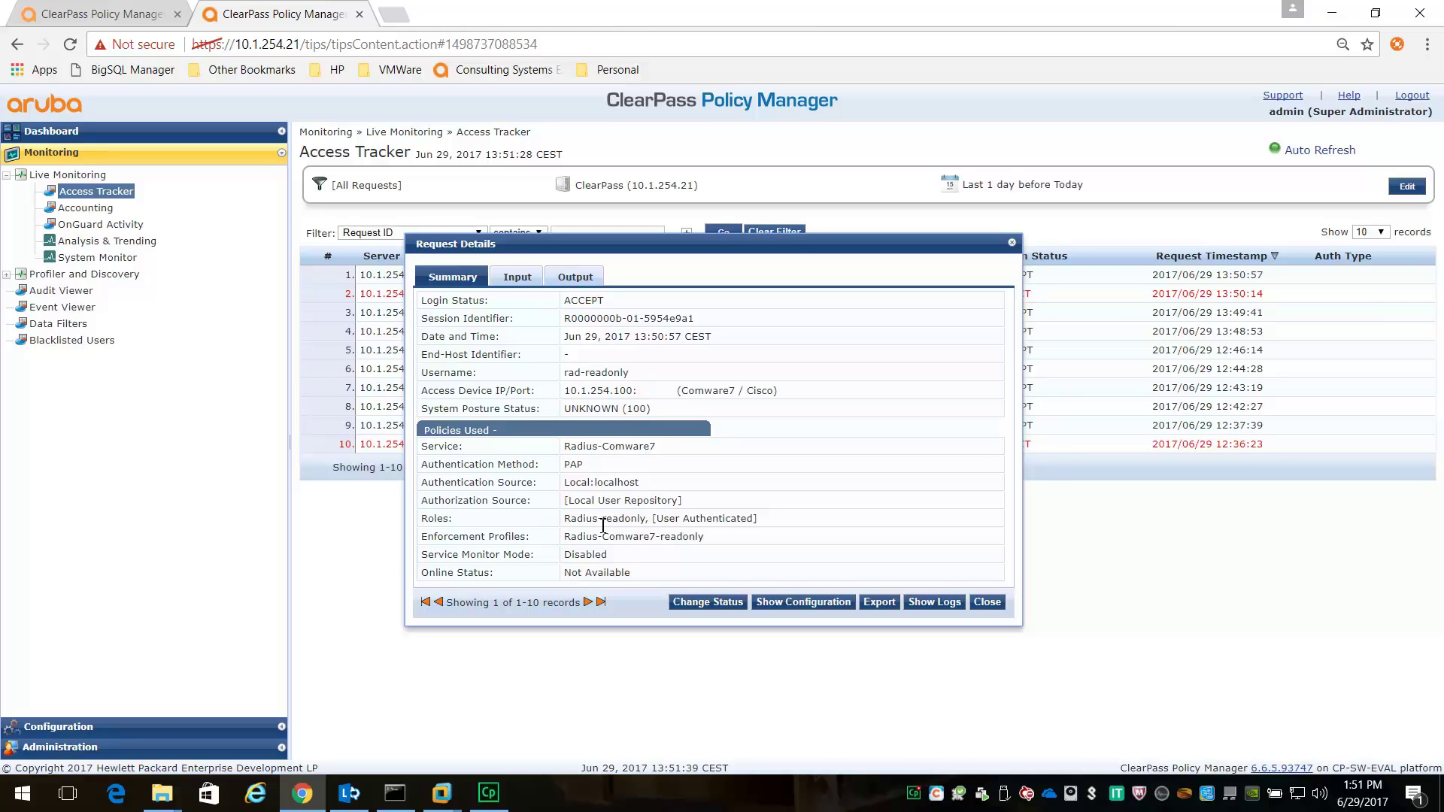
{"action": "left_click", "coordinate": [576, 277]}
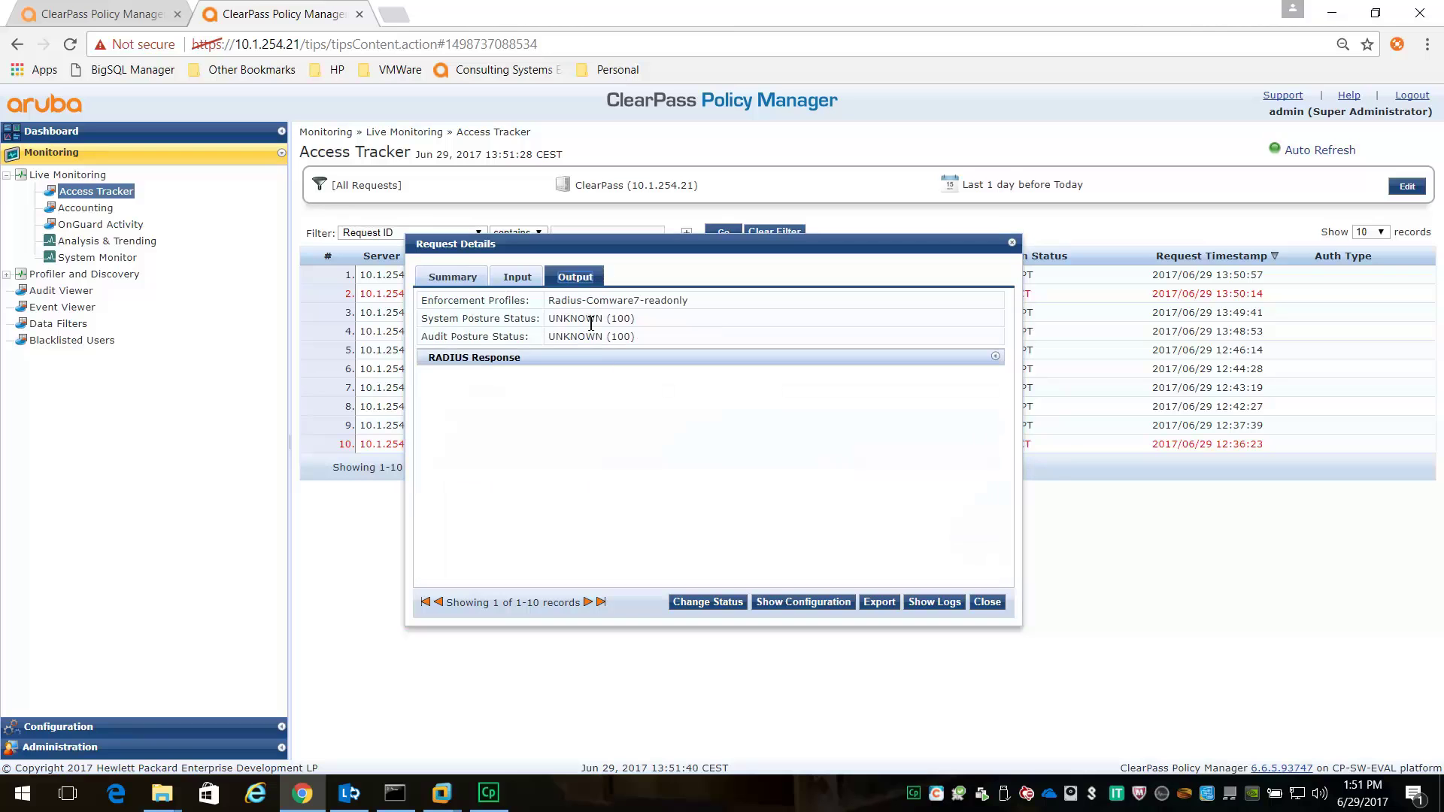
{"action": "left_click", "coordinate": [534, 366]}
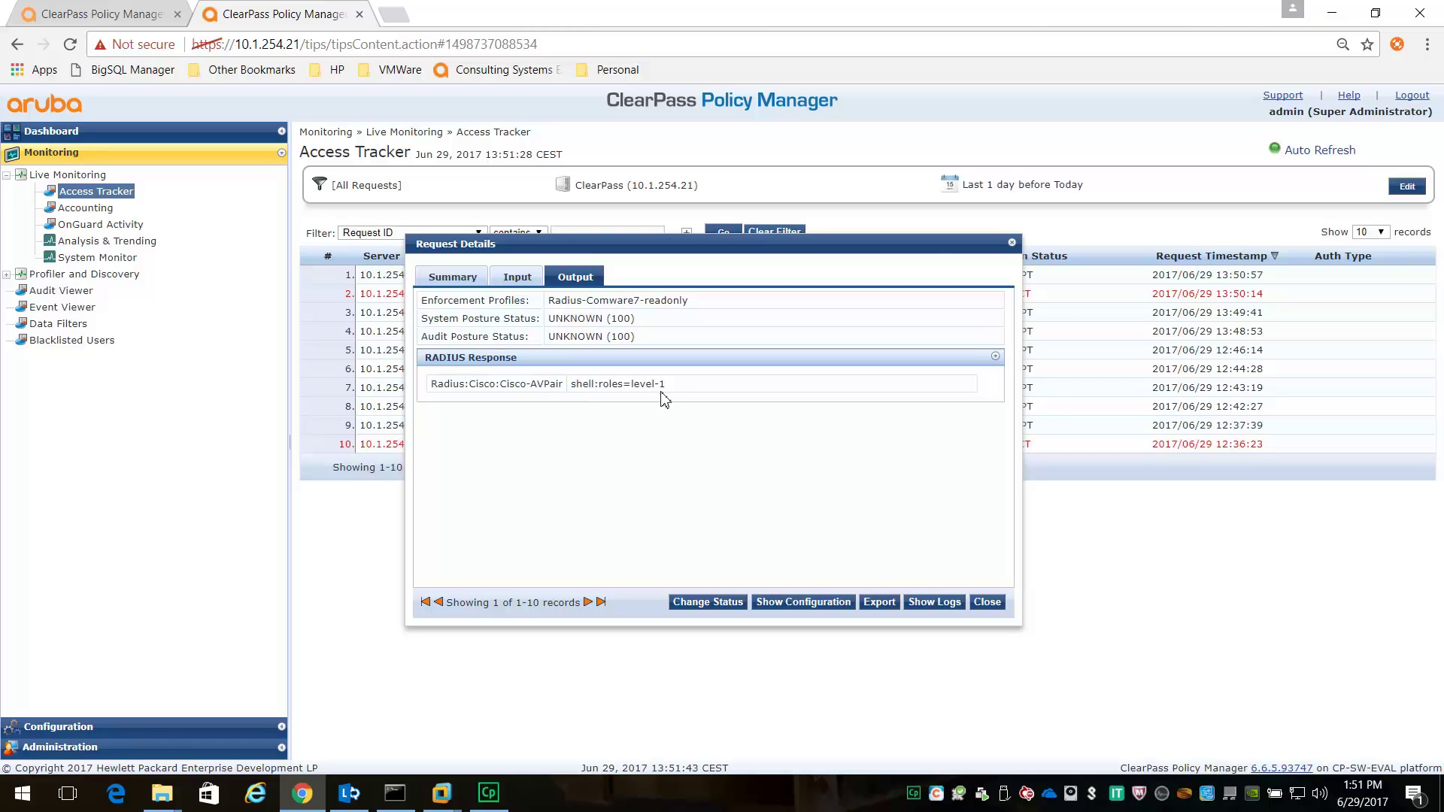
{"action": "left_click", "coordinate": [989, 602]}
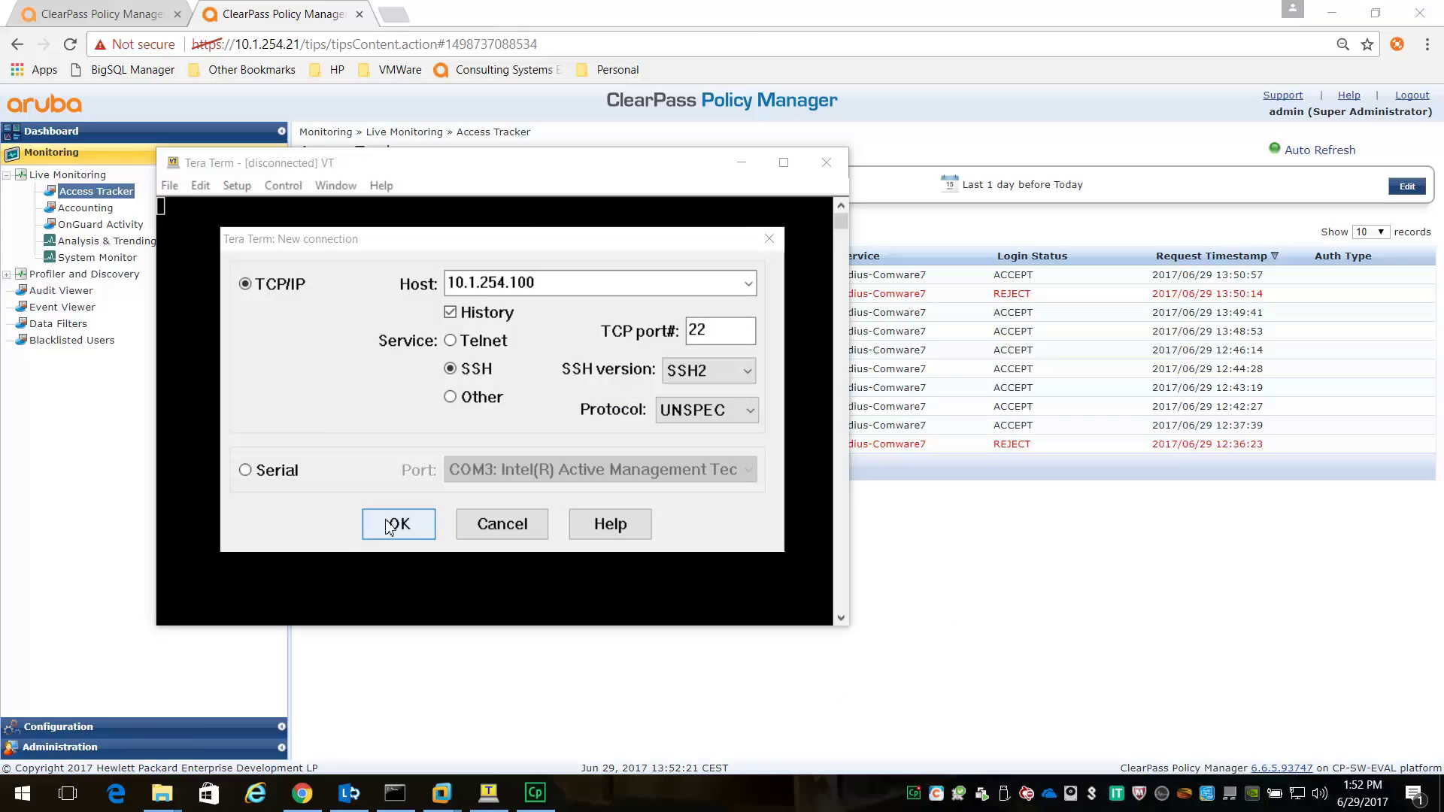
Step: Connect to the switch at 10.1.254.100 over SSH and log in as rad-admin, entering the account passphrase
{"action": "left_click", "coordinate": [393, 523]}
{"action": "type", "text": "rad-admin"}
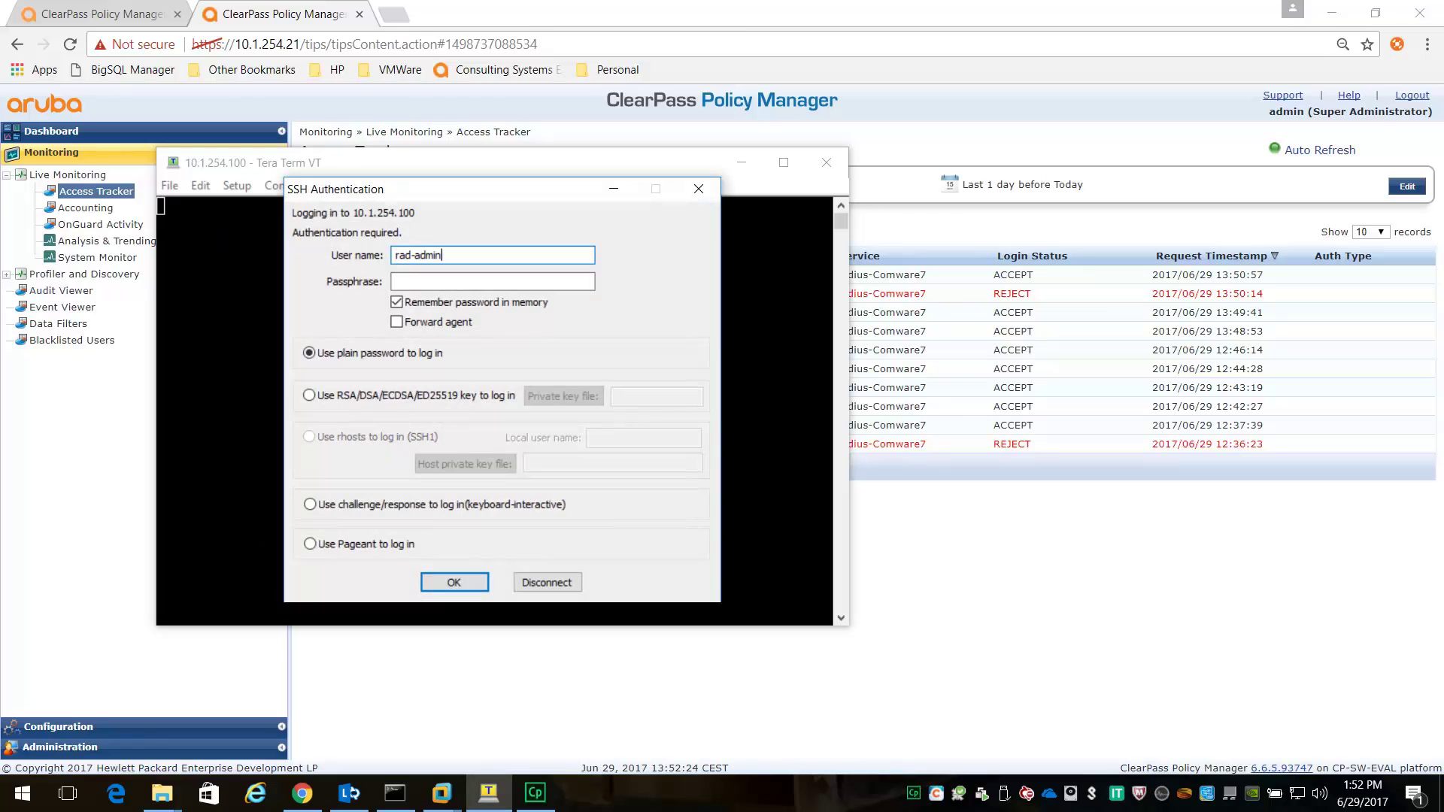
{"action": "key", "text": "Tab"}
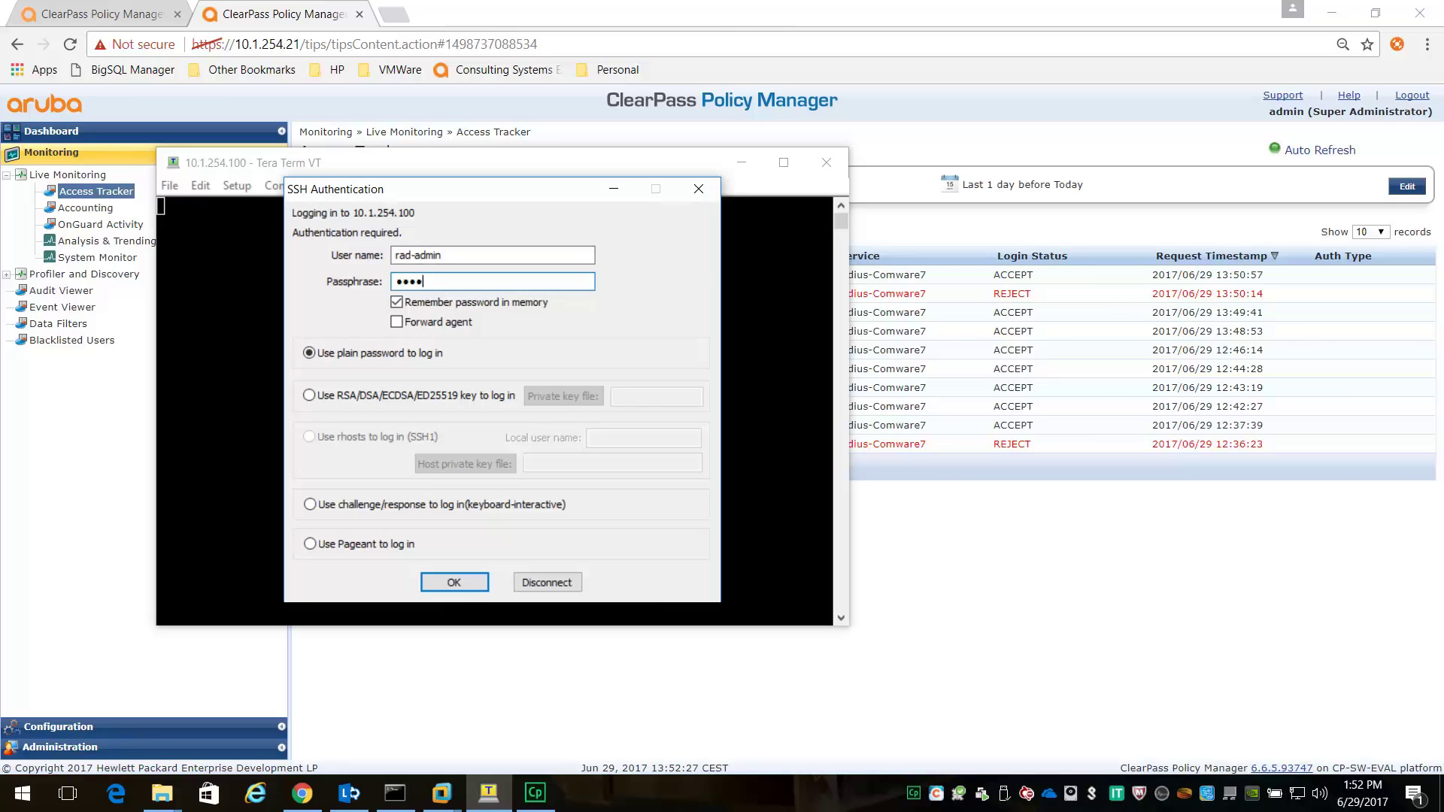
{"action": "key", "text": "Return"}
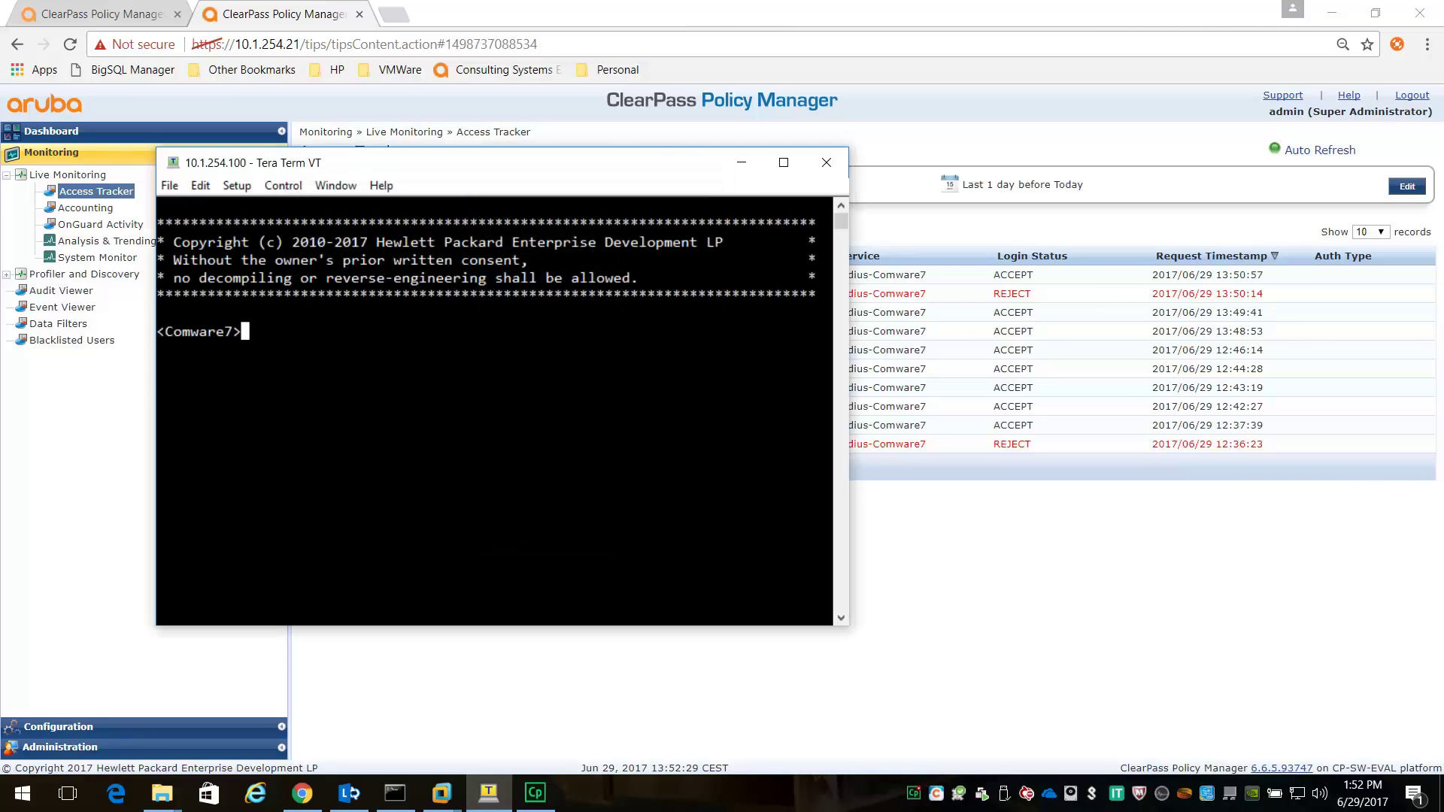
Step: Display the users logged in to the switch and highlight the user name of the current session
{"action": "key", "text": "Return"}
{"action": "key", "text": "Return"}
{"action": "key", "text": "Return"}
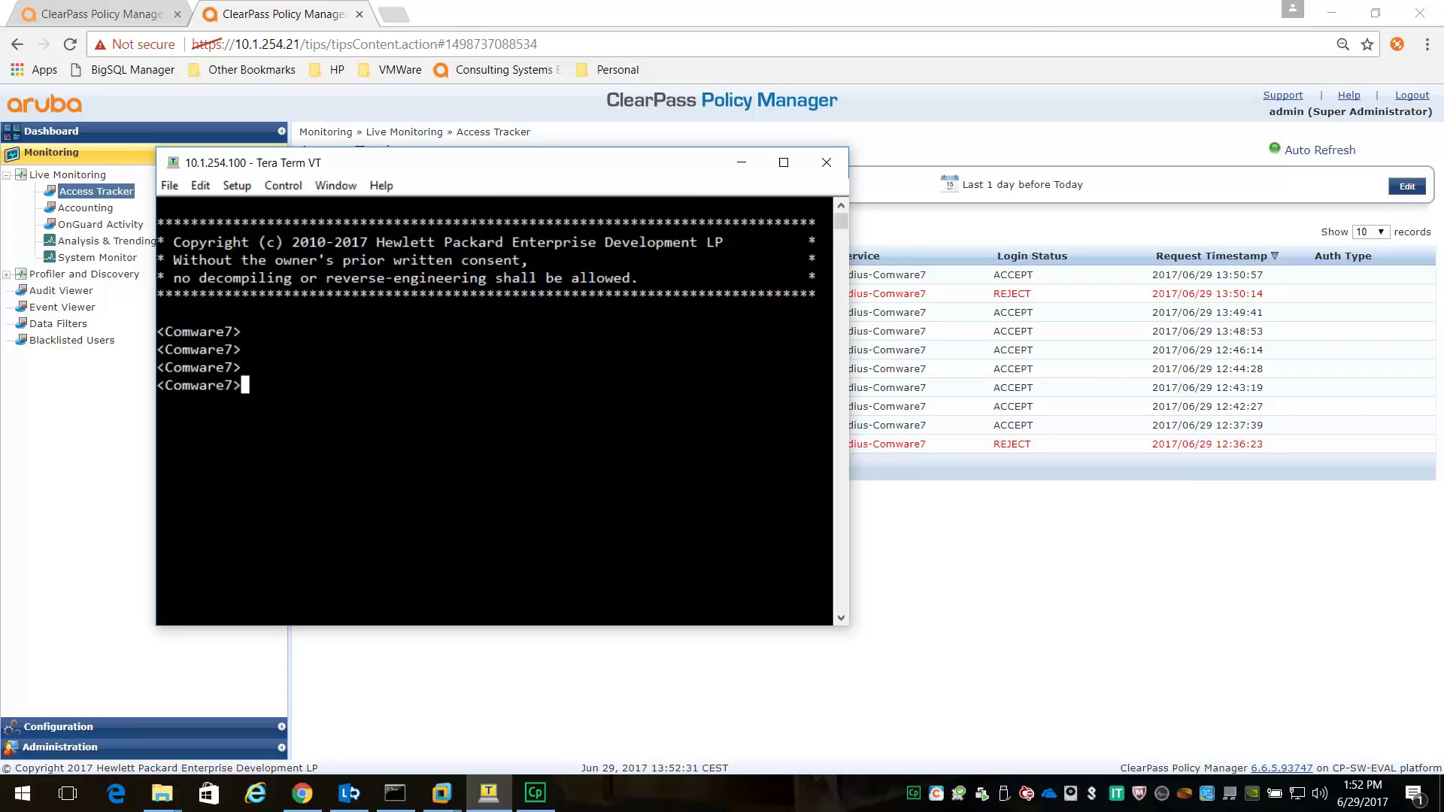
{"action": "type", "text": "disp users"}
{"action": "key", "text": "Return"}
{"action": "left_click_drag", "start_coordinate": [395, 492], "coordinate": [317, 492]}
{"action": "key", "text": "Return"}
{"action": "key", "text": "Return"}
{"action": "key", "text": "Return"}
Step: Enter system view, page through the commands available to the admin account and stop the listing
{"action": "type", "text": "sys"}
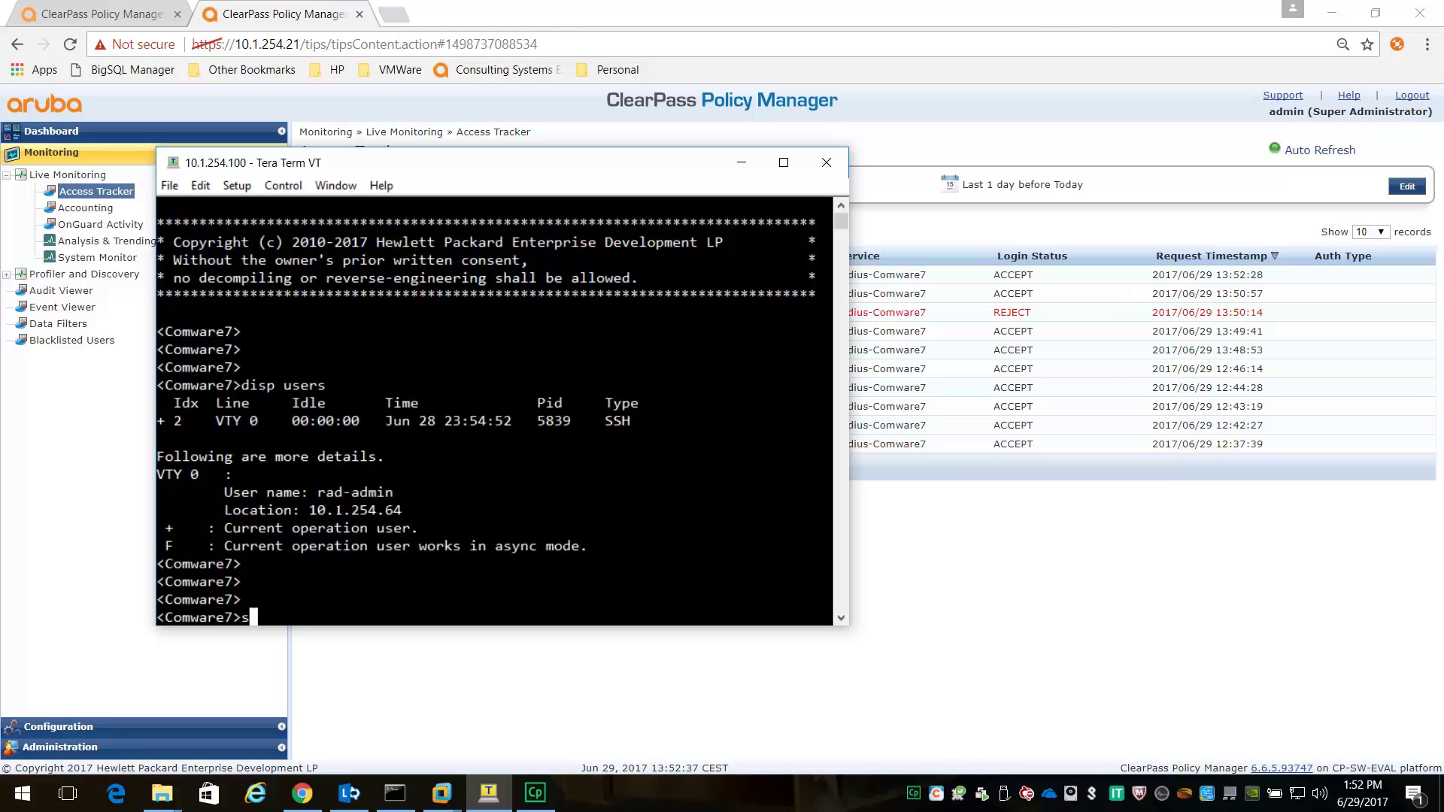
{"action": "key", "text": "Return"}
{"action": "type", "text": "?"}
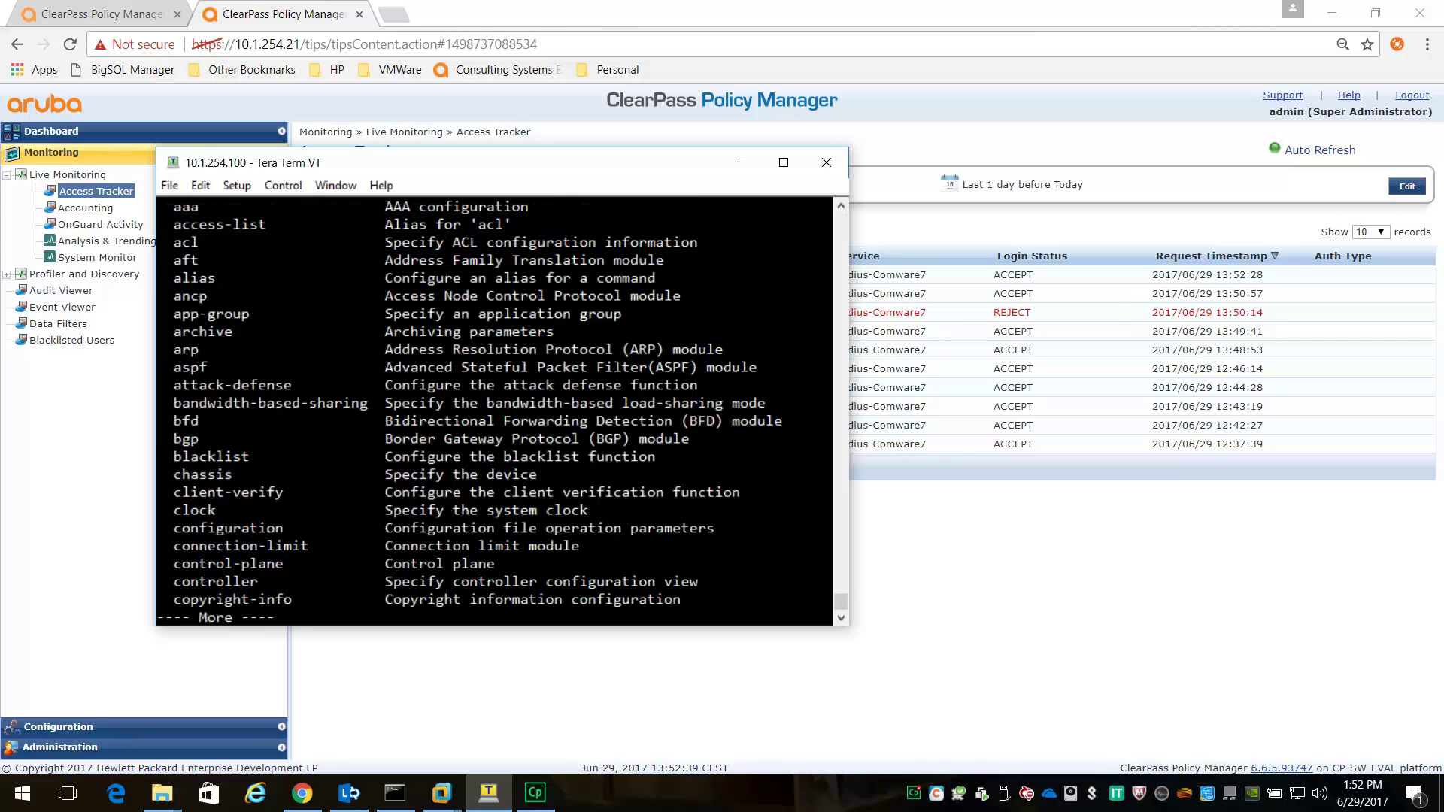
{"action": "key", "text": "space"}
{"action": "key", "text": "space"}
{"action": "key", "text": "space"}
{"action": "key", "text": "space"}
{"action": "key", "text": "space"}
{"action": "key", "text": "space"}
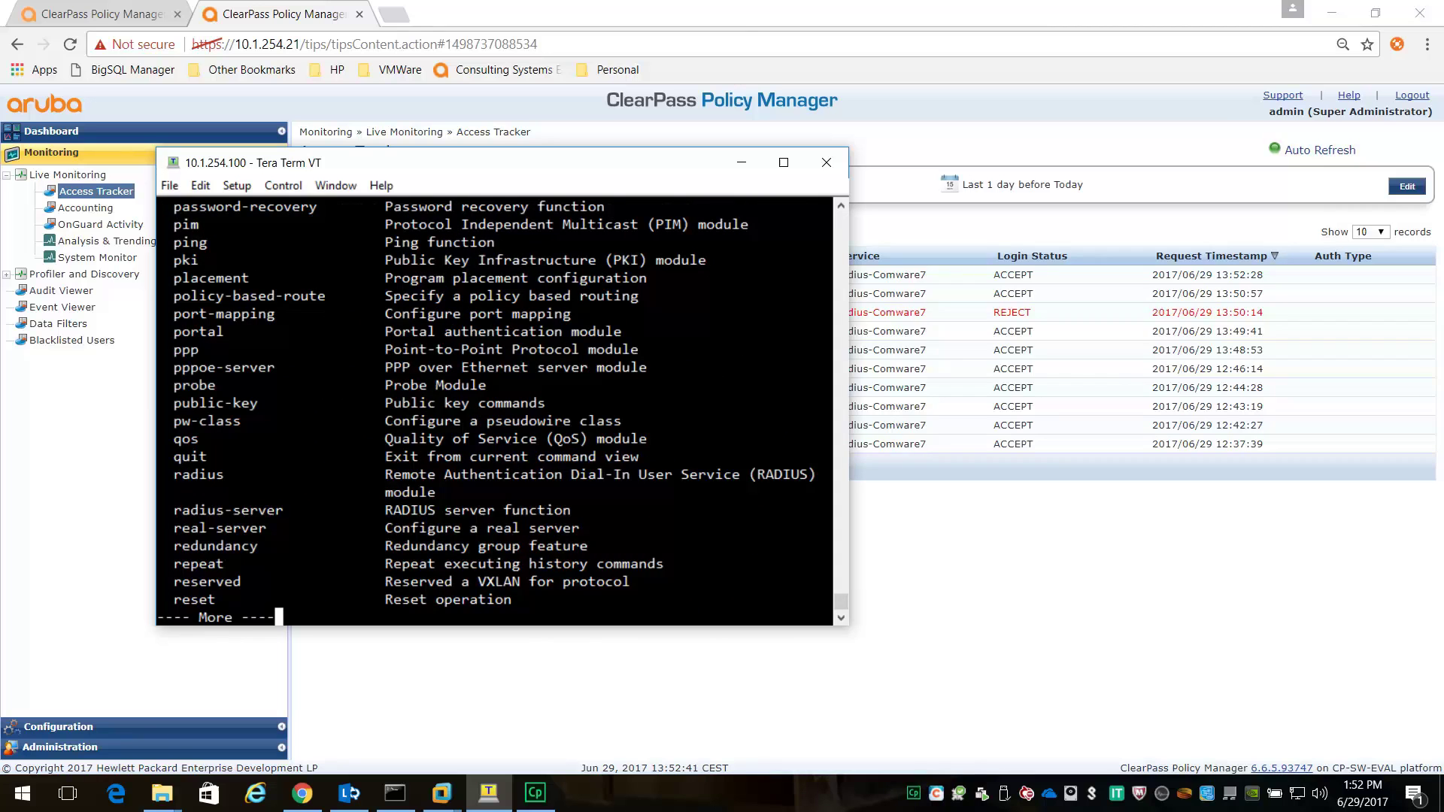
{"action": "key", "text": "ctrl+c"}
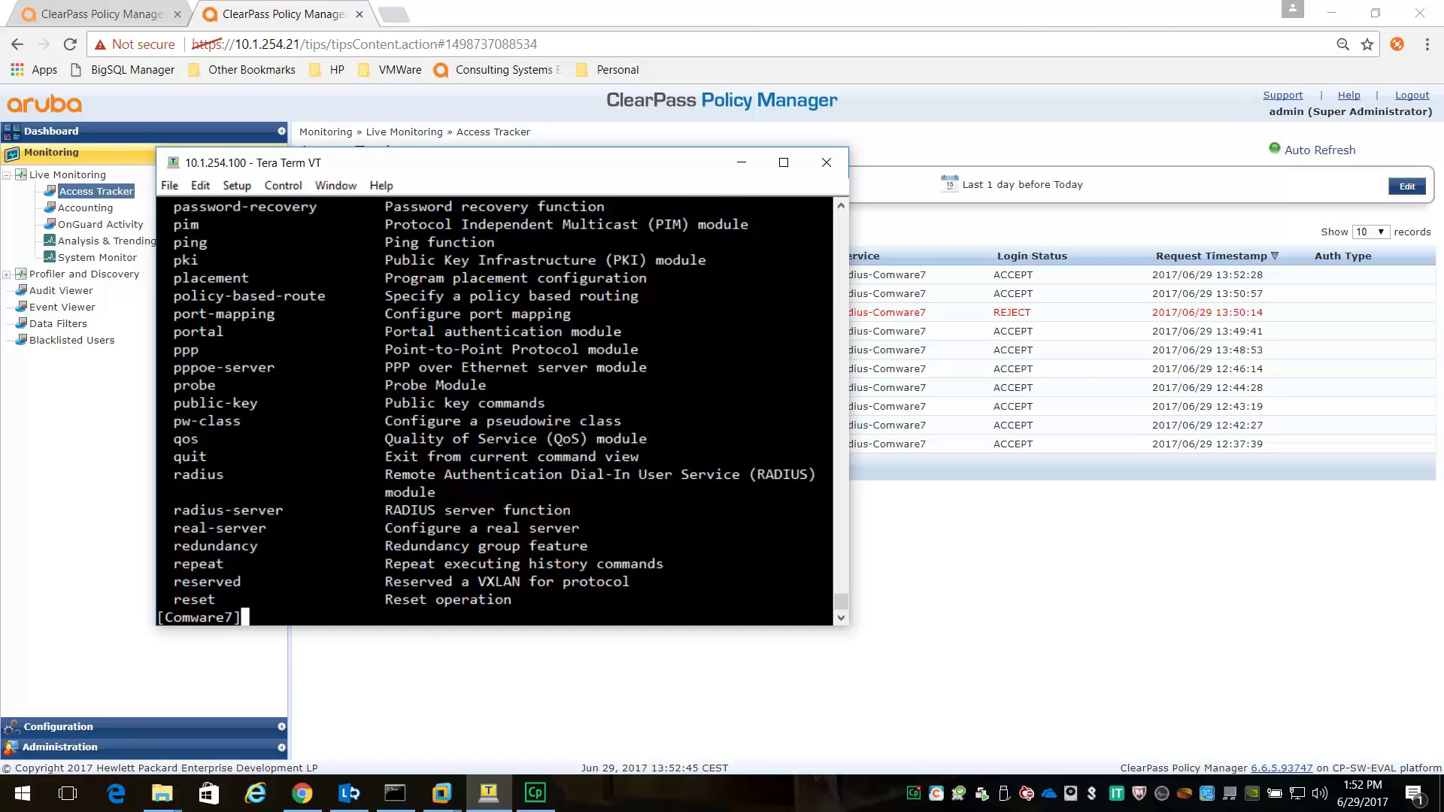
{"action": "key", "text": "Return"}
{"action": "key", "text": "Return"}
{"action": "key", "text": "Return"}
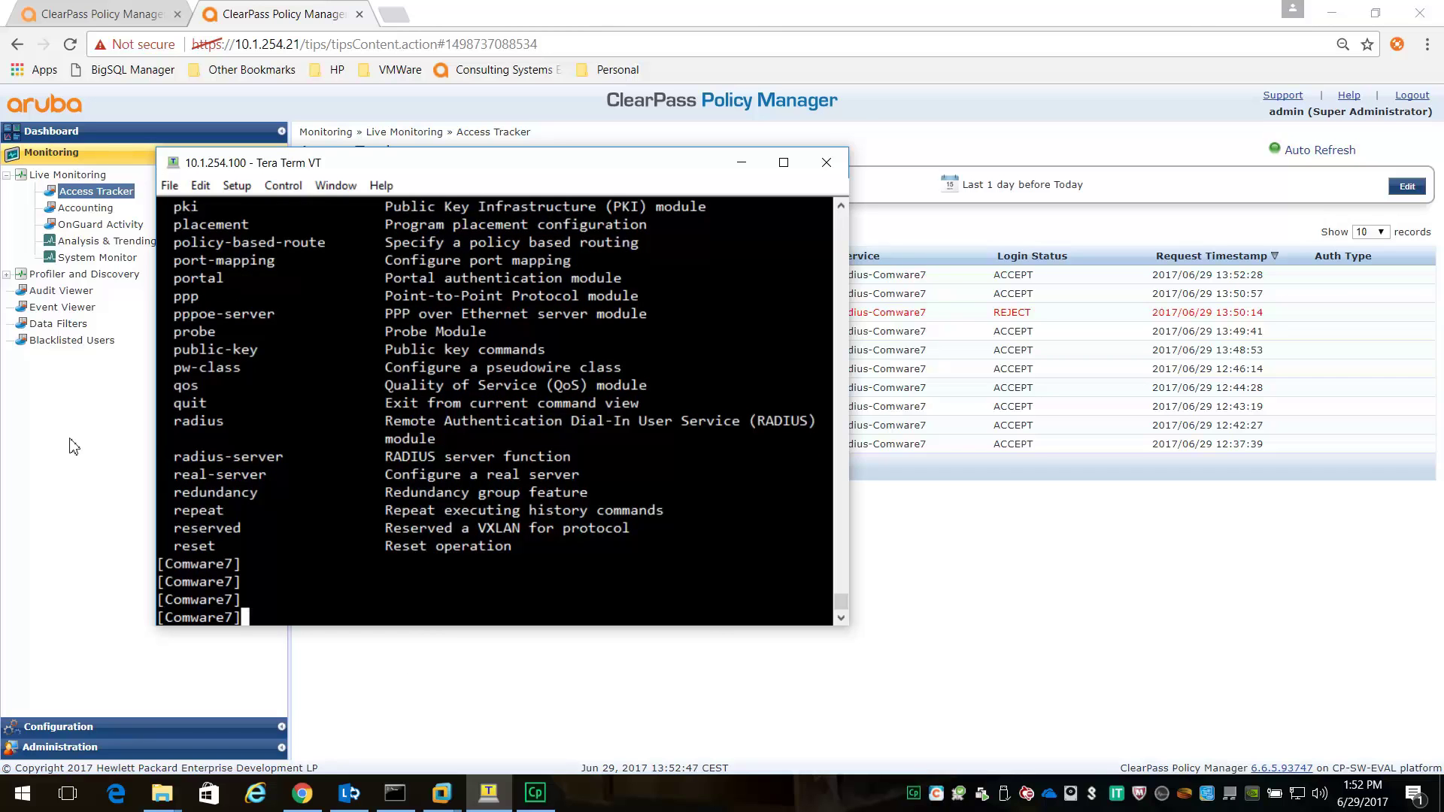
Step: Refresh the Access Tracker, inspect the RADIUS response output of the latest rad-admin request and close its details
{"action": "left_click", "coordinate": [75, 194]}
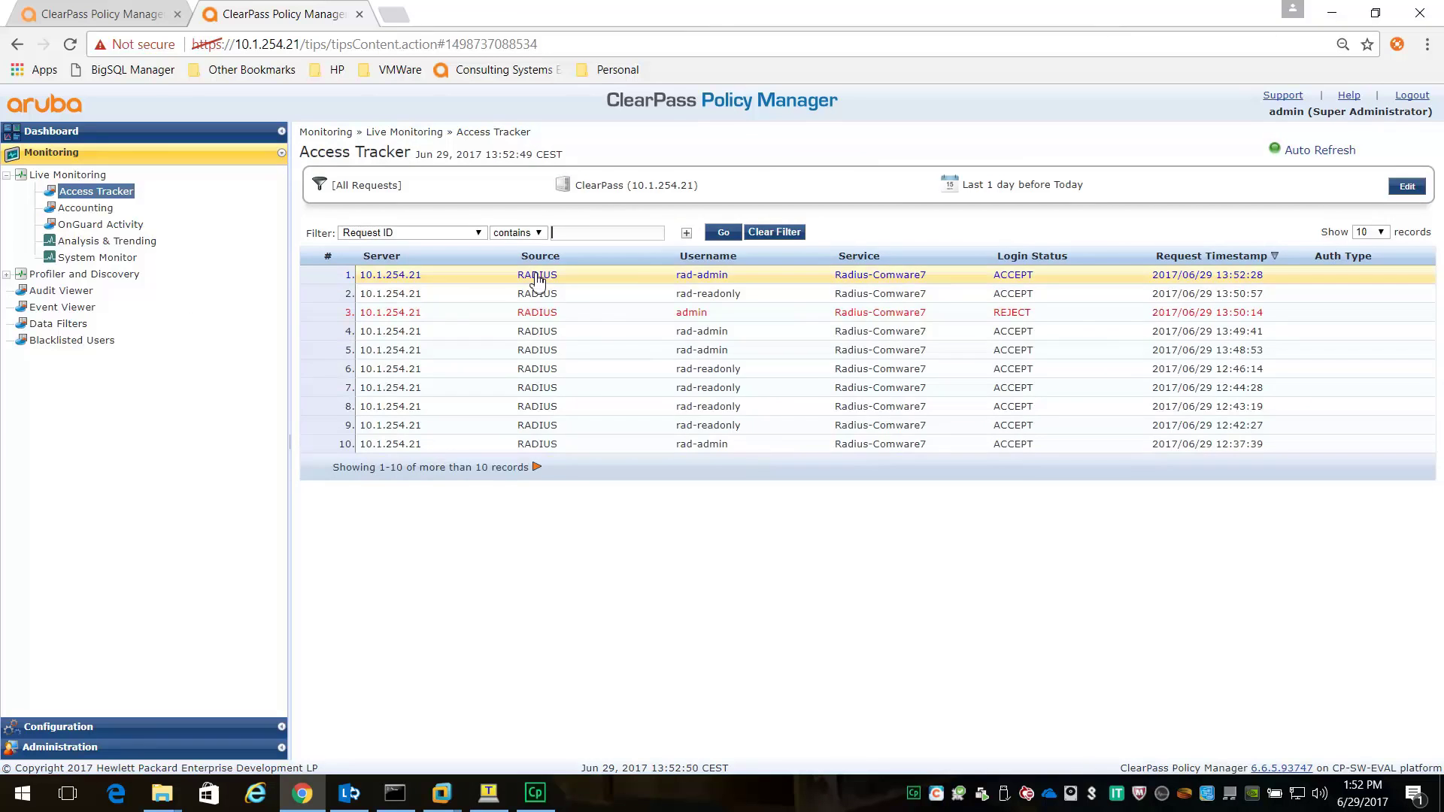
{"action": "left_click", "coordinate": [538, 283]}
{"action": "left_click", "coordinate": [576, 277]}
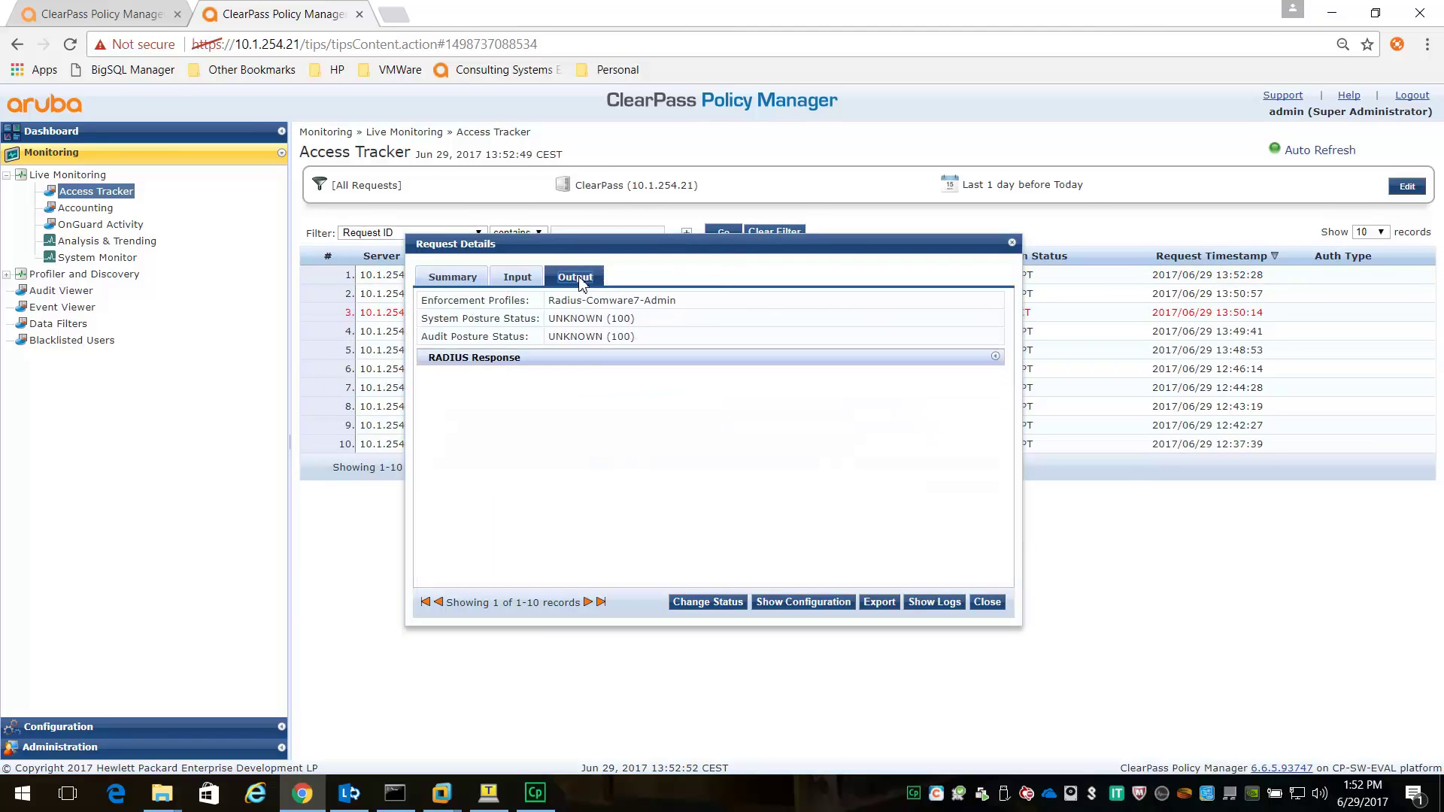
{"action": "left_click", "coordinate": [460, 358]}
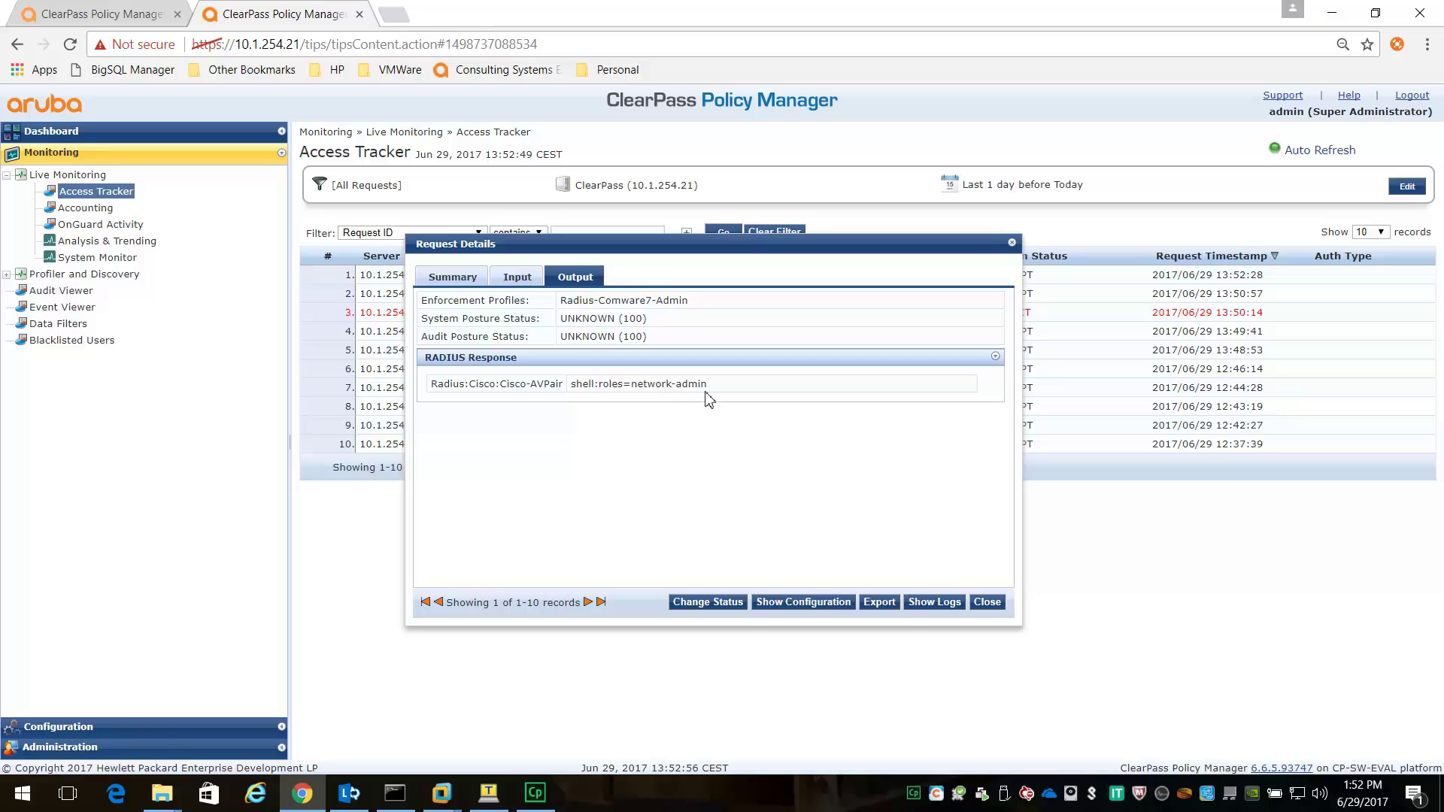
{"action": "left_click", "coordinate": [982, 603]}
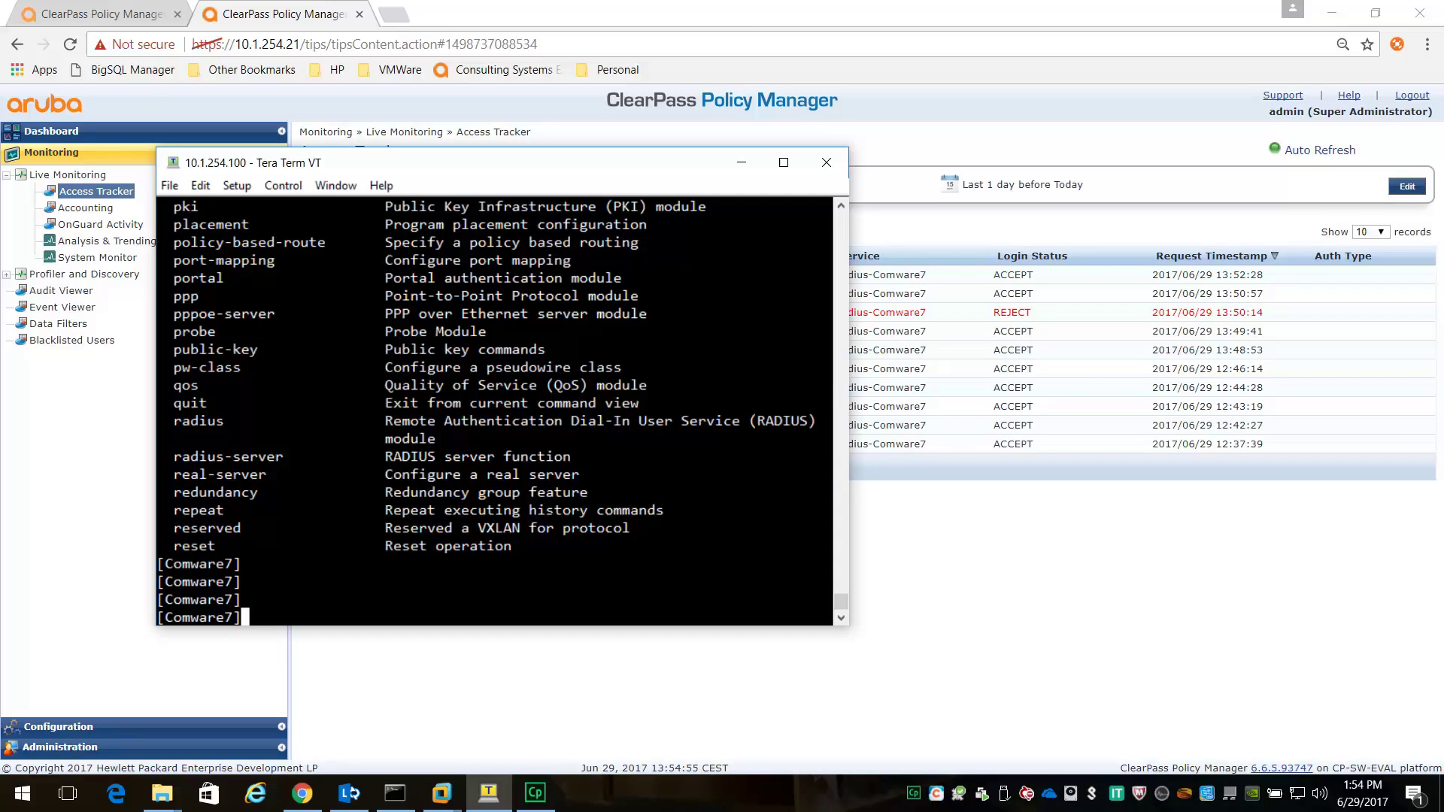
Step: Enter the HWTACACS scheme named clearpass on the switch and display its configuration
{"action": "key", "text": "Return"}
{"action": "key", "text": "Return"}
{"action": "type", "text": "hwtac"}
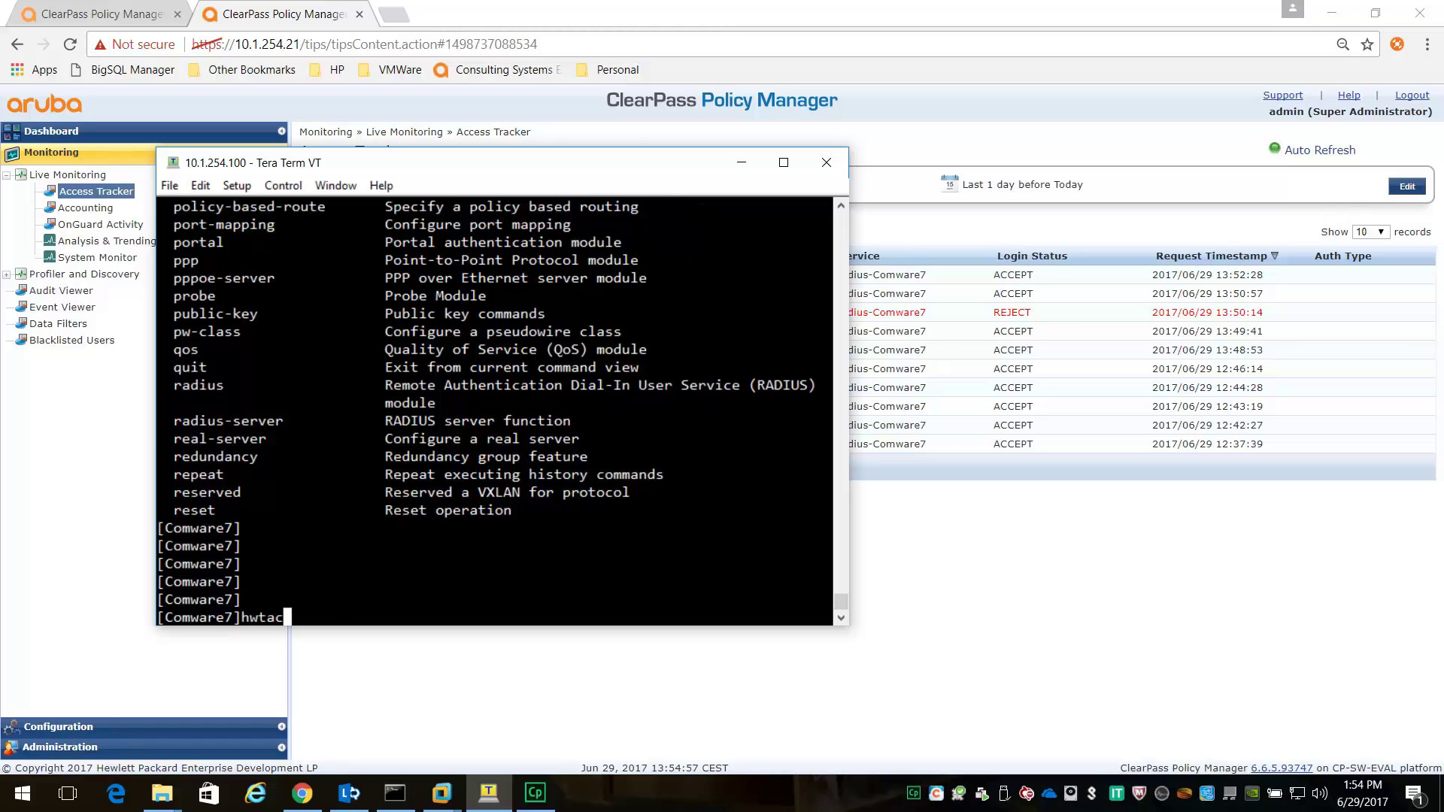
{"action": "key", "text": "Tab"}
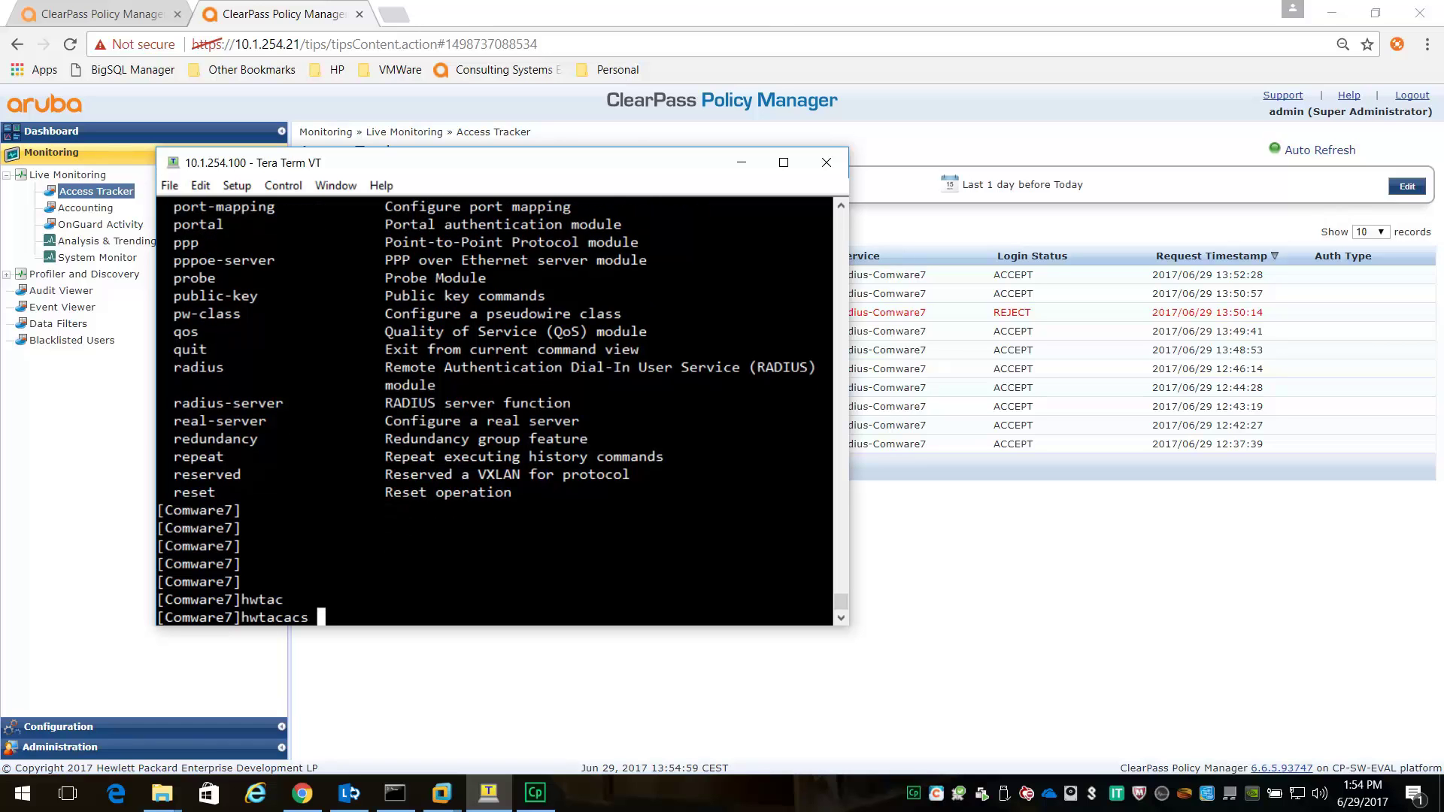
{"action": "type", "text": "scheme clearpass"}
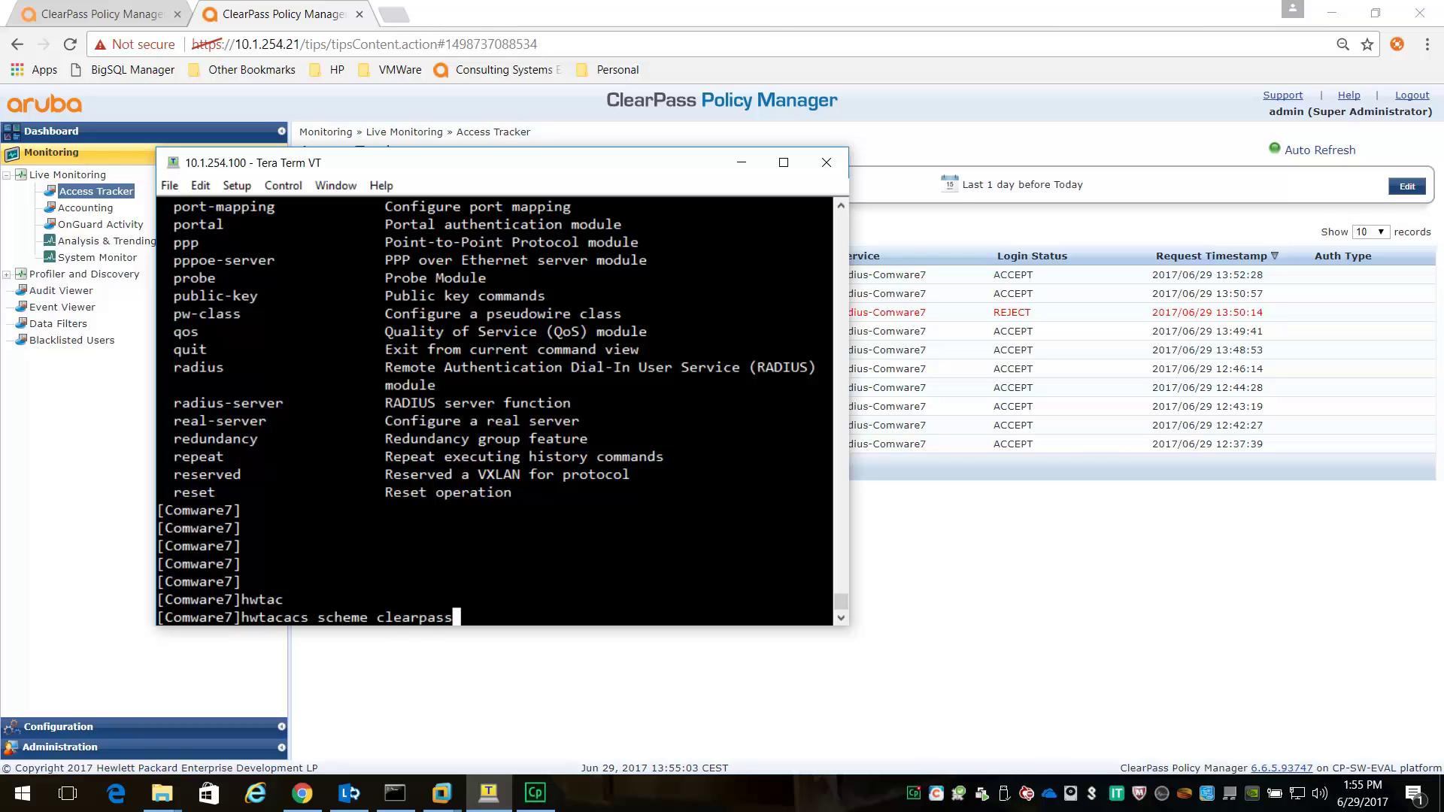
{"action": "key", "text": "Return"}
{"action": "type", "text": "disp thi"}
{"action": "key", "text": "Return"}
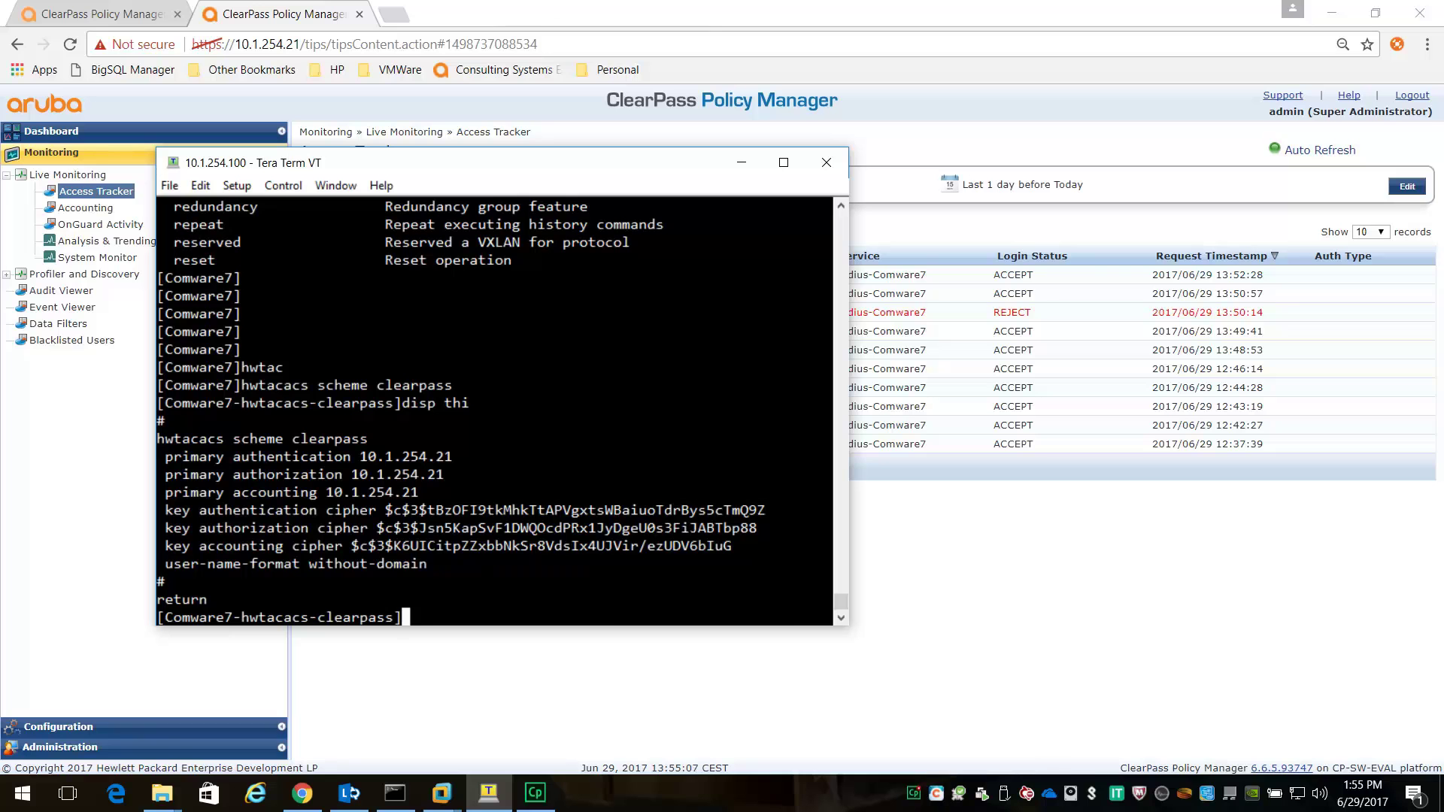
Step: Examine the primary server, cipher key and user-name-format lines of the clearpass HWTACACS scheme by highlighting them
{"action": "left_click_drag", "start_coordinate": [428, 564], "coordinate": [153, 463]}
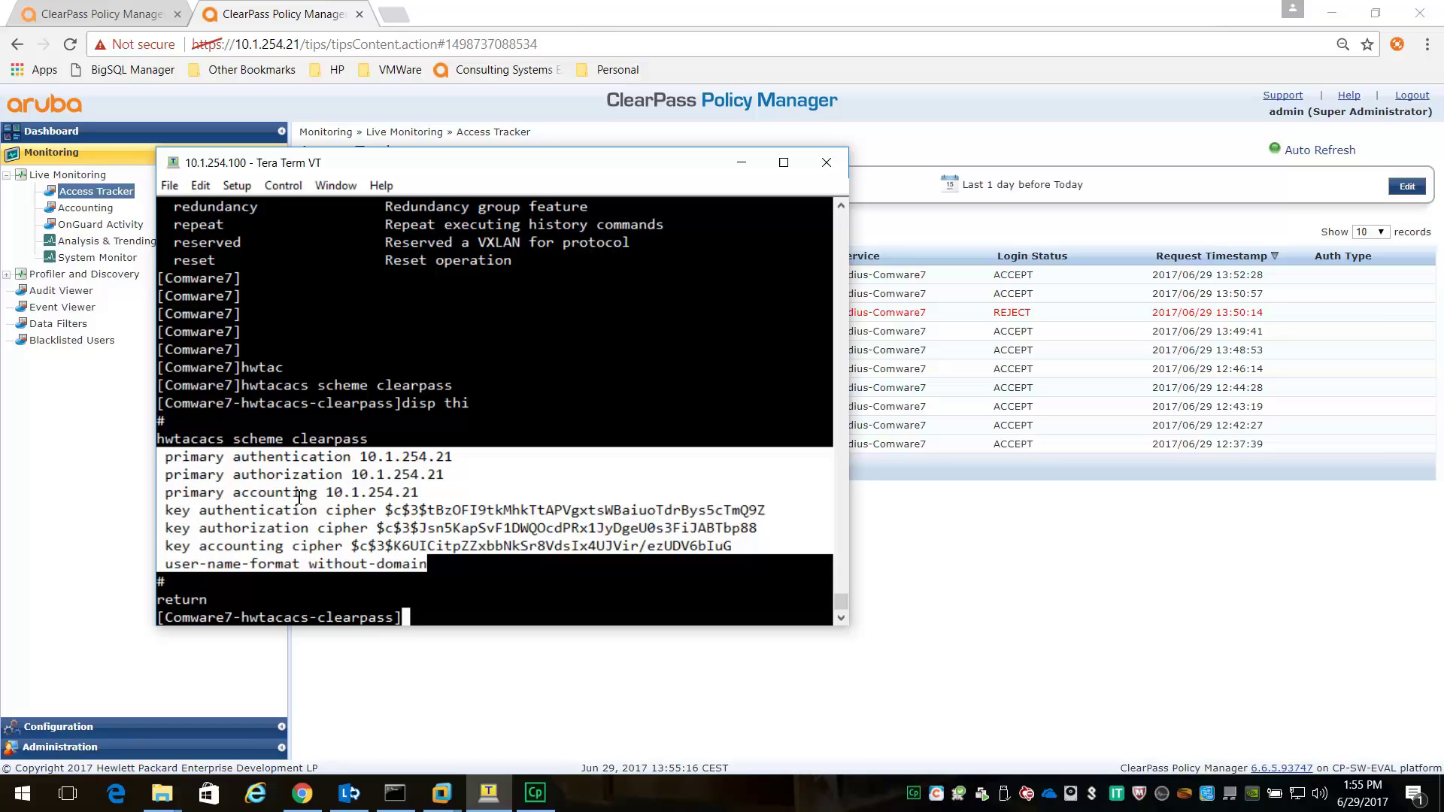
{"action": "left_click", "coordinate": [433, 493]}
{"action": "left_click_drag", "start_coordinate": [444, 474], "coordinate": [168, 476]}
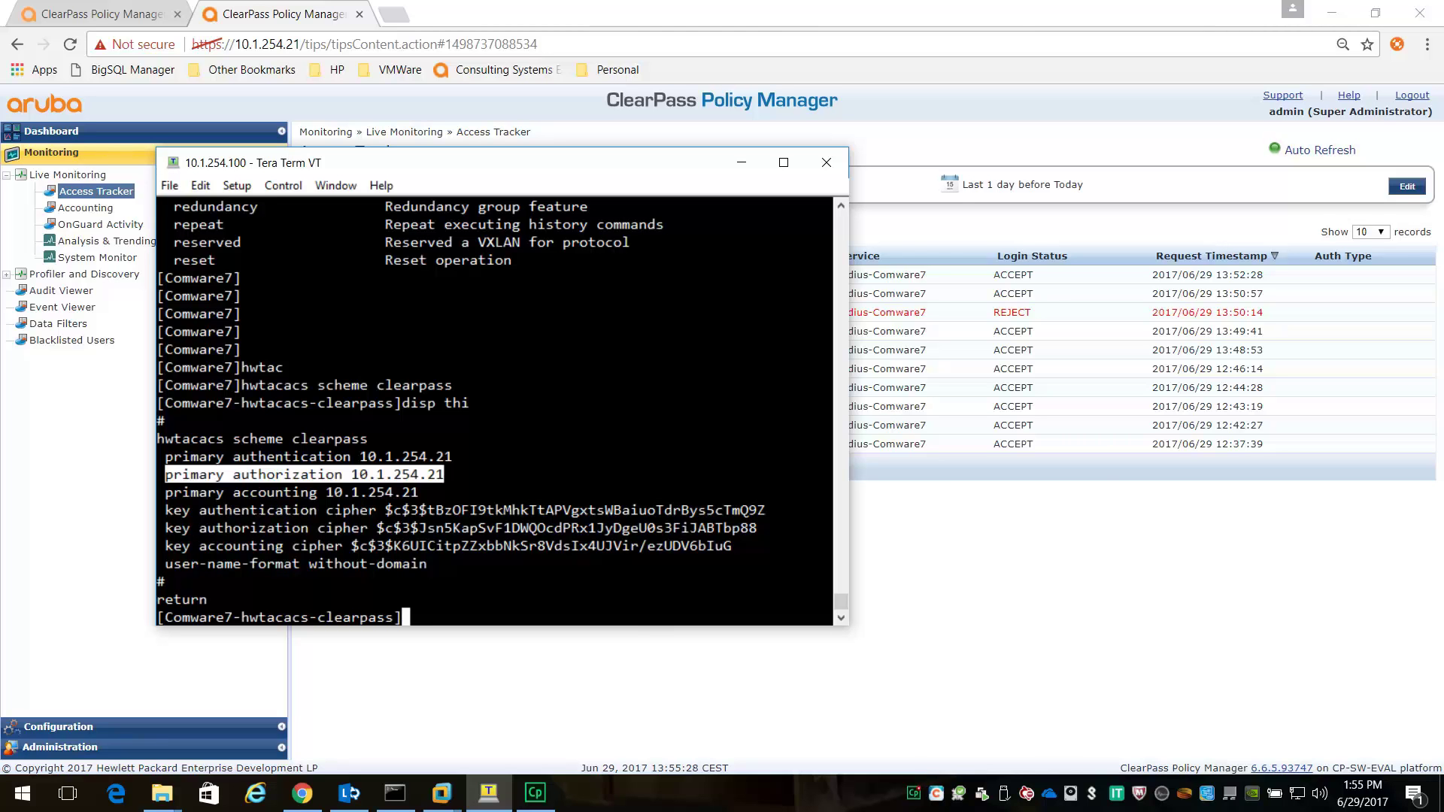
{"action": "left_click_drag", "start_coordinate": [165, 510], "coordinate": [736, 538]}
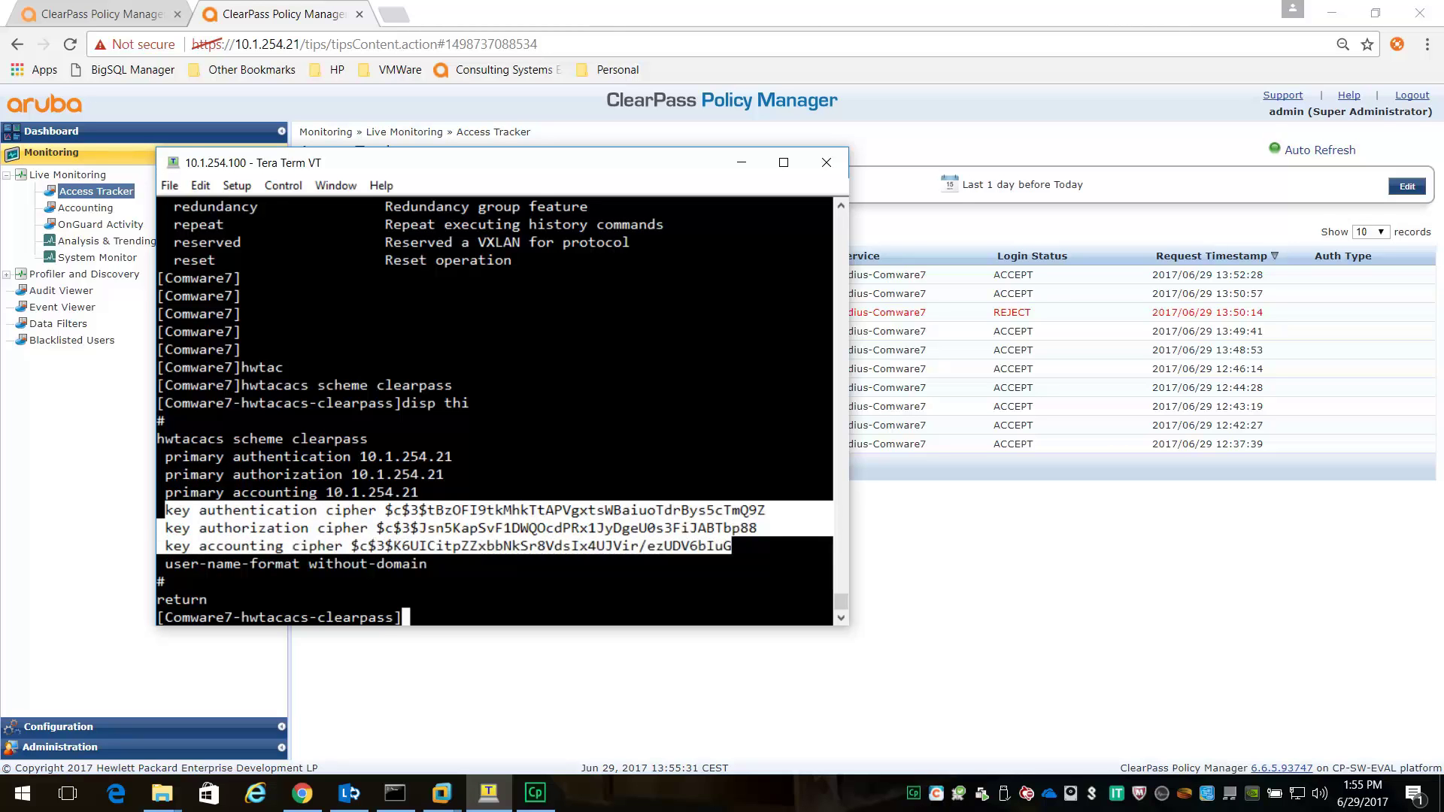
{"action": "left_click_drag", "start_coordinate": [436, 564], "coordinate": [166, 564]}
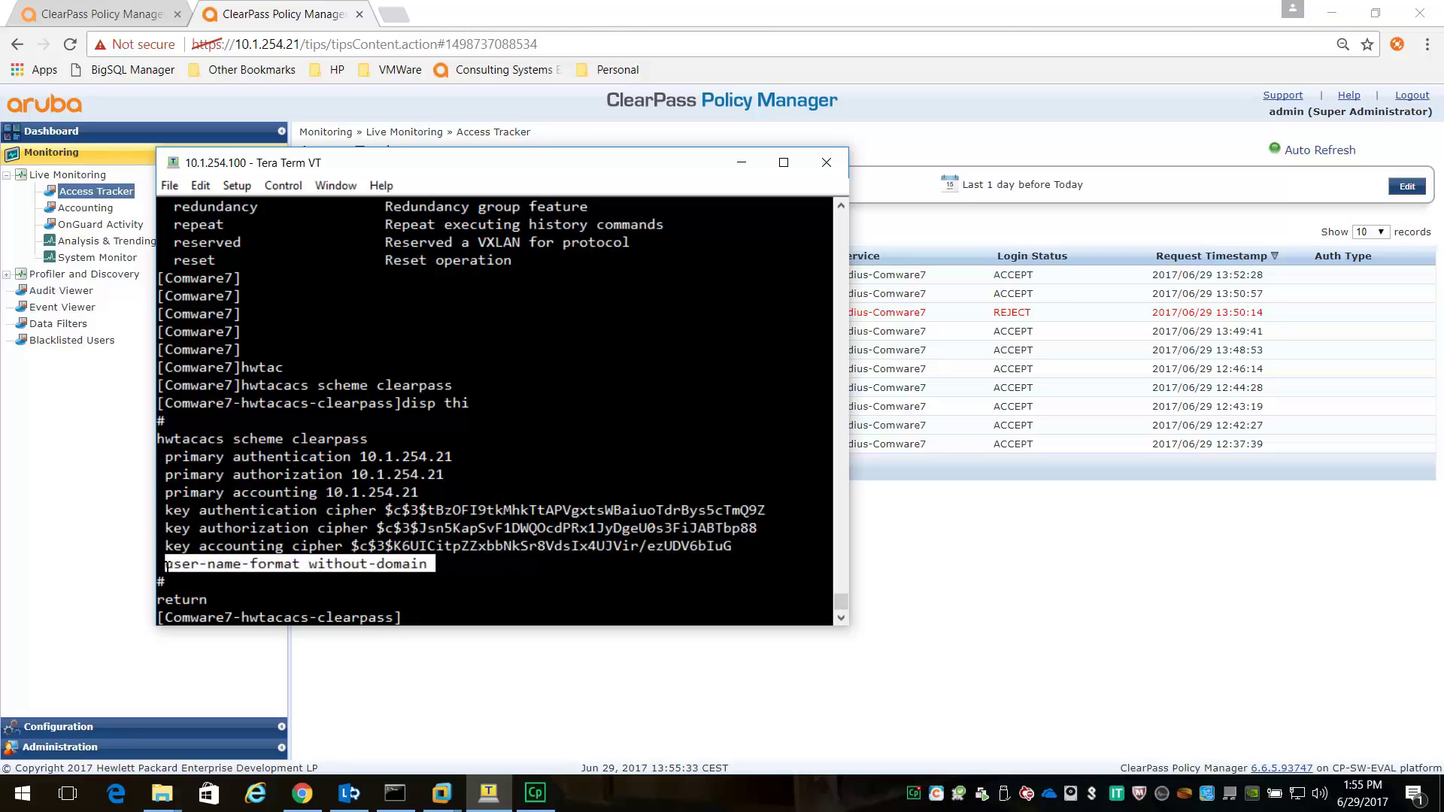
{"action": "left_click", "coordinate": [340, 510]}
{"action": "key", "text": "Return"}
{"action": "key", "text": "Return"}
{"action": "key", "text": "Return"}
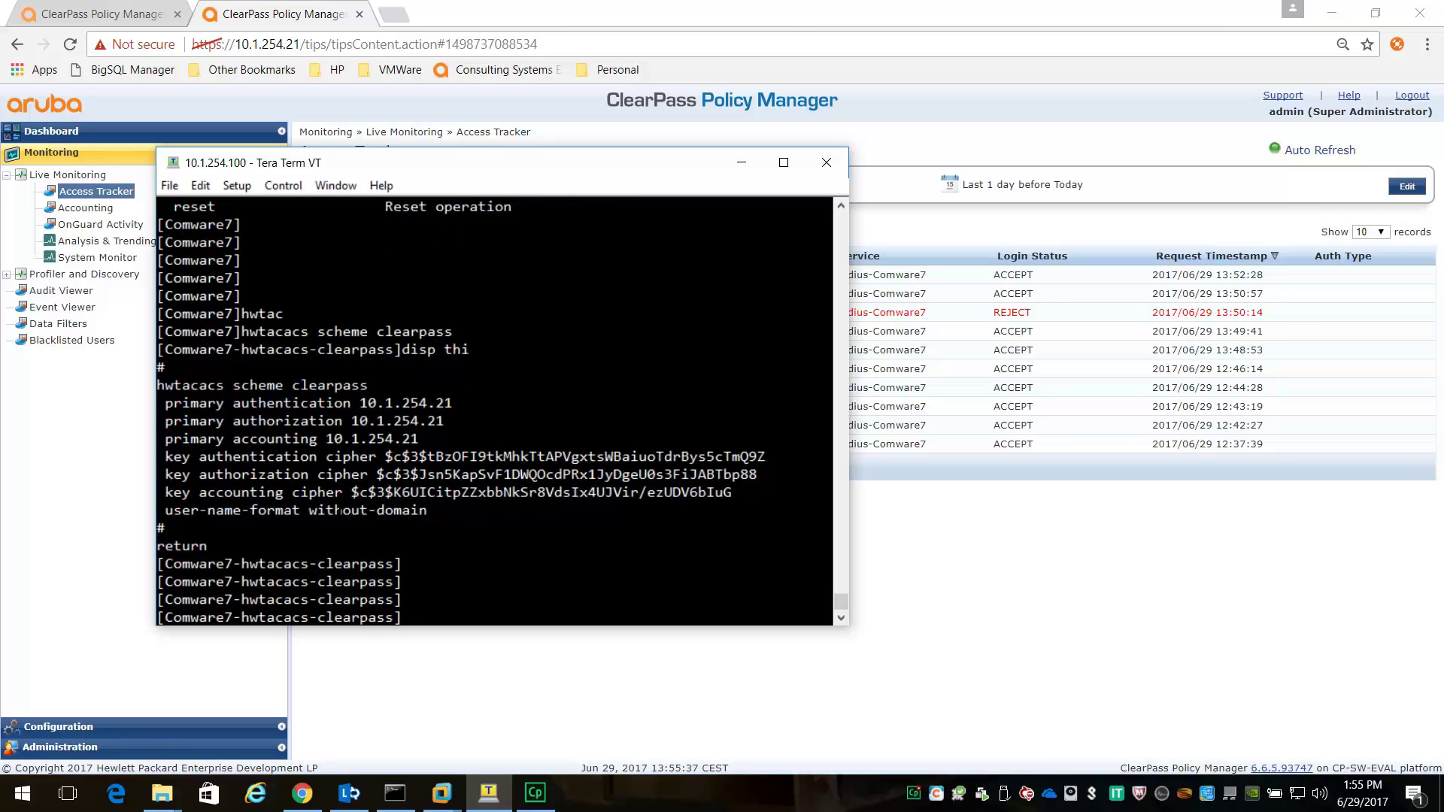
Step: Leave the HWTACACS scheme, enter the domain hwtacacs, display its configuration and highlight its authentication, authorization and accounting login lines
{"action": "type", "text": "qui"}
{"action": "key", "text": "Return"}
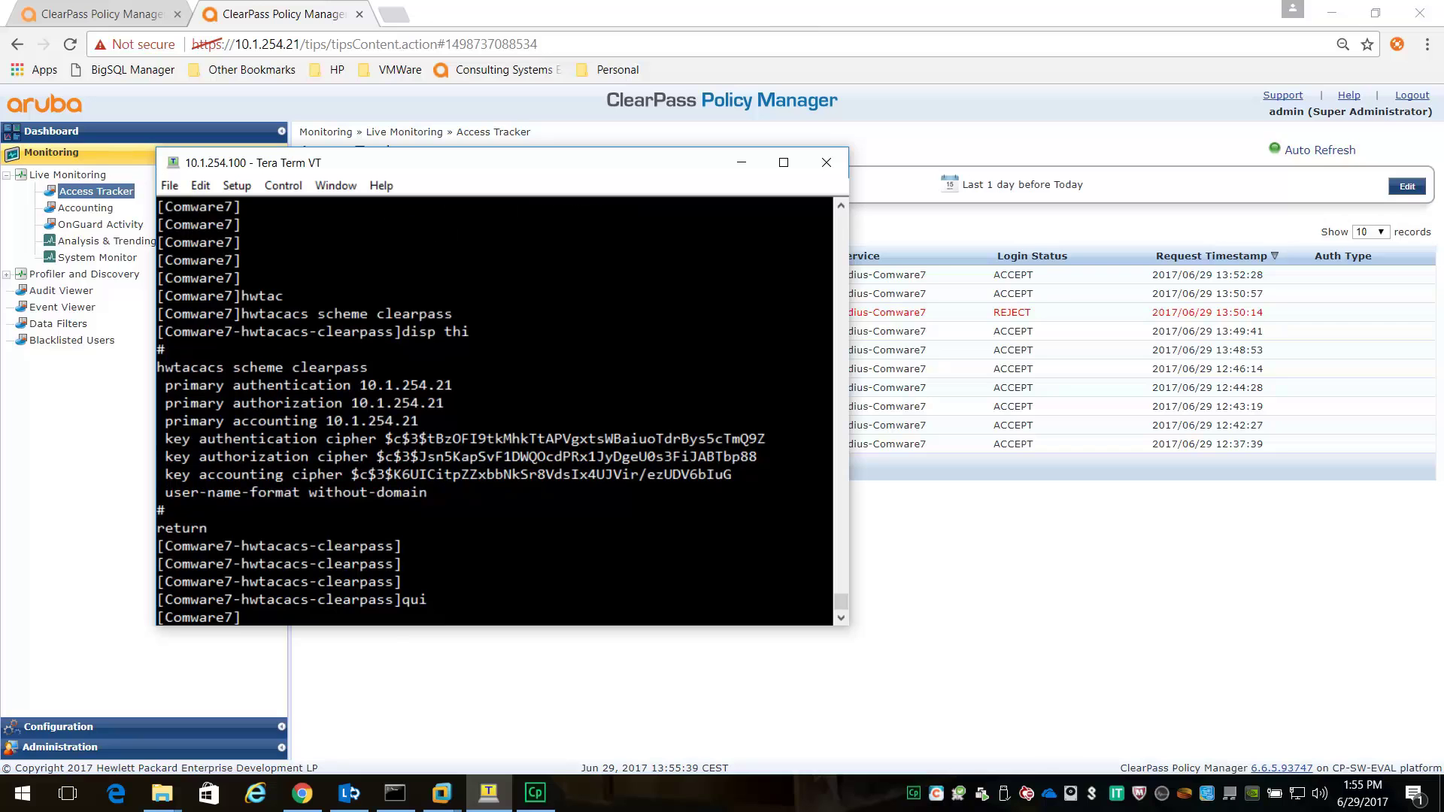
{"action": "type", "text": "domain hwtacacs"}
{"action": "key", "text": "Return"}
{"action": "type", "text": "disp thi"}
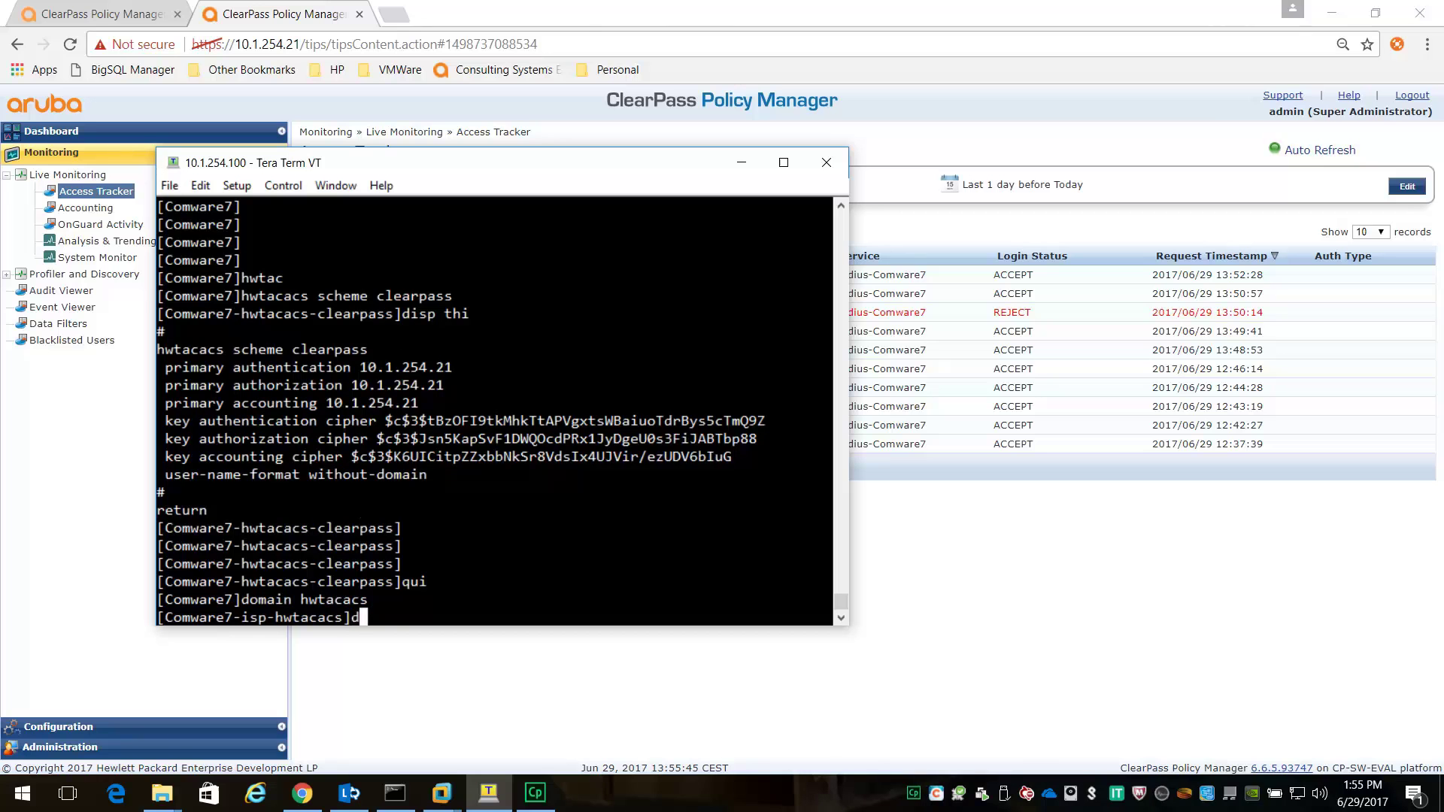
{"action": "key", "text": "Return"}
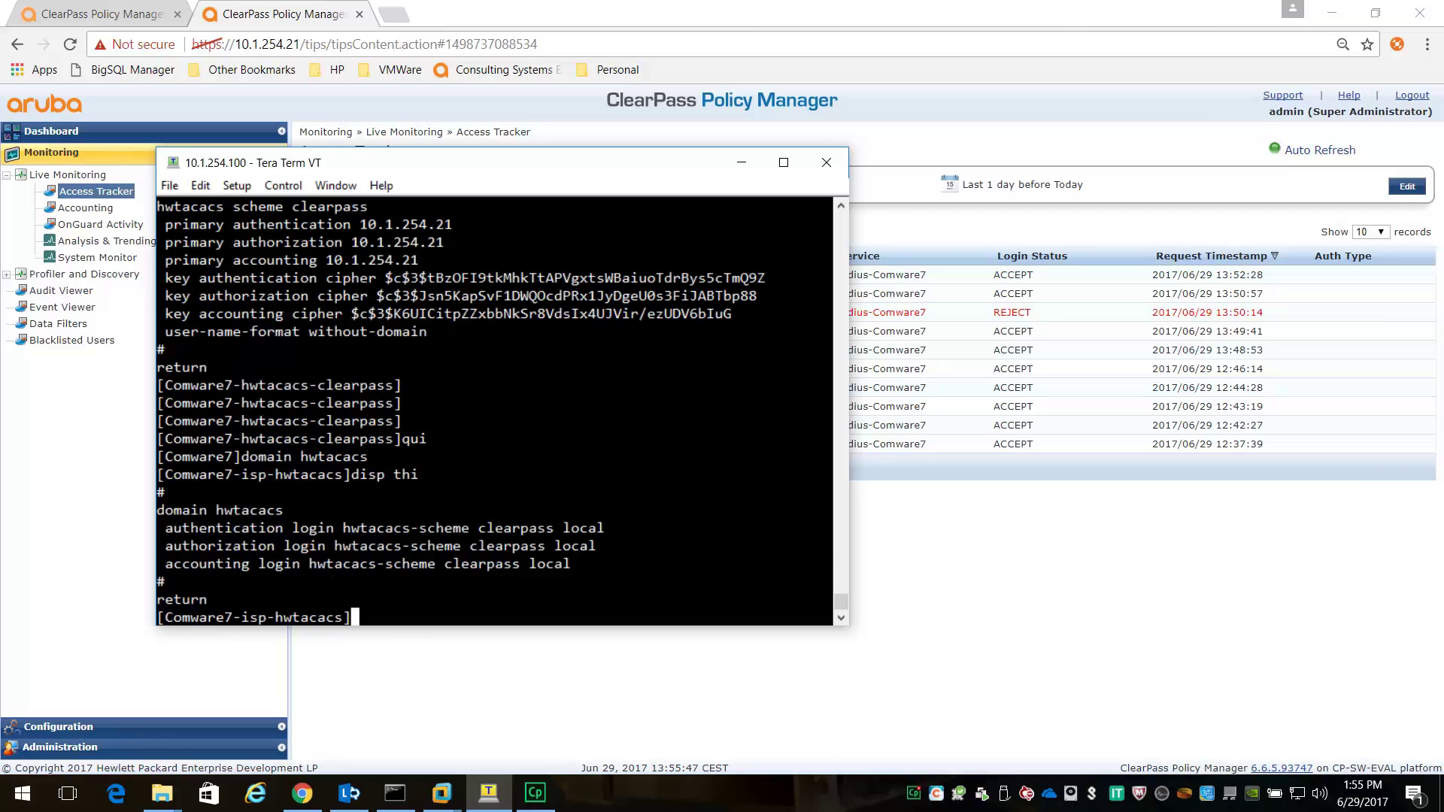
{"action": "left_click_drag", "start_coordinate": [580, 564], "coordinate": [158, 533]}
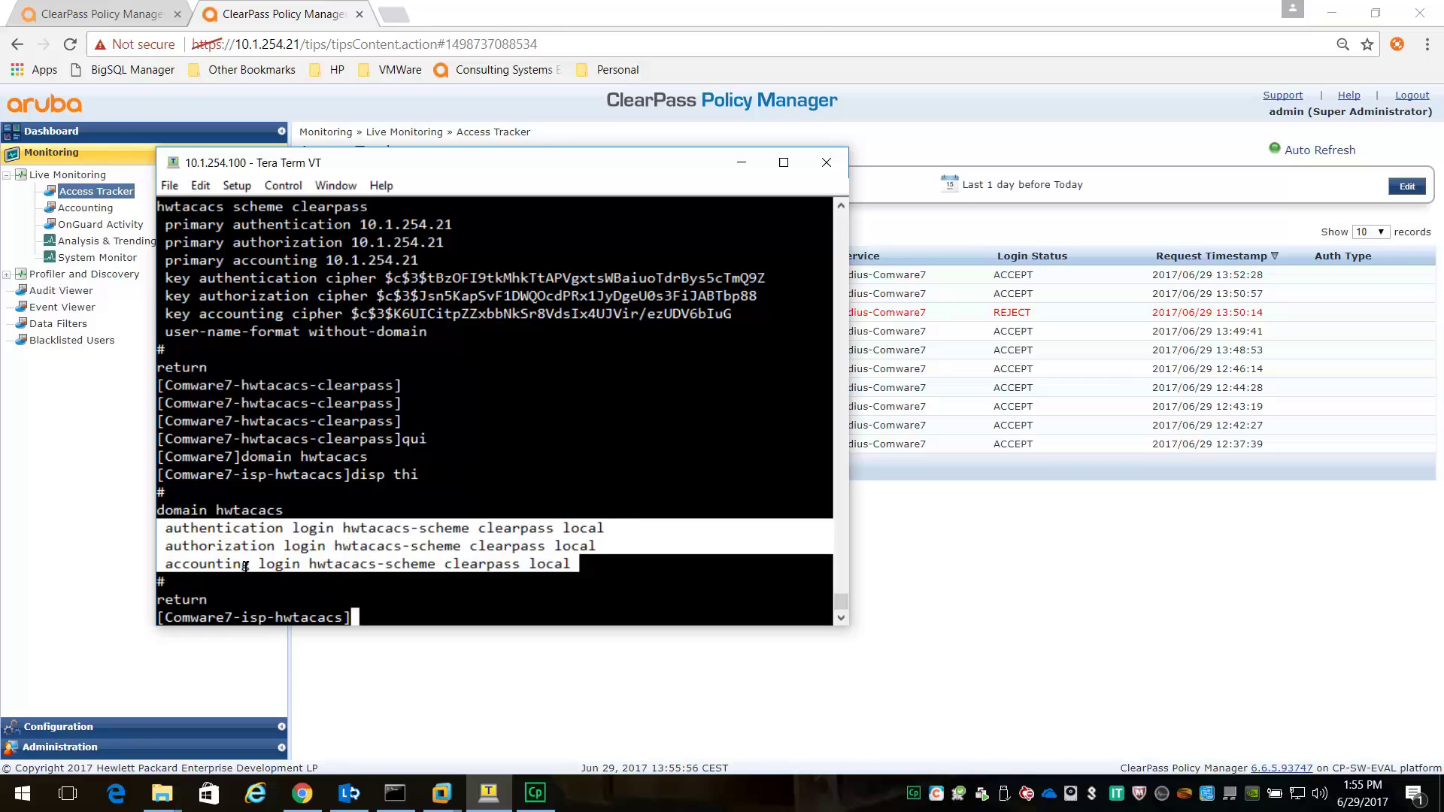
Step: Return to system view and enable hwtacacs as the switch's default domain
{"action": "type", "text": "qui"}
{"action": "key", "text": "Return"}
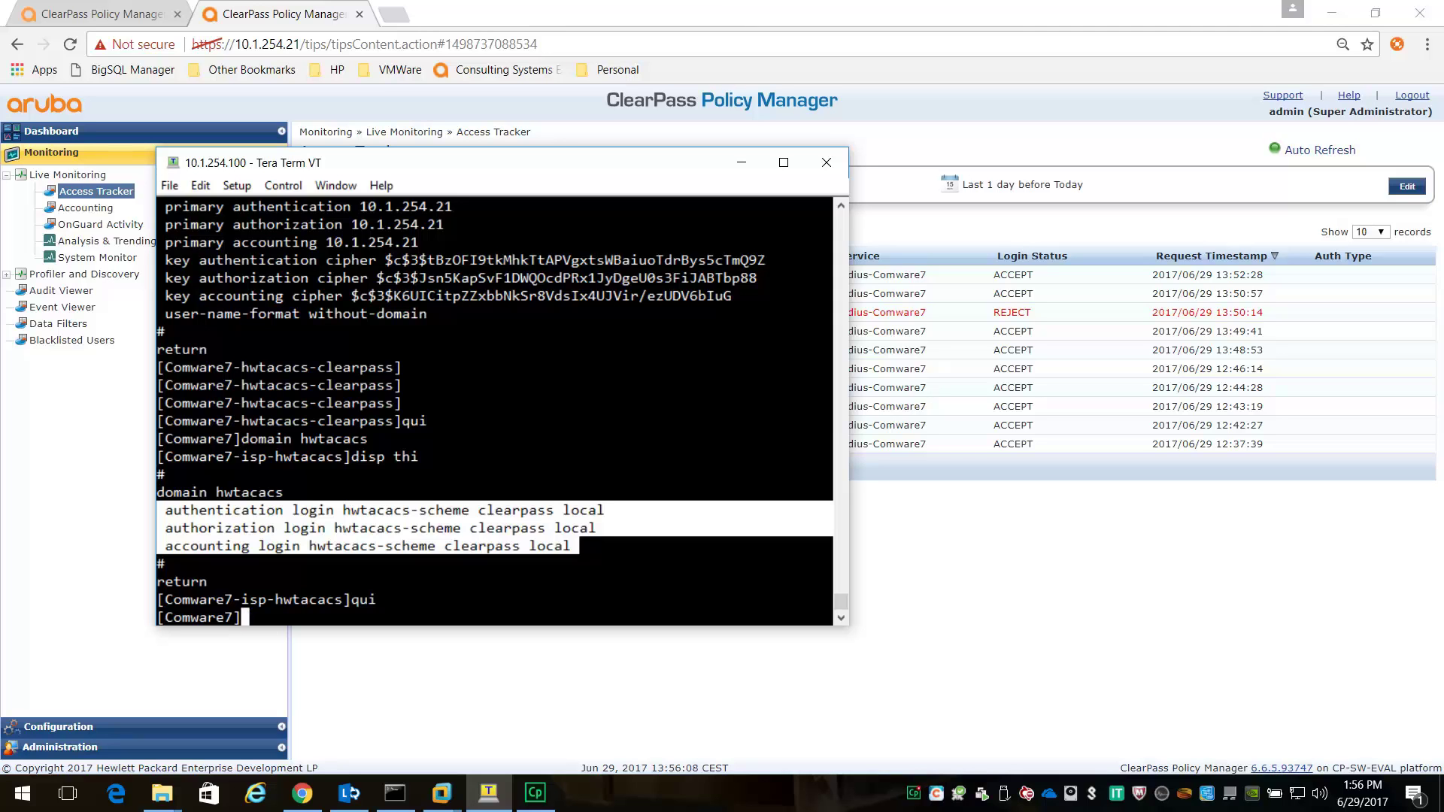
{"action": "type", "text": "domain def"}
{"action": "key", "text": "Tab"}
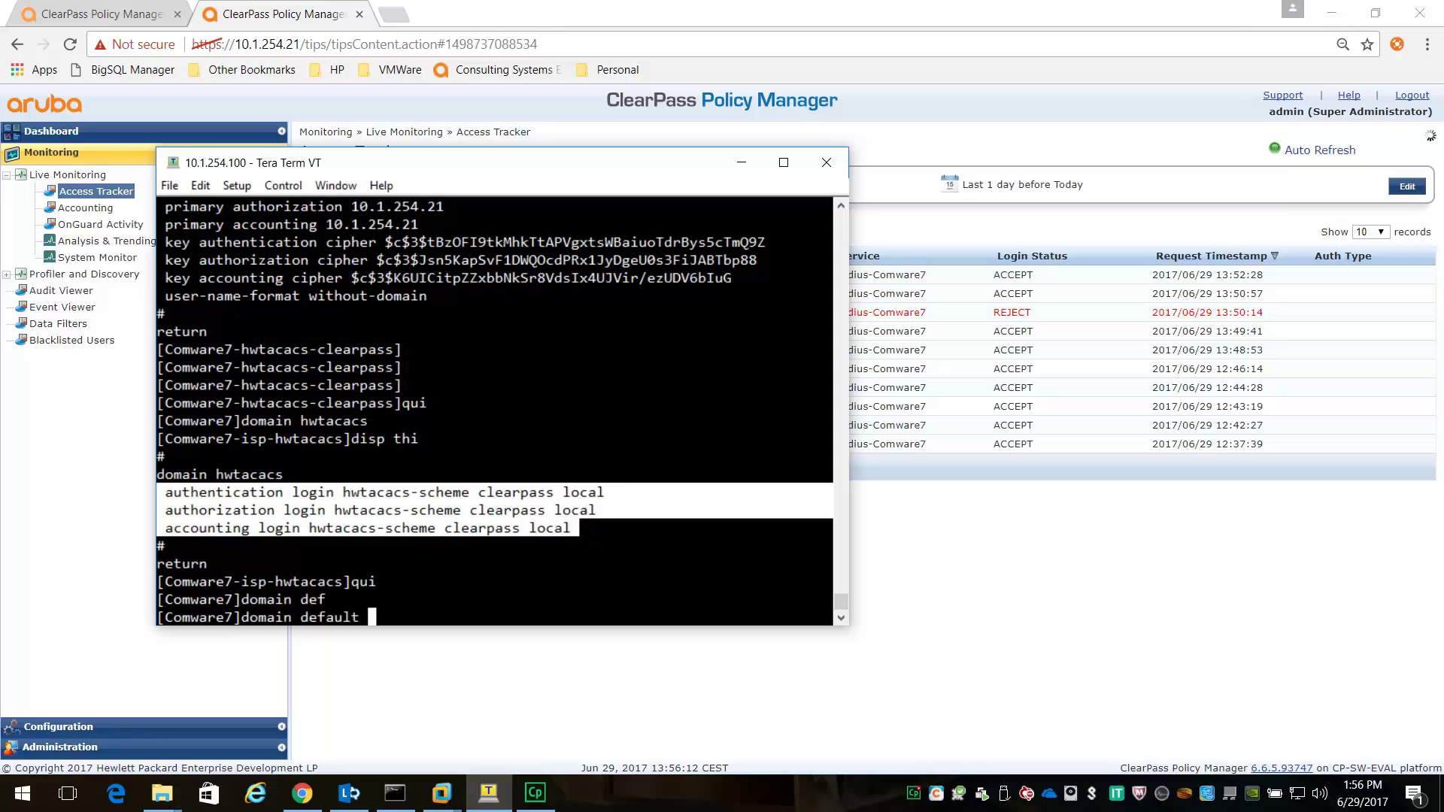
{"action": "type", "text": "enable hwtacacs"}
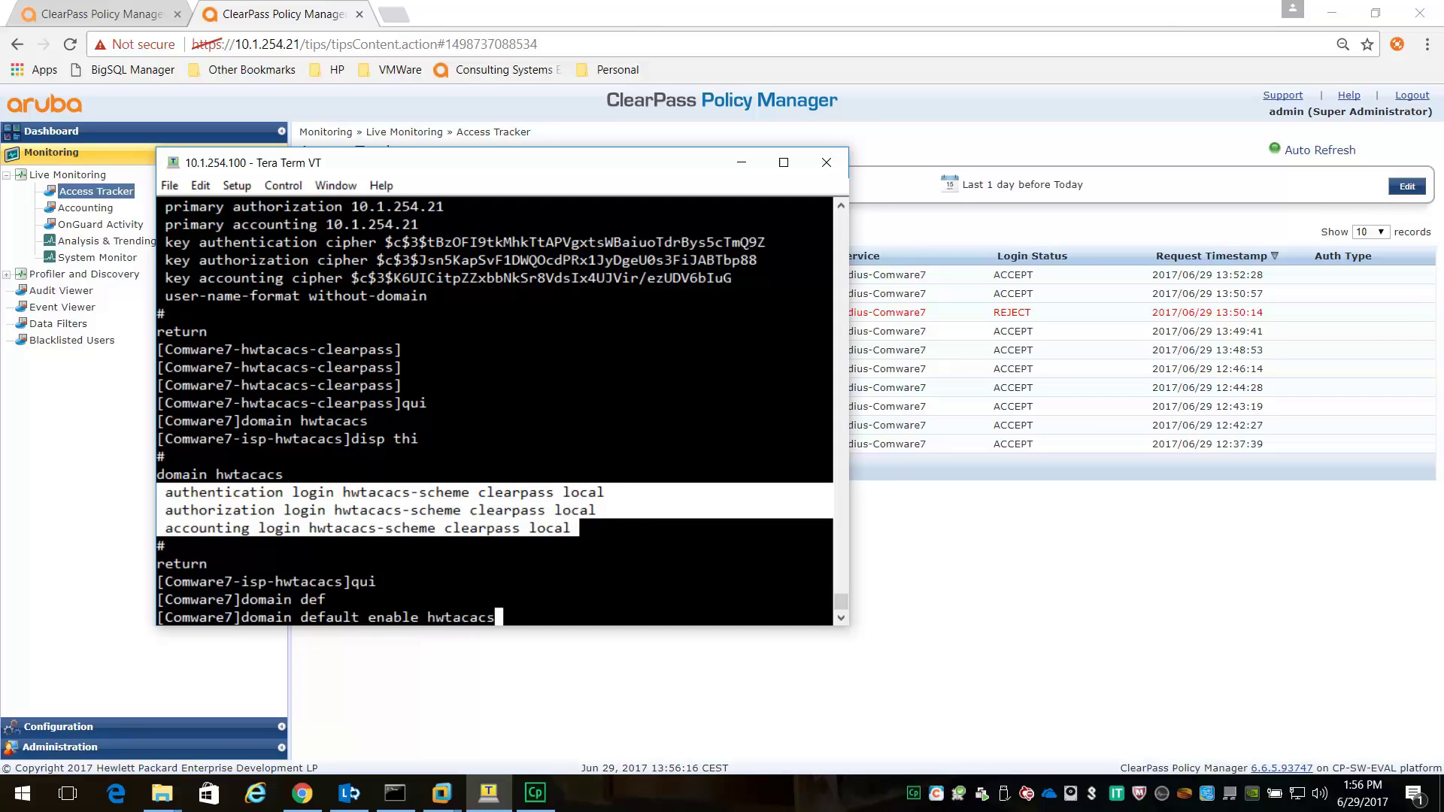
{"action": "key", "text": "Return"}
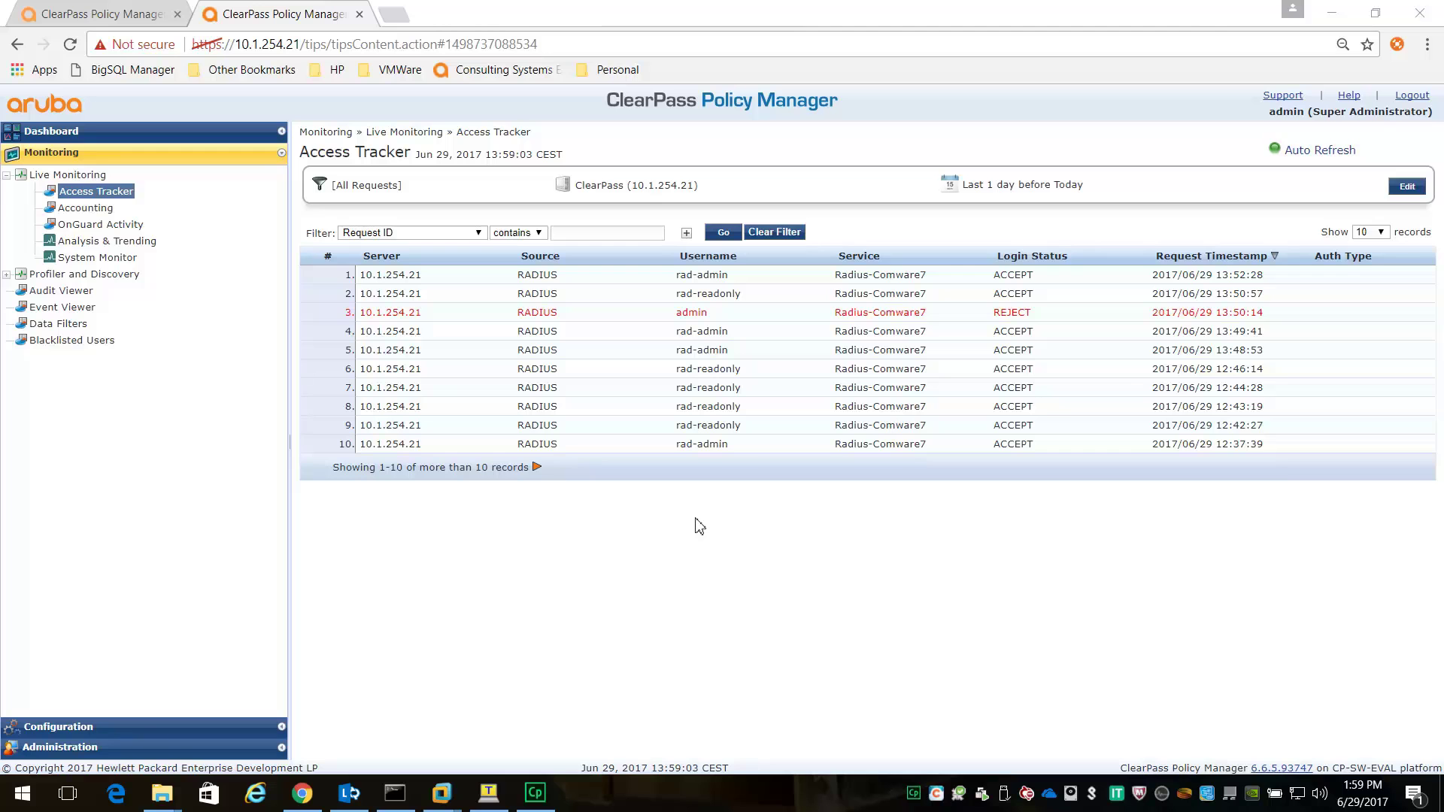
Step: Switch to ClearPass Policy Manager, look at the role mappings and filter the roles by names containing "tacacs"
{"action": "left_click", "coordinate": [59, 728]}
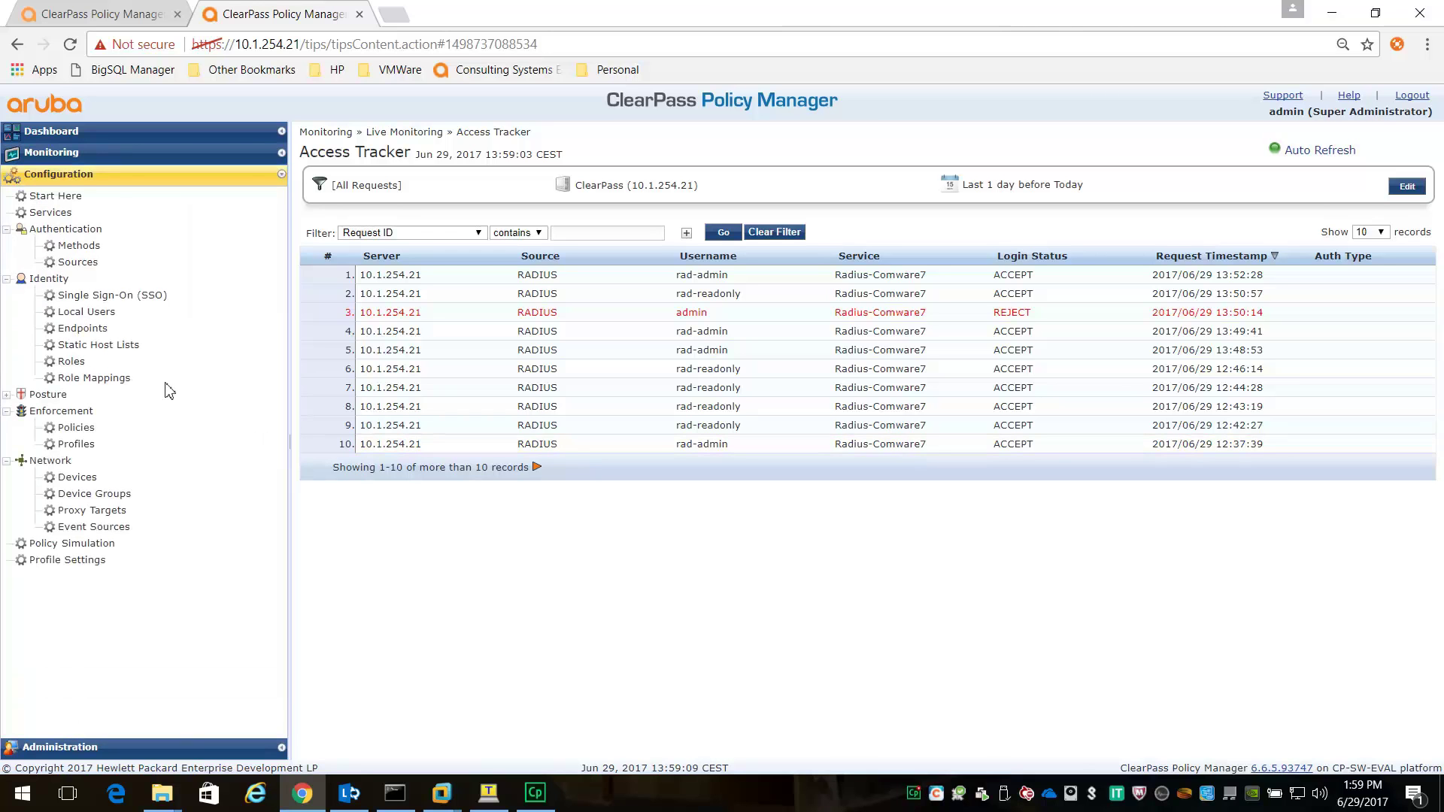
{"action": "left_click", "coordinate": [72, 380]}
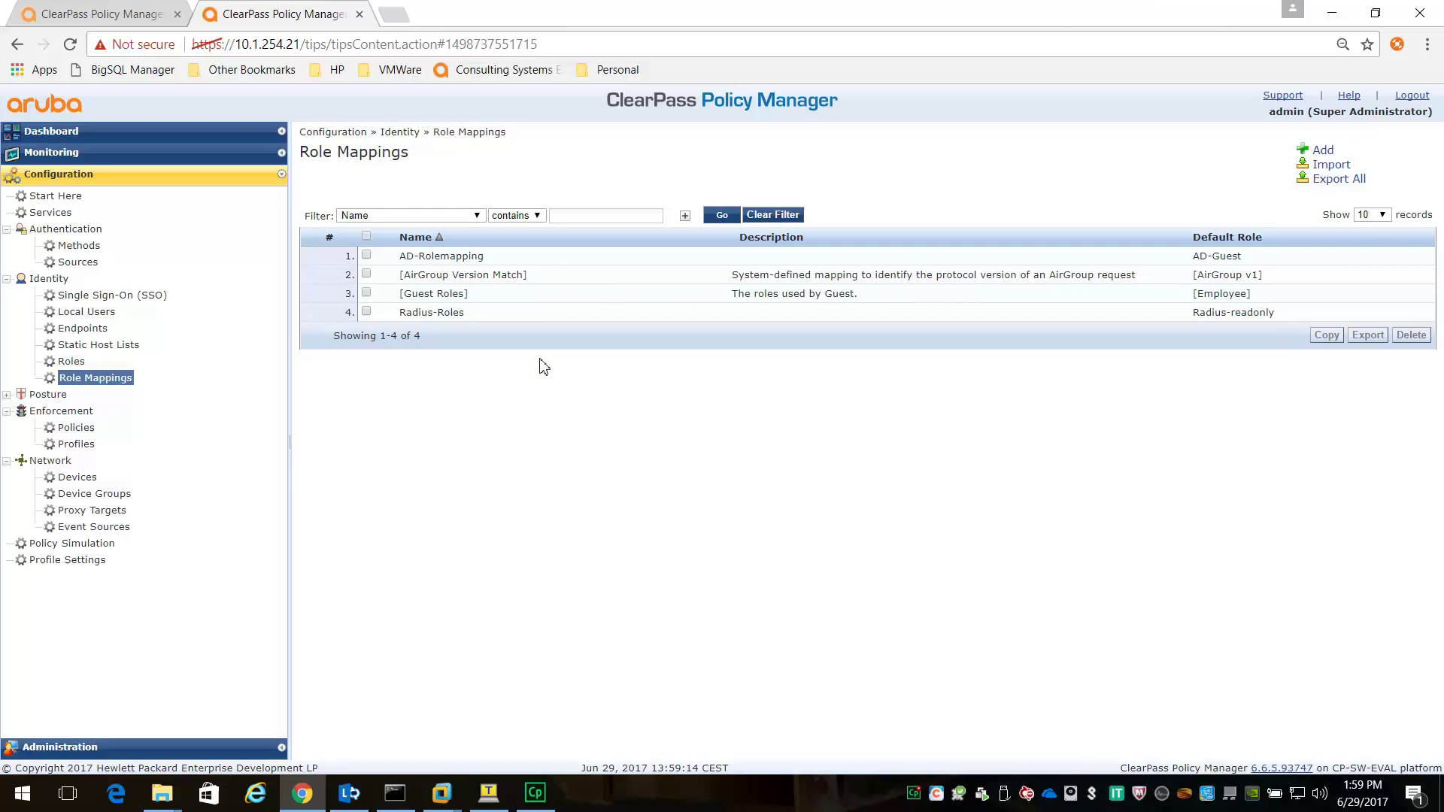
{"action": "left_click", "coordinate": [69, 363]}
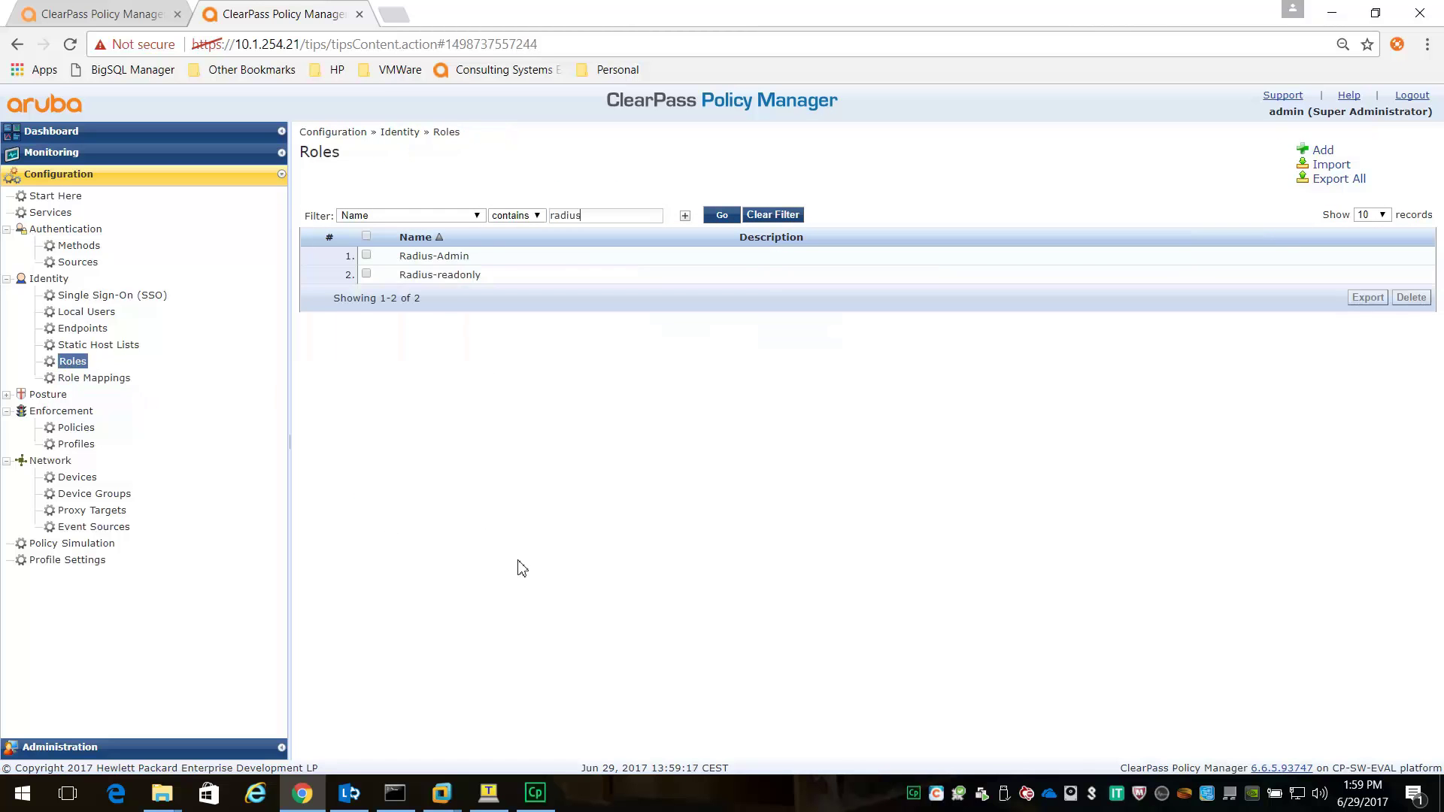
{"action": "double_click", "coordinate": [602, 216]}
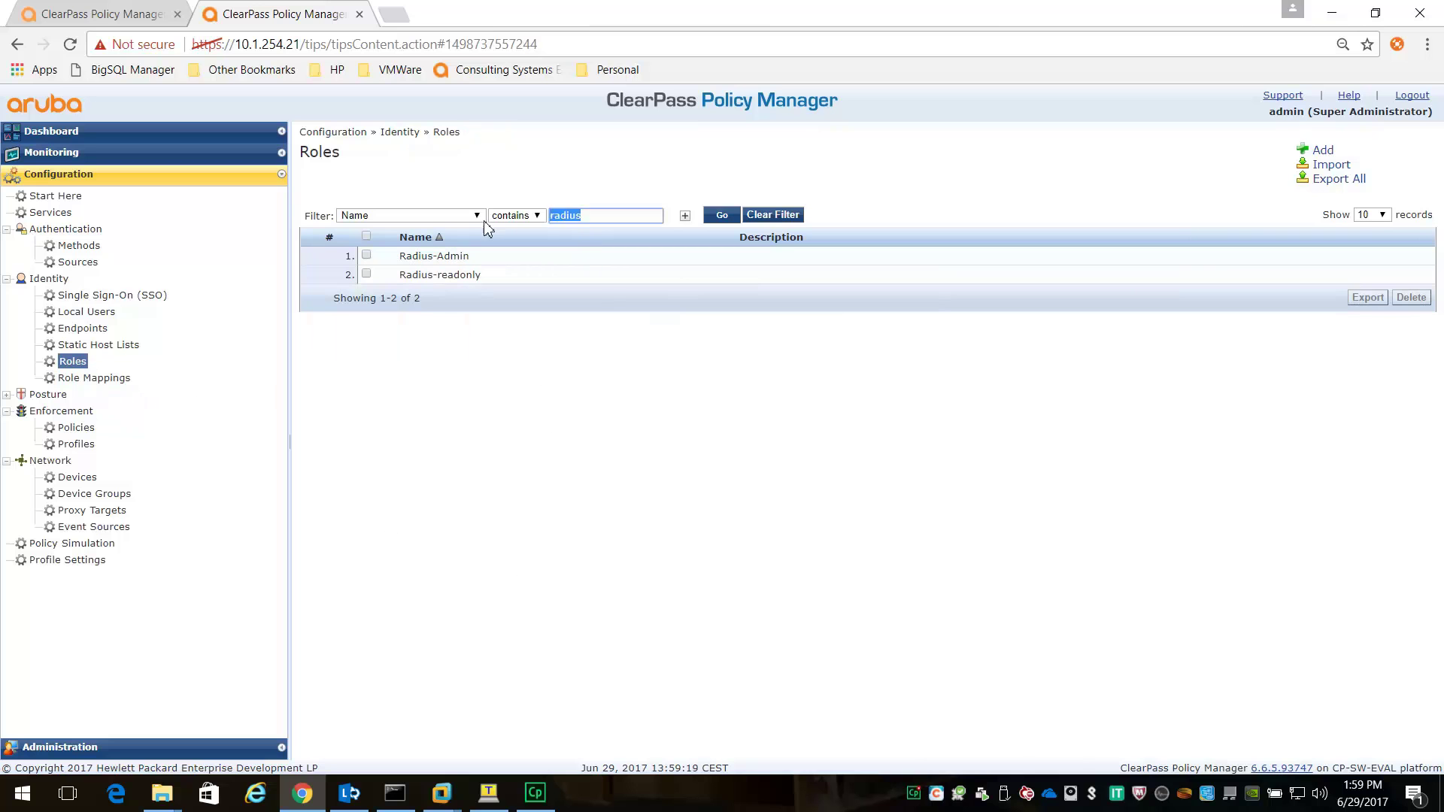
{"action": "key", "text": "BackSpace"}
{"action": "key", "text": "Return"}
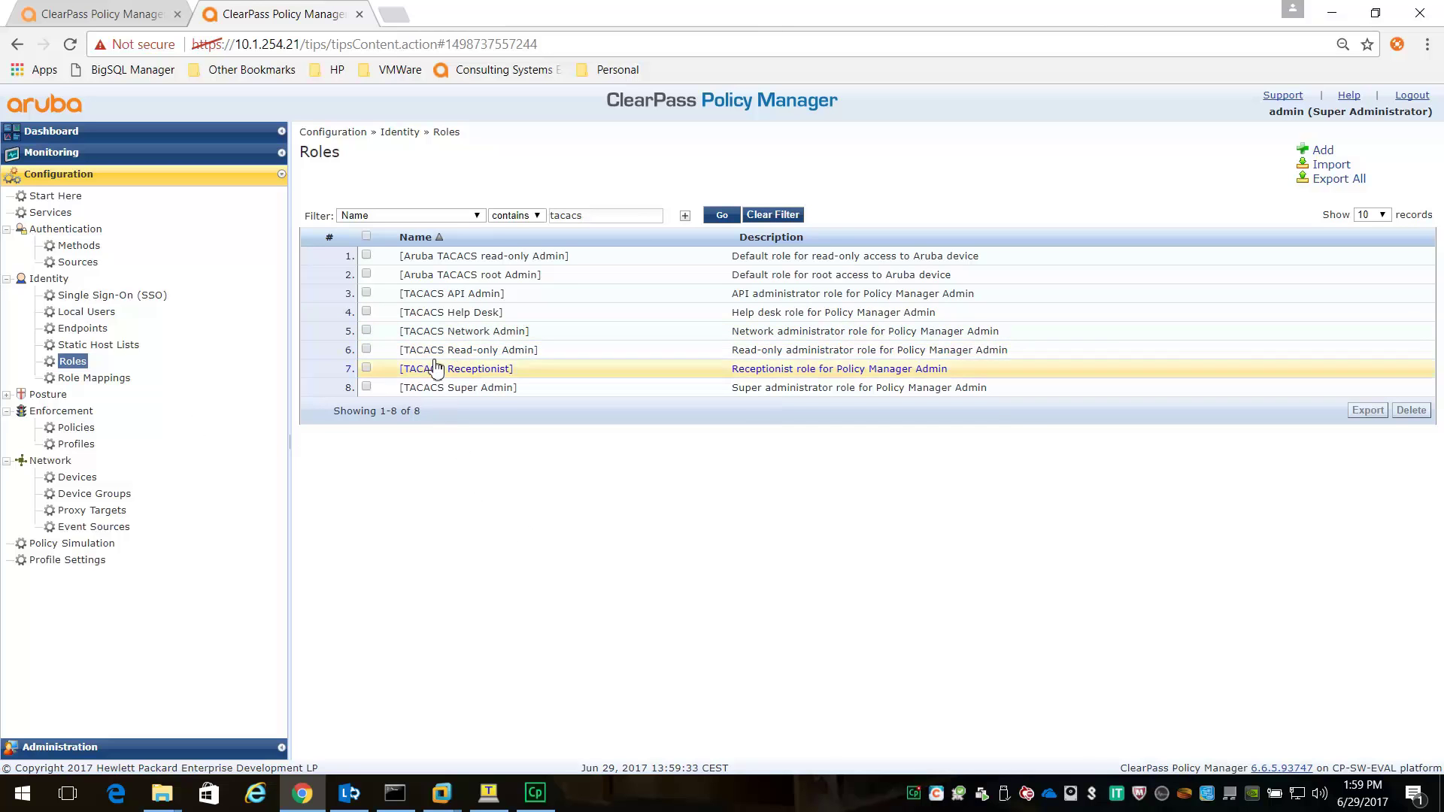
Step: Review the assigned roles of the local users tac-admin and tac-readonly, closing each without saving
{"action": "left_click", "coordinate": [85, 314]}
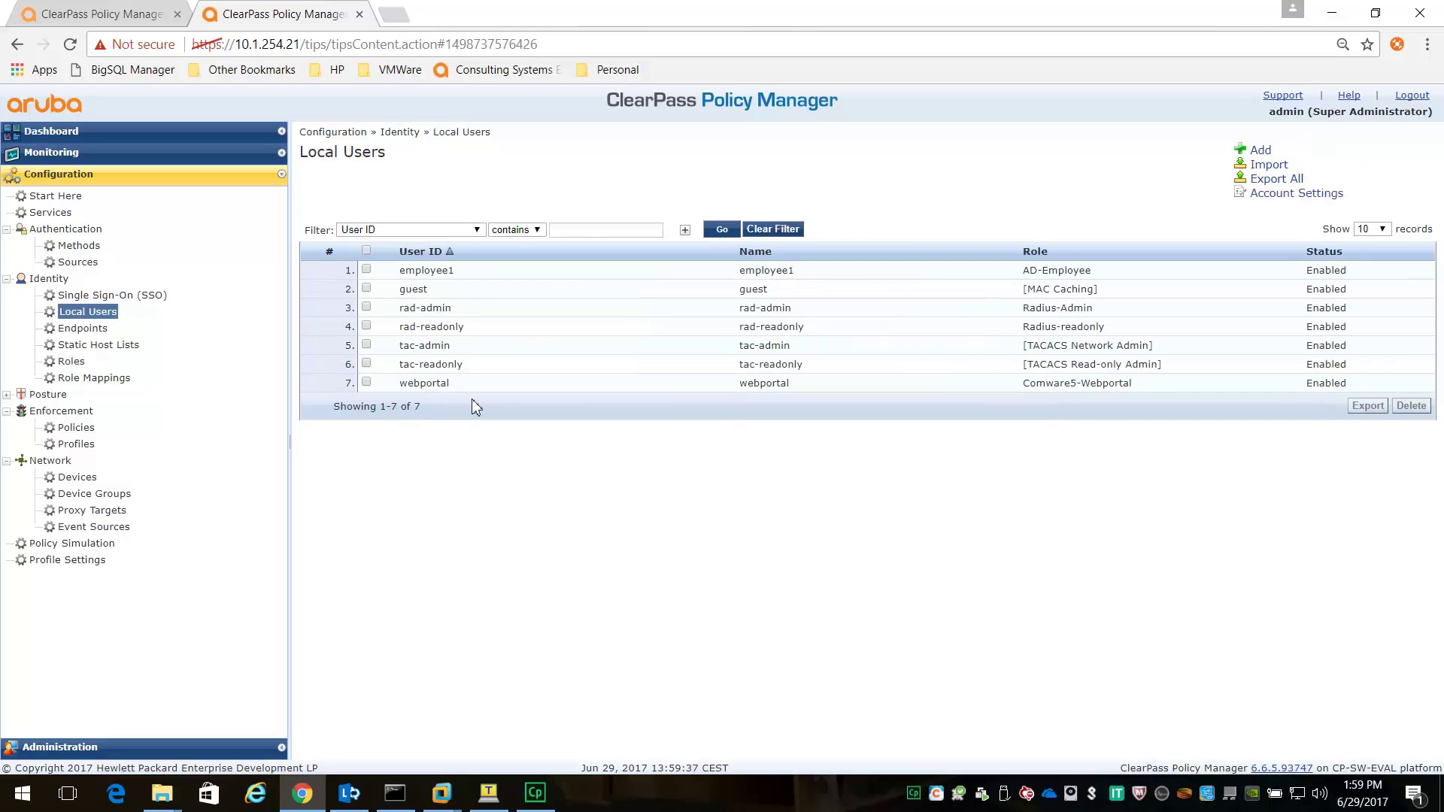
{"action": "left_click", "coordinate": [425, 346]}
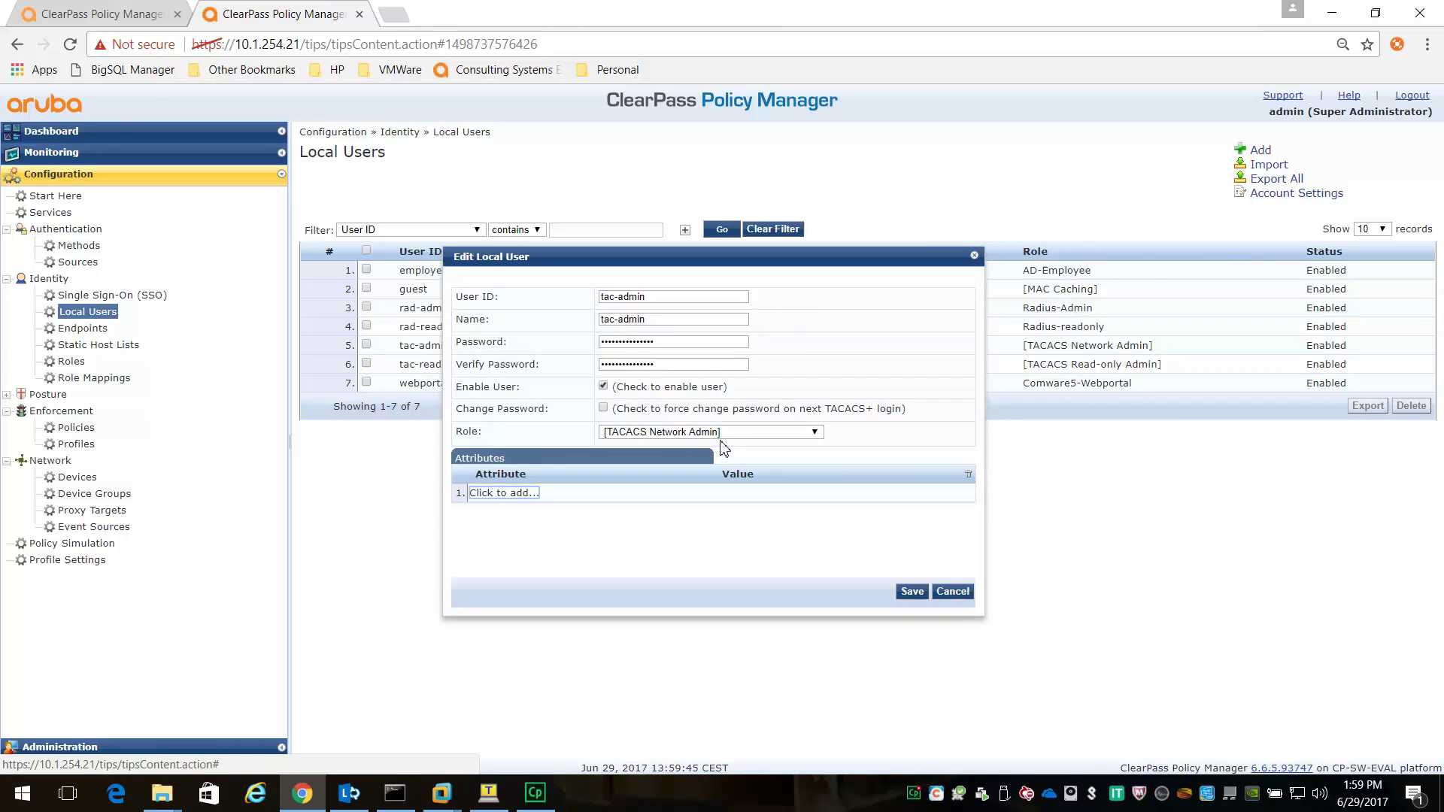
{"action": "left_click", "coordinate": [952, 591]}
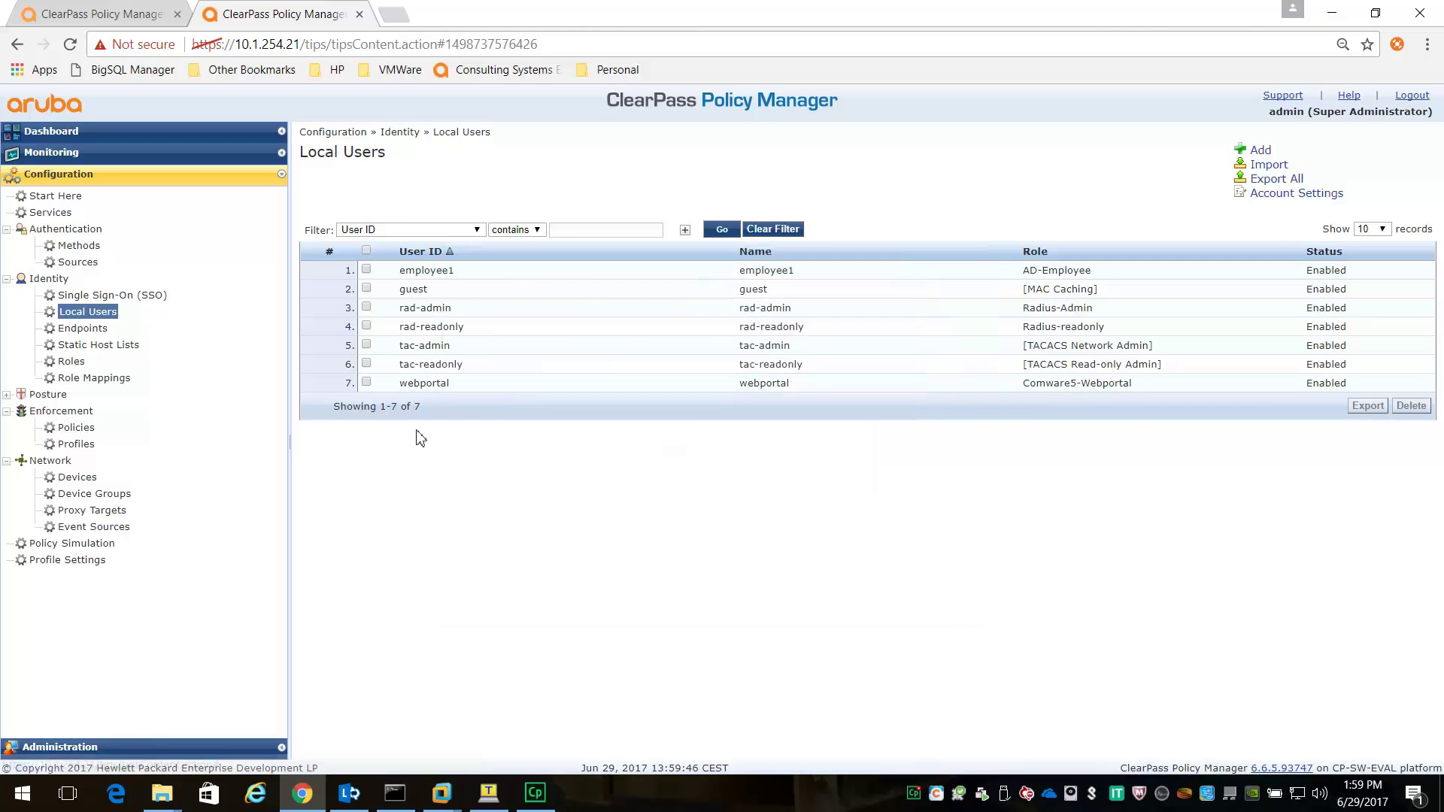
{"action": "left_click", "coordinate": [425, 366]}
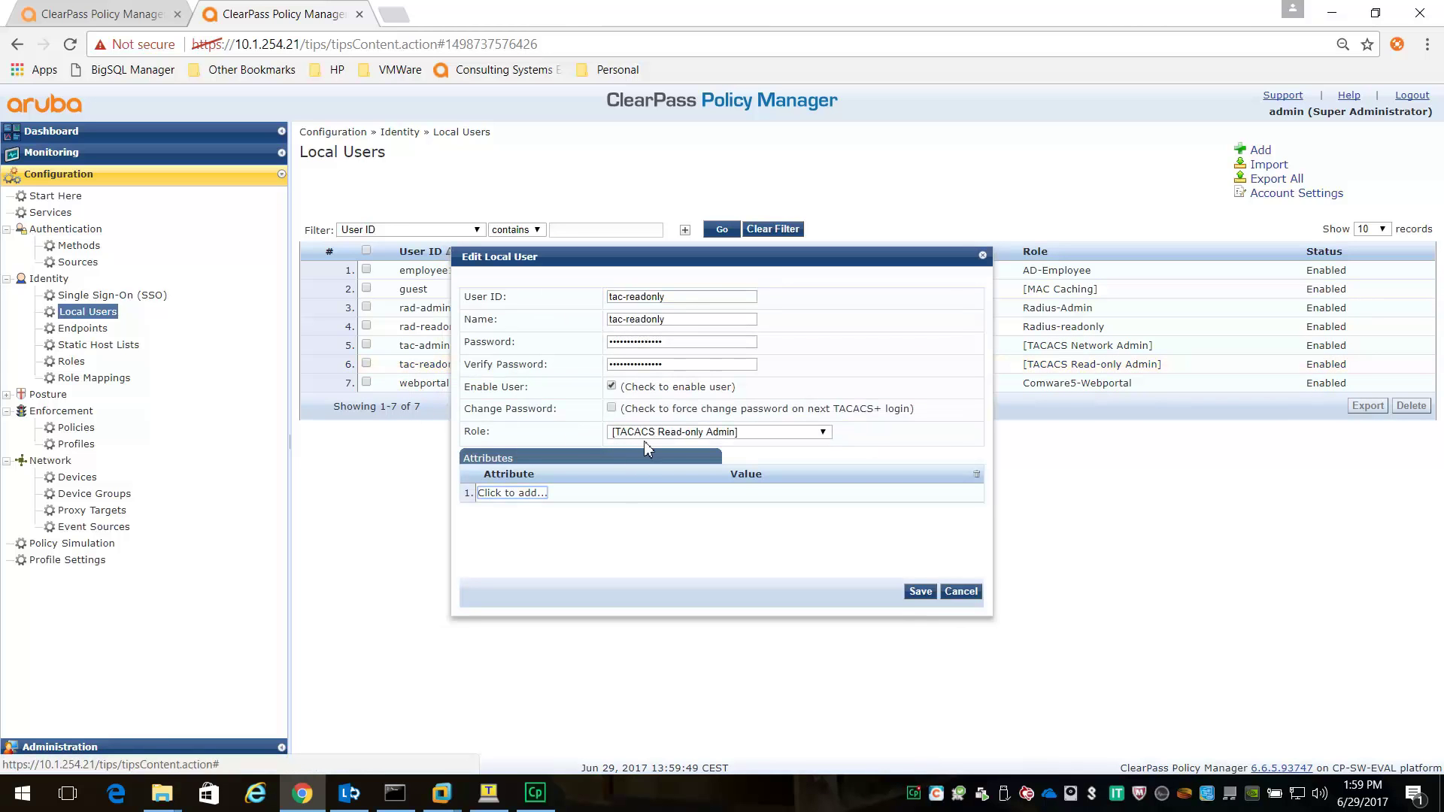
{"action": "left_click", "coordinate": [960, 592]}
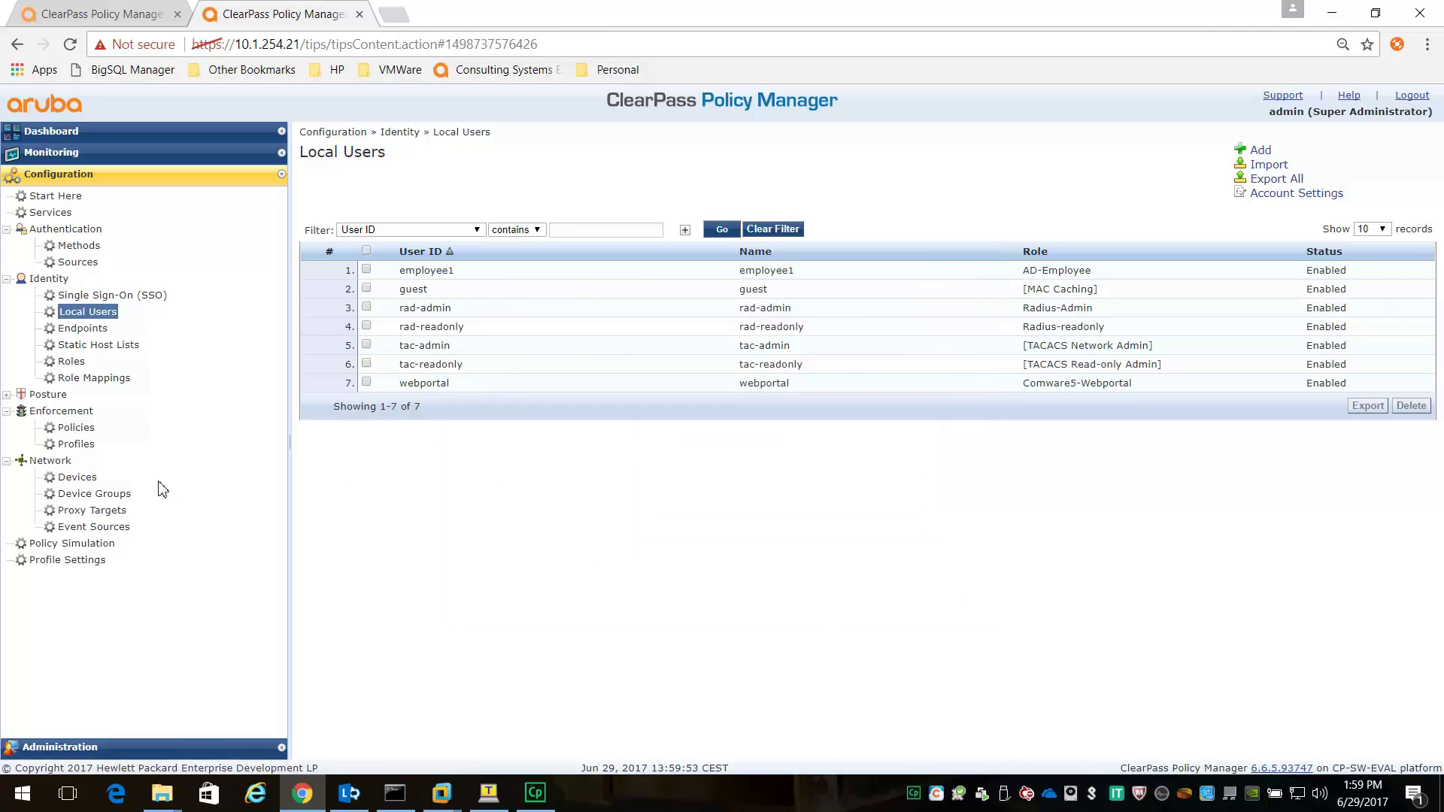
Step: Filter the enforcement profiles by "tacacs" and review the summary, profile, service and command settings of Tacacs-Comware7-Readonly
{"action": "left_click", "coordinate": [75, 445]}
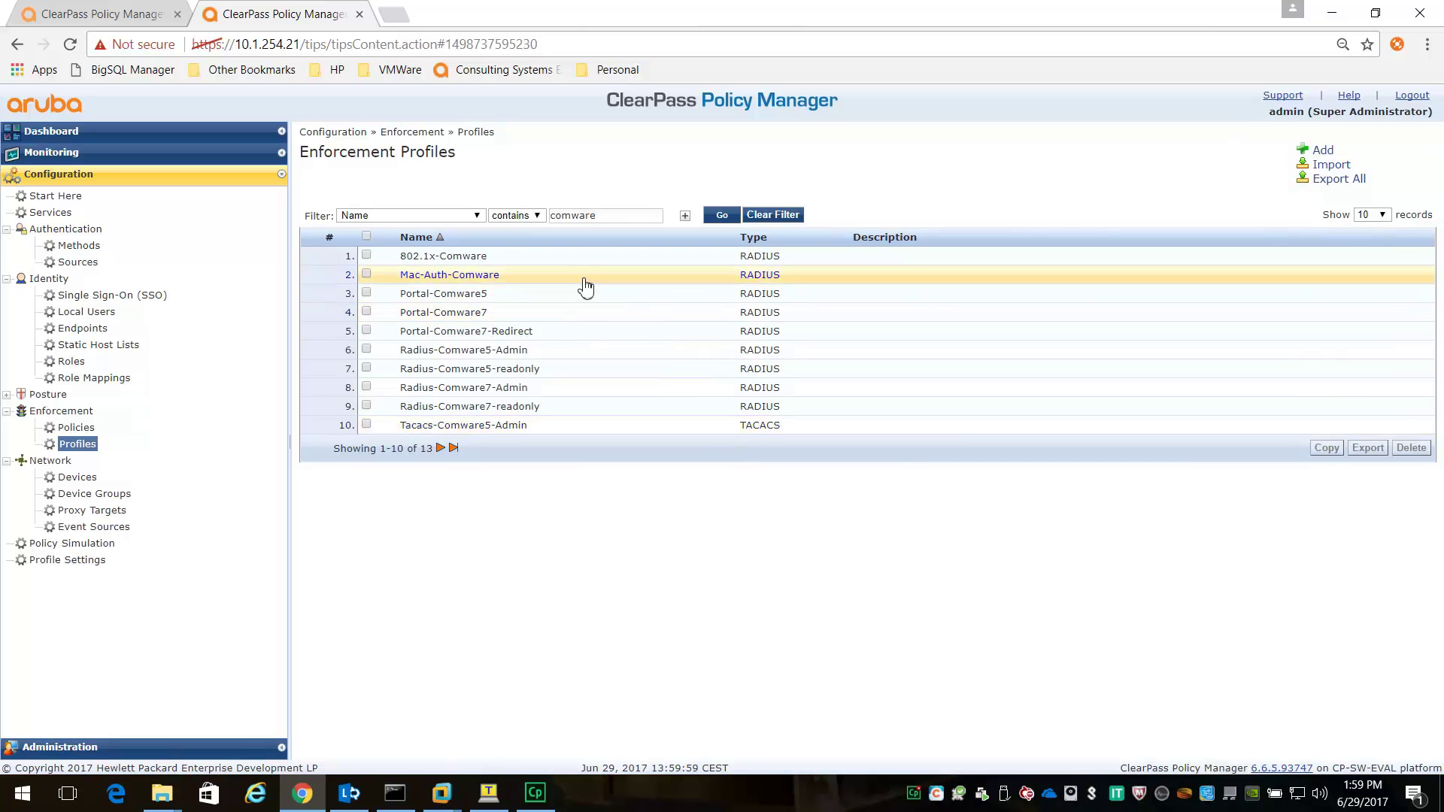
{"action": "left_click_drag", "start_coordinate": [603, 218], "coordinate": [524, 228]}
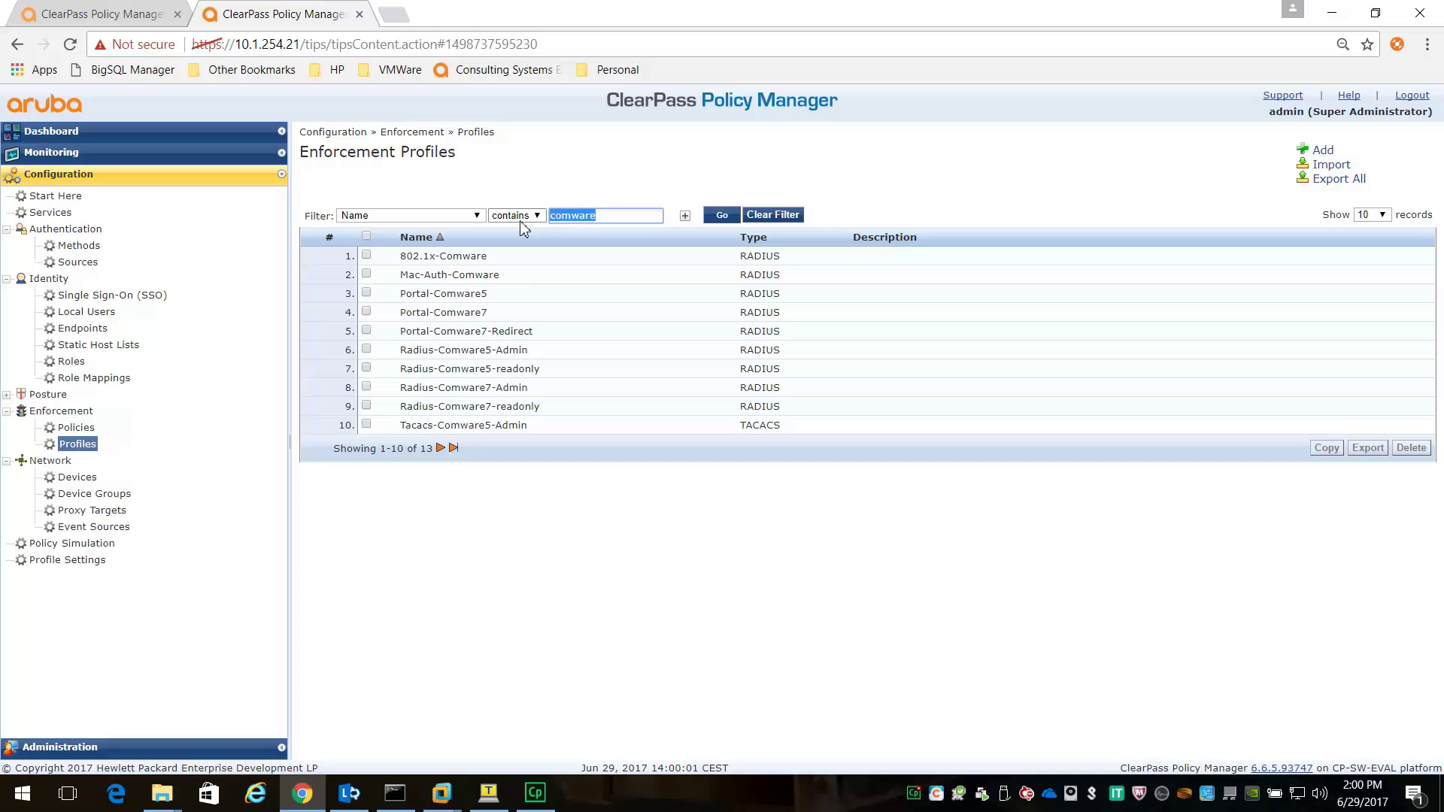
{"action": "type", "text": "tacacs"}
{"action": "key", "text": "Return"}
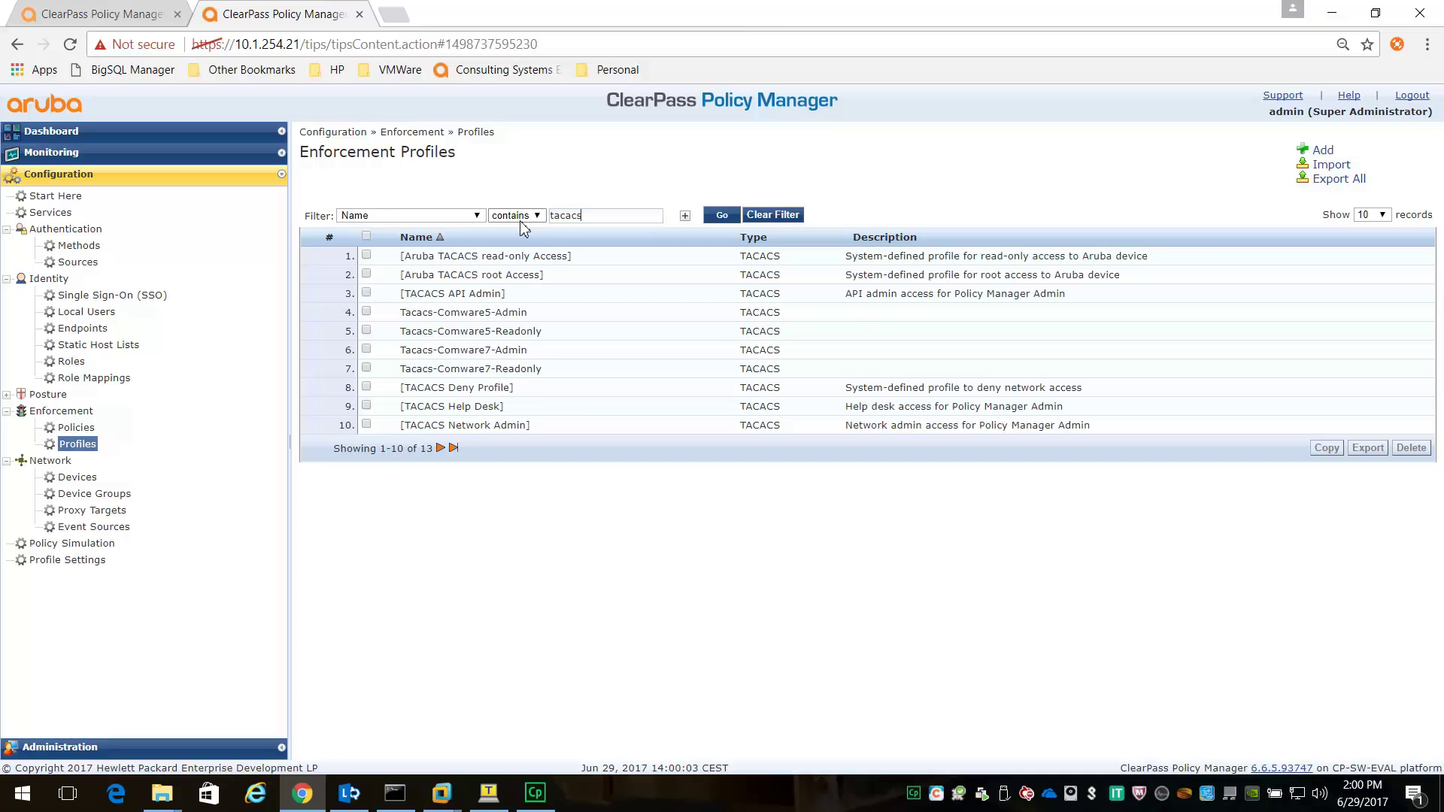
{"action": "left_click", "coordinate": [473, 371]}
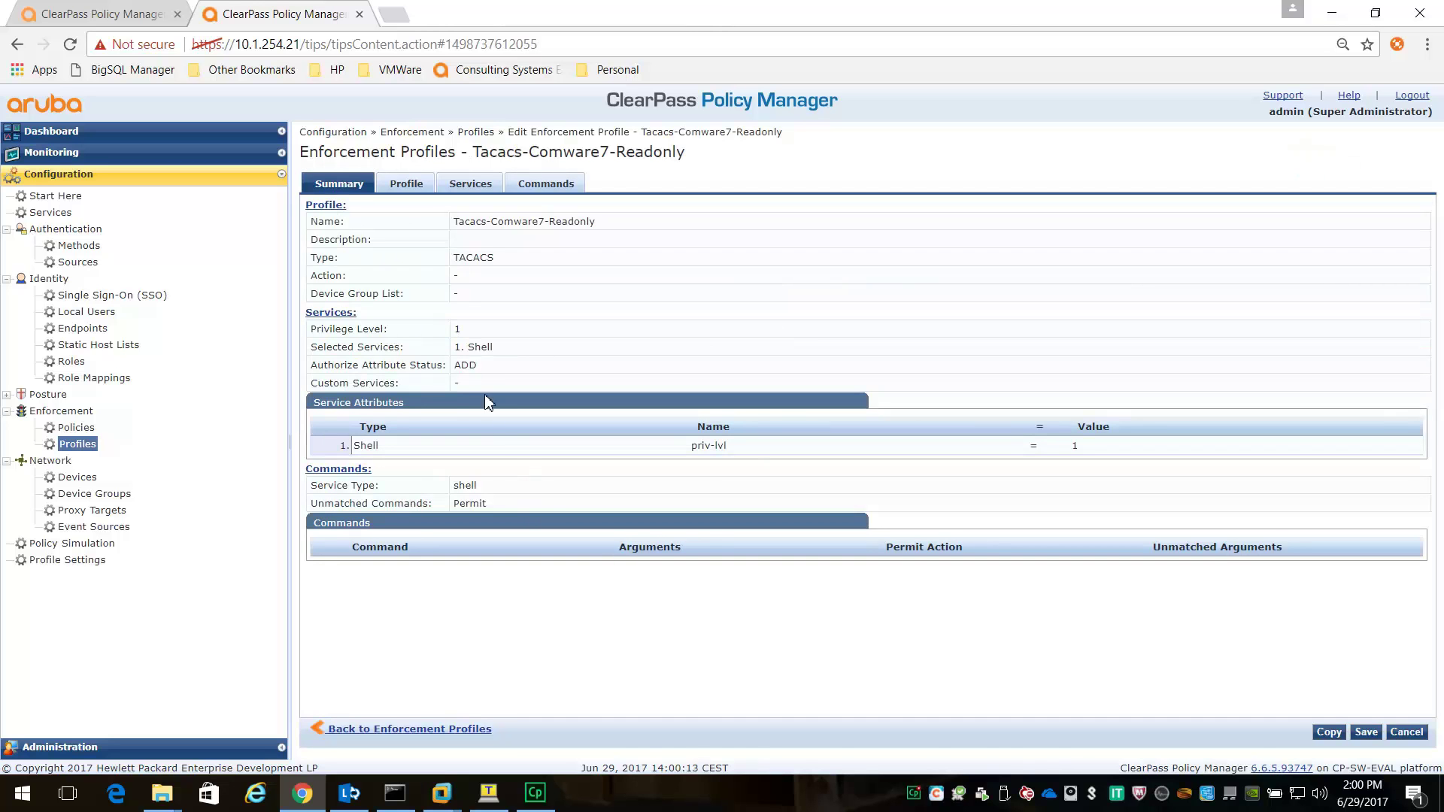
{"action": "left_click", "coordinate": [401, 197]}
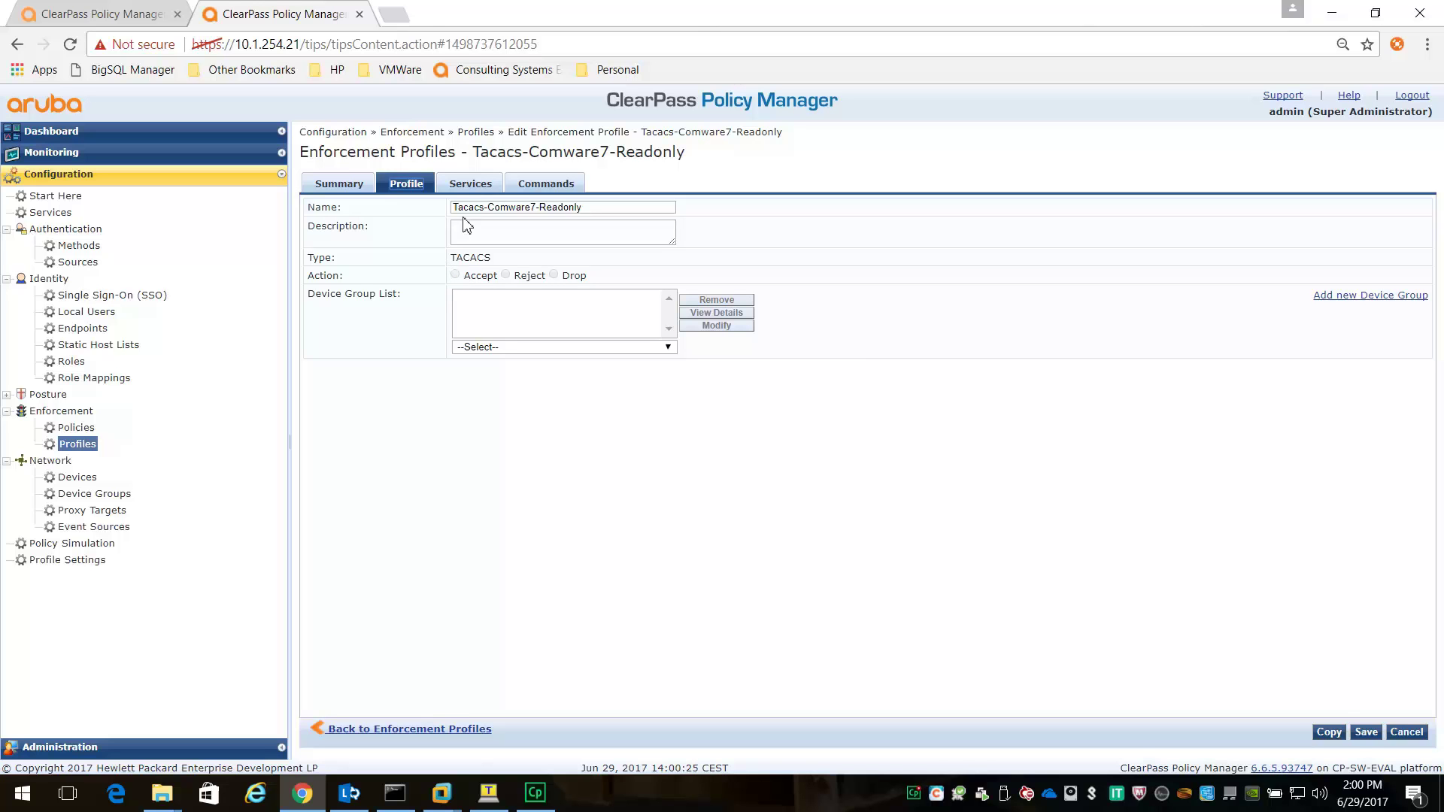
{"action": "left_click", "coordinate": [466, 194]}
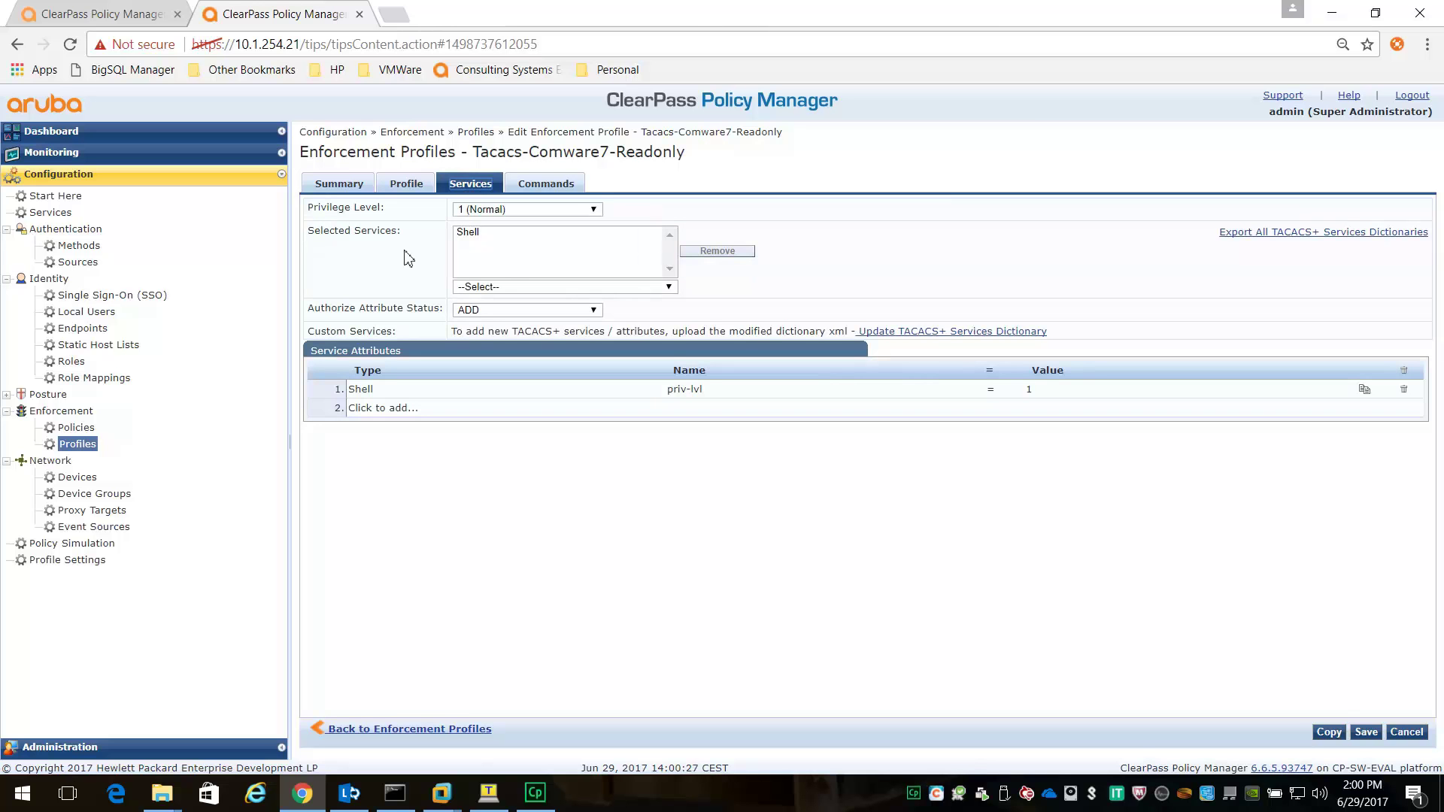
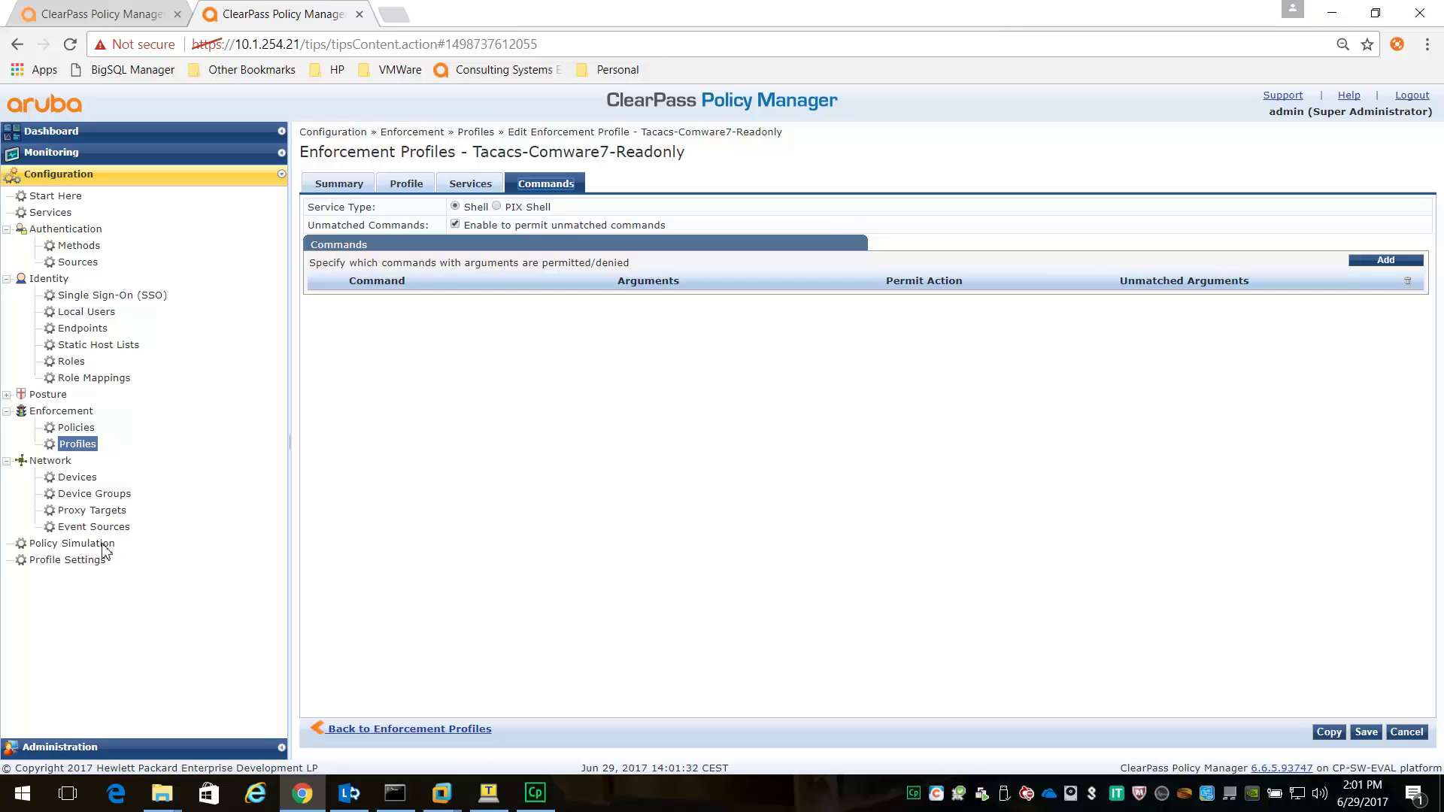
Step: Examine the summary and service attributes of the Tacacs-Comware7-Admin enforcement profile
{"action": "left_click", "coordinate": [76, 445]}
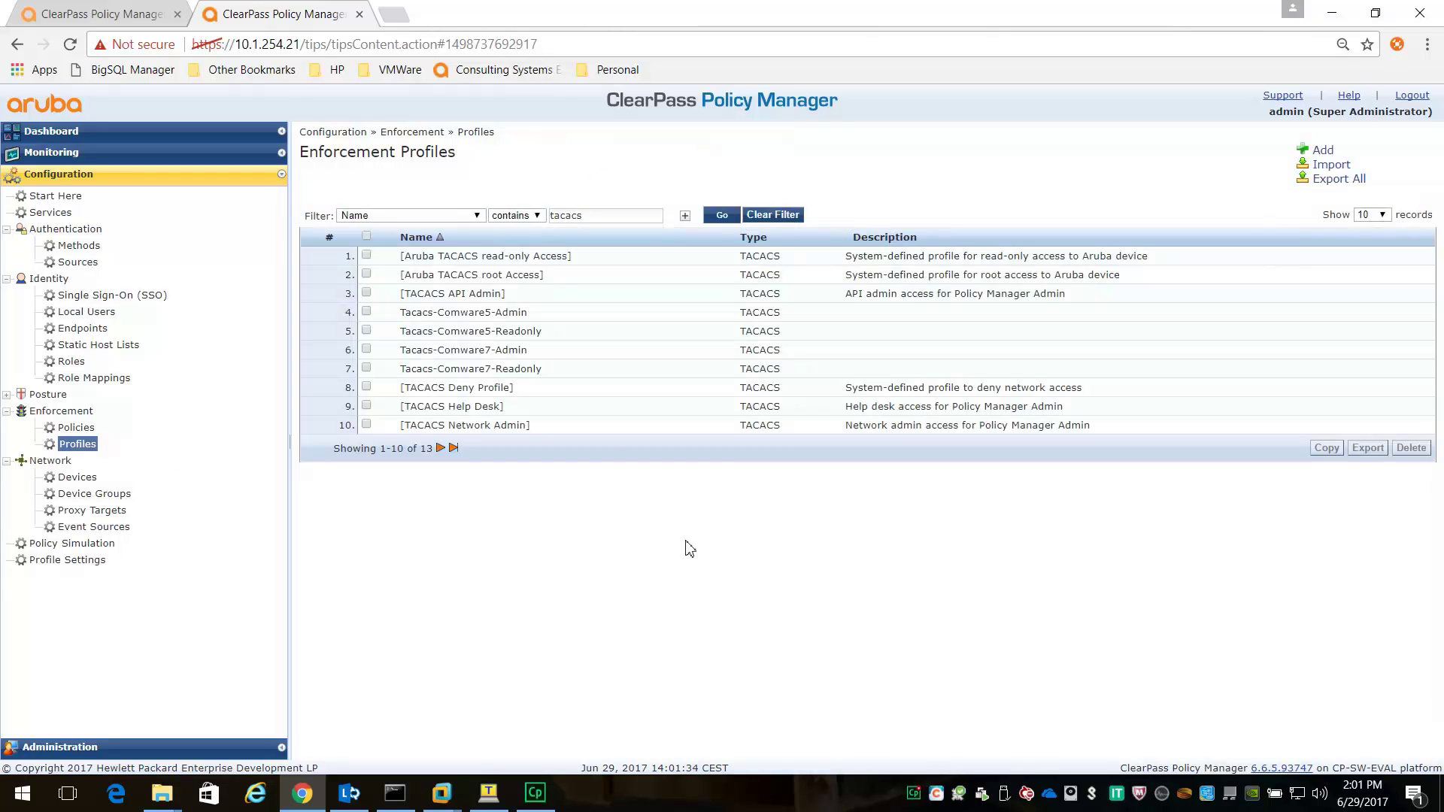
{"action": "left_click", "coordinate": [506, 351]}
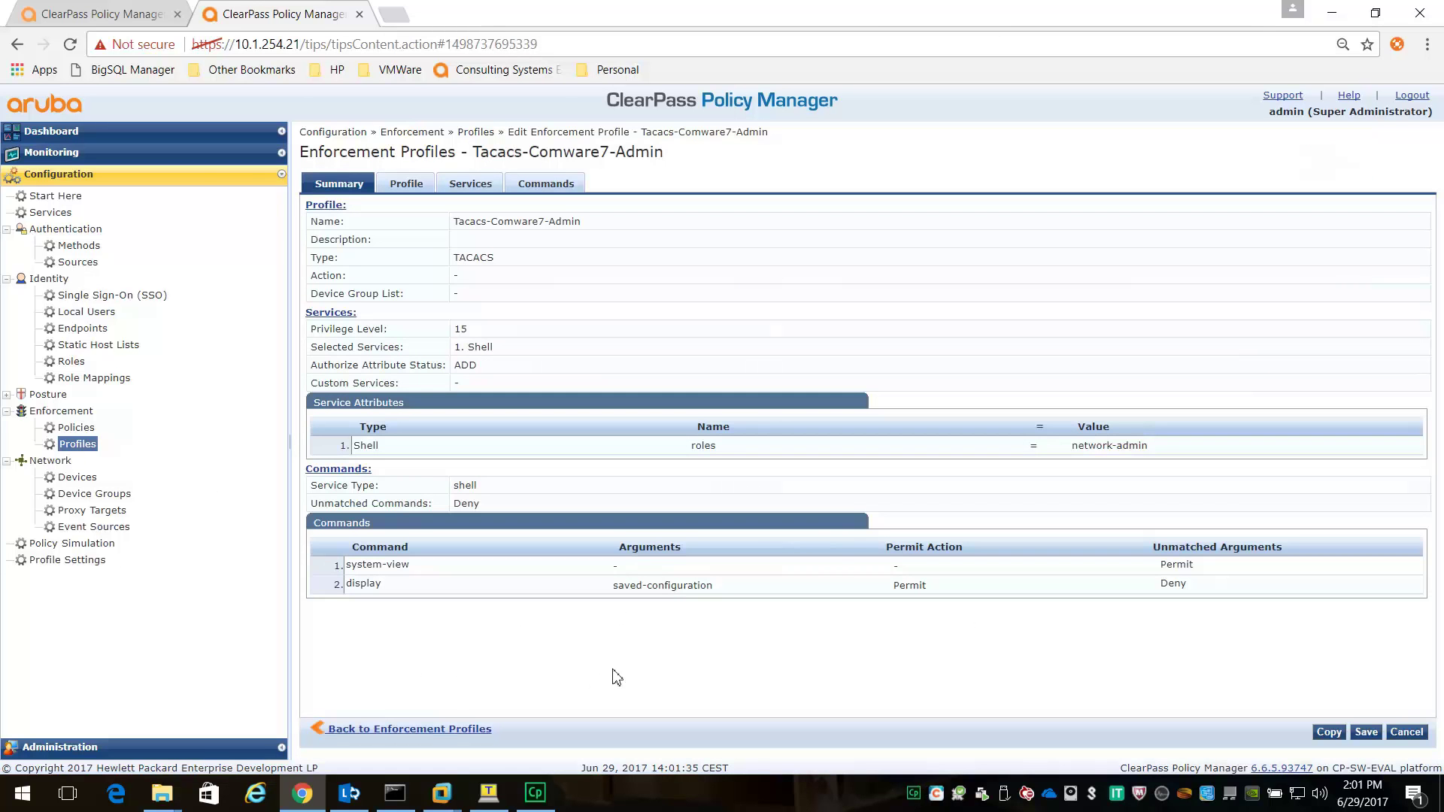
{"action": "left_click", "coordinate": [475, 194]}
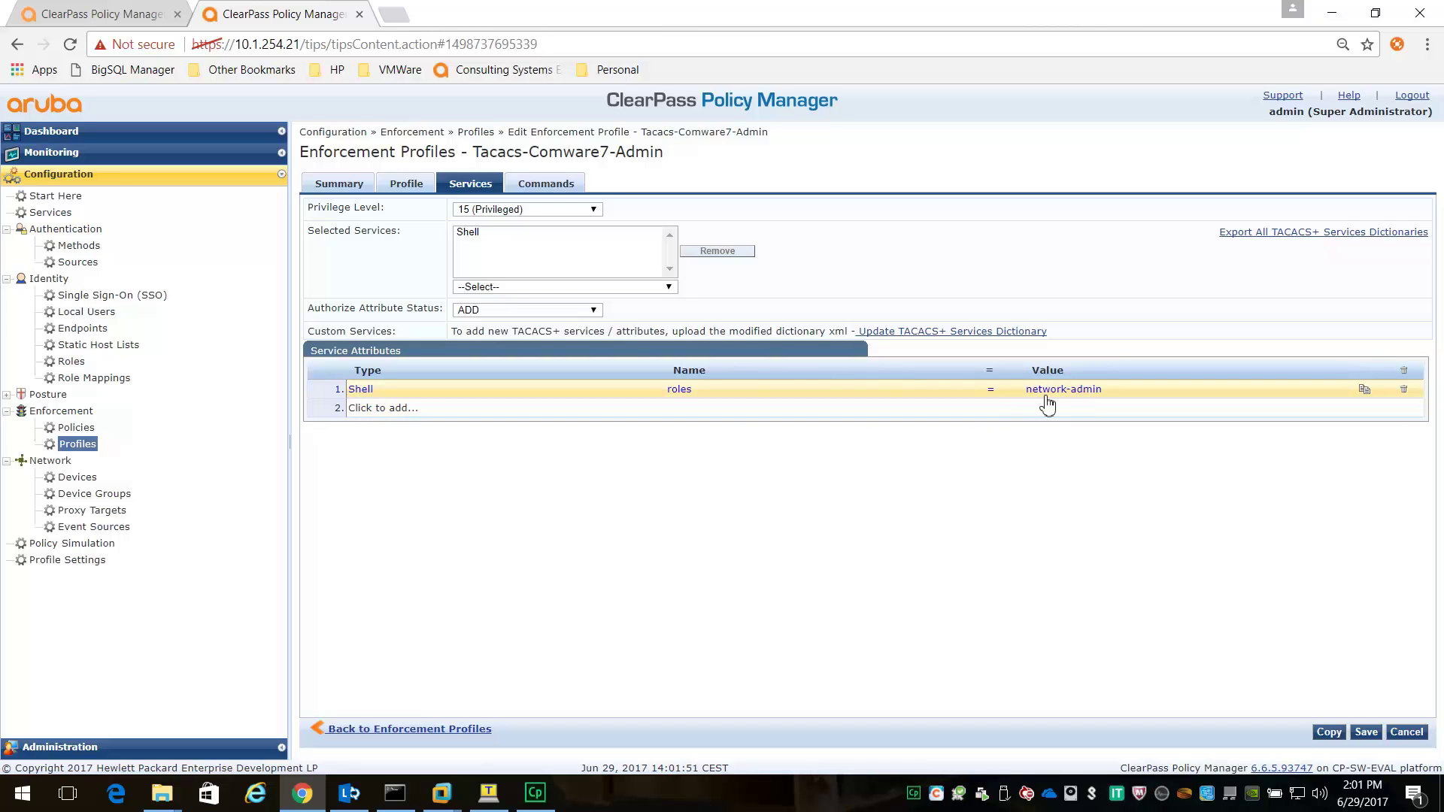
Step: Compare the Tacacs-Comware7-Readonly profile's service attributes with the Tacacs-Comware7-Admin profile's summary
{"action": "left_click", "coordinate": [79, 444]}
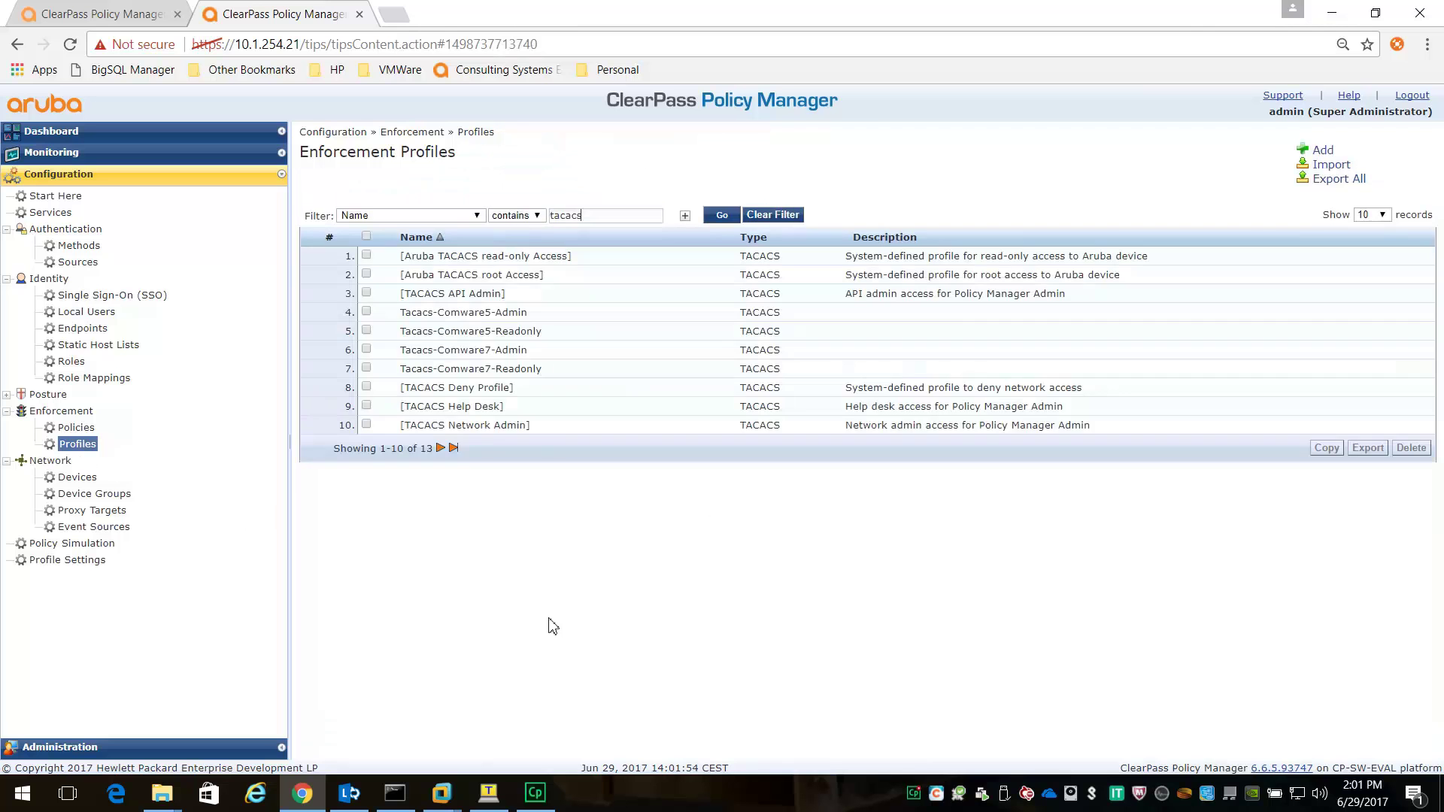
{"action": "left_click", "coordinate": [489, 369]}
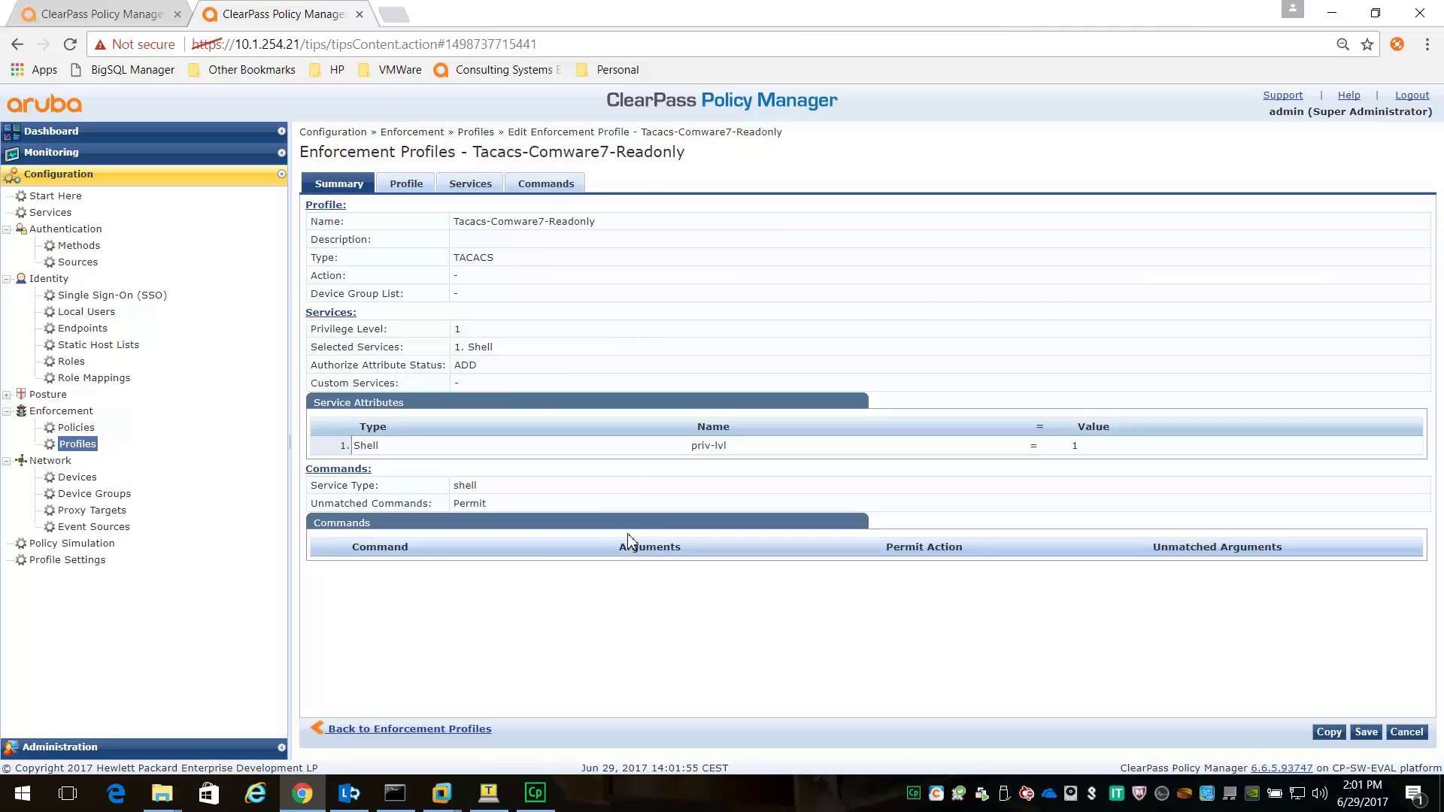
{"action": "left_click", "coordinate": [468, 184]}
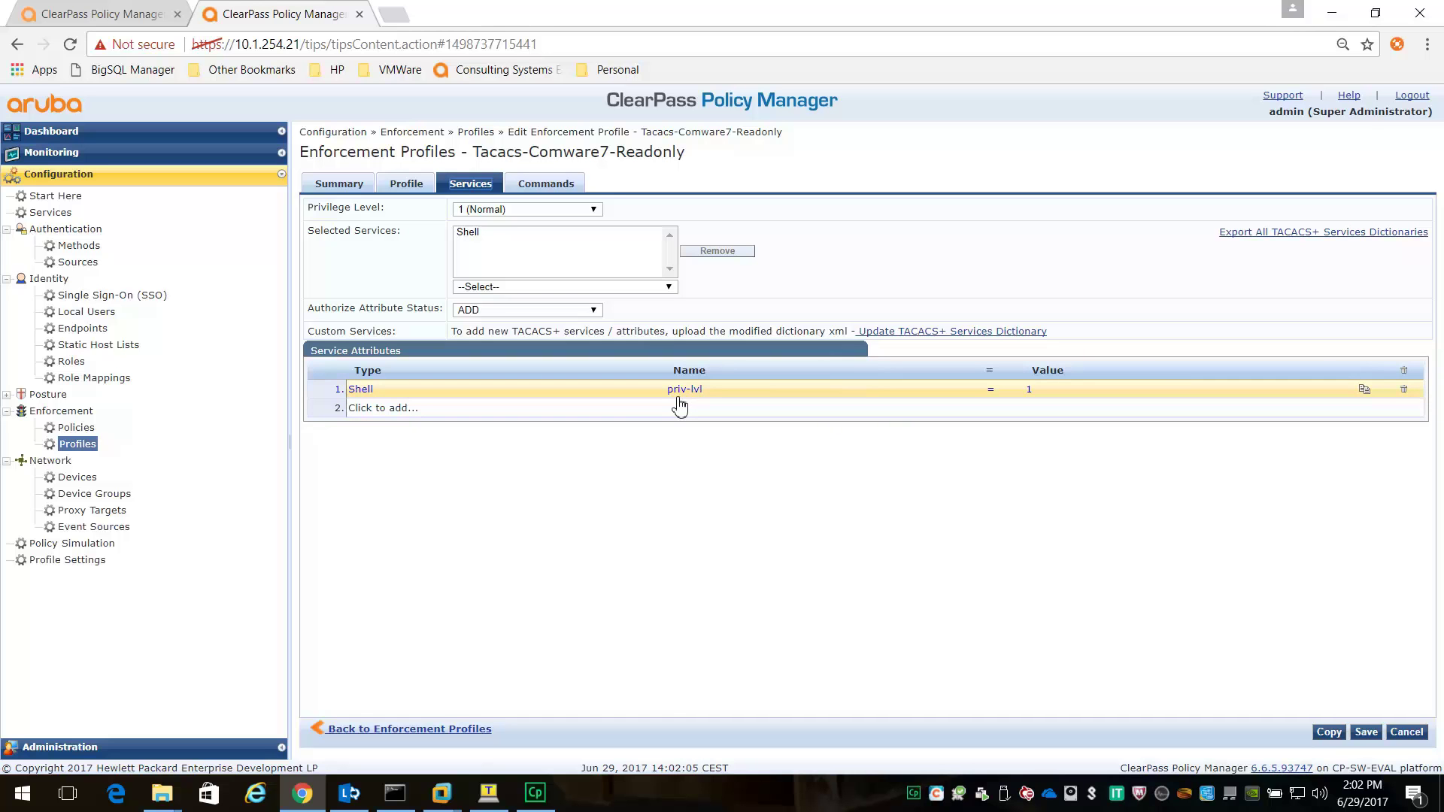
{"action": "left_click", "coordinate": [83, 445]}
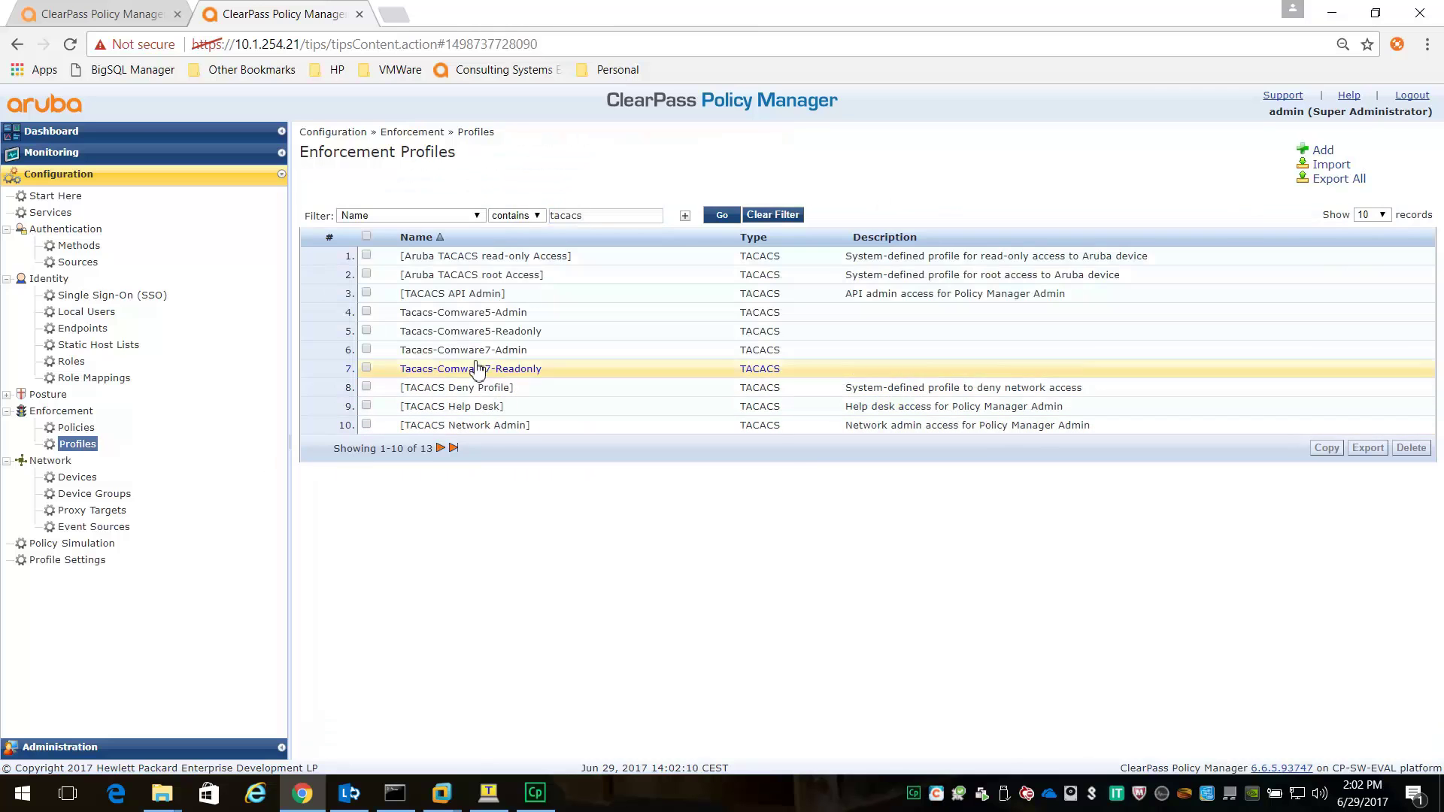
{"action": "left_click", "coordinate": [471, 351]}
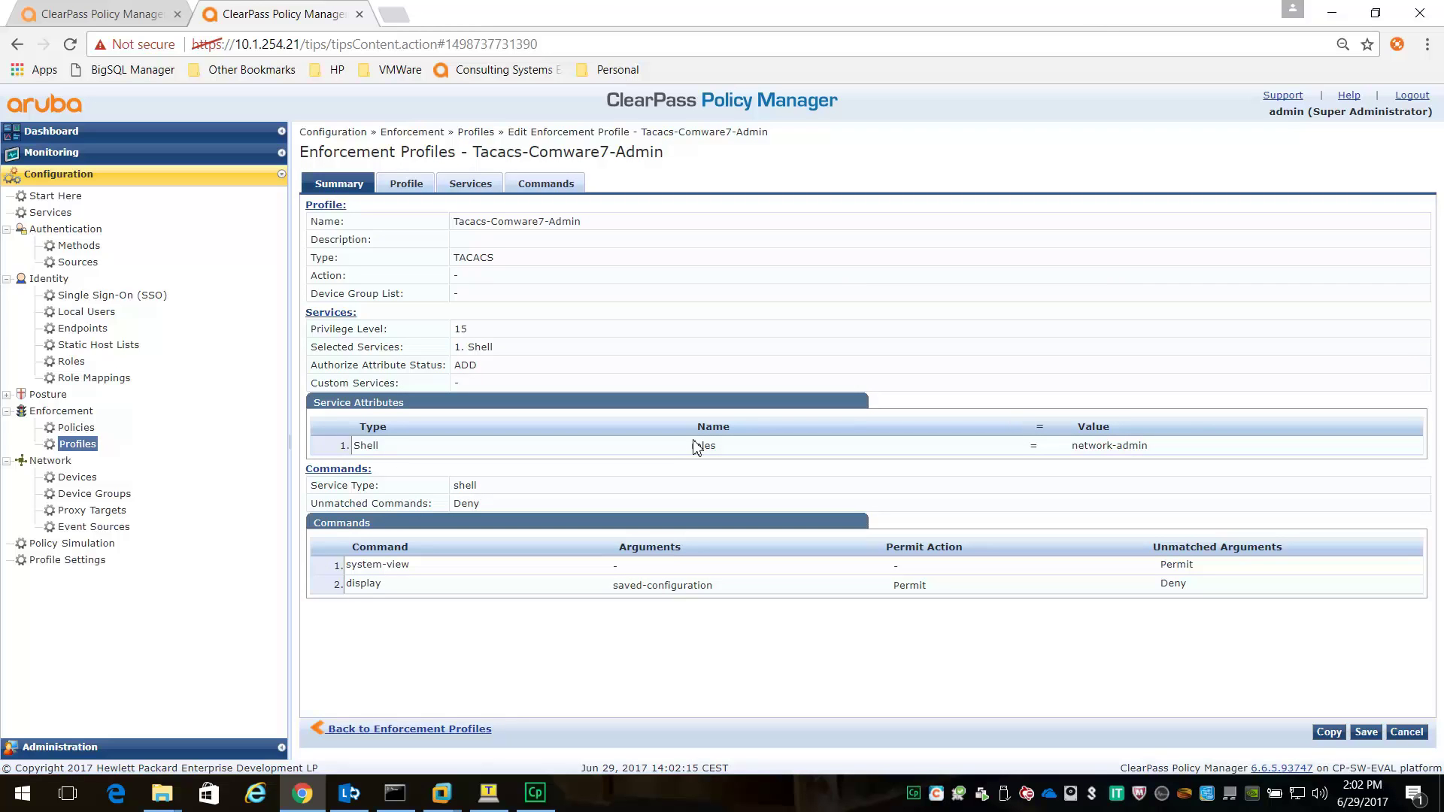
Step: Filter the enforcement policies by "tacacs" and review the summary of the Tacacs-Comware7 policy
{"action": "left_click", "coordinate": [74, 431]}
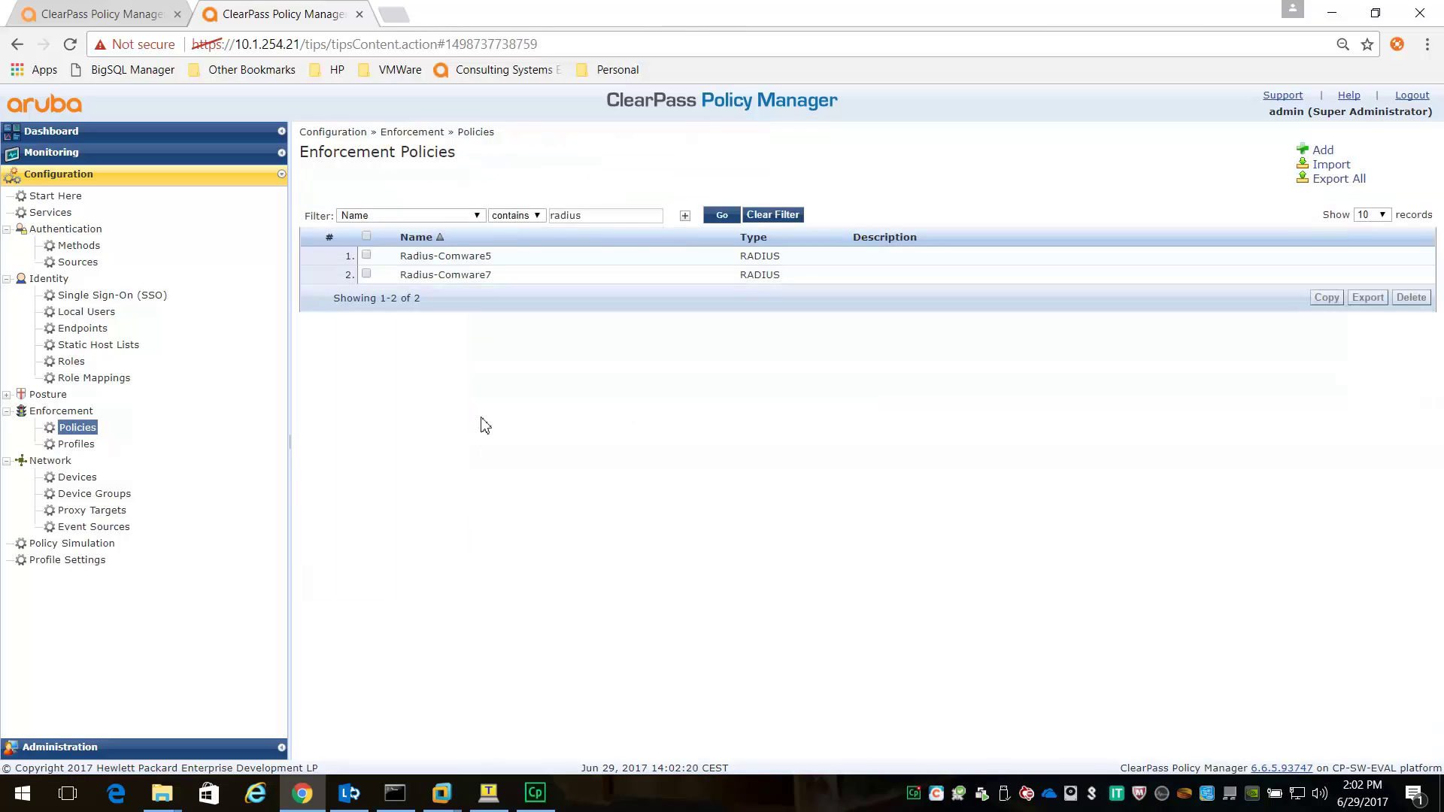
{"action": "double_click", "coordinate": [602, 221]}
{"action": "type", "text": "tacac"}
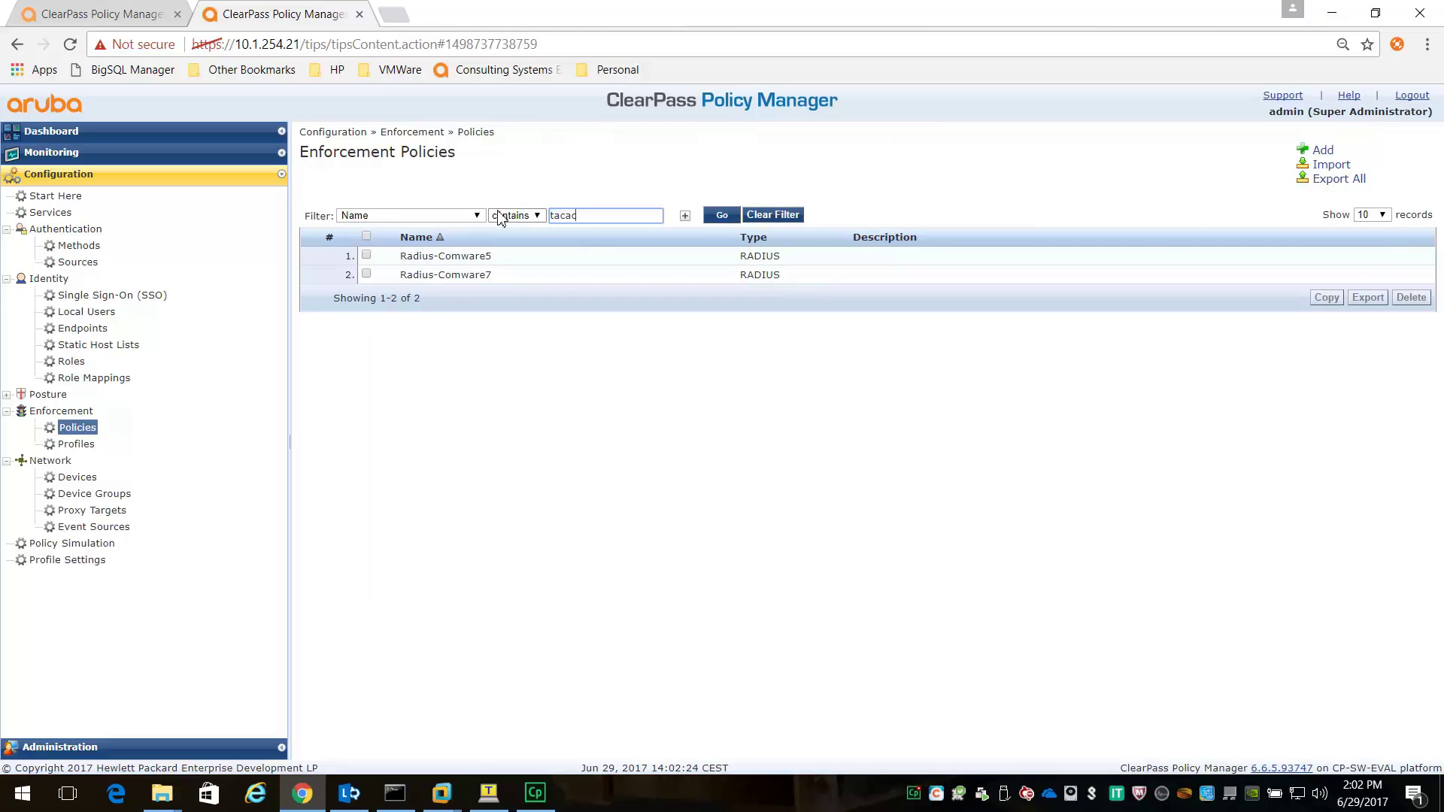
{"action": "type", "text": "s"}
{"action": "key", "text": "Return"}
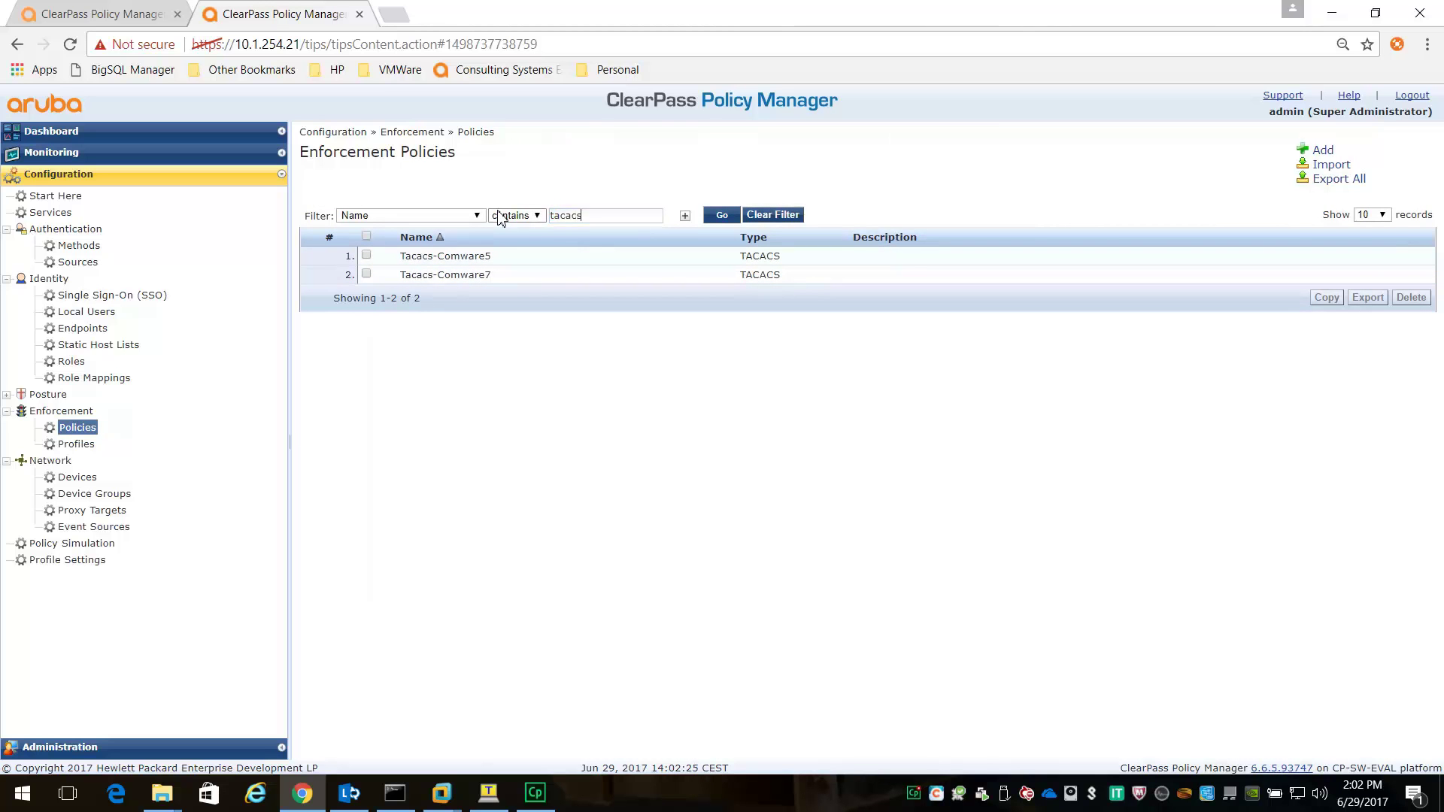
{"action": "left_click", "coordinate": [426, 277]}
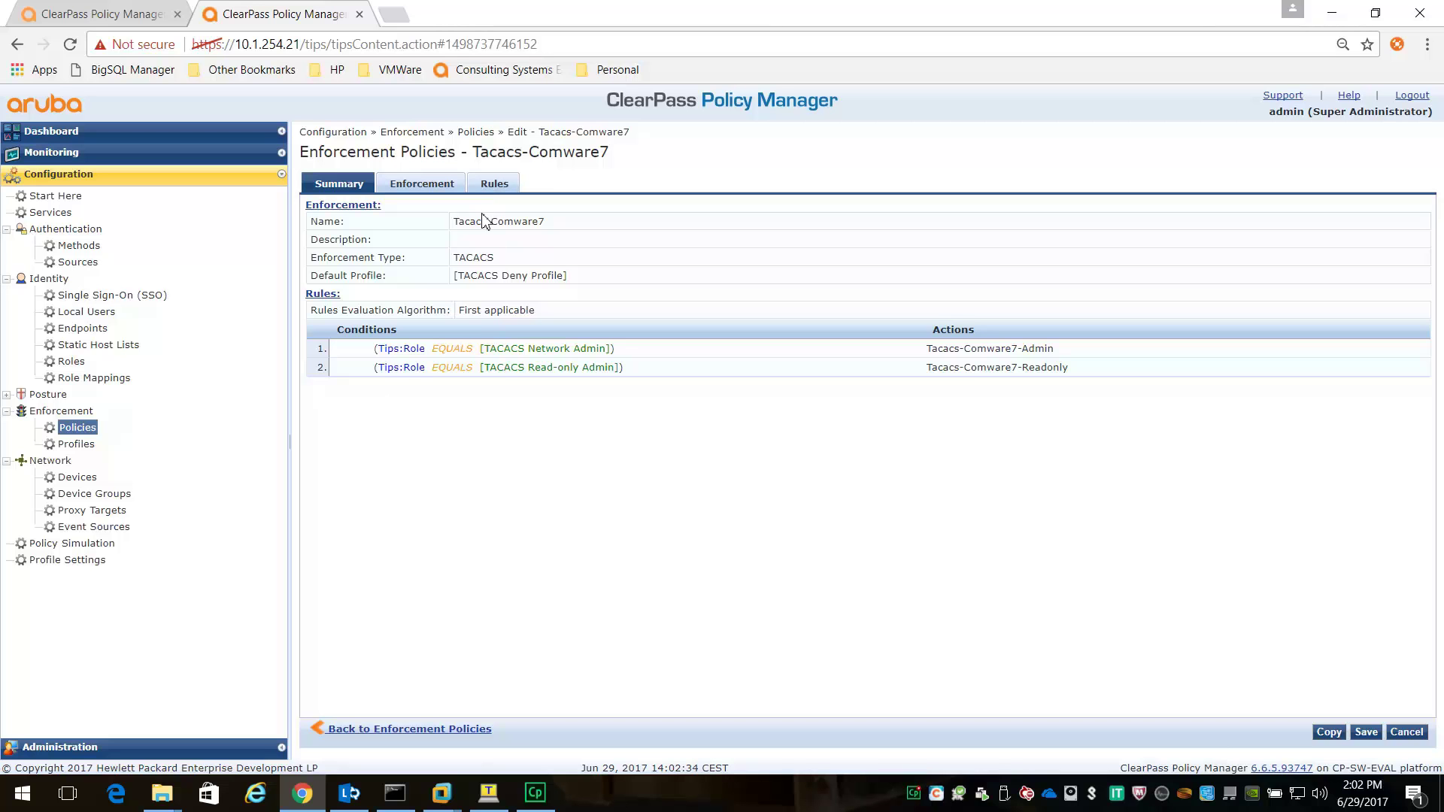
Step: Examine the role conditions and resulting enforcement profiles in the rules of the Tacacs-Comware7 policy
{"action": "left_click", "coordinate": [494, 185]}
{"action": "left_click", "coordinate": [471, 263]}
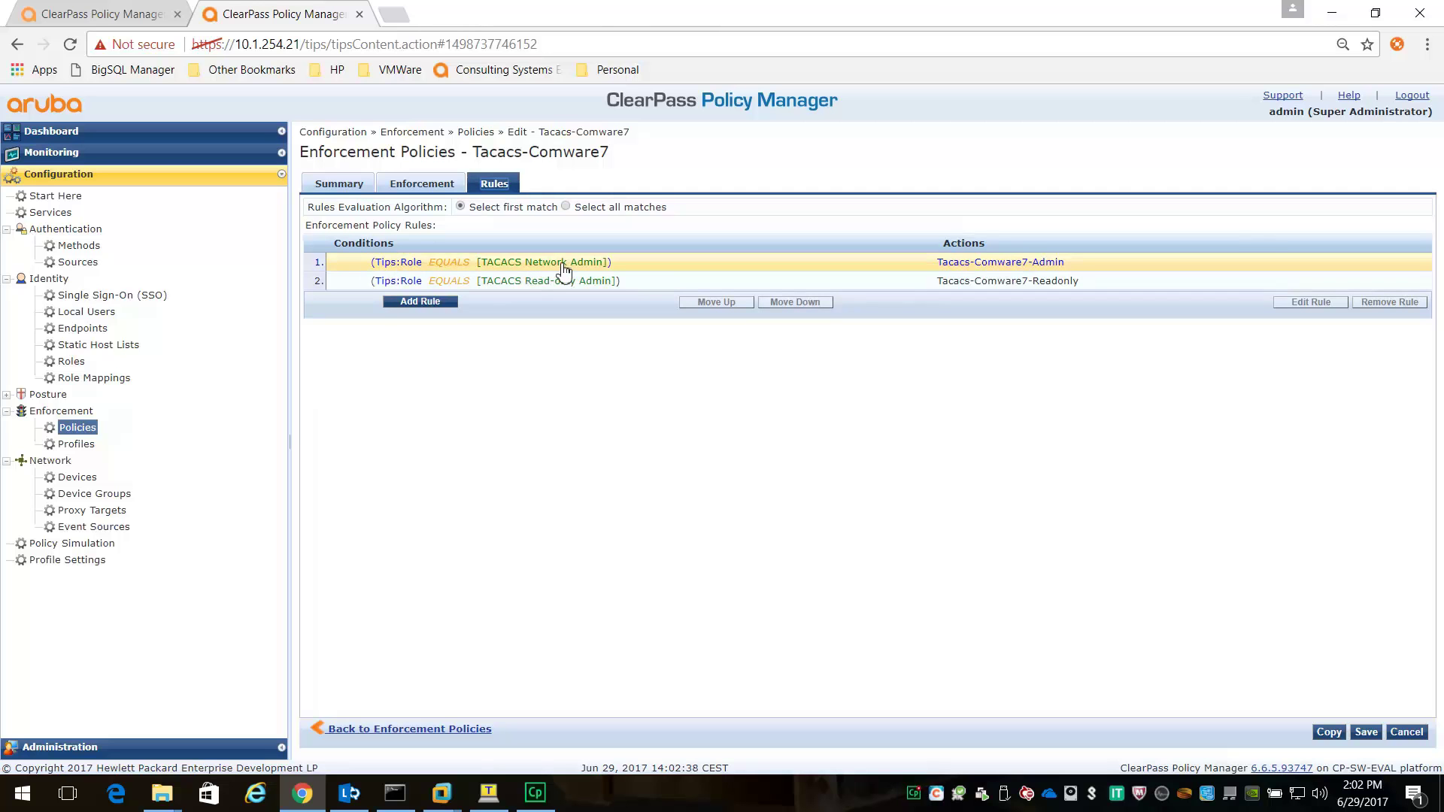
{"action": "left_click", "coordinate": [675, 282]}
{"action": "left_click", "coordinate": [502, 270]}
{"action": "left_click", "coordinate": [1038, 281]}
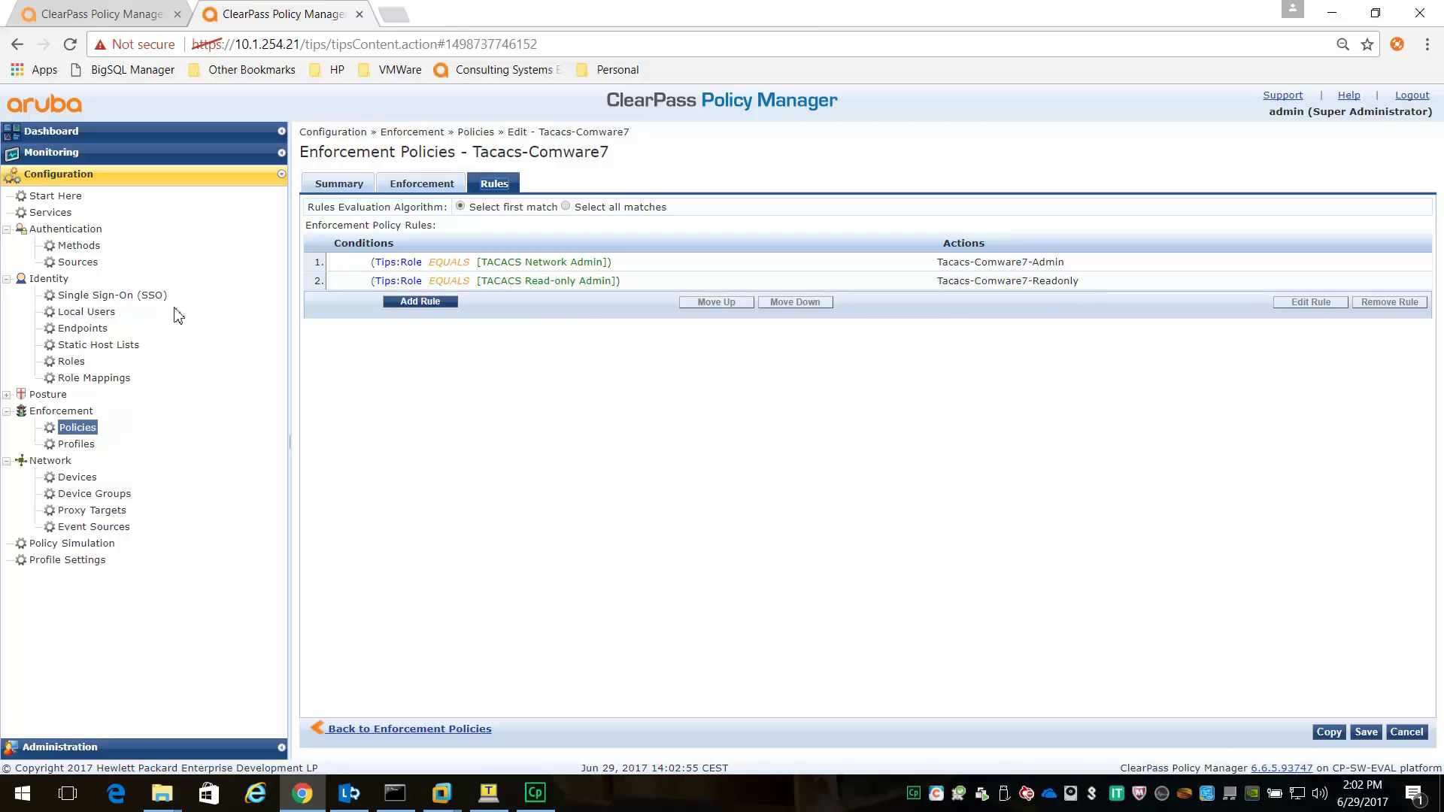
Step: Review the Tacacs-Comware7 service's summary, service type, authentication source, role mapping and enforcement settings
{"action": "left_click", "coordinate": [51, 214]}
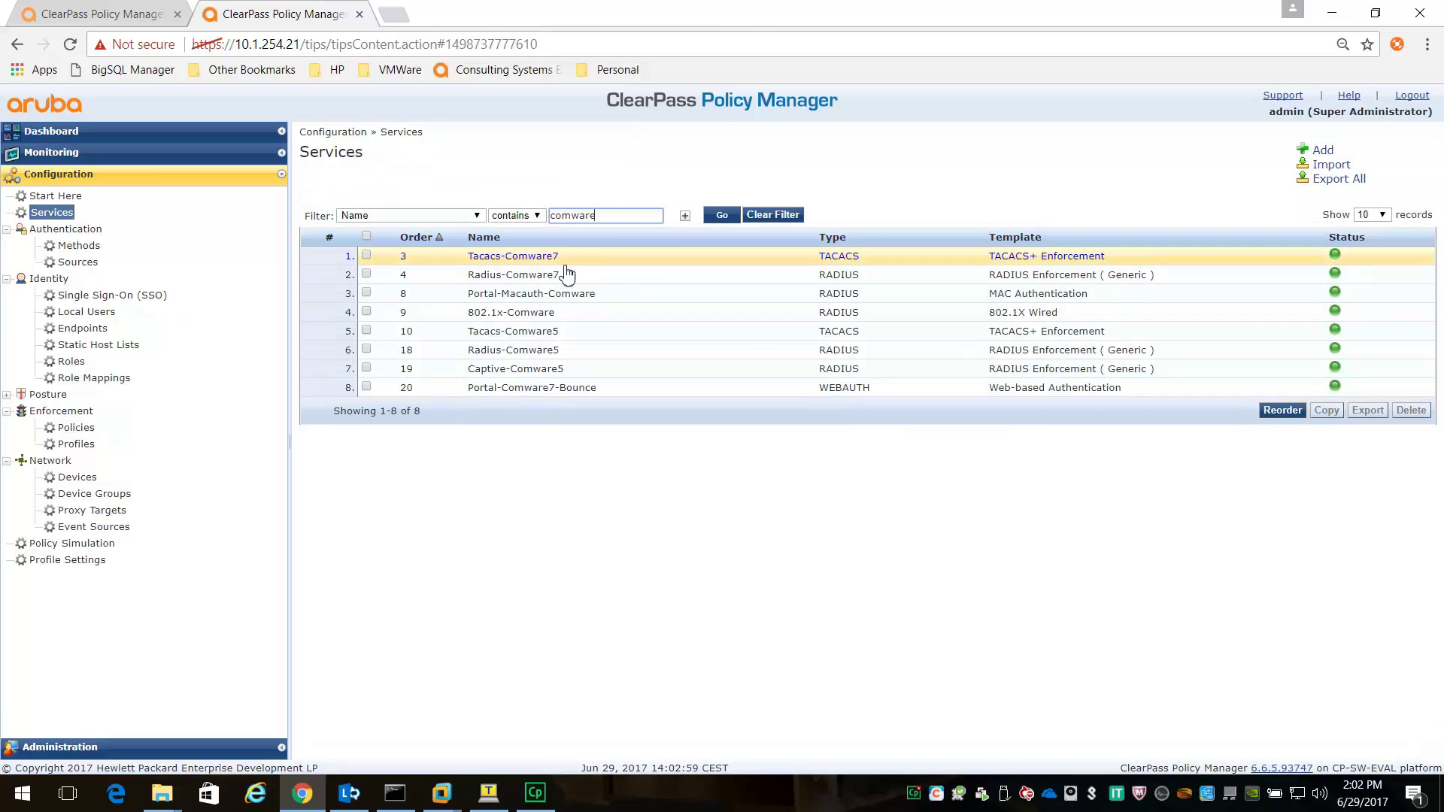
{"action": "left_click", "coordinate": [496, 257]}
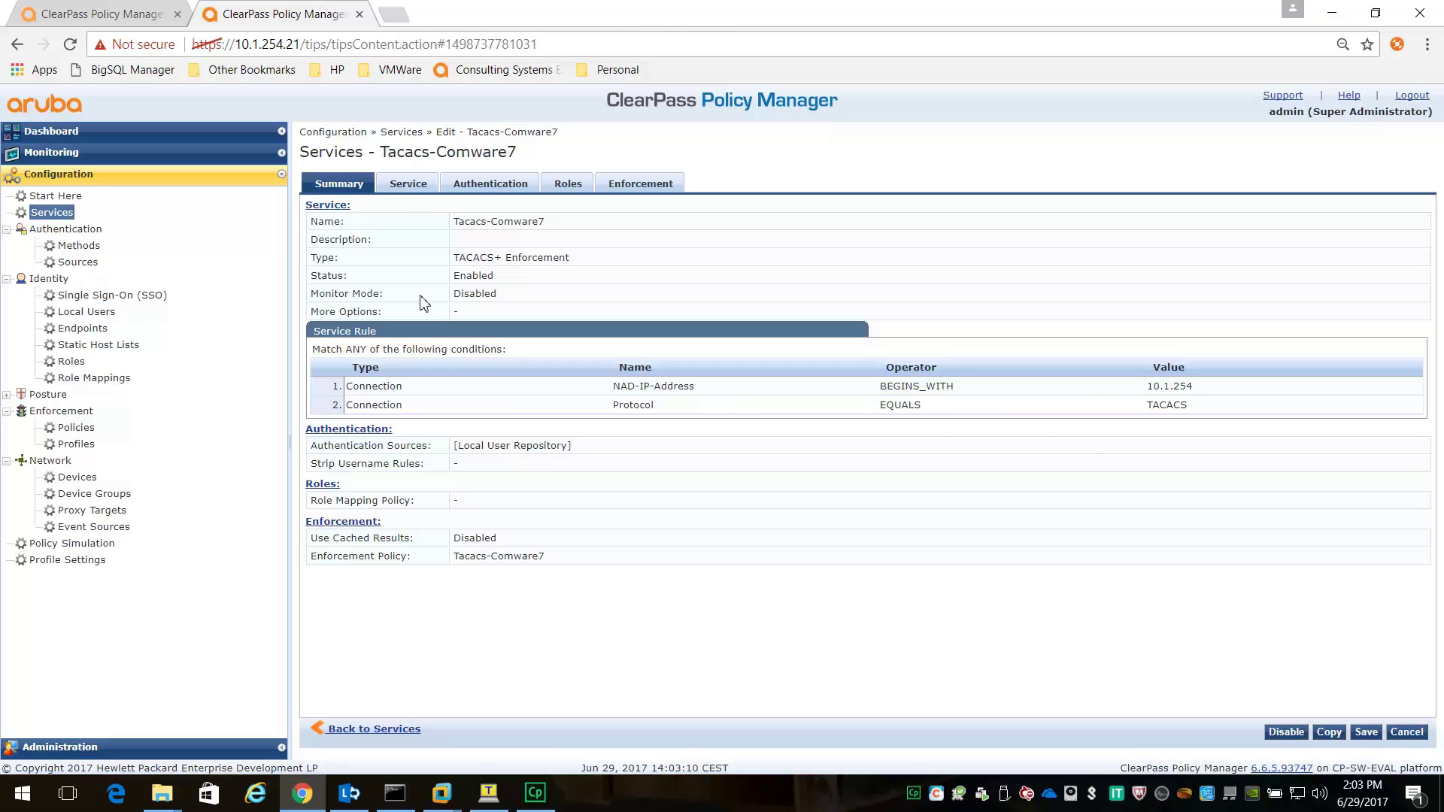
{"action": "left_click", "coordinate": [409, 198]}
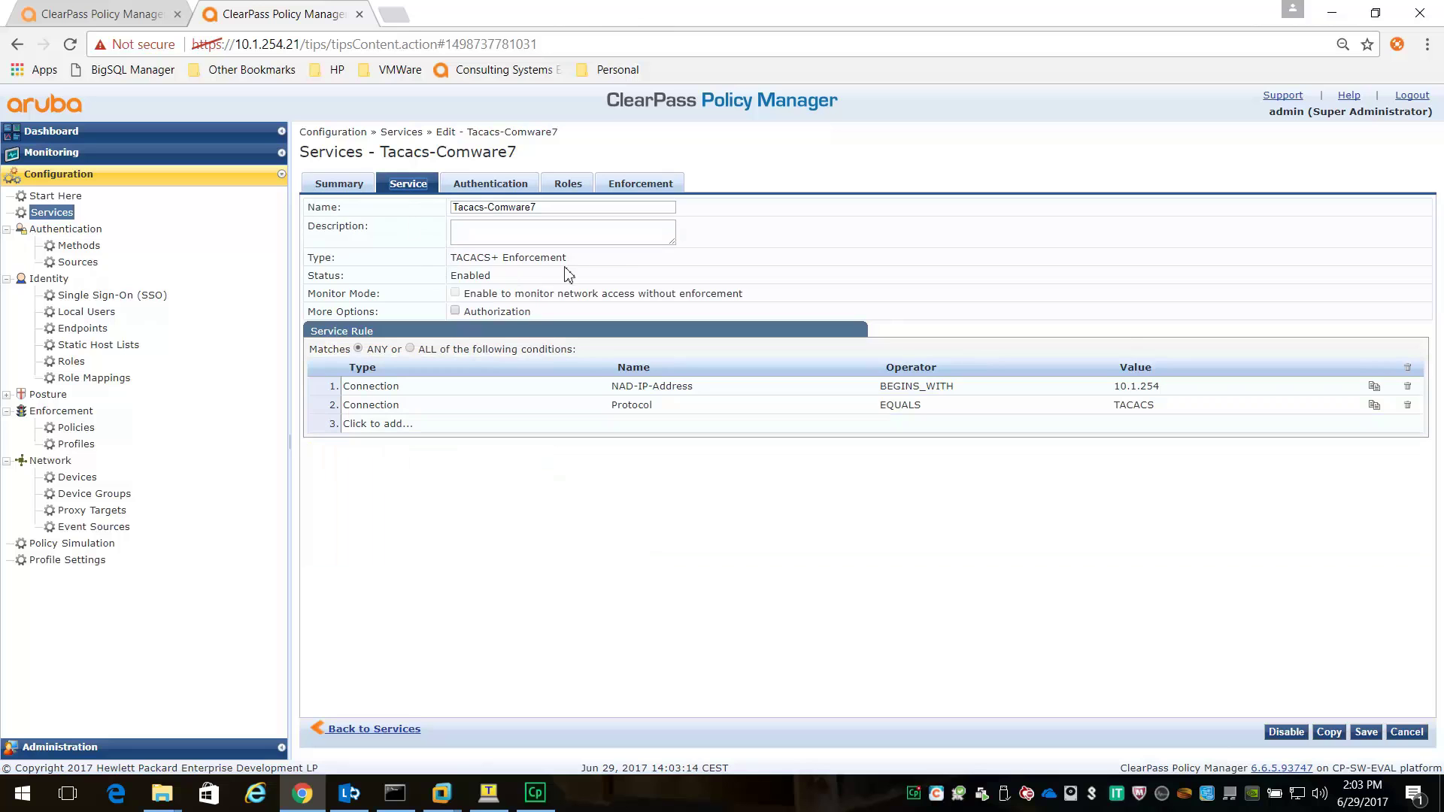
{"action": "left_click_drag", "start_coordinate": [571, 260], "coordinate": [453, 261]}
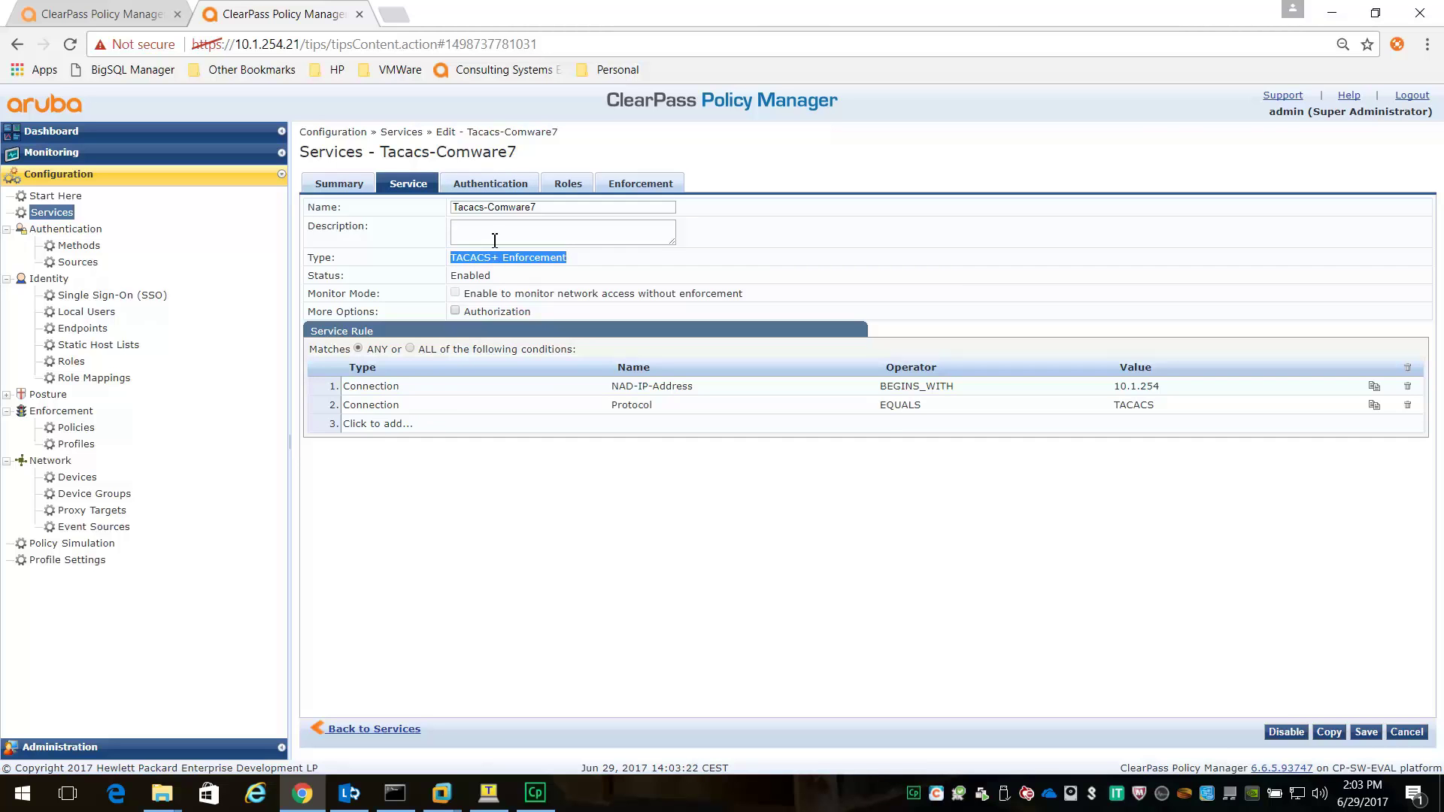
{"action": "left_click", "coordinate": [487, 188]}
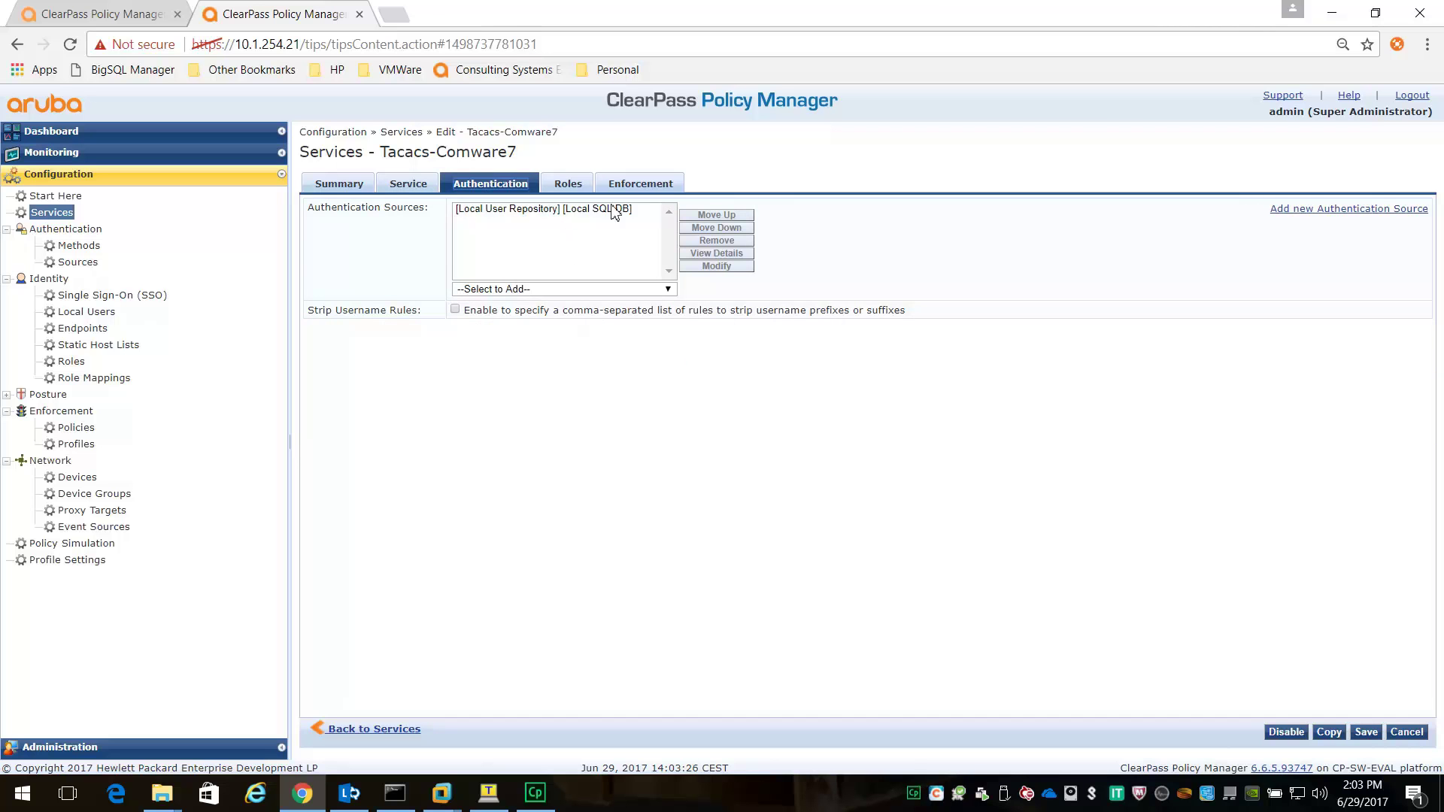
{"action": "left_click", "coordinate": [563, 191]}
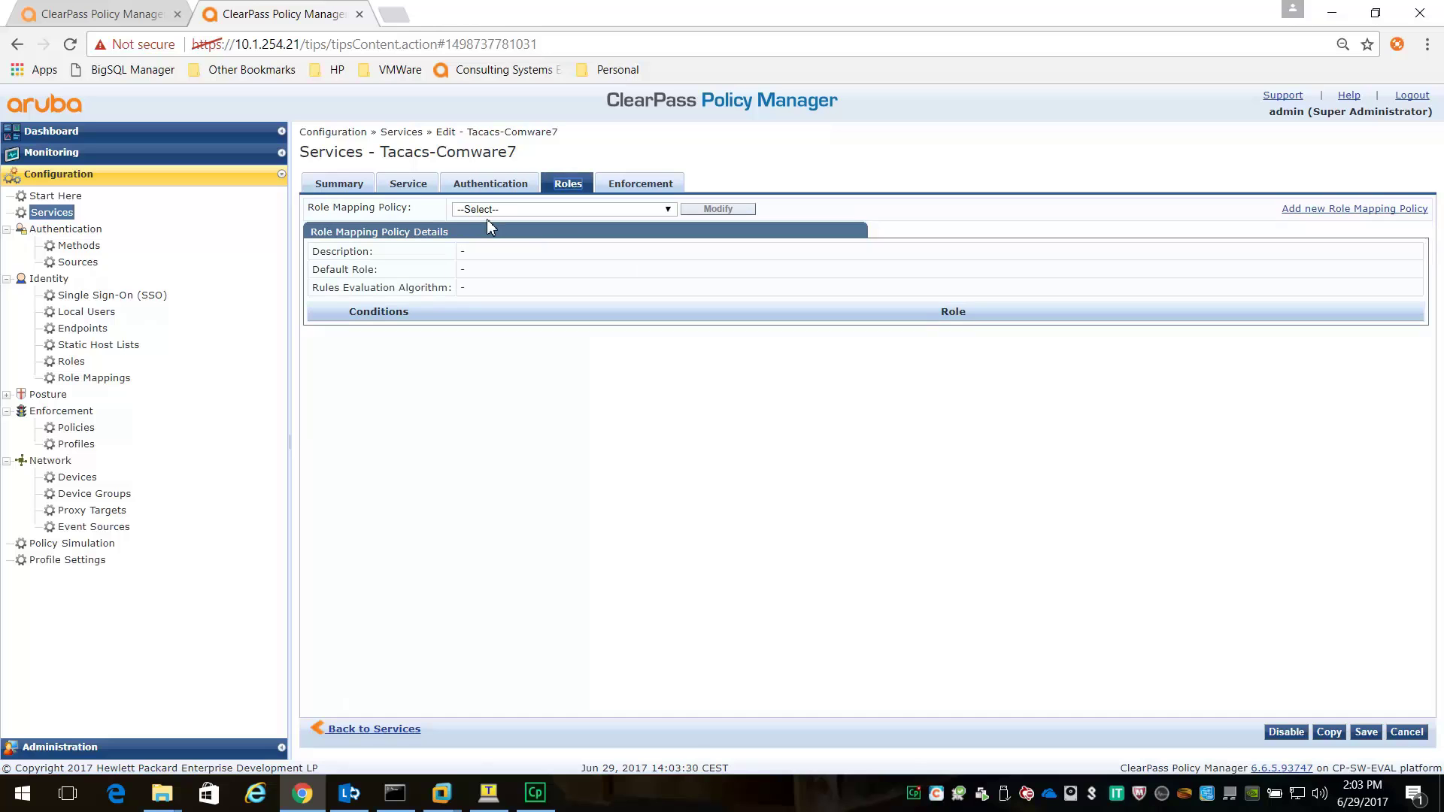
{"action": "left_click", "coordinate": [635, 190]}
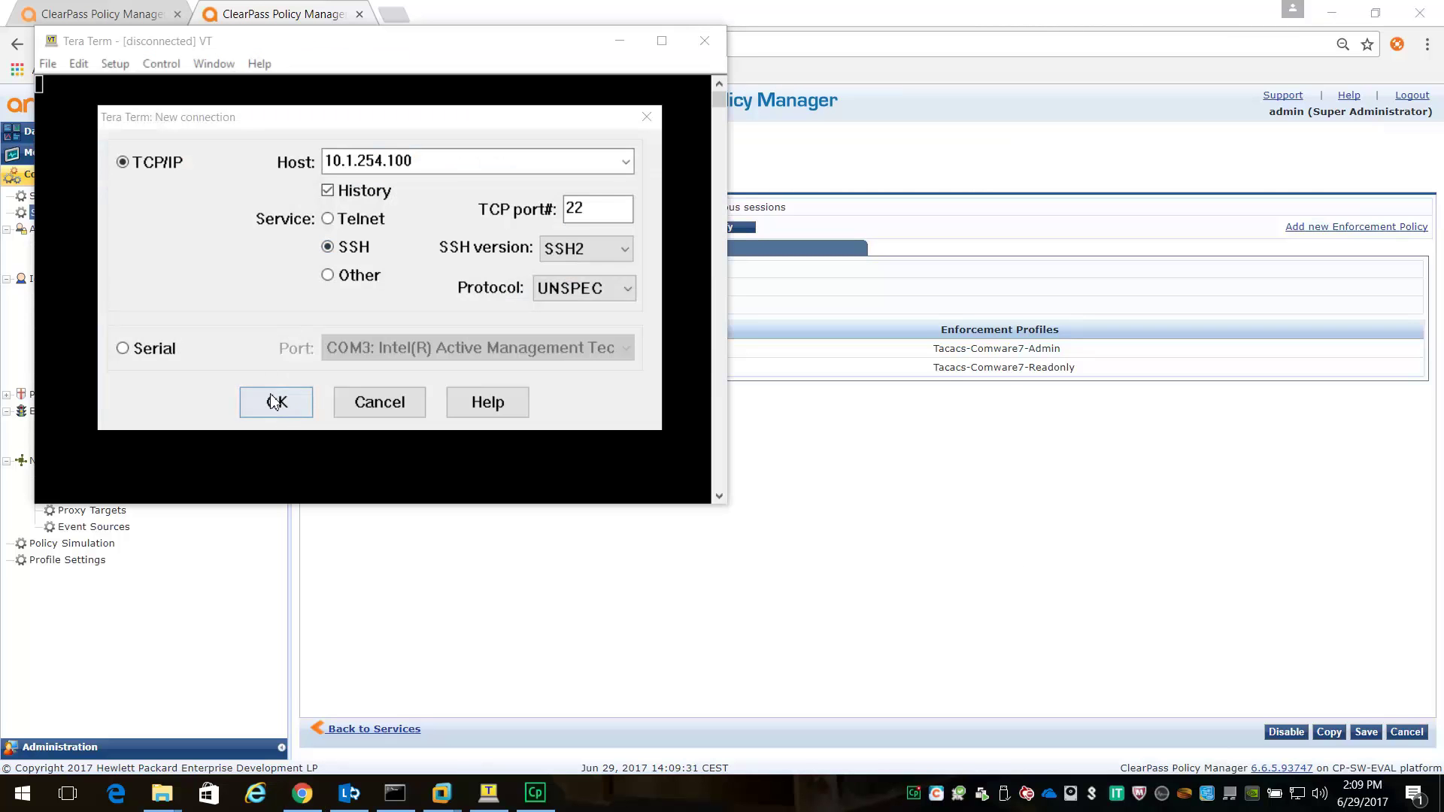
Step: In Tera Term, connect to 10.1.254.100 over SSH and log in as tac-readonly with the account password
{"action": "left_click", "coordinate": [286, 395]}
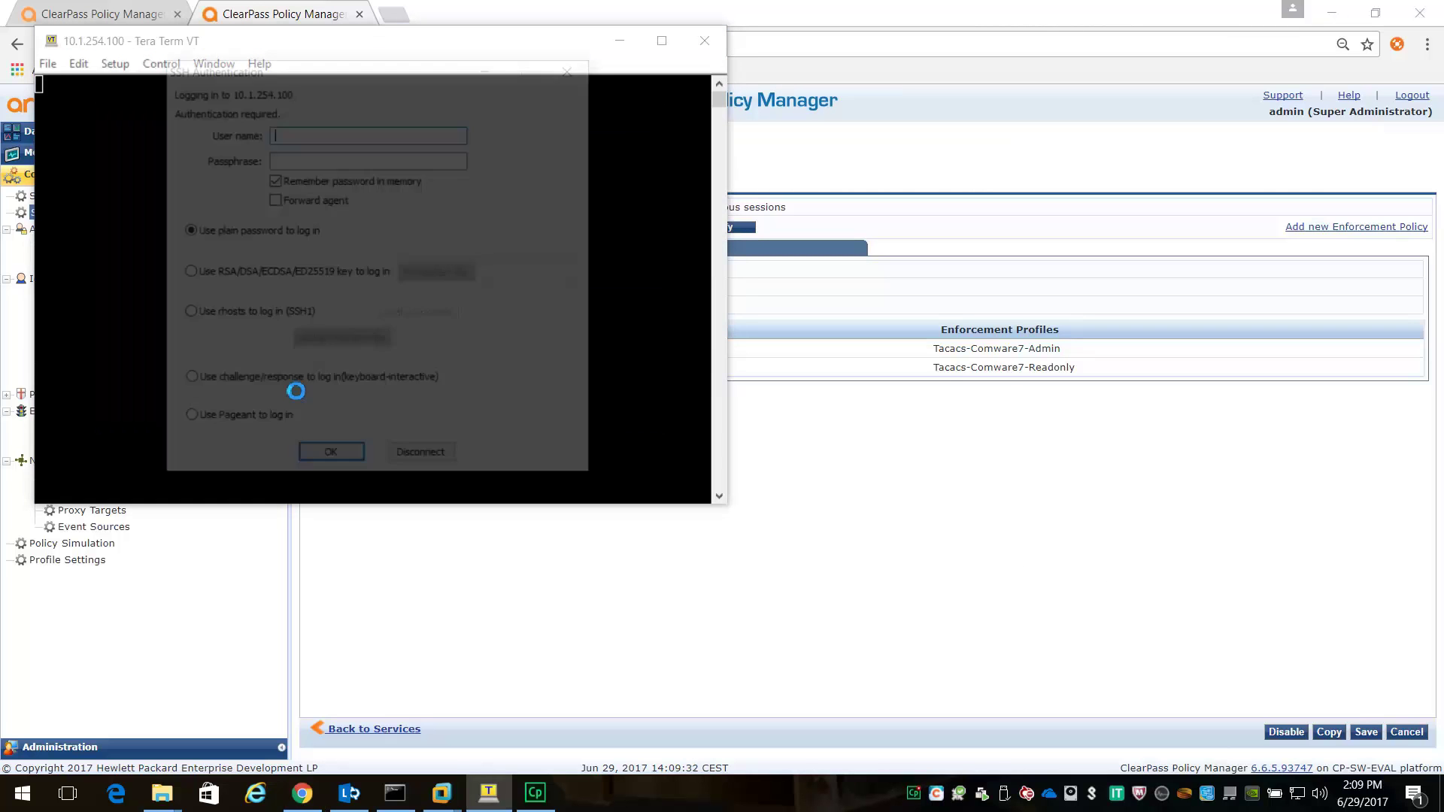
{"action": "type", "text": "tac-reado"}
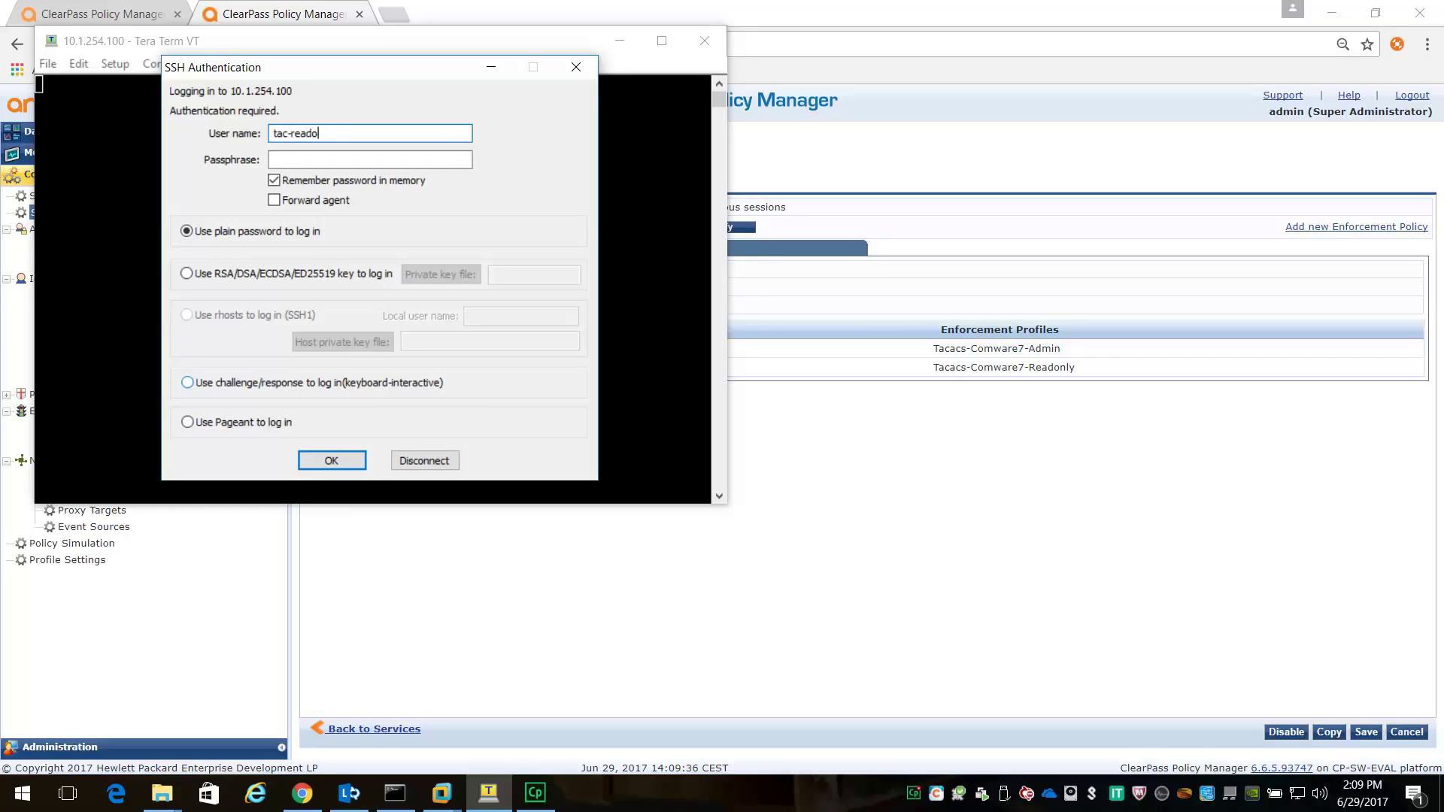
{"action": "left_click", "coordinate": [275, 159]}
{"action": "key", "text": "Return"}
{"action": "key", "text": "Return"}
{"action": "key", "text": "Return"}
{"action": "key", "text": "Return"}
{"action": "key", "text": "Return"}
{"action": "key", "text": "Return"}
Step: Run "disp users" on the switch and check the user name of the read-only session
{"action": "type", "text": "disp user"}
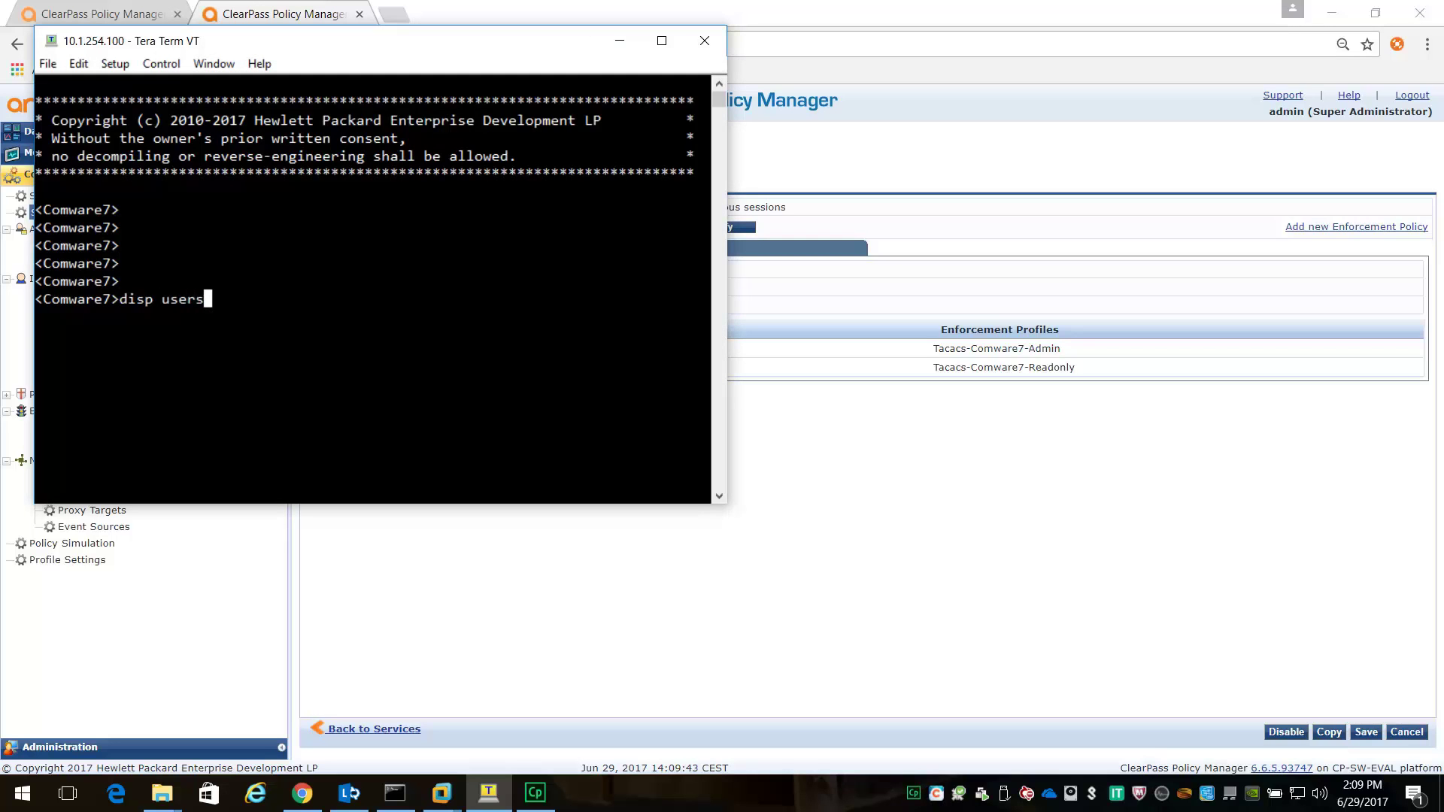
{"action": "type", "text": "s"}
{"action": "key", "text": "Return"}
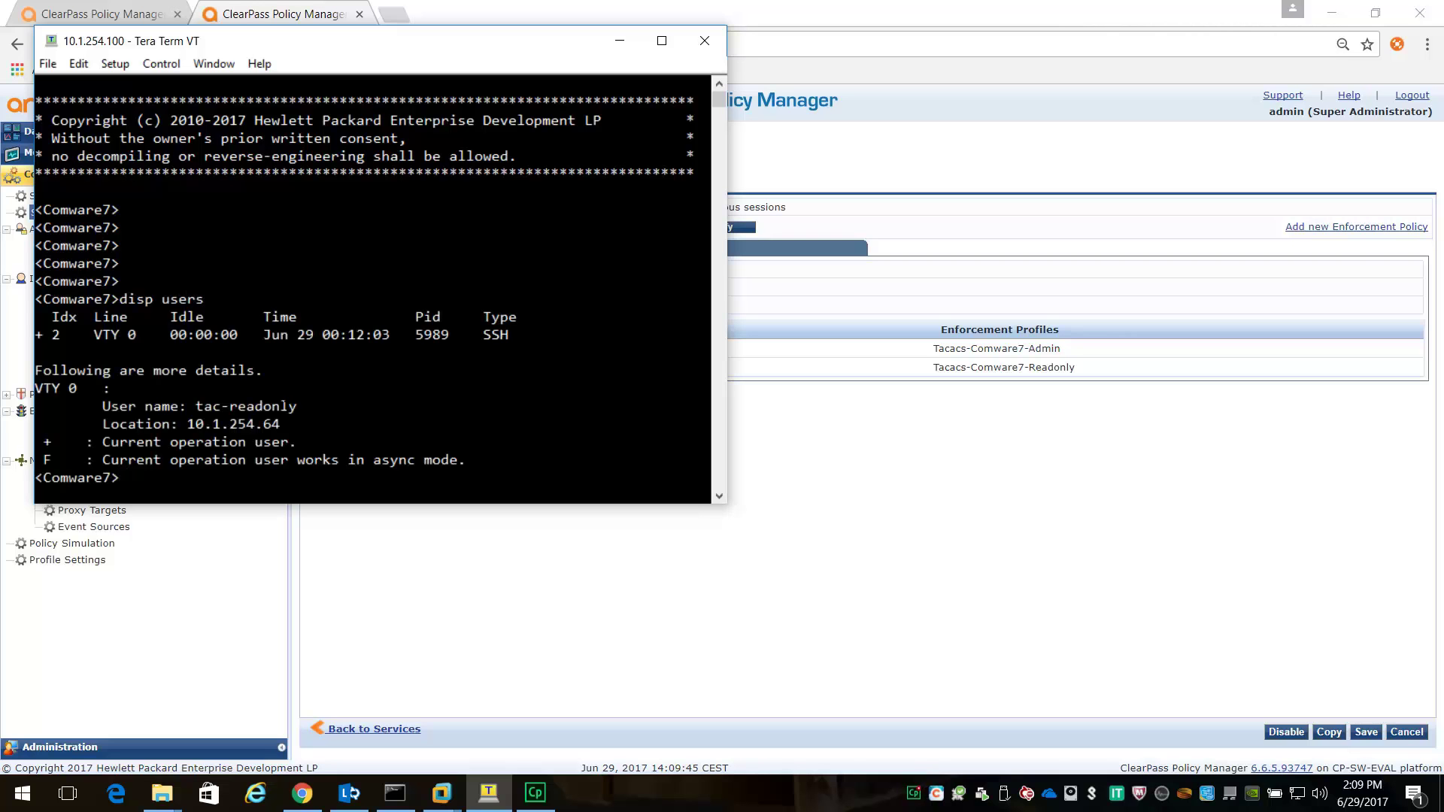
{"action": "left_click_drag", "start_coordinate": [298, 406], "coordinate": [197, 407]}
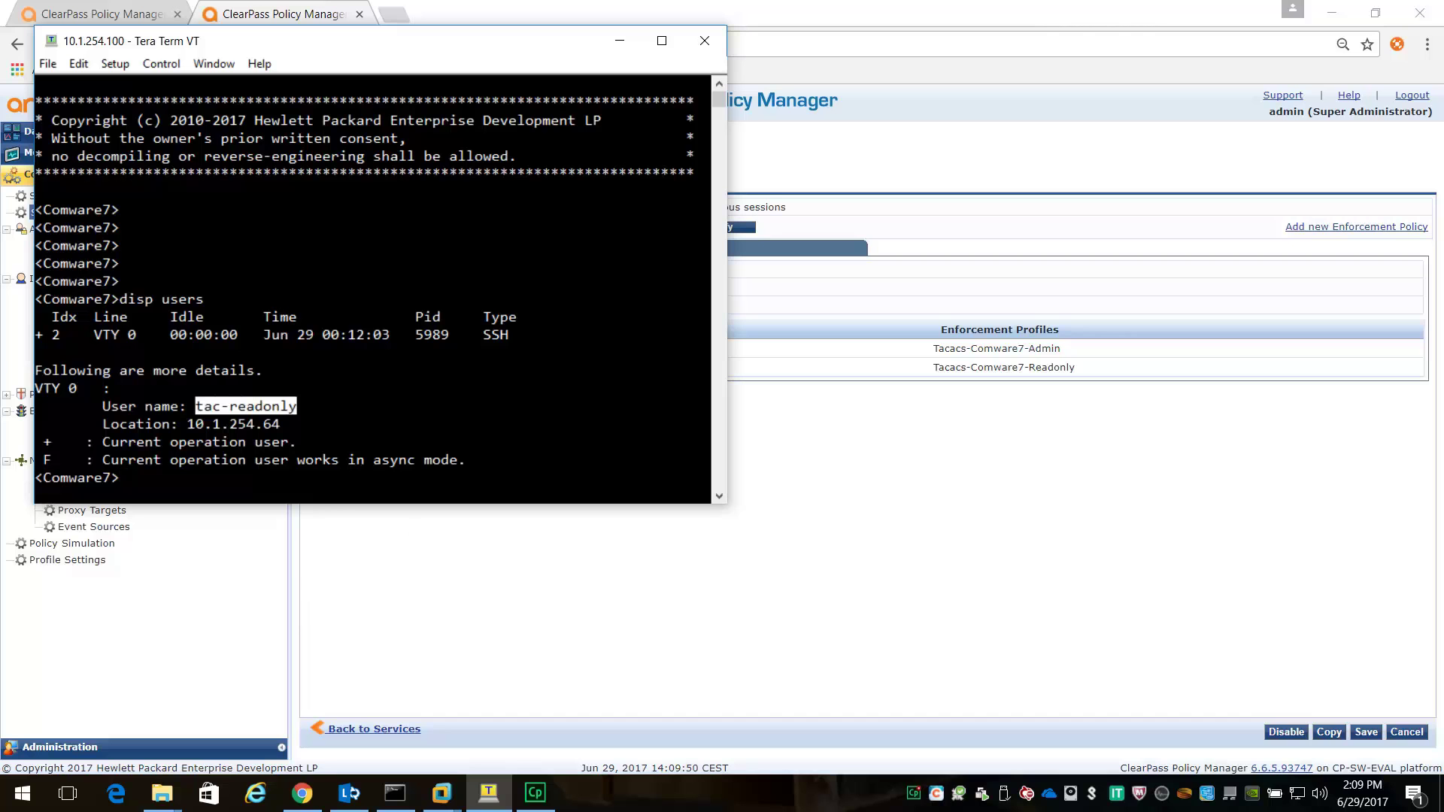
Step: Switch to ClearPass and inspect the tac-readonly login in Access Tracker, including its request details and computed attributes up to Tips:Service
{"action": "left_click", "coordinate": [374, 548]}
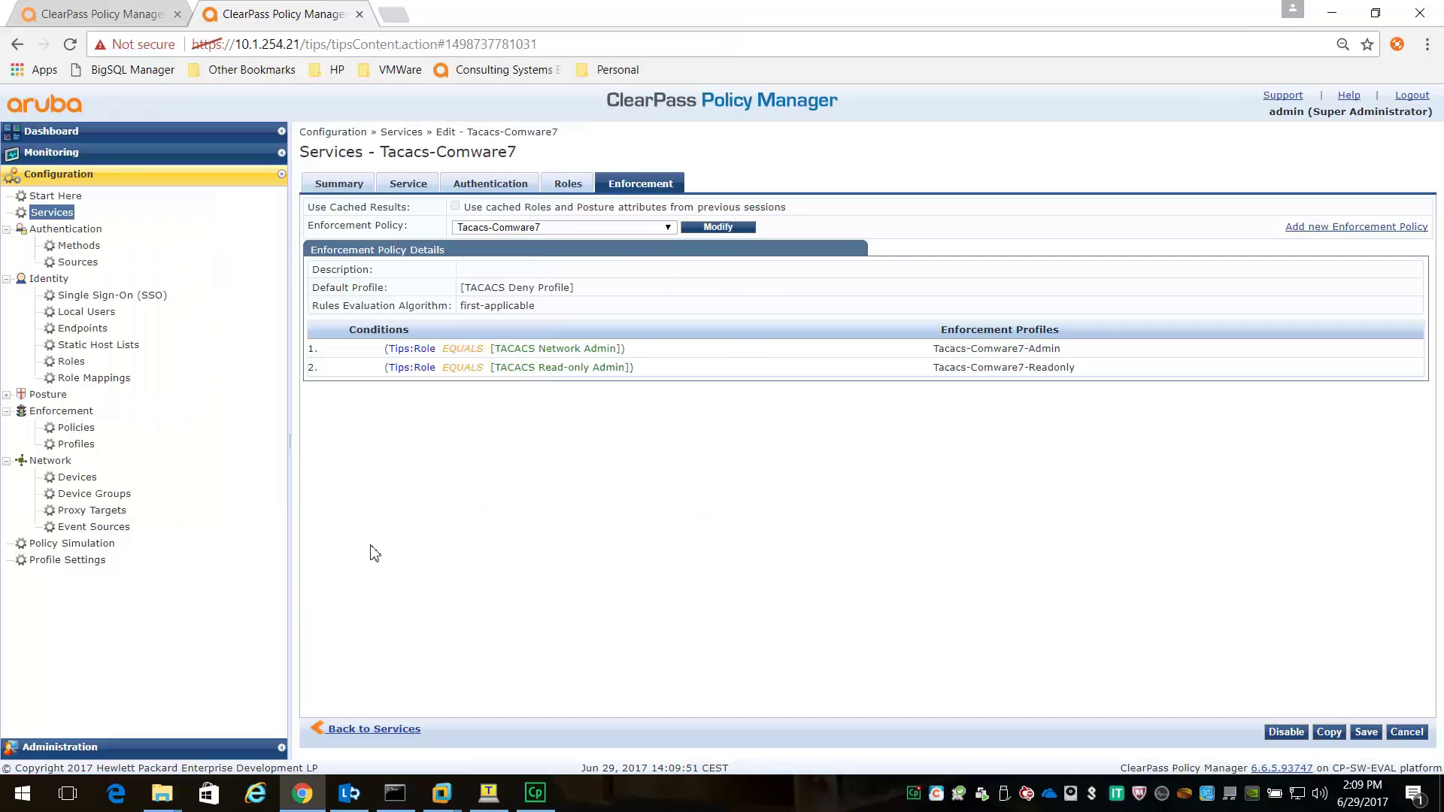
{"action": "left_click", "coordinate": [51, 153]}
{"action": "left_click", "coordinate": [95, 191]}
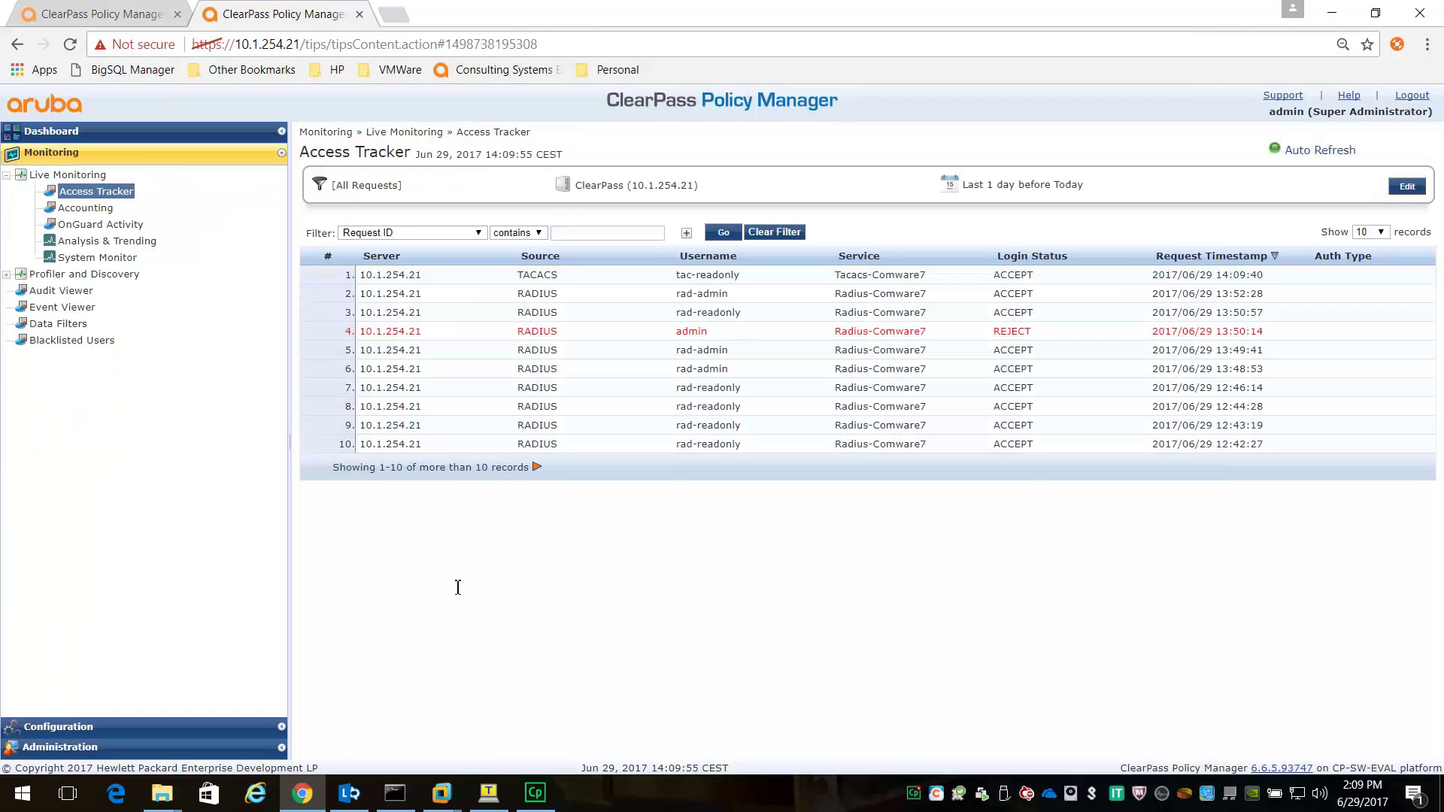
{"action": "left_click", "coordinate": [537, 276]}
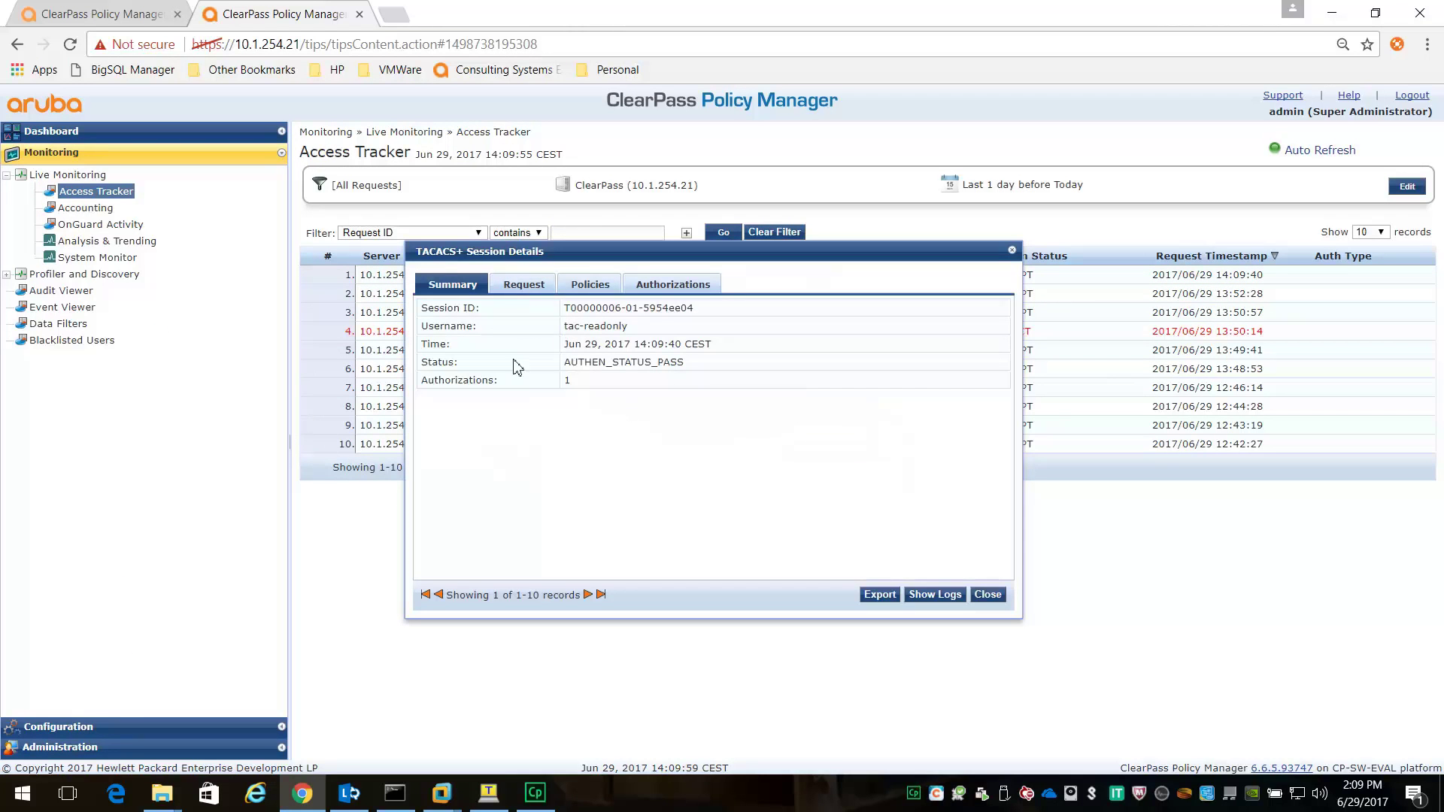
{"action": "left_click", "coordinate": [501, 290]}
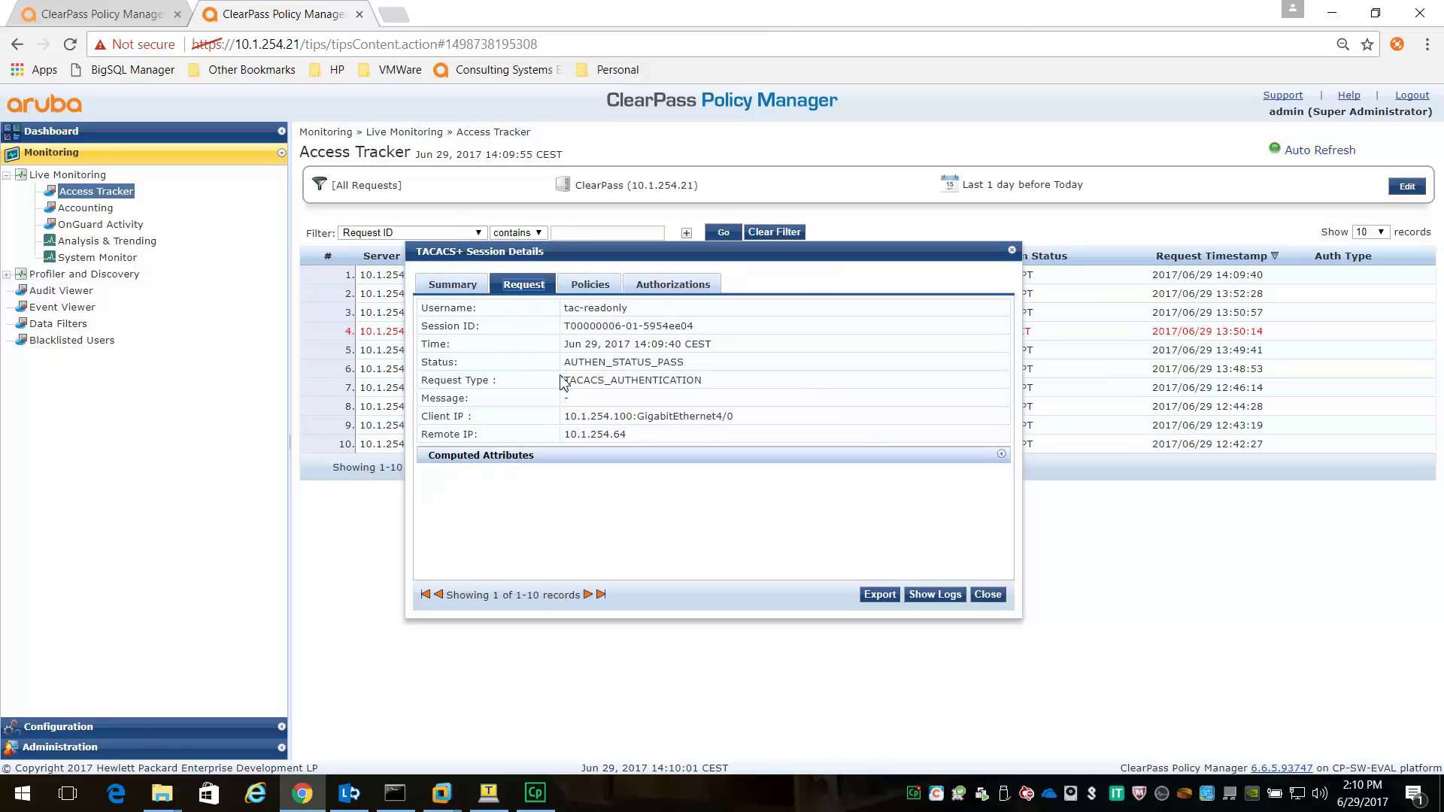
{"action": "left_click", "coordinate": [493, 462]}
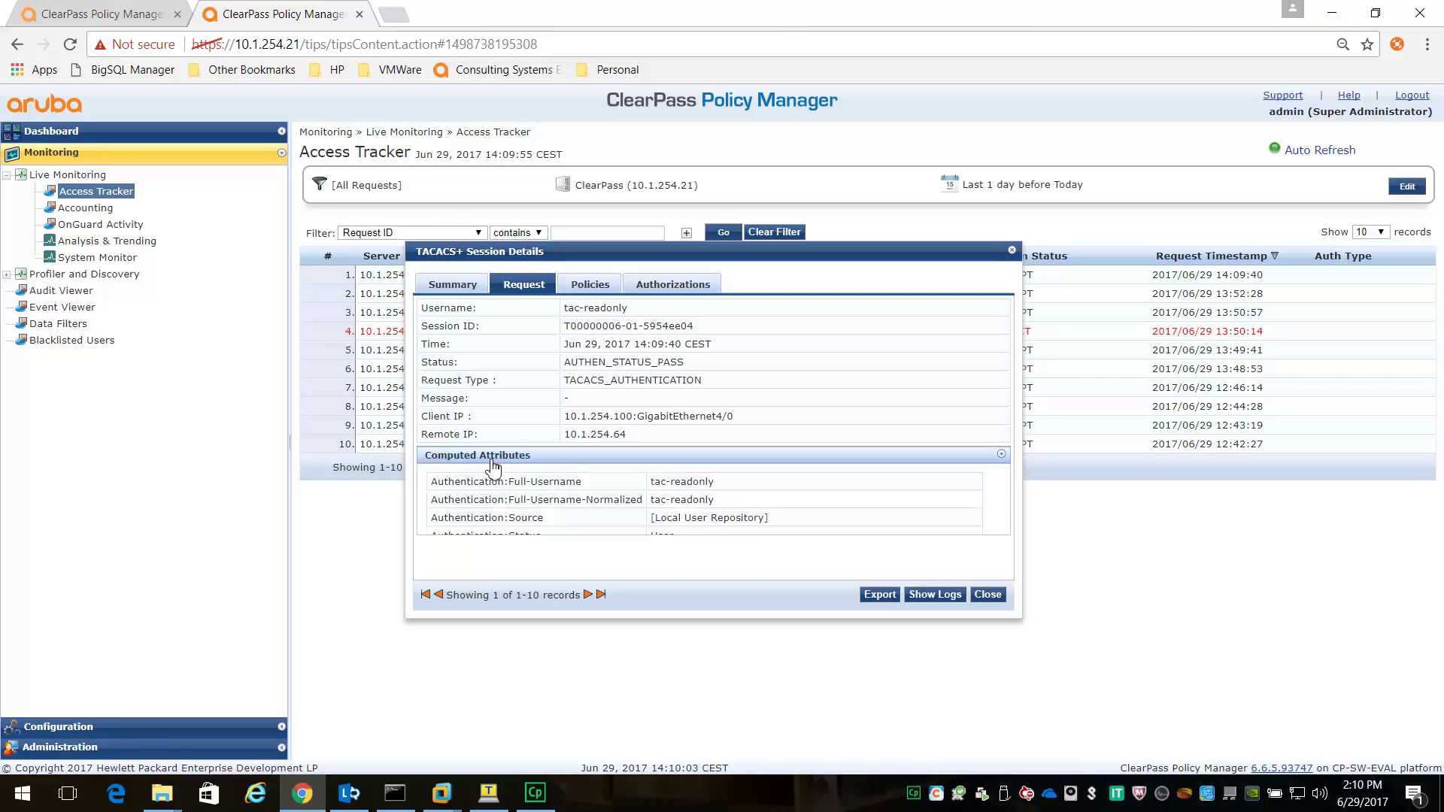
{"action": "left_click_drag", "start_coordinate": [1005, 419], "coordinate": [1014, 505]}
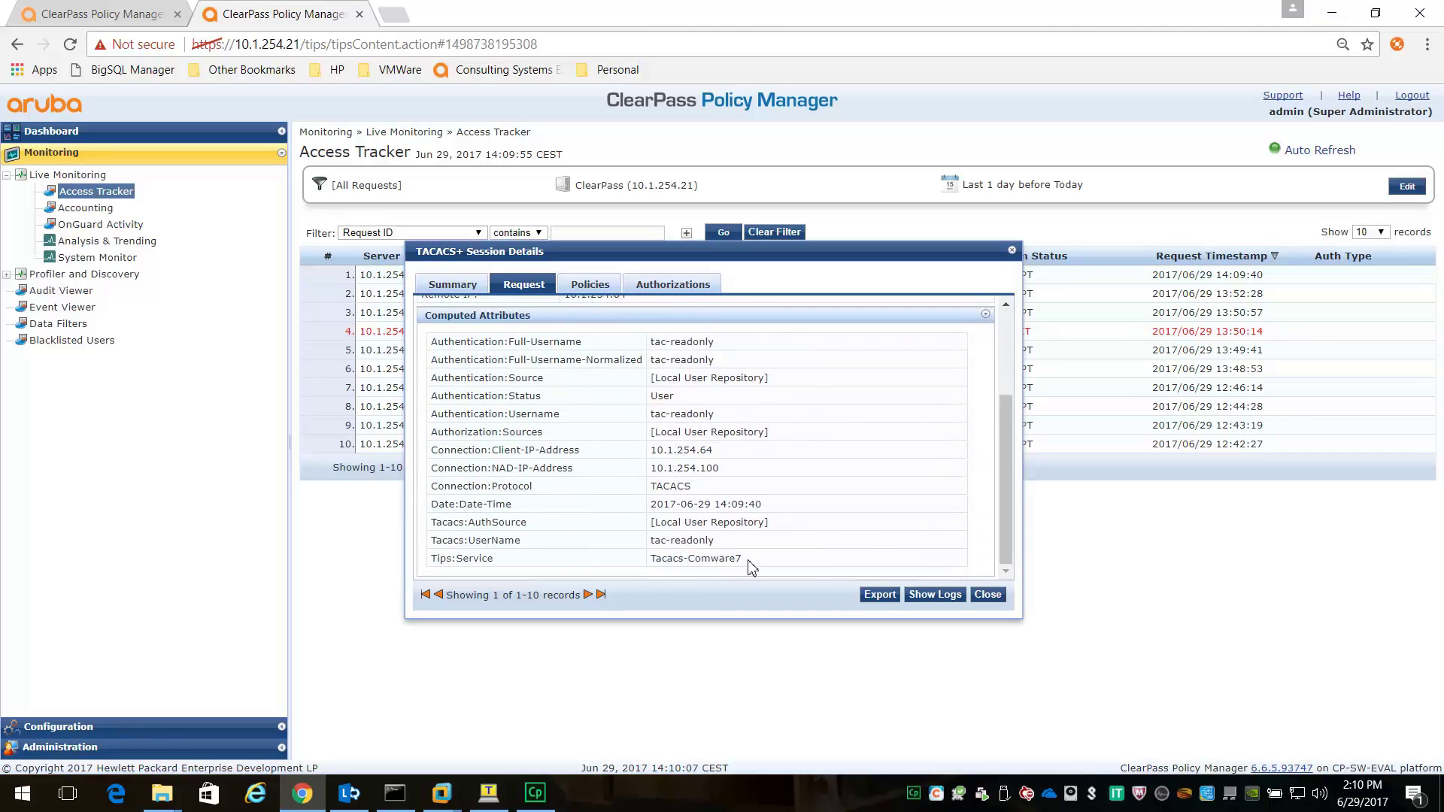
{"action": "left_click_drag", "start_coordinate": [744, 566], "coordinate": [621, 549]}
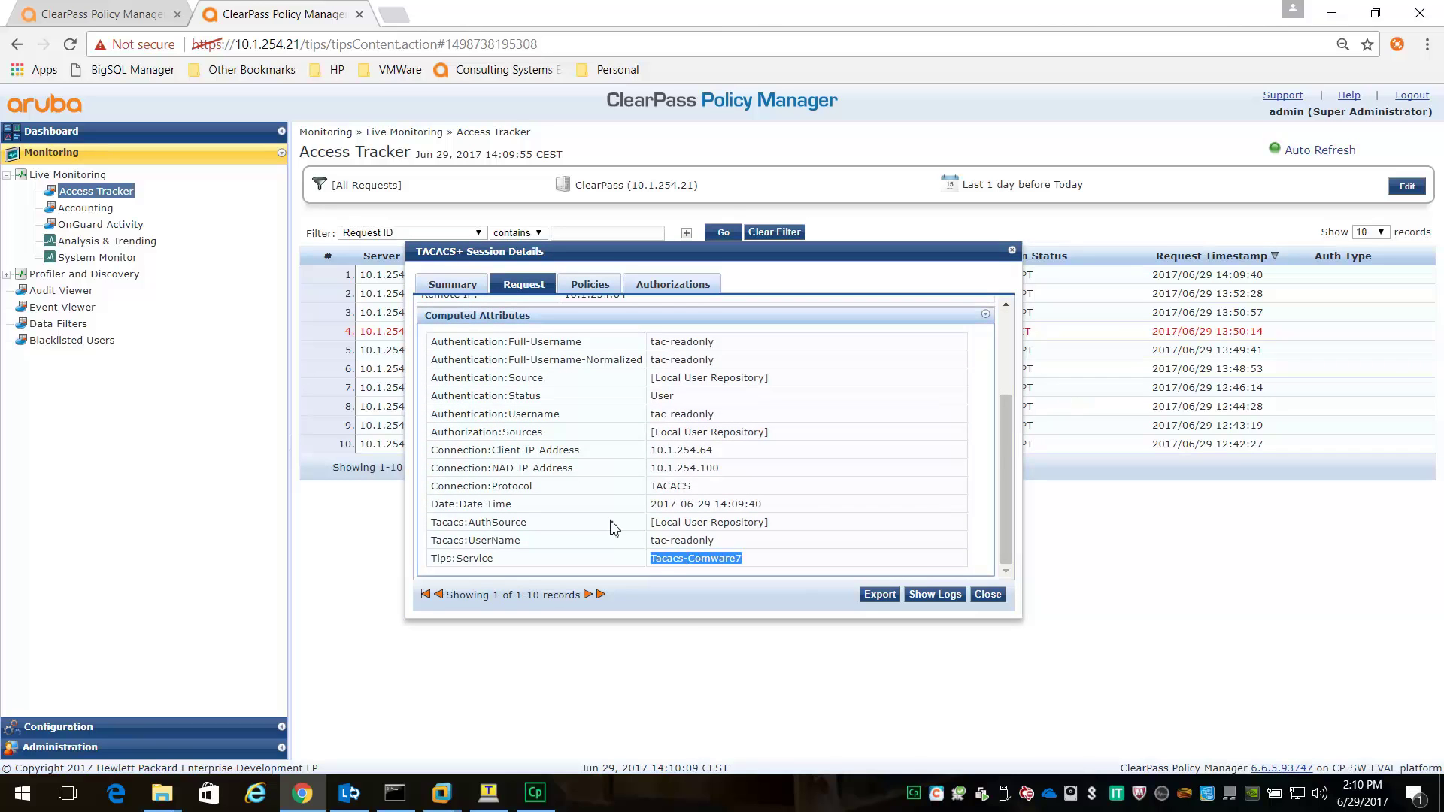
Step: Review the policies and authorizations of the tac-readonly session, and close its details
{"action": "left_click", "coordinate": [591, 287]}
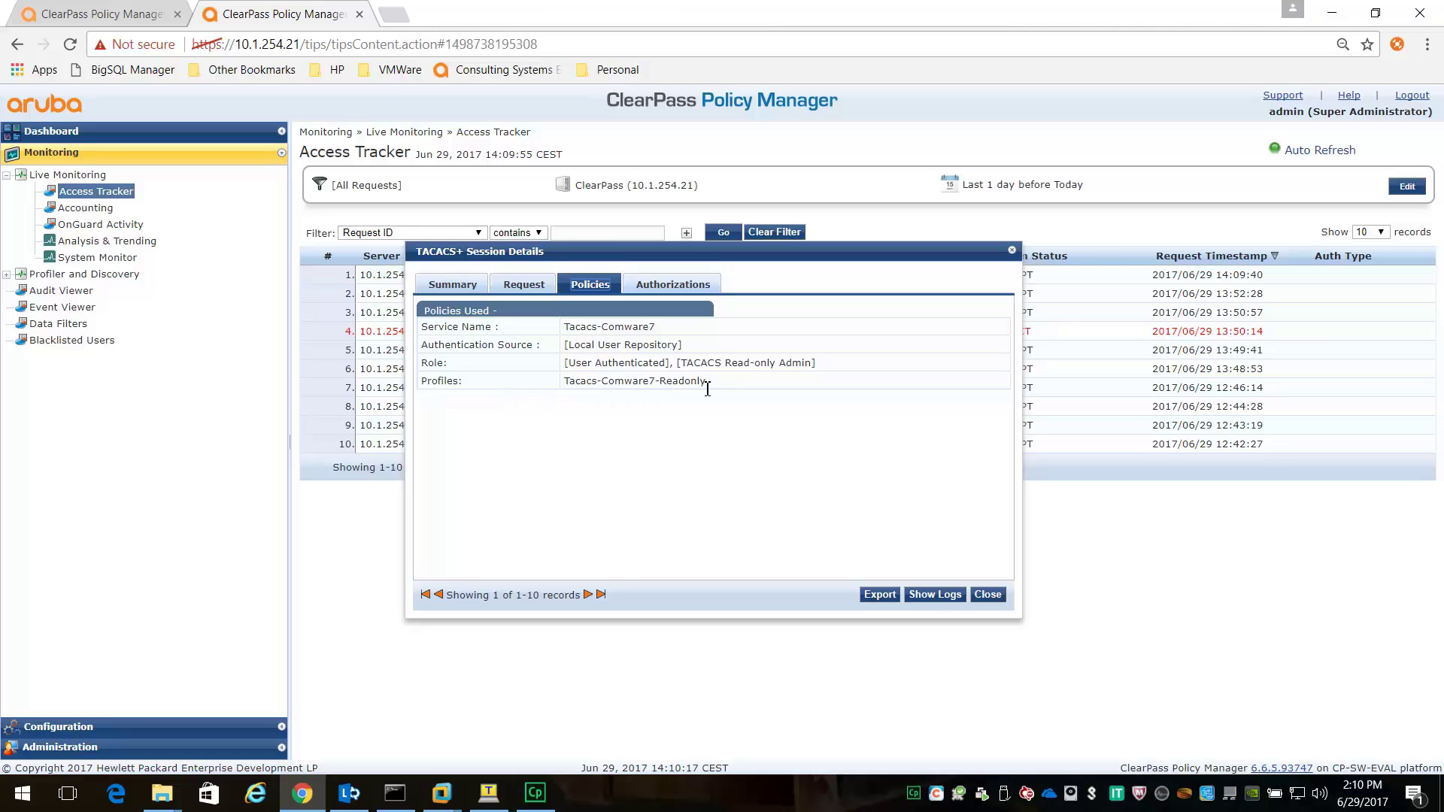
{"action": "left_click", "coordinate": [683, 292]}
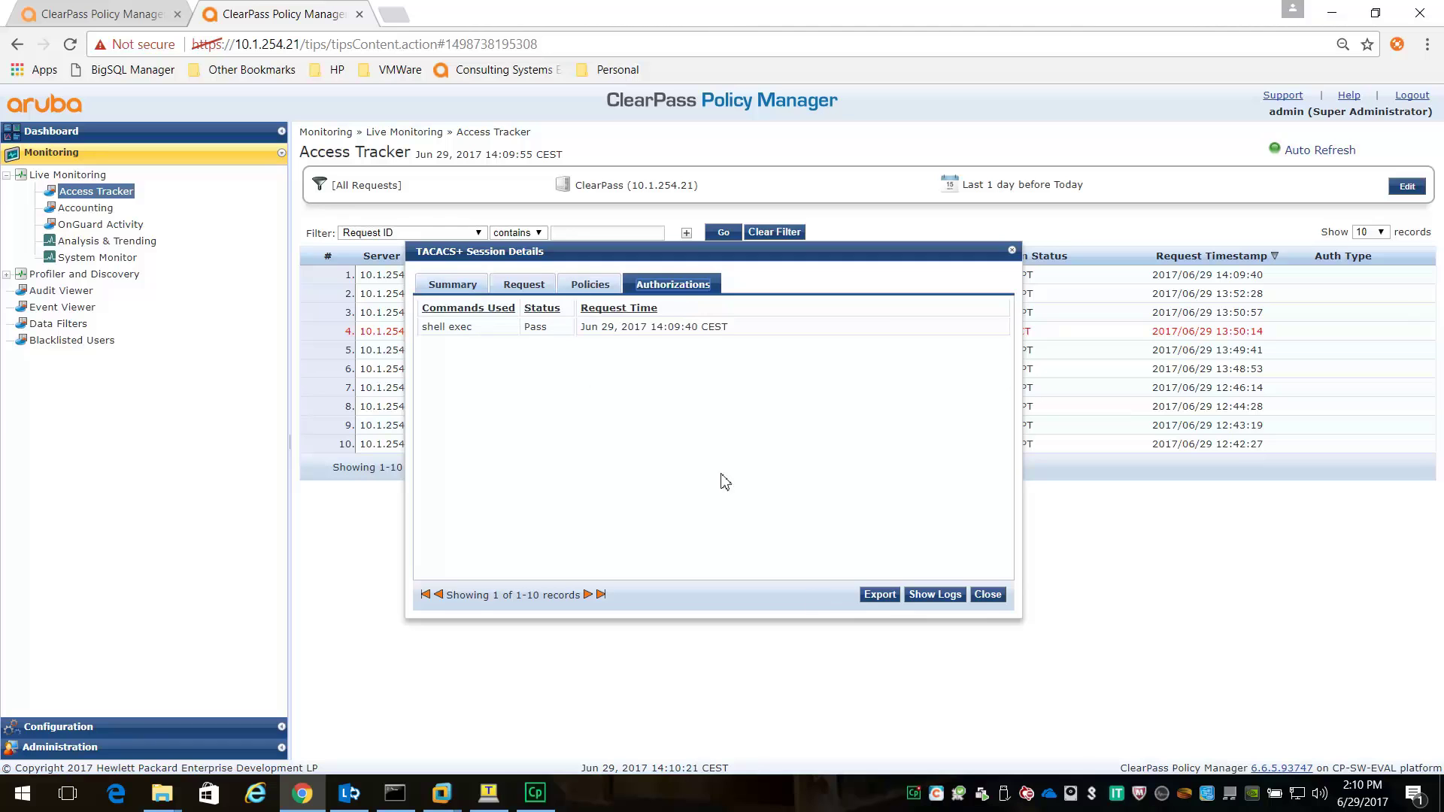
{"action": "left_click", "coordinate": [987, 596]}
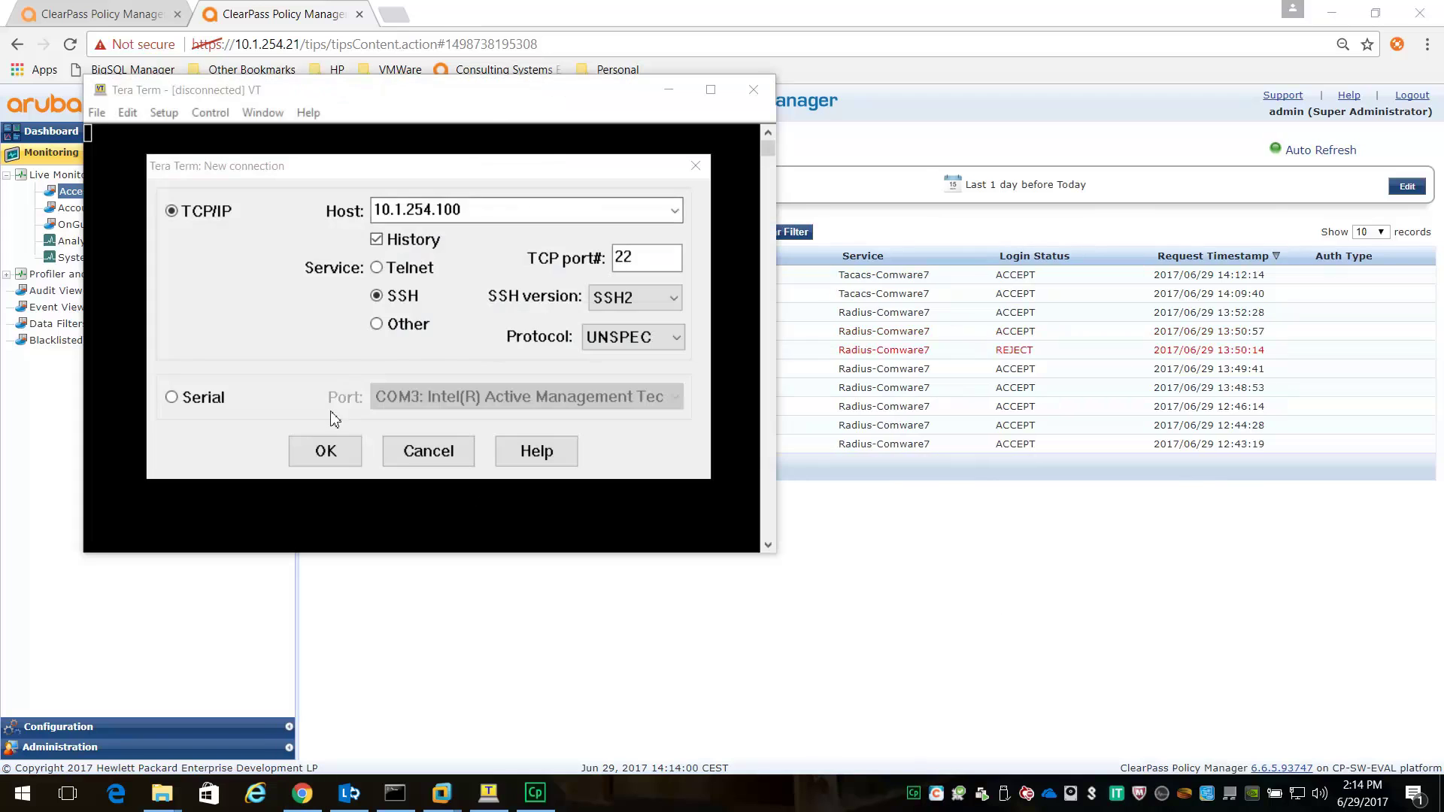
Step: In Tera Term, connect to 10.1.254.100 over SSH and log in as tac-admin with the account password
{"action": "left_click", "coordinate": [324, 448]}
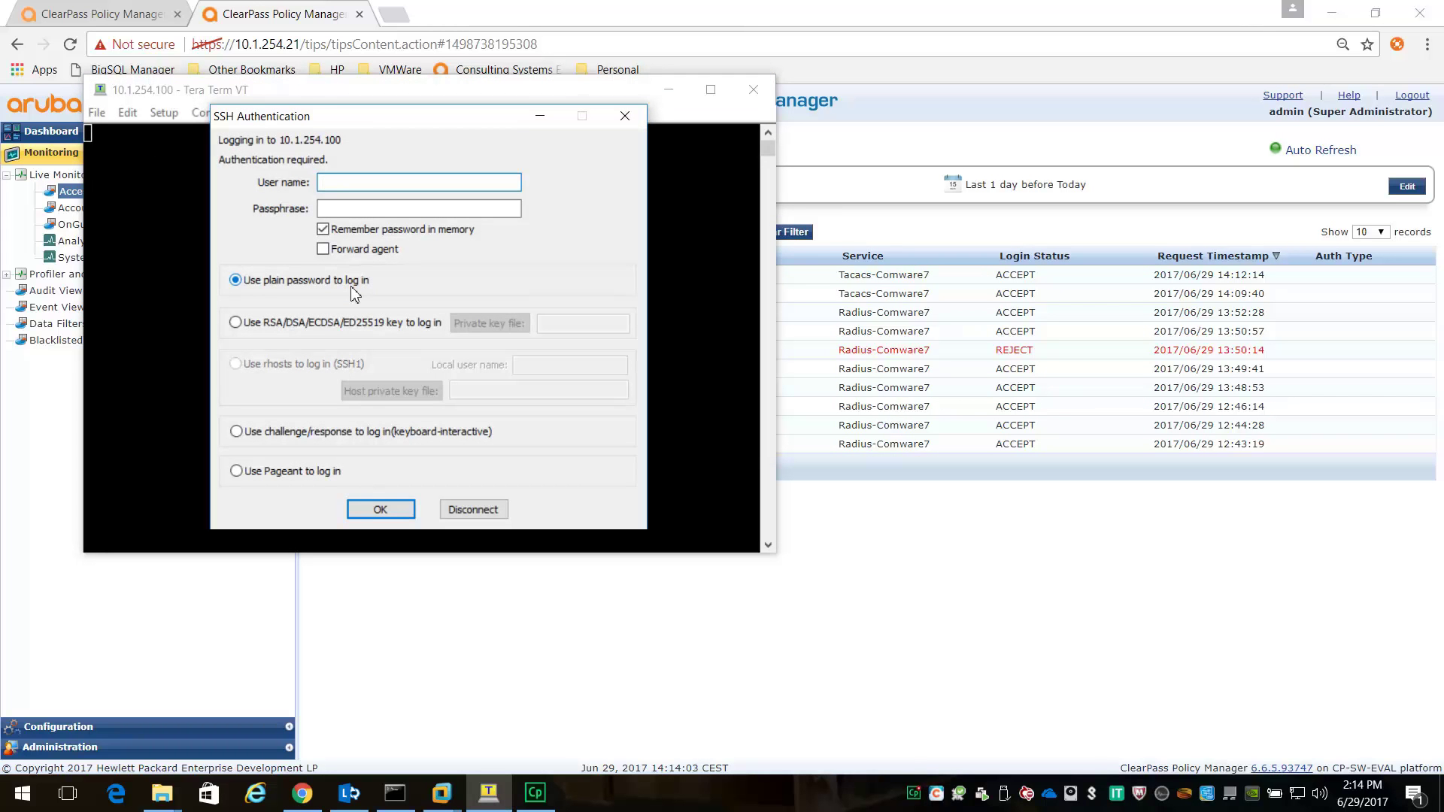
{"action": "type", "text": "tac-admin"}
{"action": "key", "text": "Tab"}
{"action": "type", "text": "•••"}
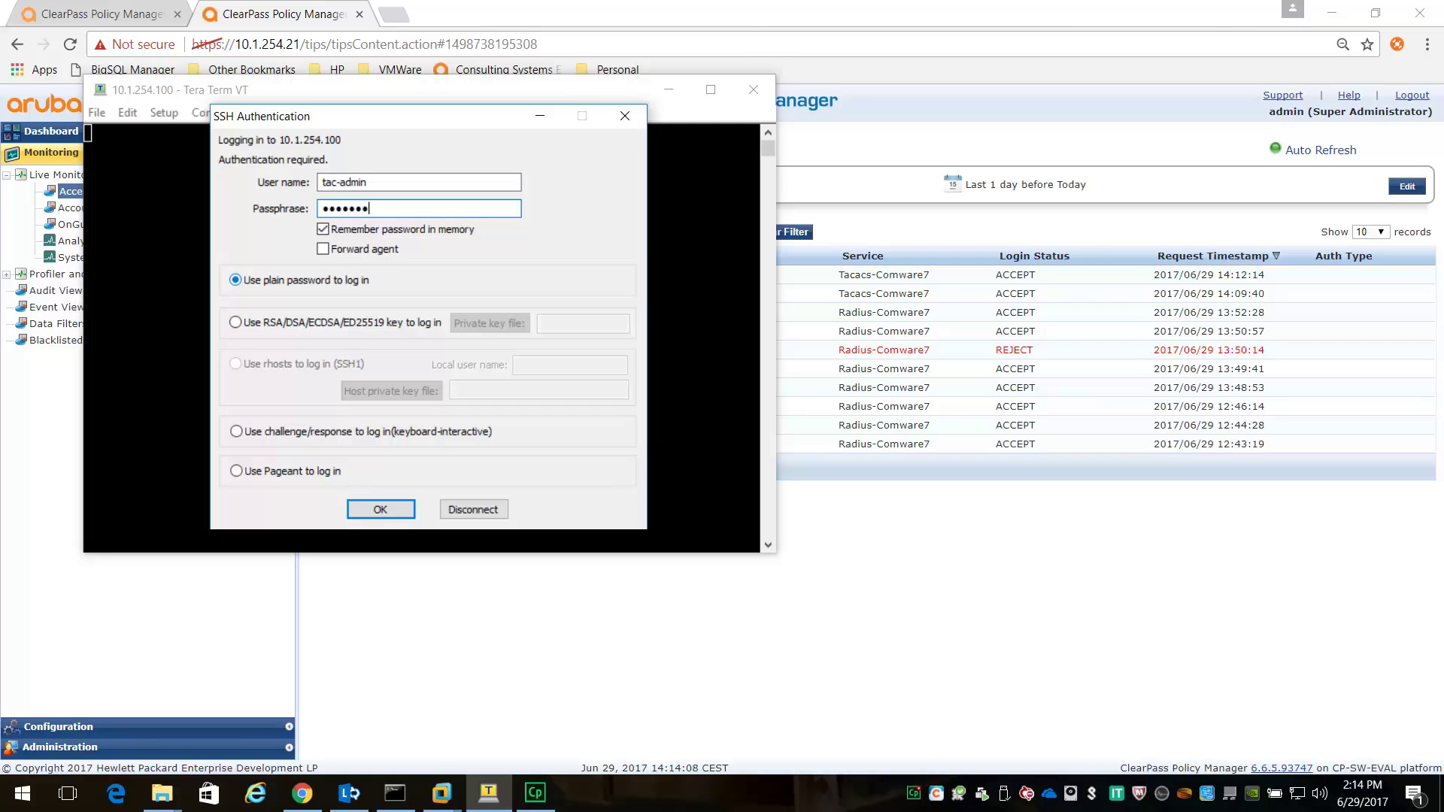
{"action": "type", "text": "••••••••"}
{"action": "key", "text": "Return"}
{"action": "key", "text": "Return"}
{"action": "key", "text": "Return"}
{"action": "key", "text": "Return"}
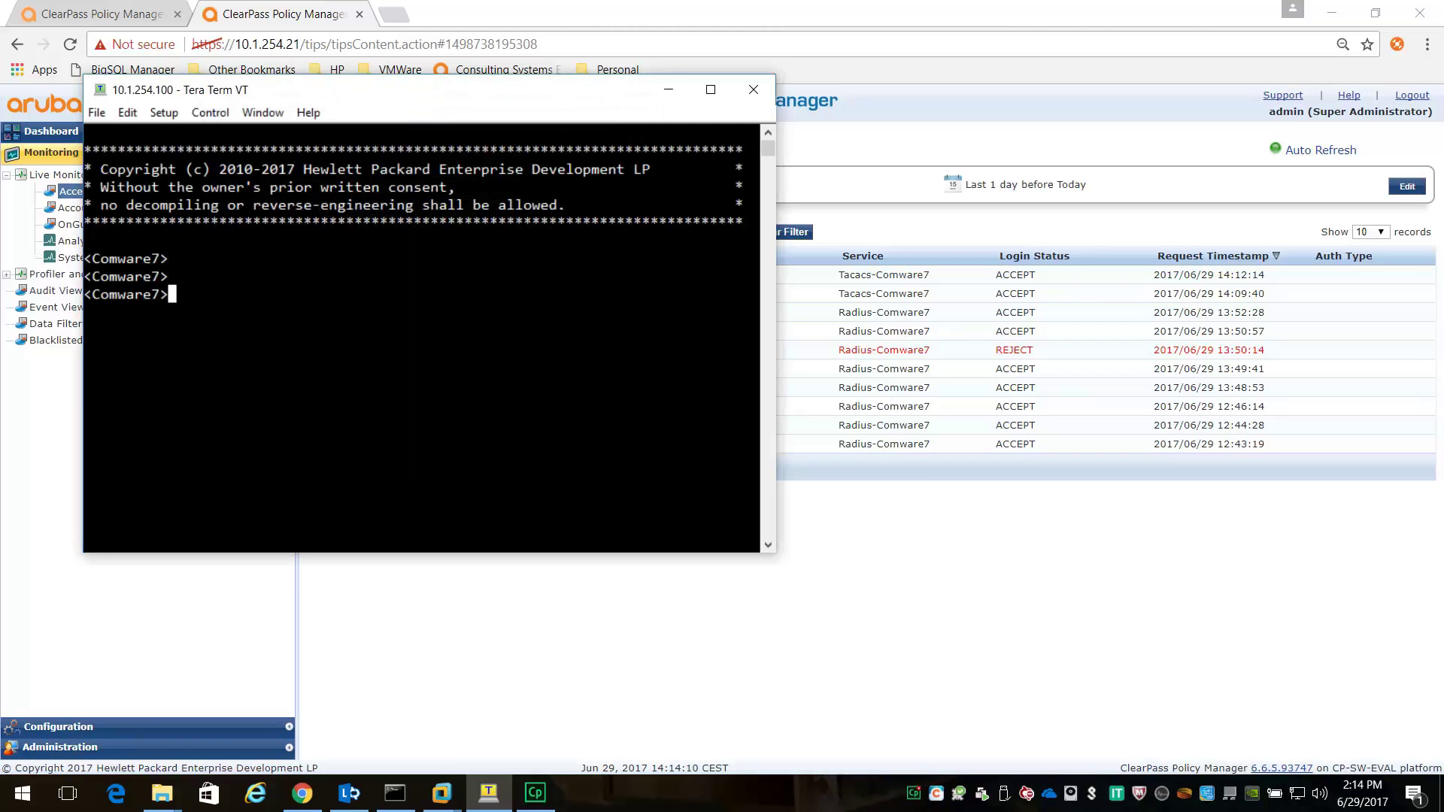
Step: Run "disp users" in the admin session and check the logged-in user name
{"action": "left_click_drag", "start_coordinate": [422, 96], "coordinate": [751, 157]}
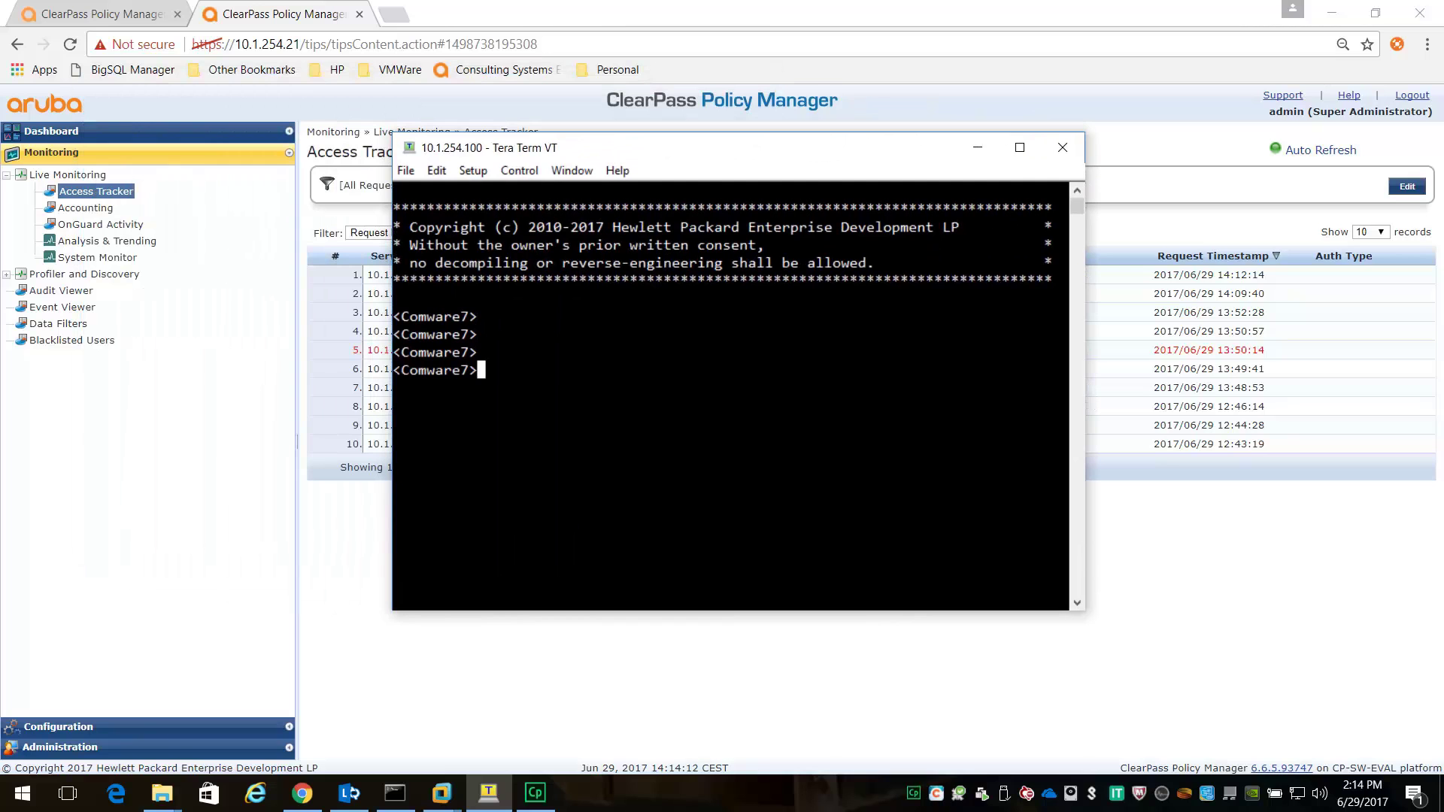
{"action": "type", "text": "disp users"}
{"action": "key", "text": "Return"}
{"action": "left_click_drag", "start_coordinate": [638, 478], "coordinate": [553, 478]}
{"action": "key", "text": "Return"}
{"action": "key", "text": "Return"}
{"action": "key", "text": "Return"}
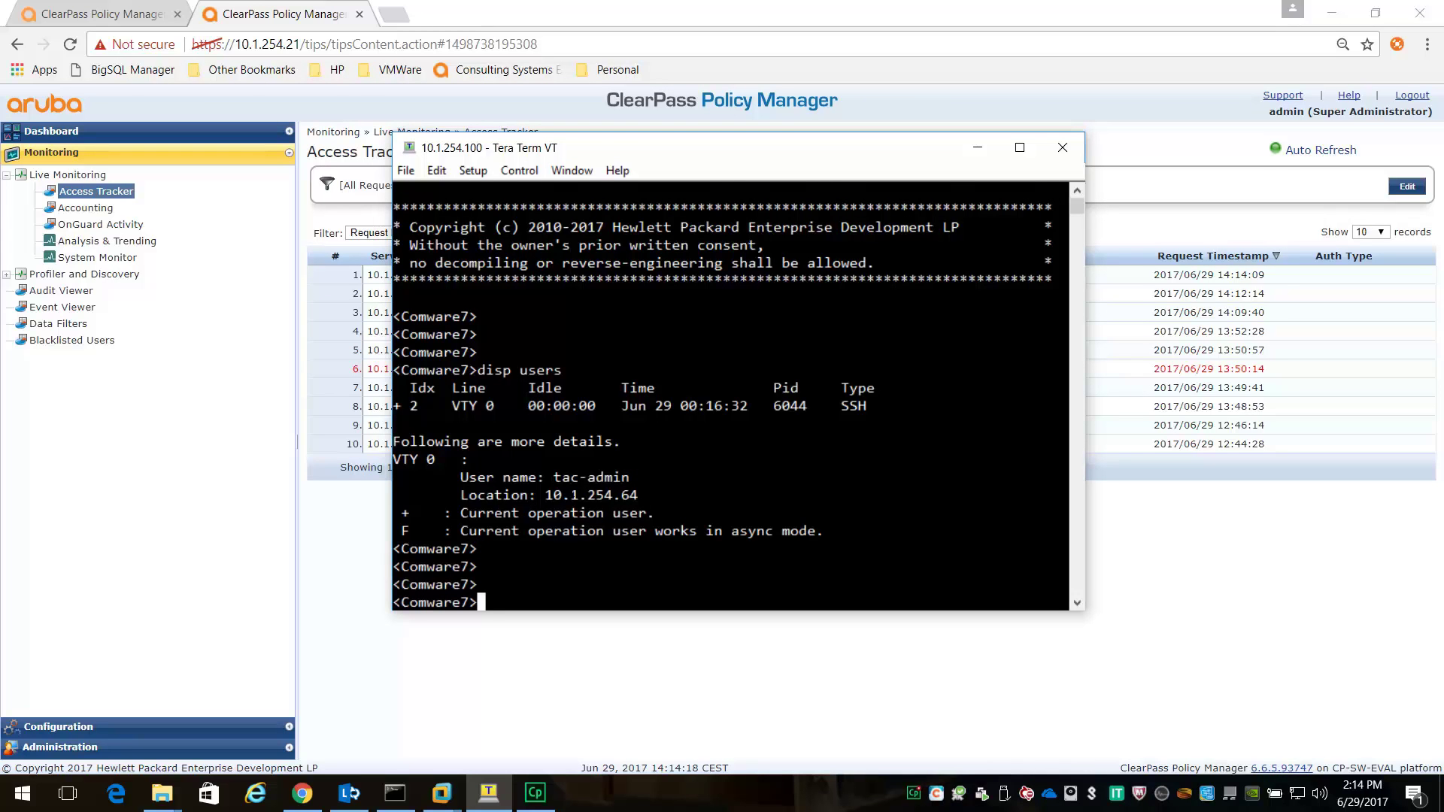
Step: Enter the switch's system view with "sys" and list all of its available commands
{"action": "type", "text": "sys"}
{"action": "key", "text": "Return"}
{"action": "type", "text": "?"}
{"action": "key", "text": "space"}
{"action": "key", "text": "space"}
{"action": "key", "text": "space"}
{"action": "key", "text": "space"}
{"action": "key", "text": "space"}
{"action": "key", "text": "space"}
{"action": "key", "text": "space"}
{"action": "key", "text": "space"}
{"action": "key", "text": "space"}
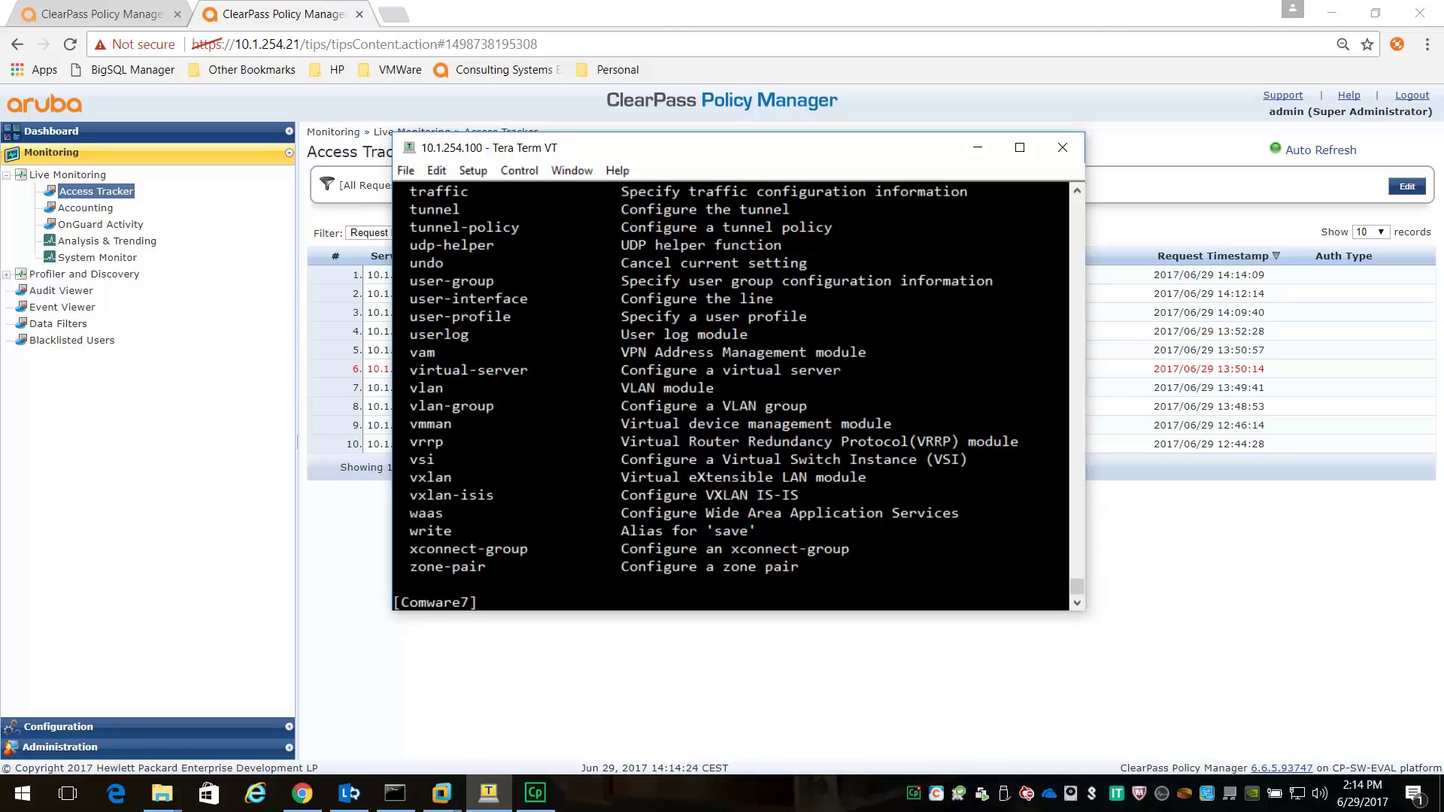
Step: Switch to ClearPass Access Tracker, review the policies and authorizations of the latest tac-admin TACACS session, and close its details
{"action": "left_click", "coordinate": [391, 679]}
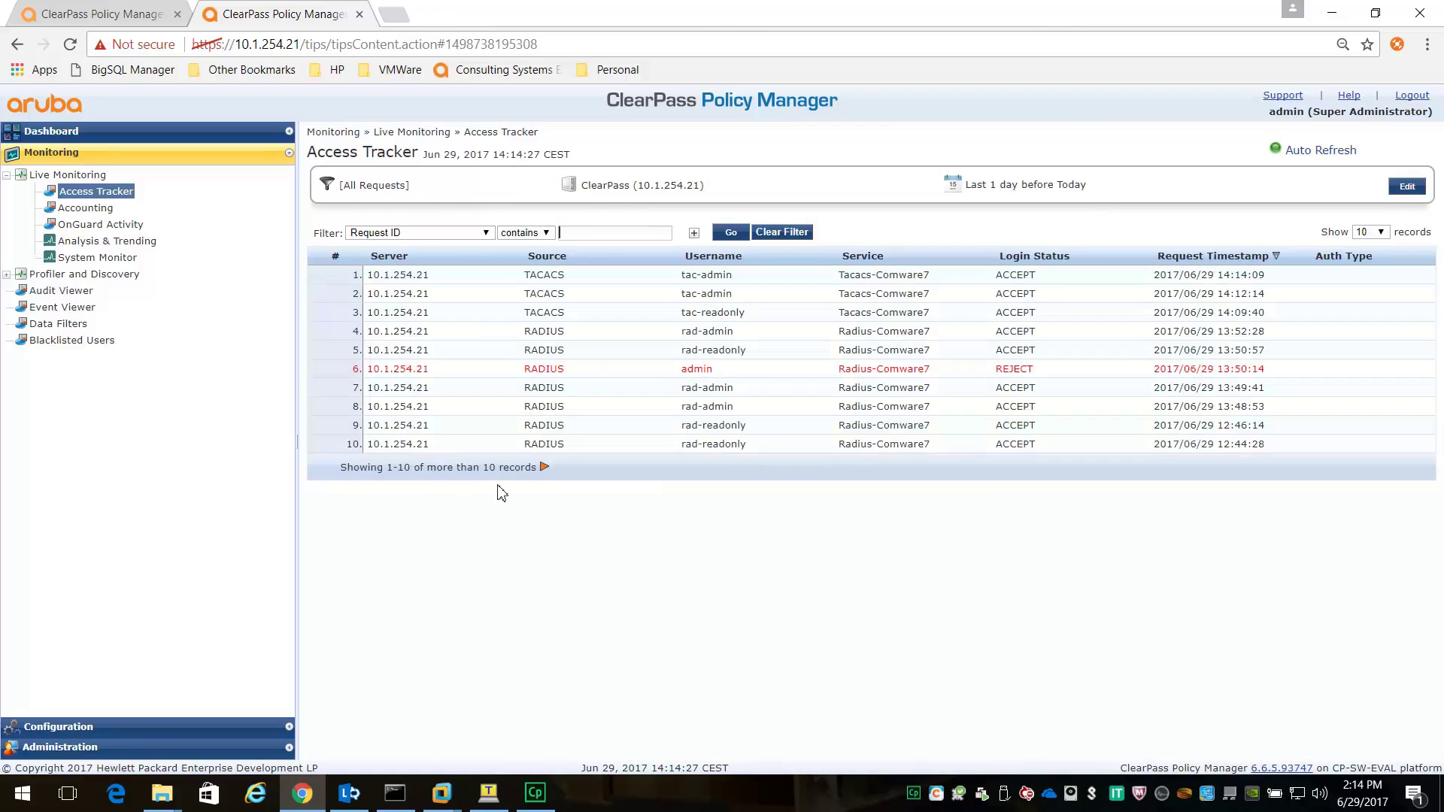
{"action": "left_click", "coordinate": [410, 276]}
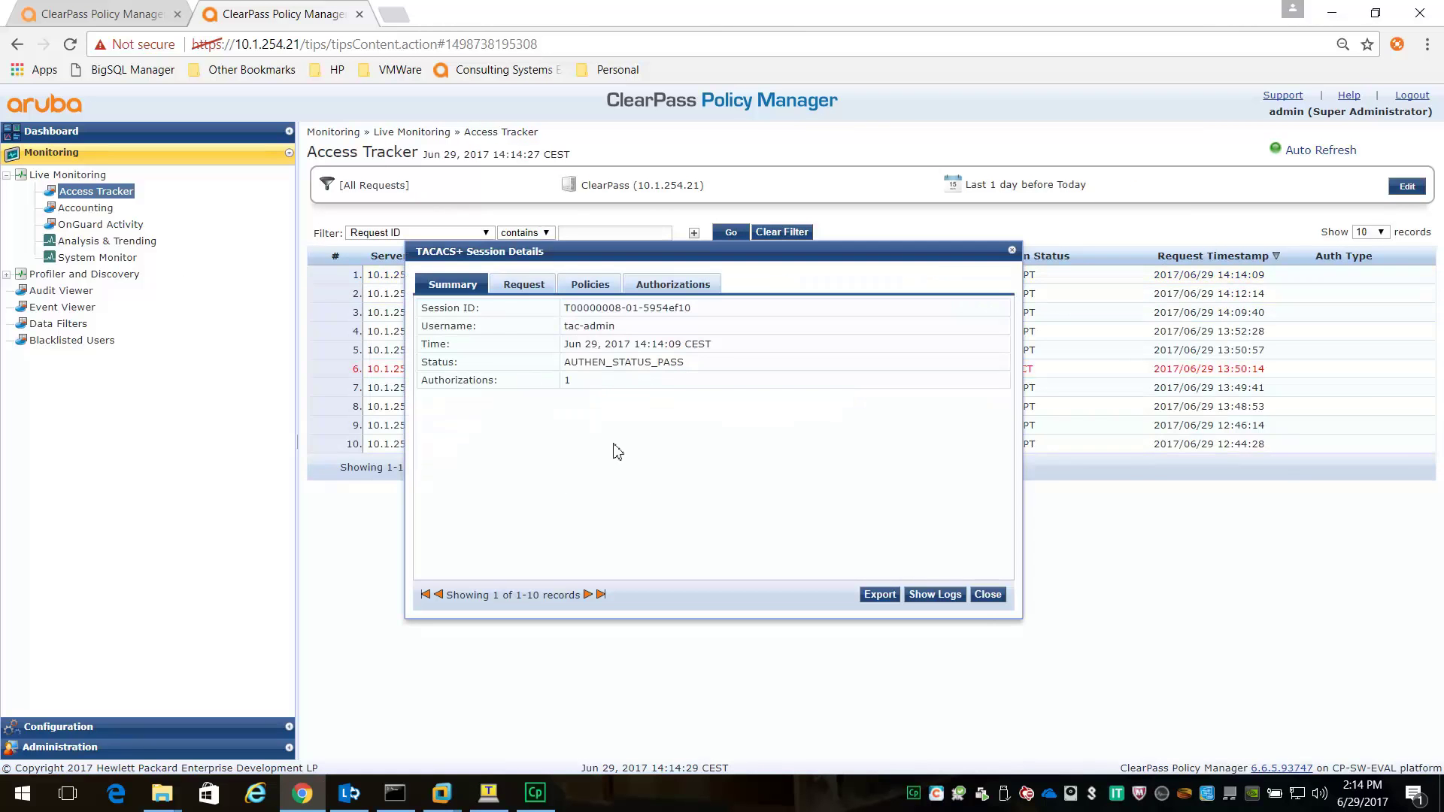
{"action": "left_click_drag", "start_coordinate": [589, 253], "coordinate": [668, 367]}
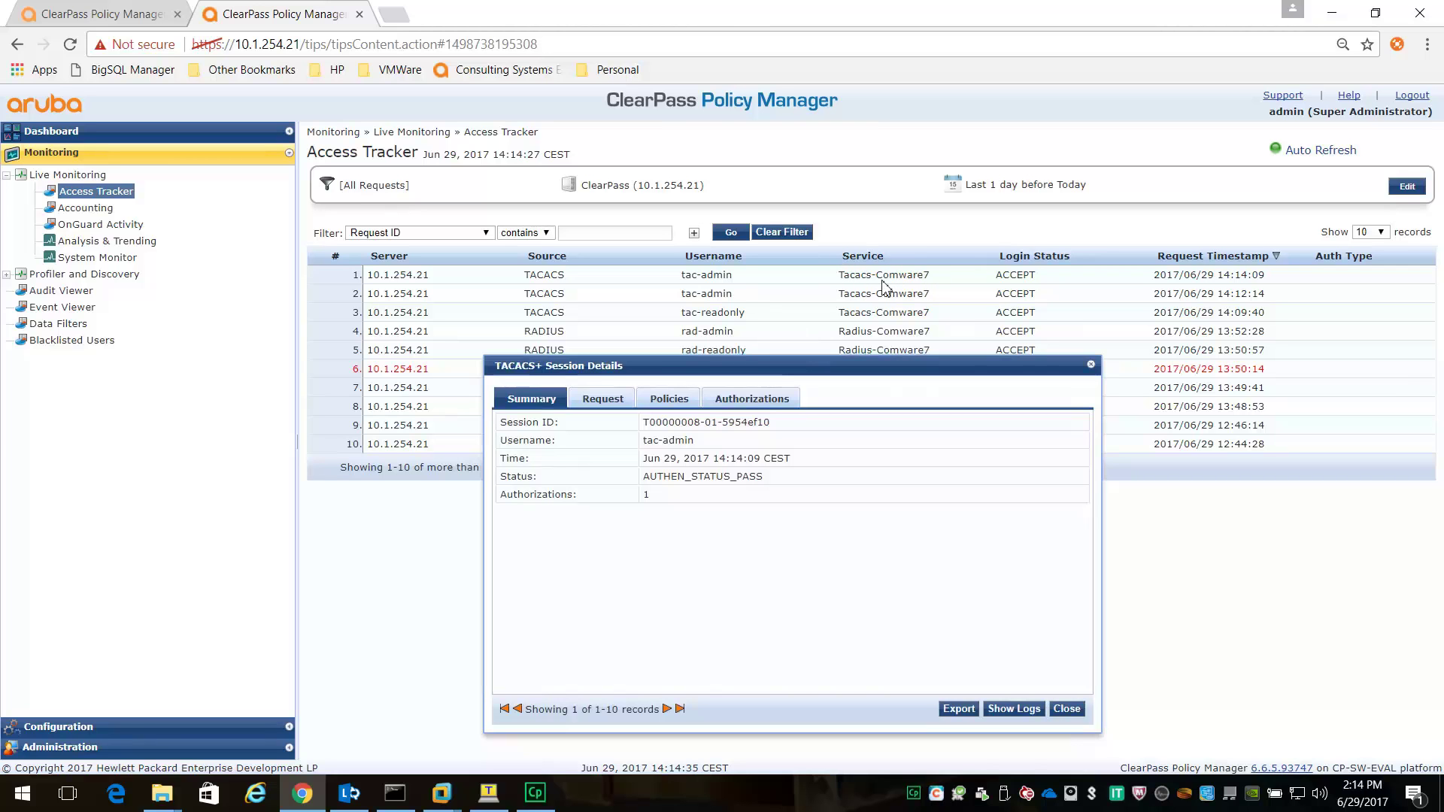
{"action": "left_click", "coordinate": [677, 404]}
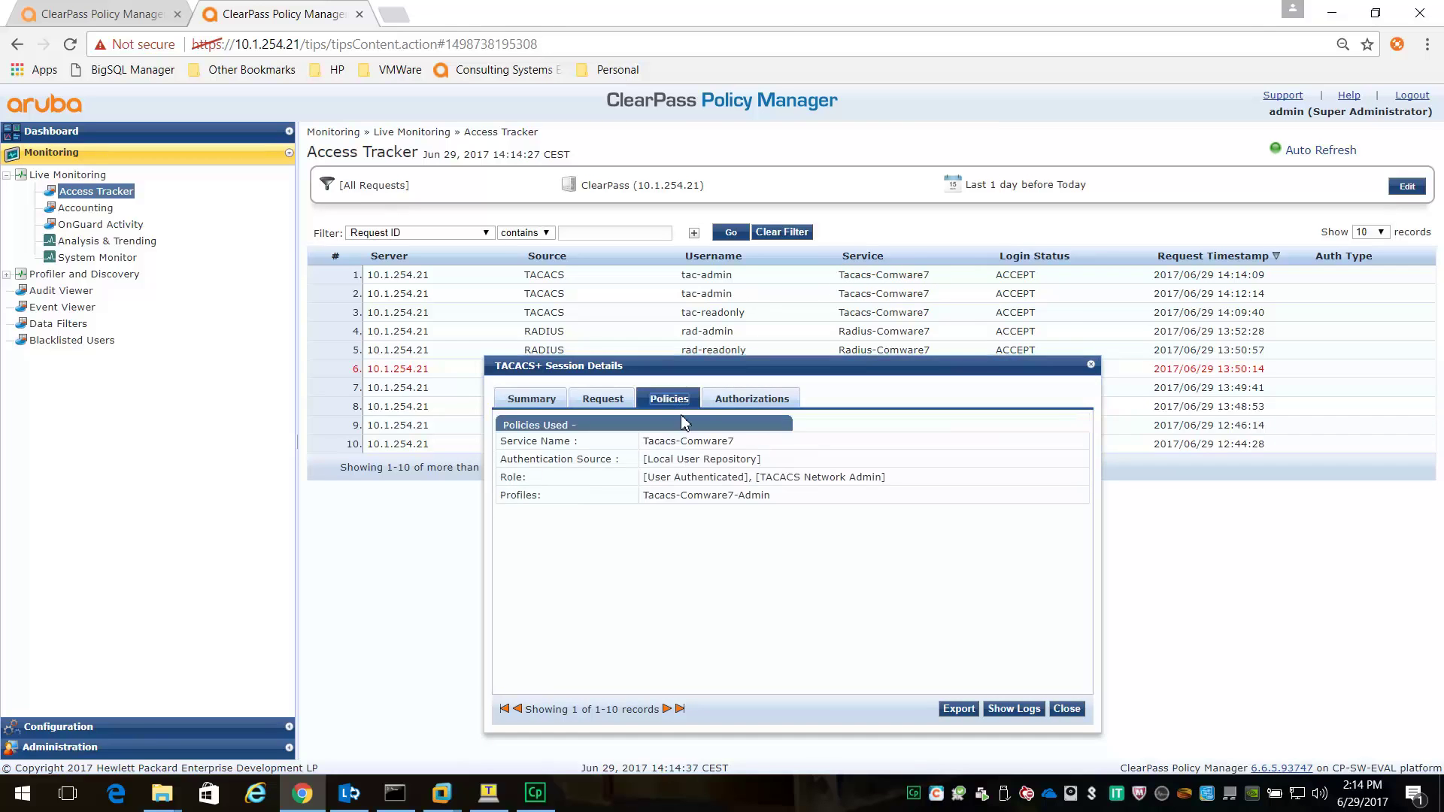
{"action": "left_click_drag", "start_coordinate": [770, 495], "coordinate": [682, 498]}
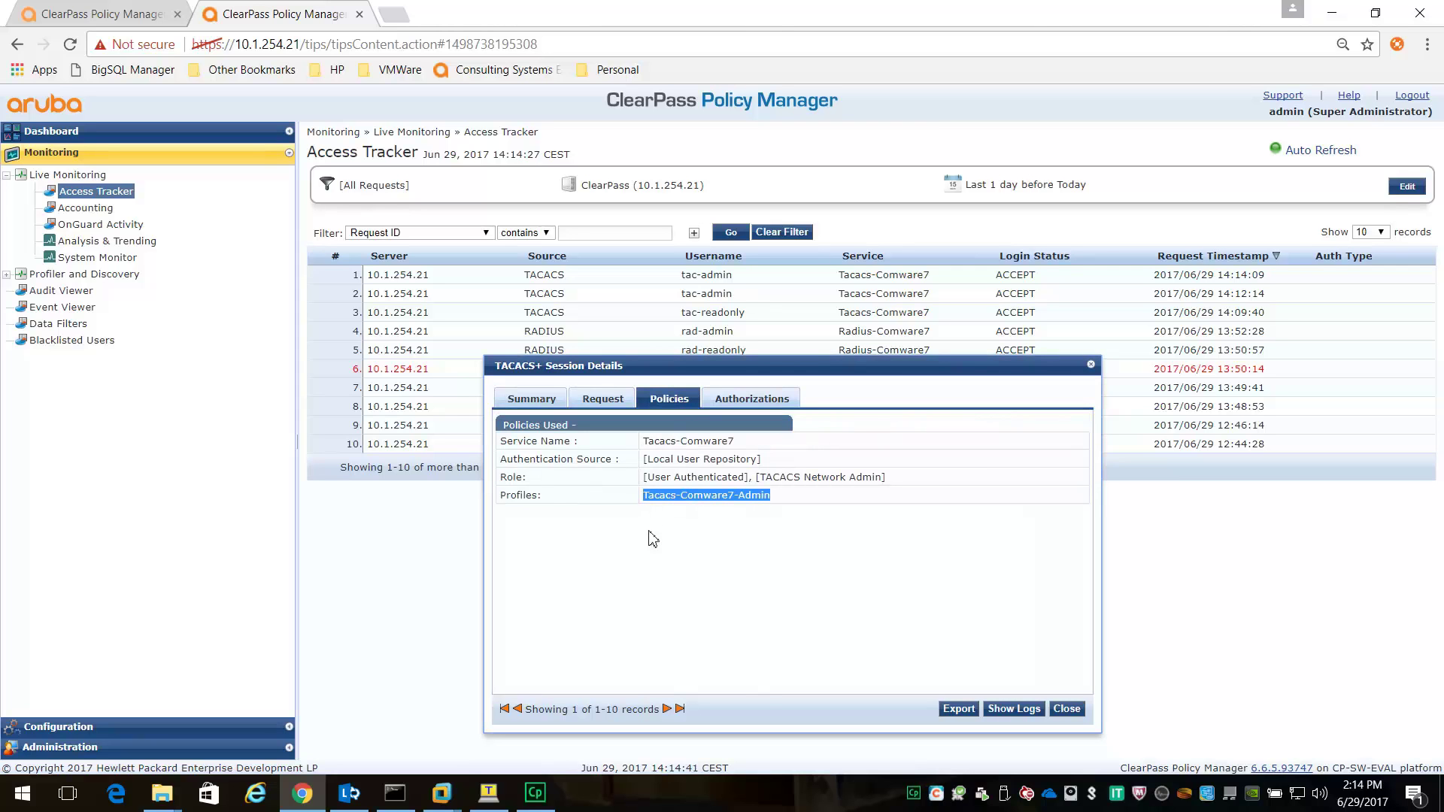
{"action": "left_click", "coordinate": [750, 407]}
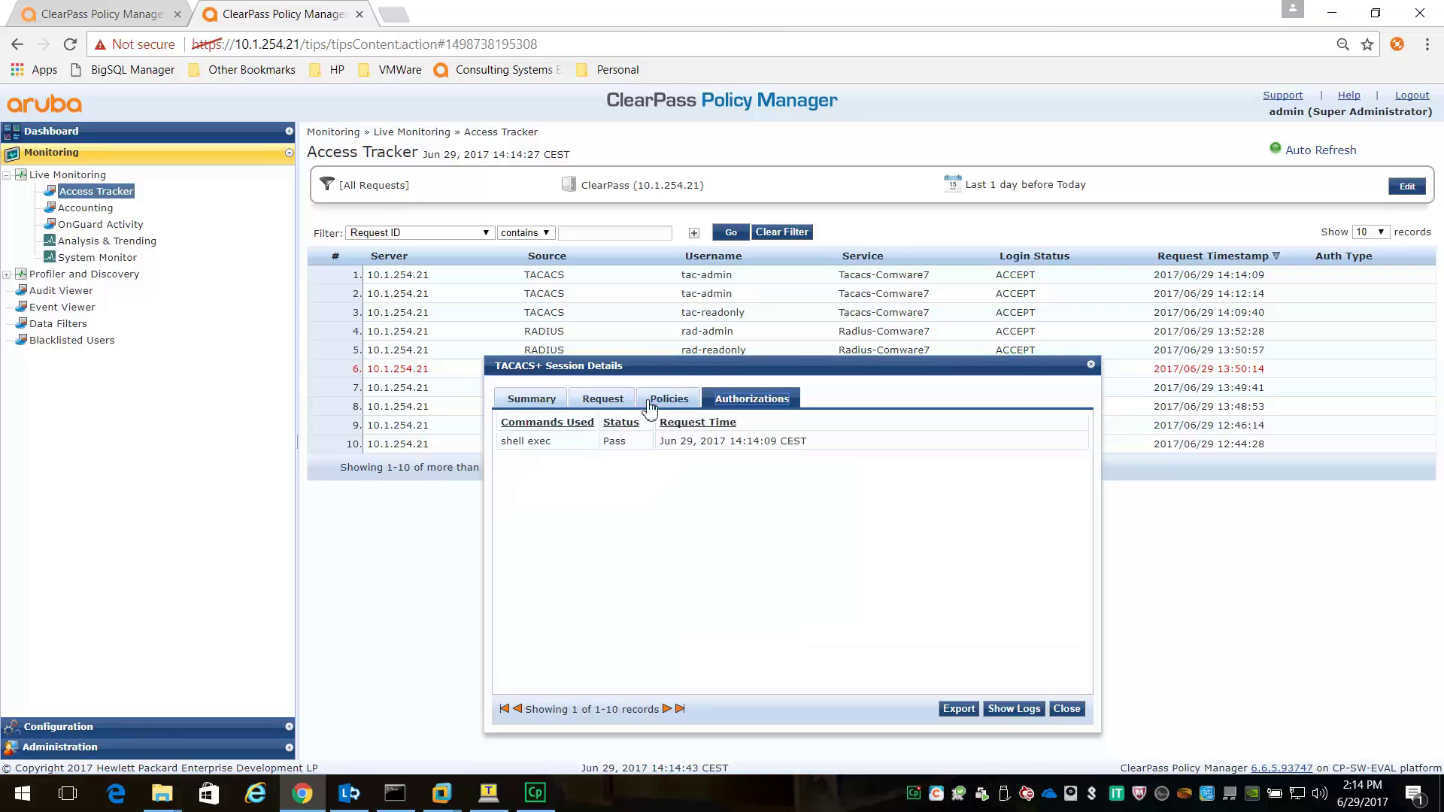
{"action": "left_click", "coordinate": [1065, 710]}
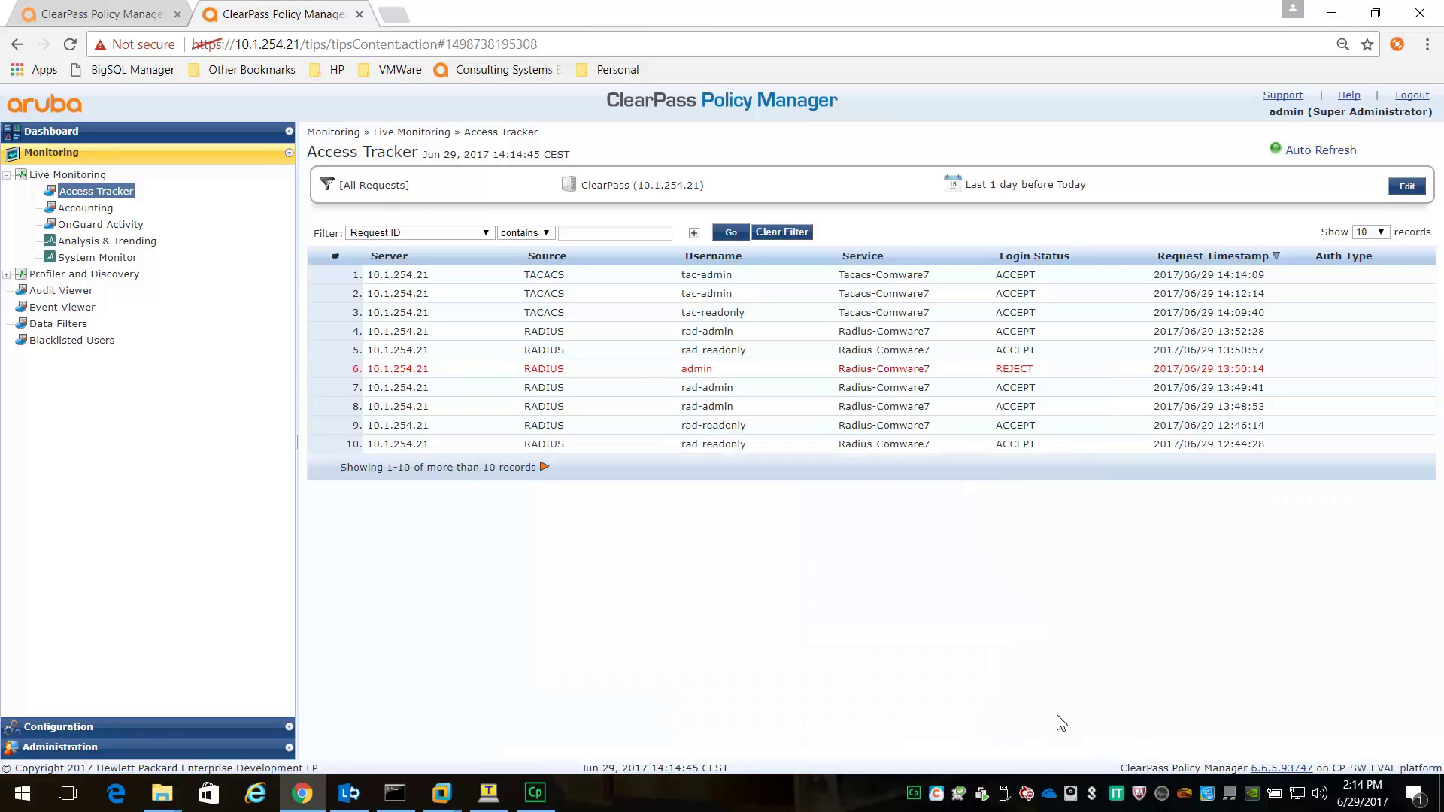